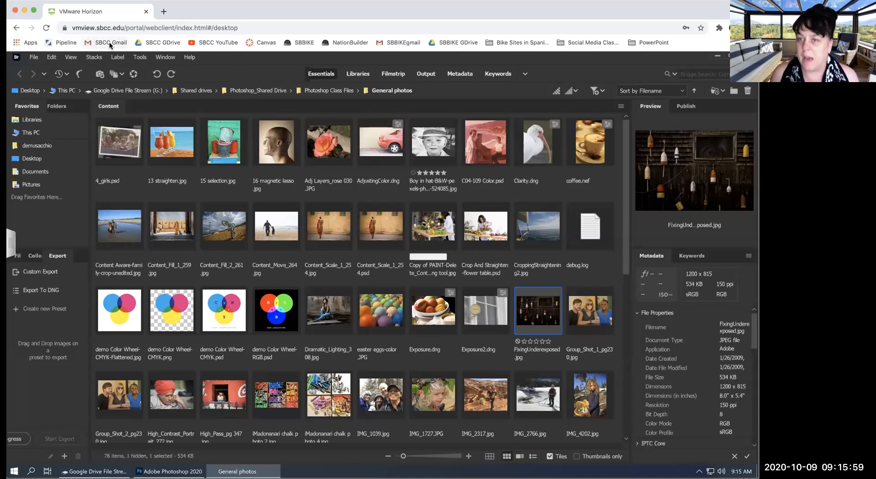
{"action": "left_click", "coordinate": [163, 12]}
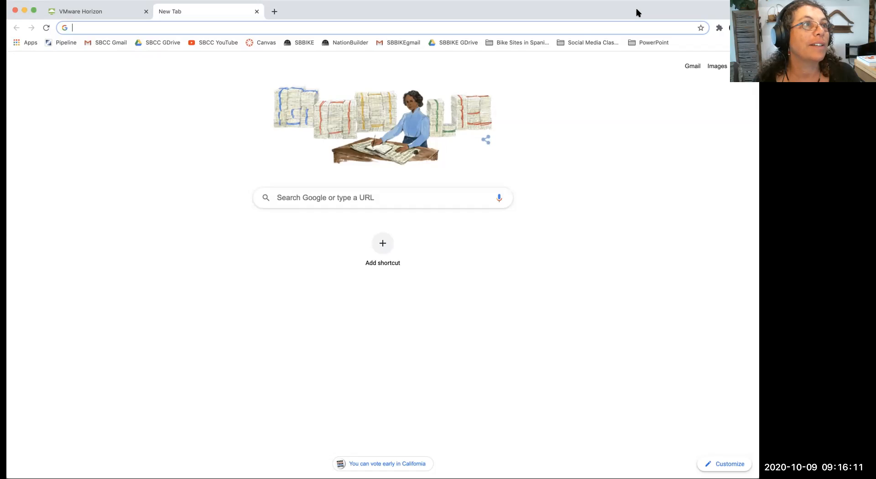
{"action": "left_click", "coordinate": [96, 12]}
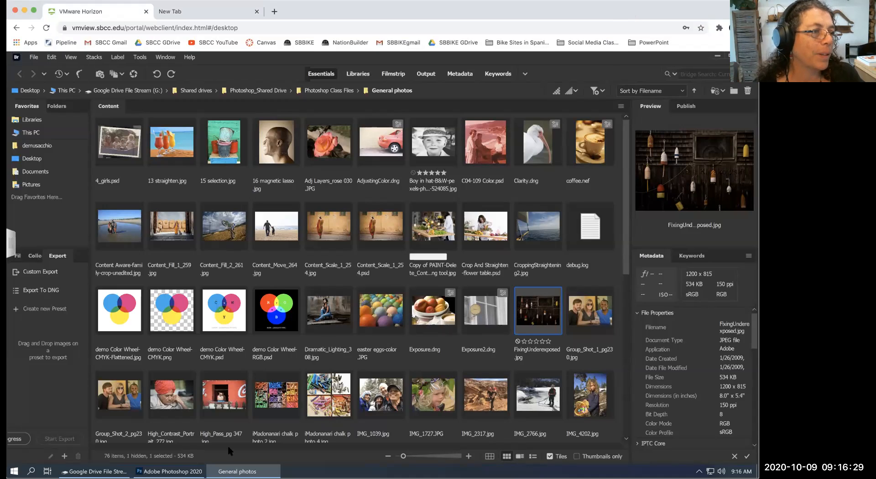
{"action": "mouse_move", "coordinate": [169, 471]}
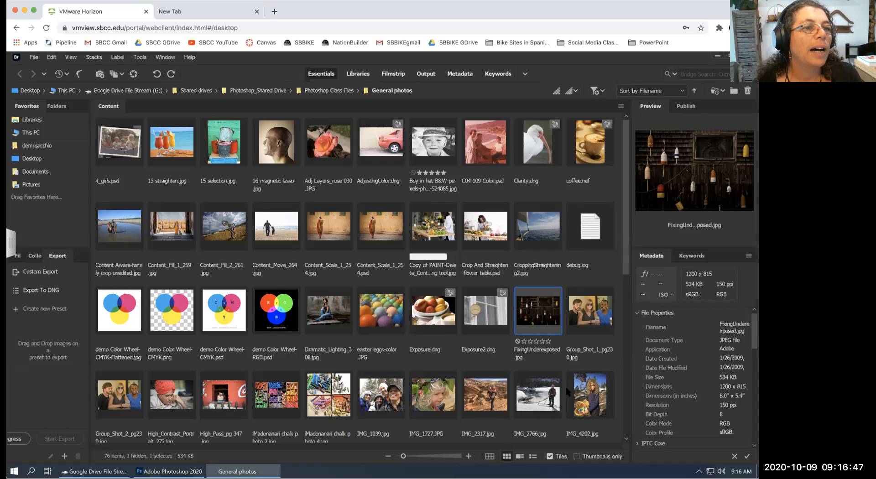
- Preview Group_Shot_1_pg230.jpg and Group_Shot_2_pg230.jpg alternately to compare the two group photos
{"action": "left_click", "coordinate": [584, 317]}
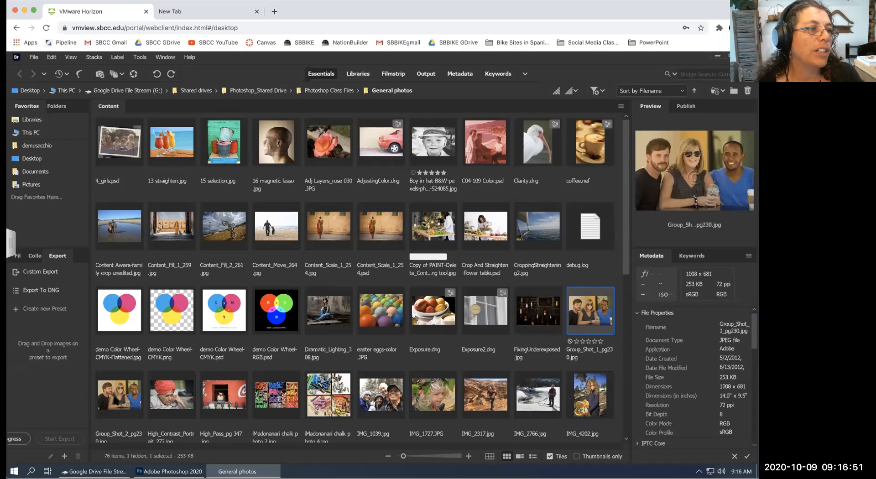
{"action": "left_click", "coordinate": [117, 400]}
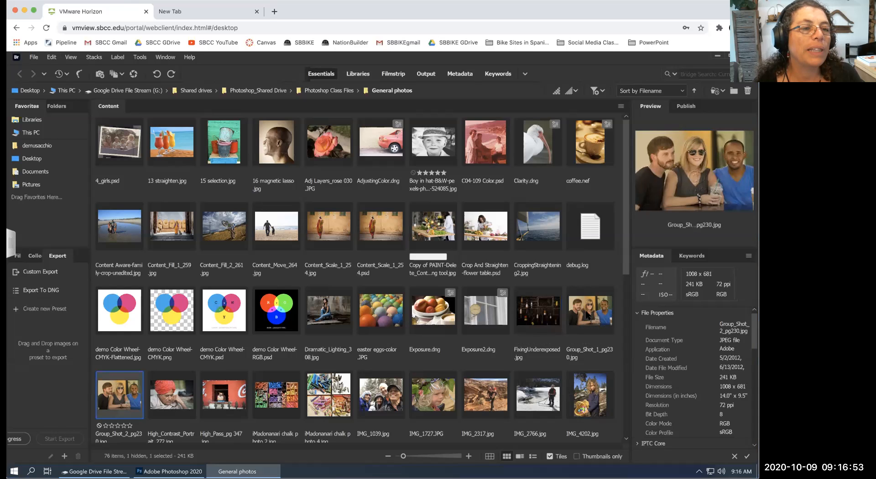
{"action": "left_click", "coordinate": [588, 317]}
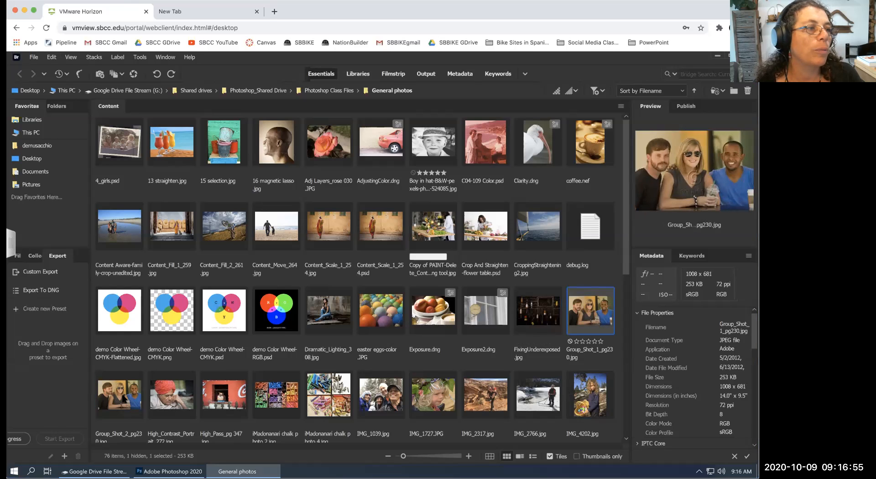
{"action": "left_click", "coordinate": [118, 396]}
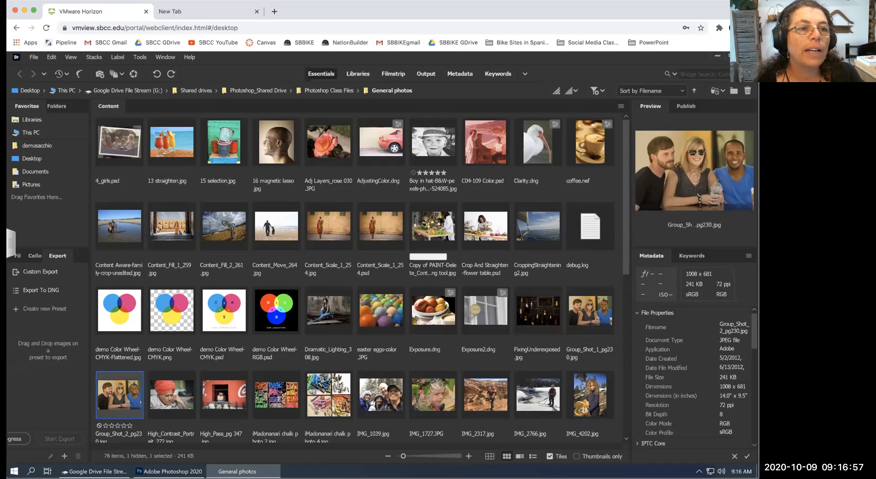
{"action": "left_click", "coordinate": [593, 313]}
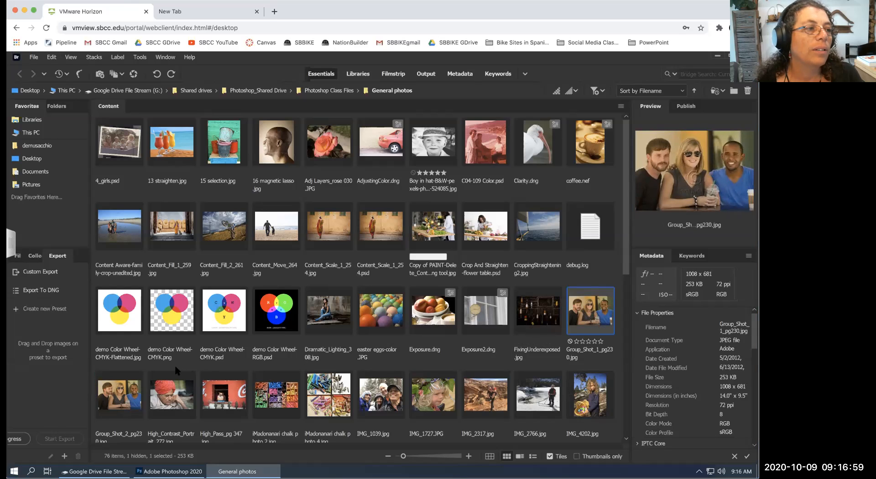
{"action": "left_click", "coordinate": [121, 399]}
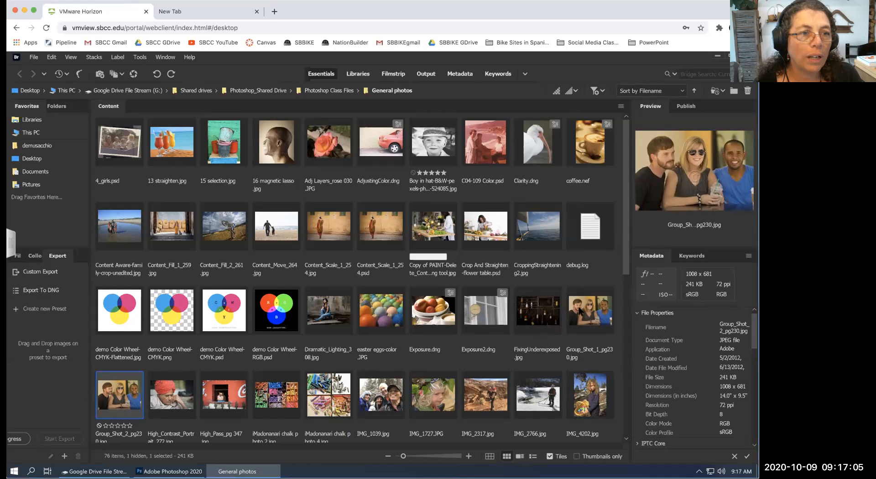
{"action": "left_click", "coordinate": [548, 313]}
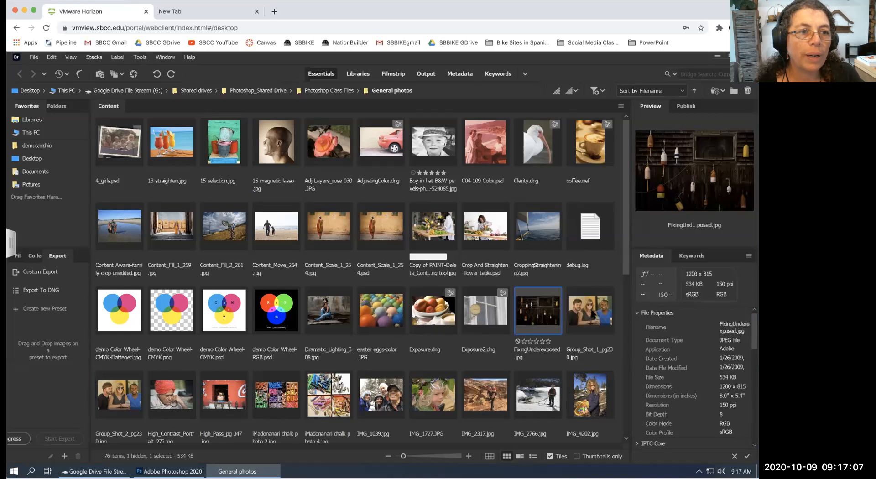
{"action": "left_click", "coordinate": [595, 313]}
{"action": "left_click", "coordinate": [539, 312]}
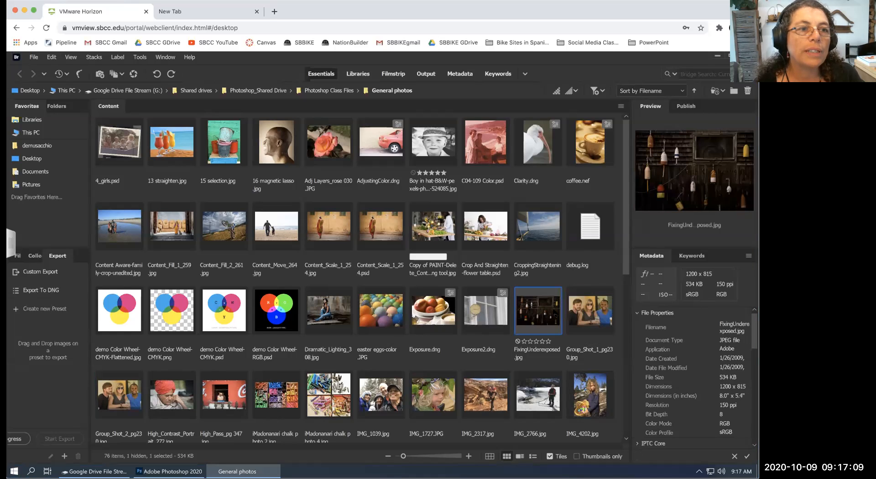
- Select Group_Shot_1_pg230.jpg and Group_Shot_2_pg230.jpg together and open both in Photoshop
{"action": "left_click", "coordinate": [580, 311]}
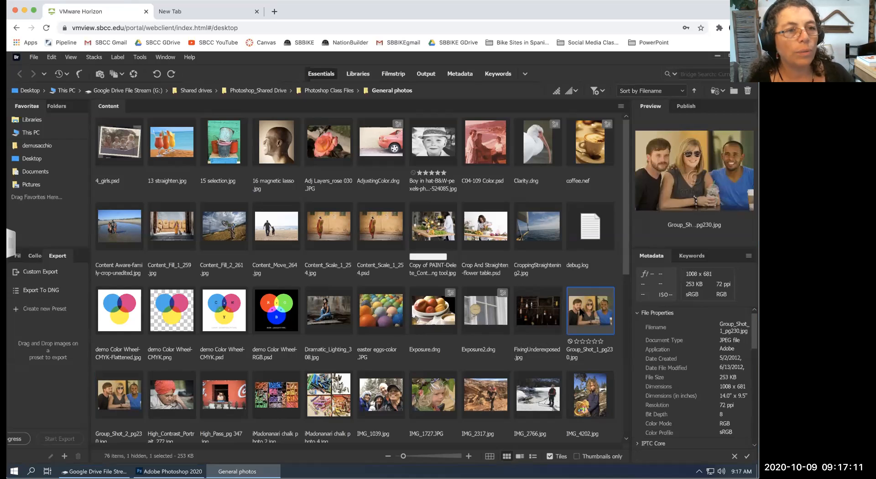
{"action": "left_click", "coordinate": [119, 399], "text": "ctrl"}
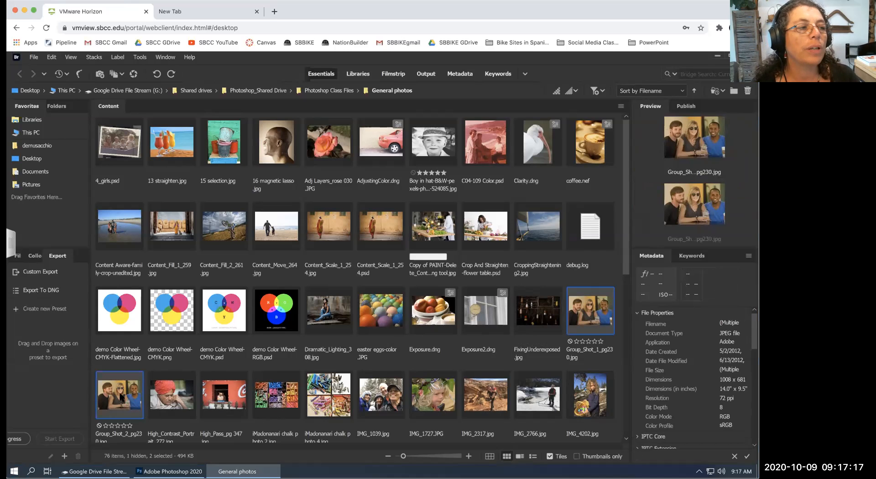
{"action": "double_click", "coordinate": [122, 396]}
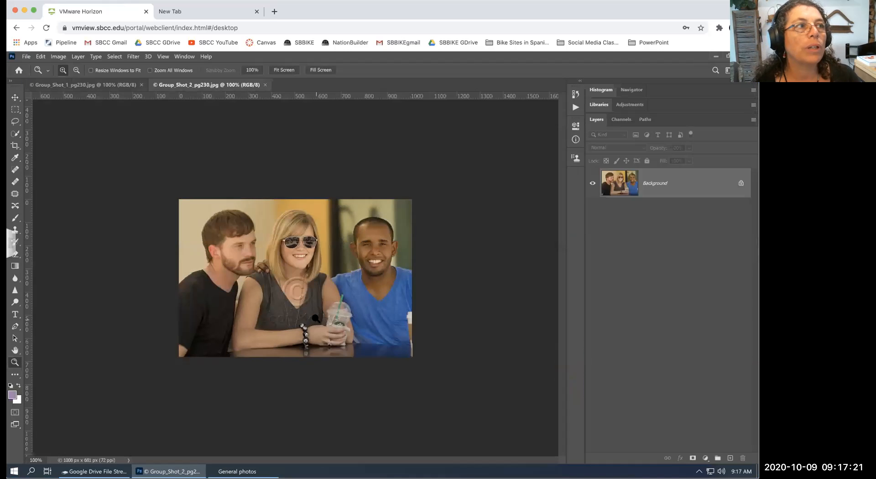
- Alternate between the two open group photos to compare the people's poses and expressions
{"action": "left_click", "coordinate": [103, 85]}
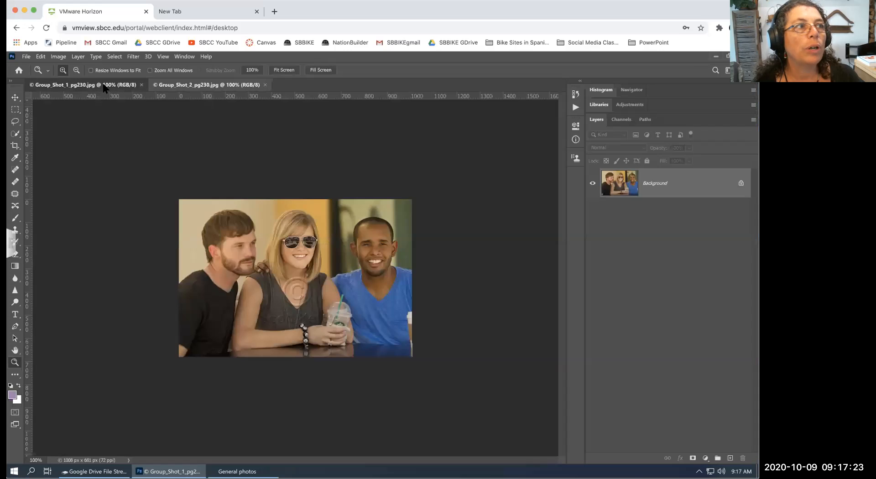
{"action": "left_click", "coordinate": [183, 84]}
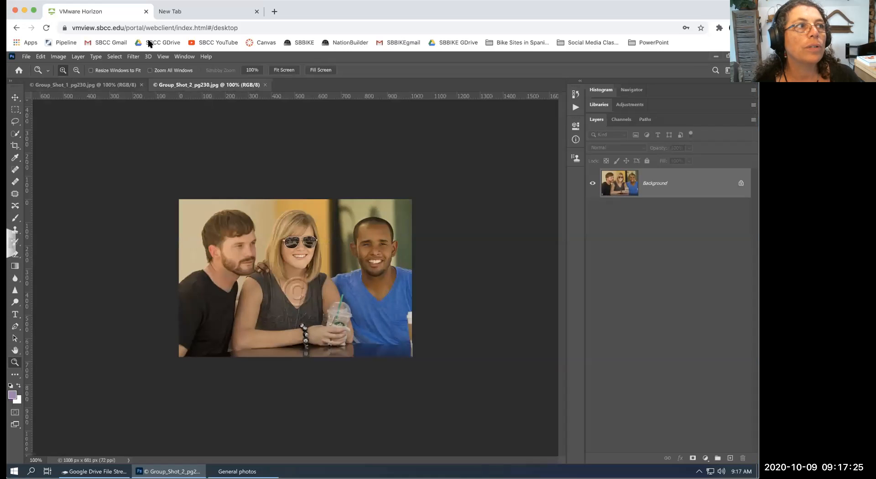
{"action": "left_click", "coordinate": [96, 86]}
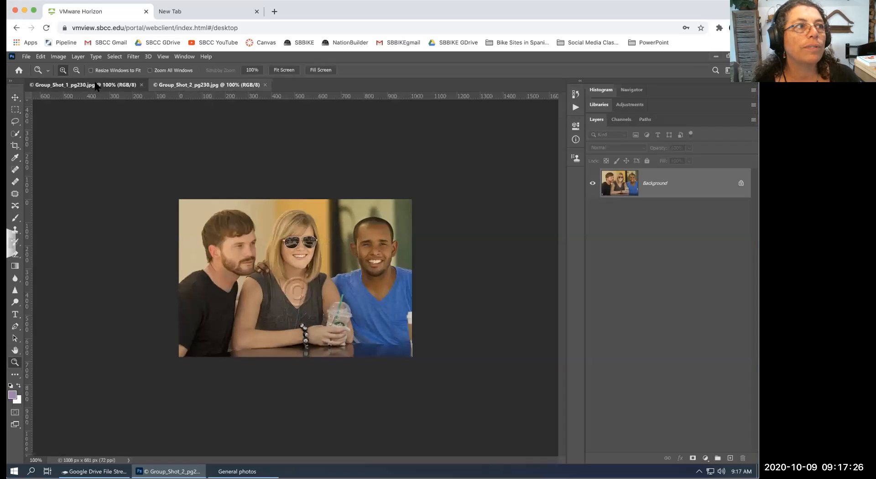
{"action": "left_click", "coordinate": [194, 84]}
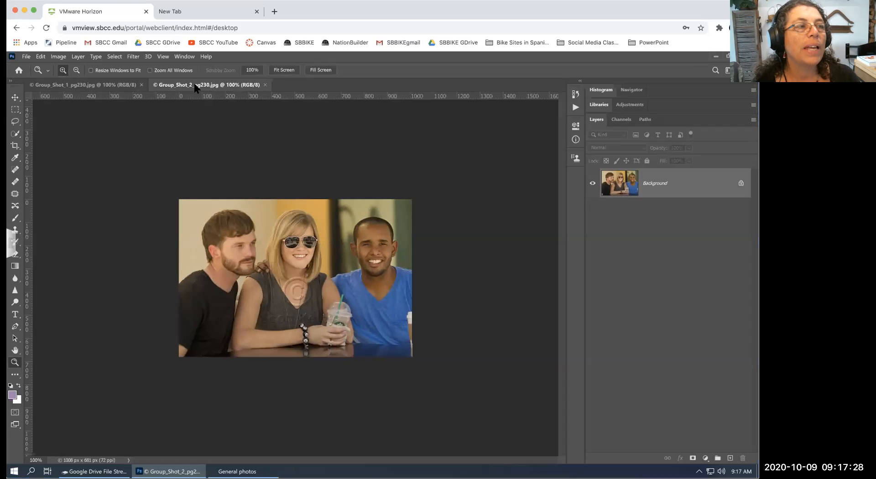
- Magnify both group photos to 200% and activate the Move tool in Group_Shot_1_pg230.jpg
{"action": "left_click", "coordinate": [489, 267]}
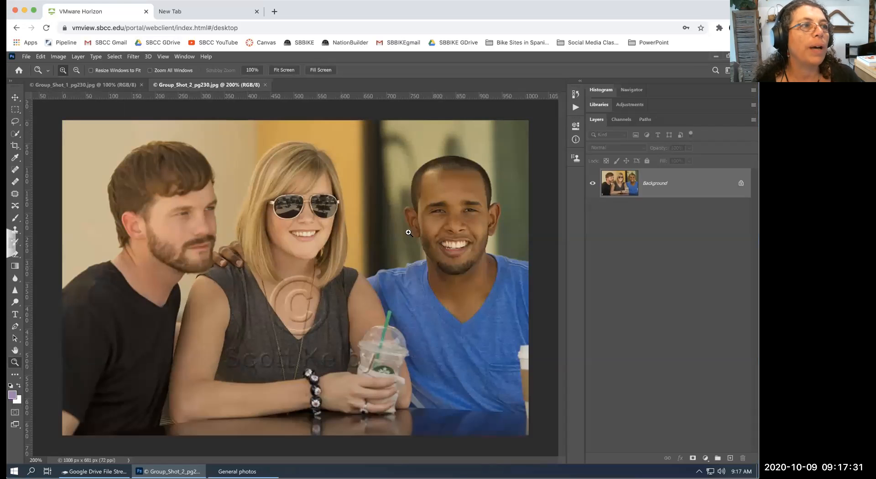
{"action": "left_click", "coordinate": [94, 85]}
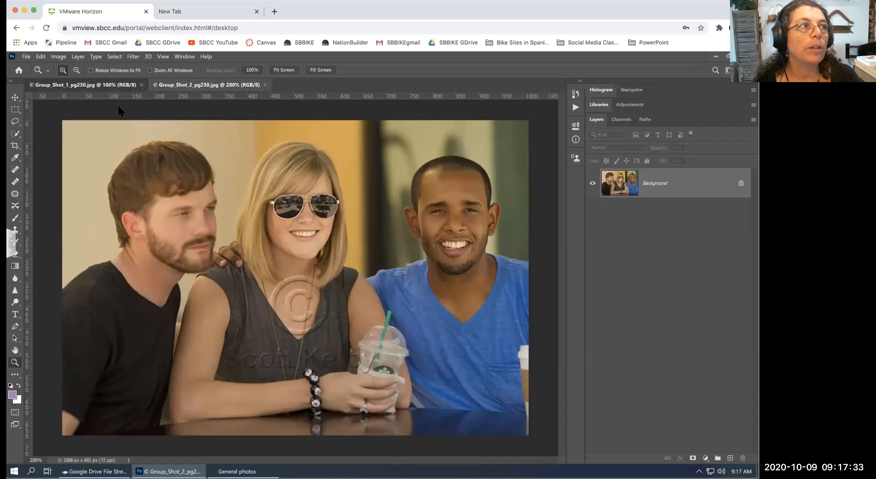
{"action": "left_click", "coordinate": [228, 212]}
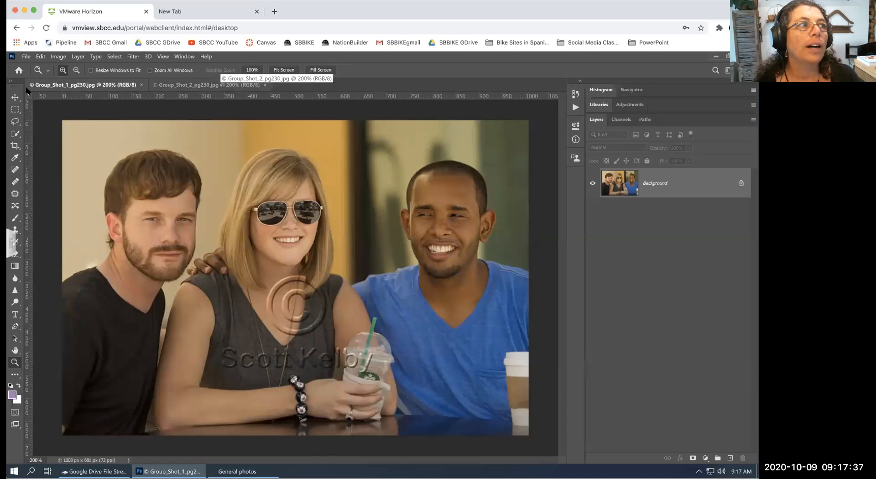
{"action": "left_click", "coordinate": [15, 98]}
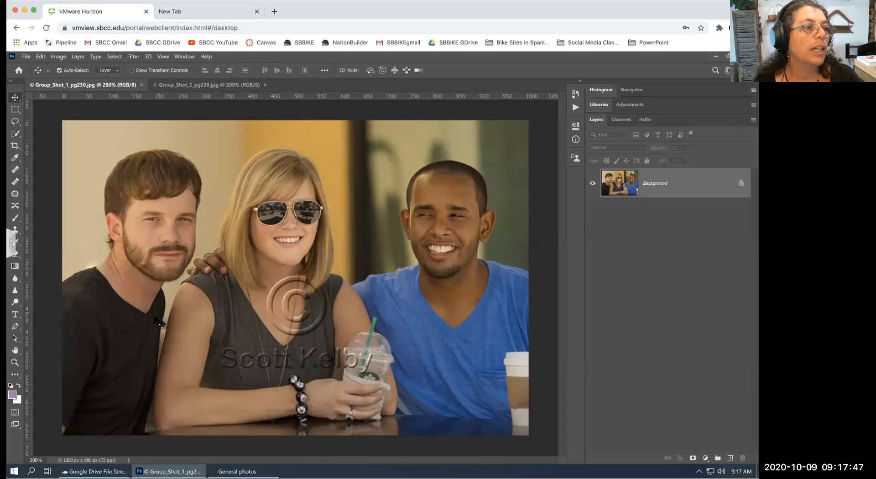
- Switch to Bridge, select Exposure.dng and Exposure2.dng together, and return to the group photos in Photoshop
{"action": "left_click", "coordinate": [237, 471]}
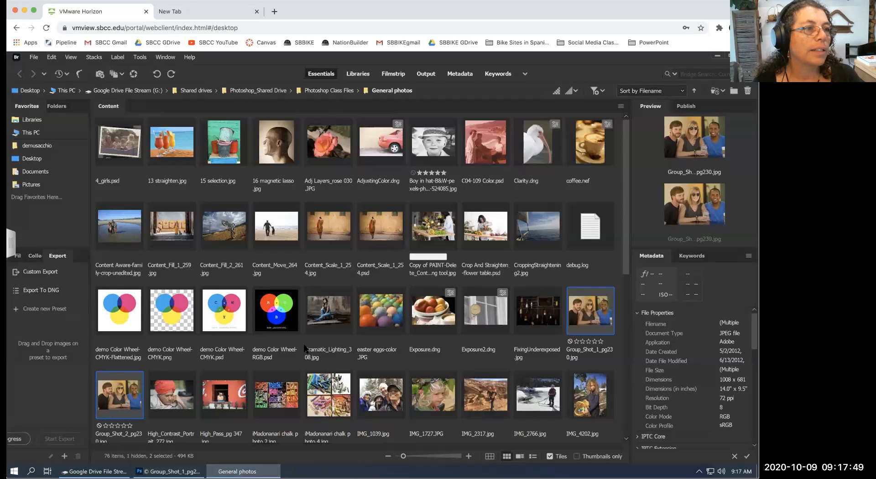
{"action": "left_click", "coordinate": [432, 314]}
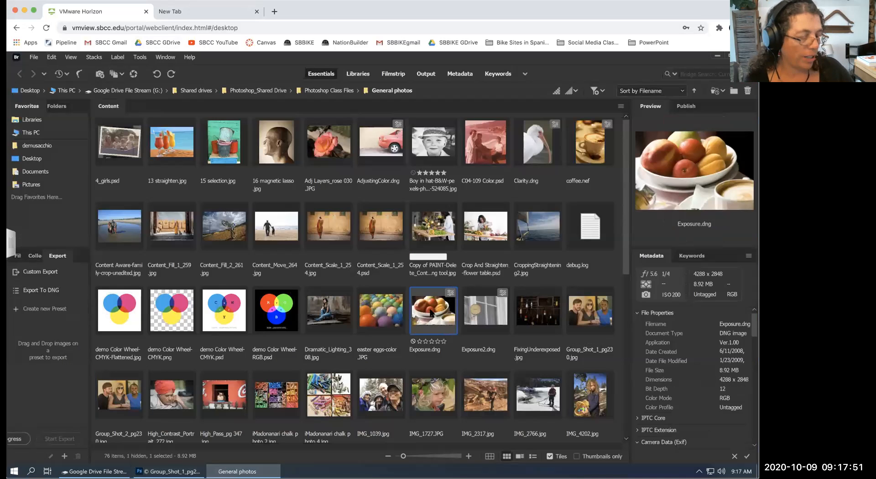
{"action": "left_click", "coordinate": [487, 310], "text": "ctrl"}
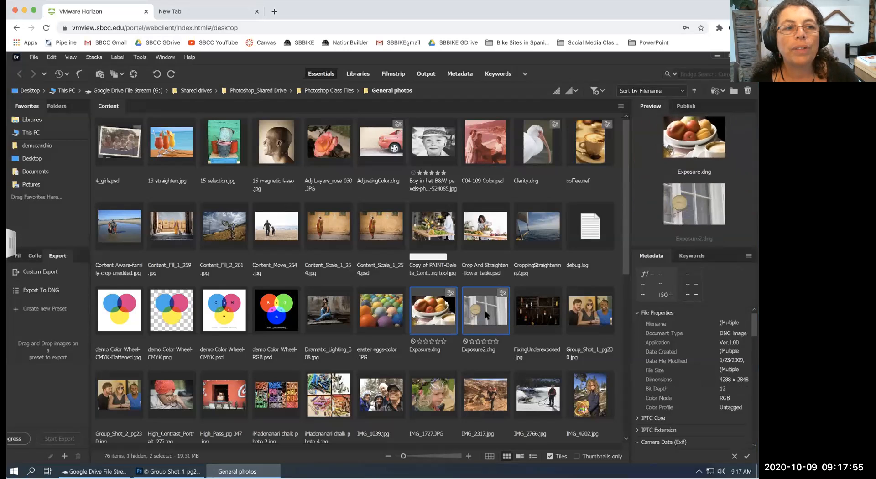
{"action": "left_click", "coordinate": [590, 358]}
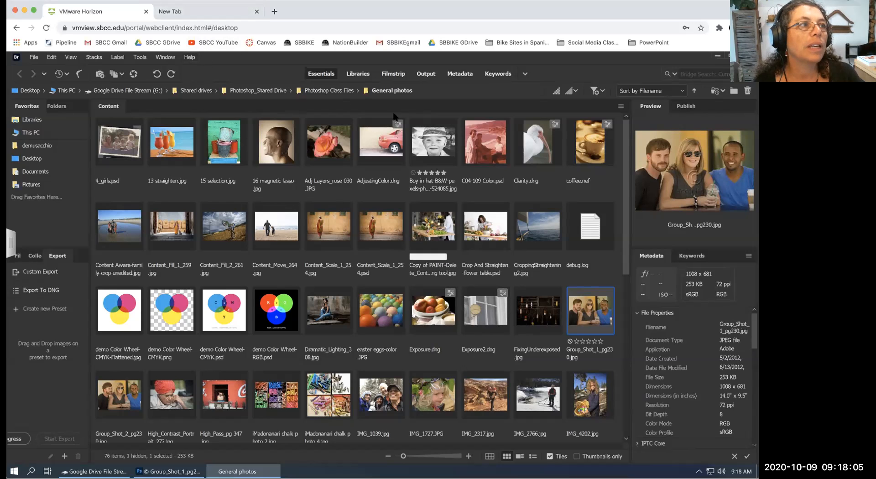
{"action": "mouse_move", "coordinate": [148, 471]}
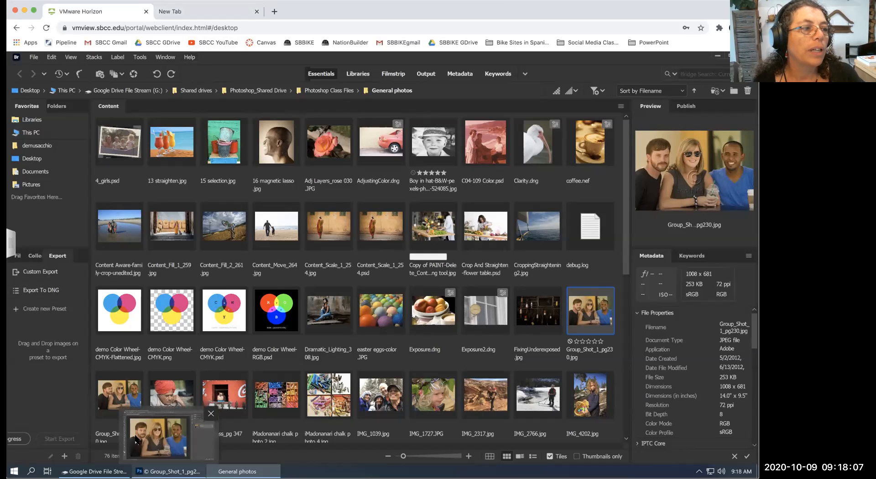
{"action": "left_click", "coordinate": [166, 433]}
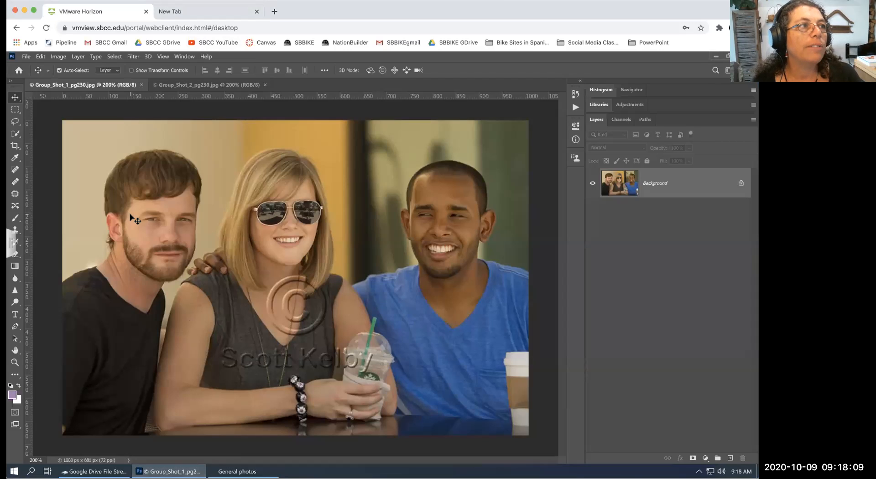
- Compare the men's faces and gaze directions in Group_Shot_1_pg230.jpg and Group_Shot_2_pg230.jpg at 200%
{"action": "left_click", "coordinate": [179, 85]}
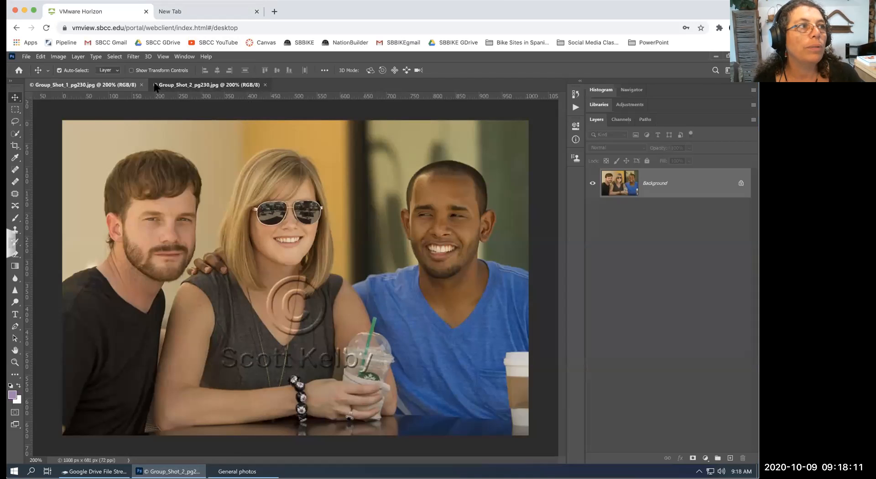
{"action": "left_click", "coordinate": [101, 85]}
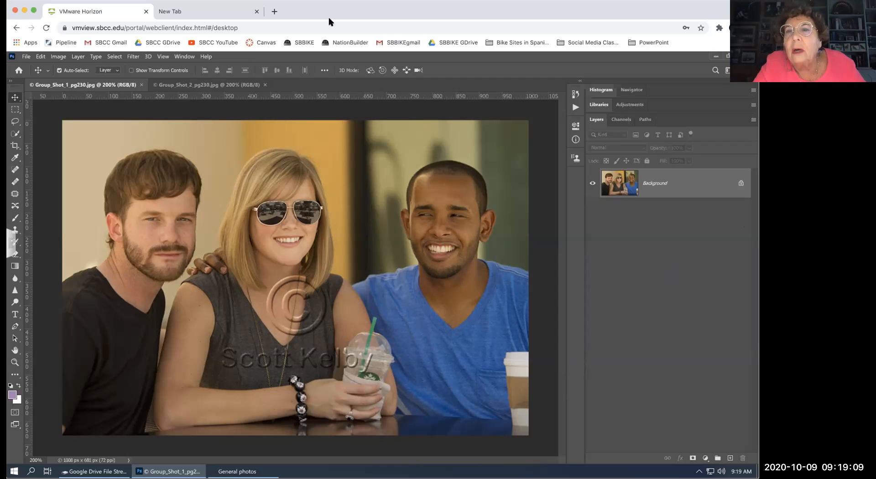
{"action": "left_click", "coordinate": [191, 84]}
{"action": "left_click", "coordinate": [102, 84]}
{"action": "left_click", "coordinate": [187, 84]}
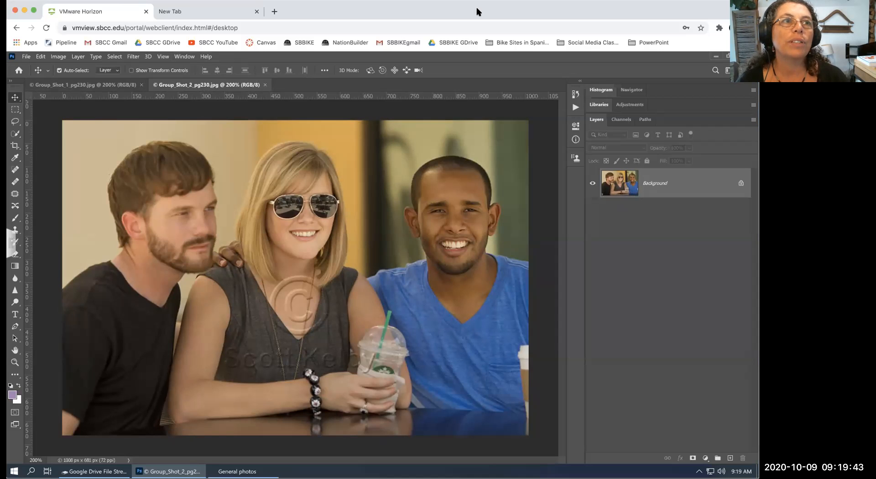
{"action": "left_click", "coordinate": [81, 85]}
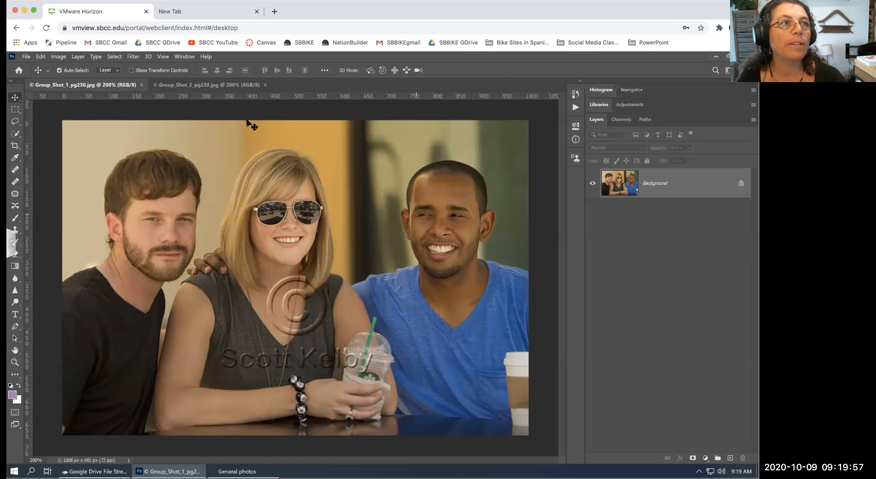
{"action": "left_click", "coordinate": [221, 81]}
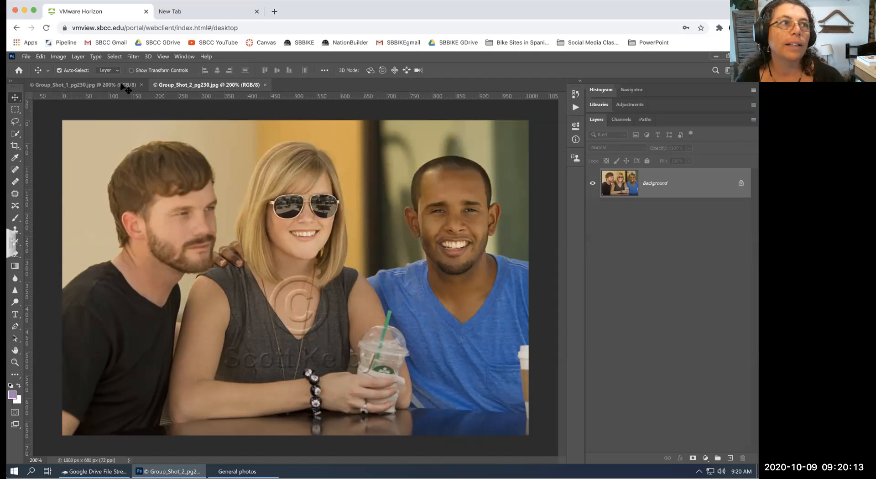
{"action": "left_click", "coordinate": [105, 85]}
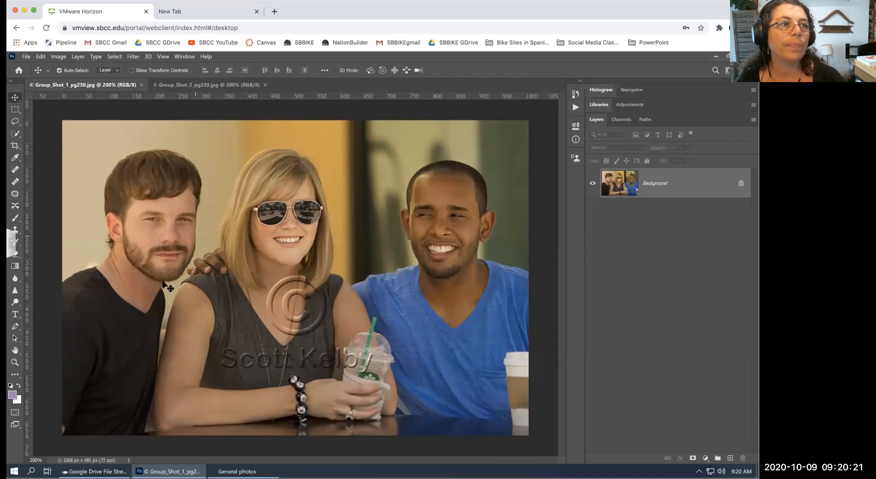
{"action": "left_click", "coordinate": [194, 87]}
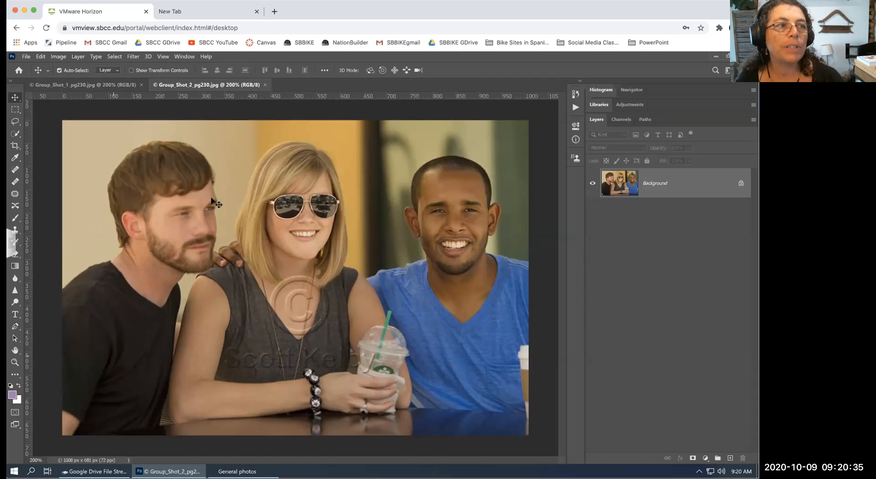
- Alternate between Group_Shot_1_pg230.jpg and Group_Shot_2_pg230.jpg to compare which shot shows each person best
{"action": "left_click", "coordinate": [99, 85]}
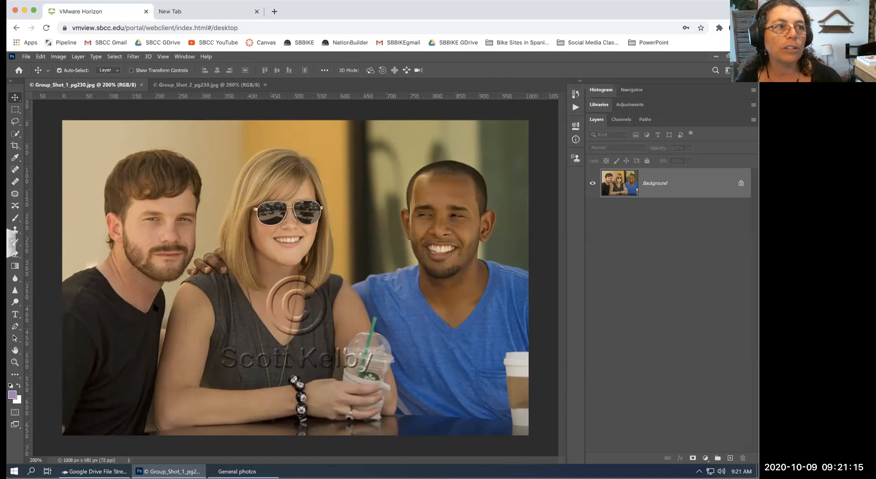
{"action": "left_click", "coordinate": [235, 85]}
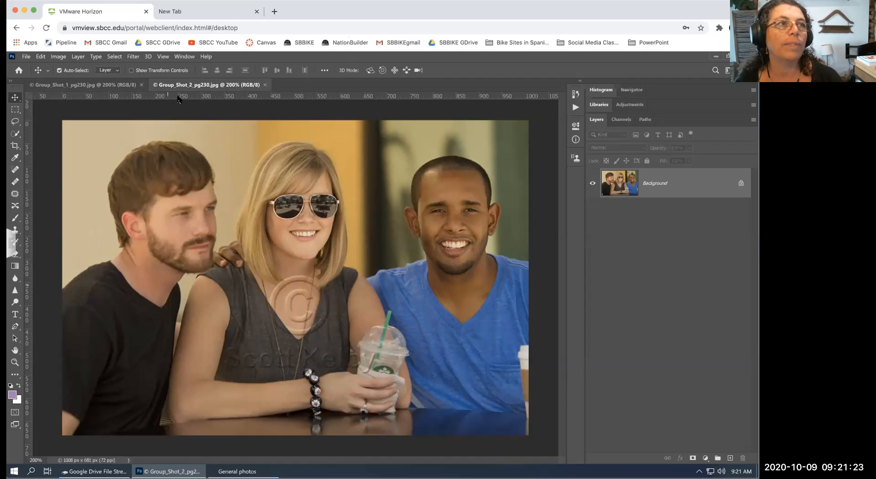
{"action": "left_click", "coordinate": [114, 85]}
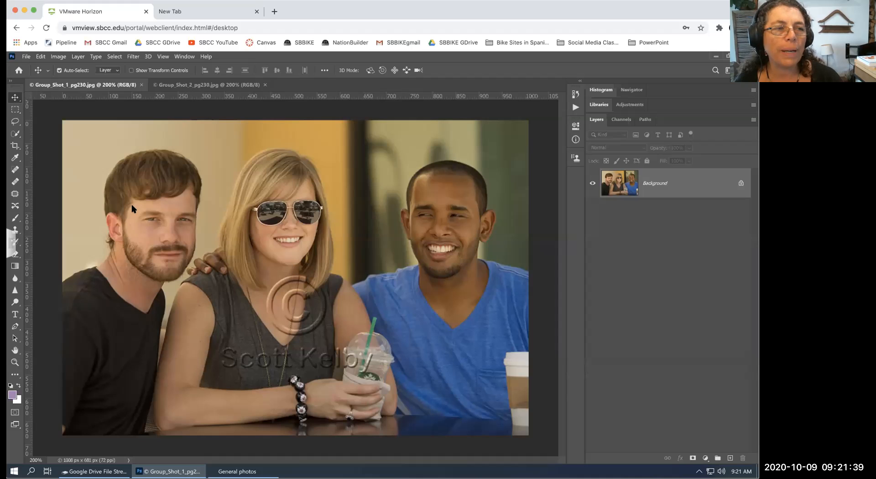
{"action": "left_click", "coordinate": [196, 84]}
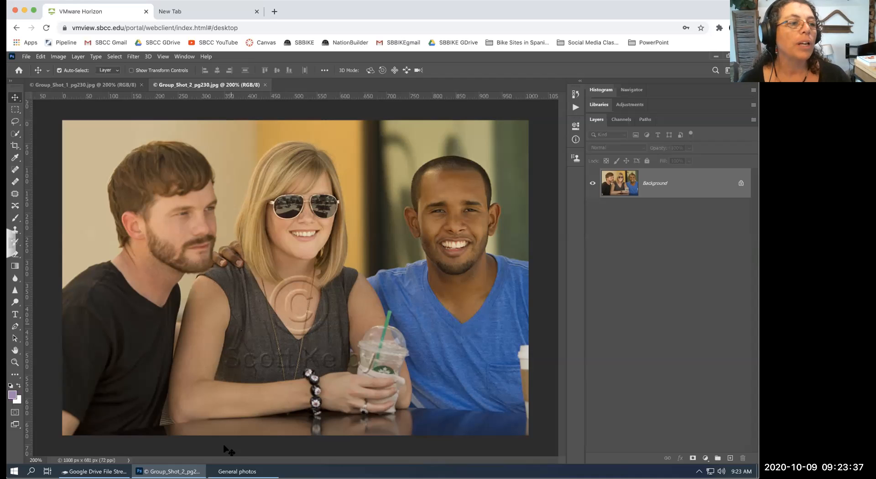
- Open Dramatic_Lighting_308.jpg from Bridge in Photoshop, close it again, and return to the group photos
{"action": "left_click", "coordinate": [230, 470]}
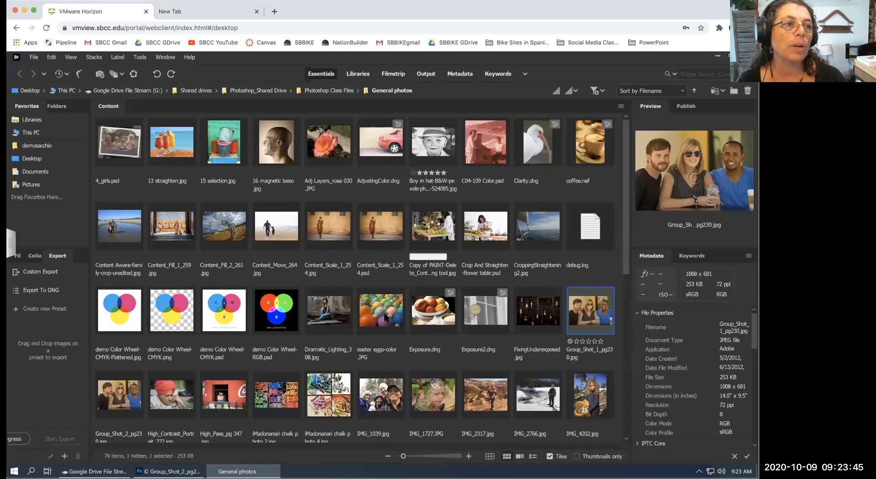
{"action": "left_click", "coordinate": [328, 308]}
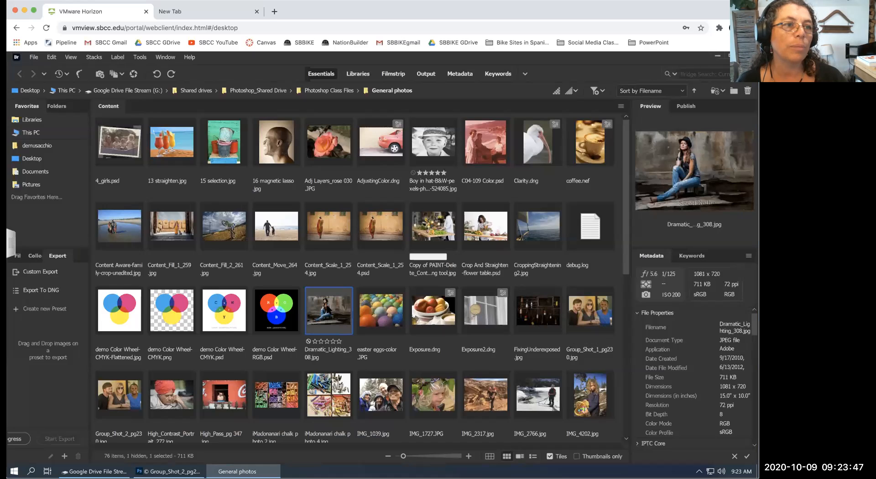
{"action": "double_click", "coordinate": [329, 309]}
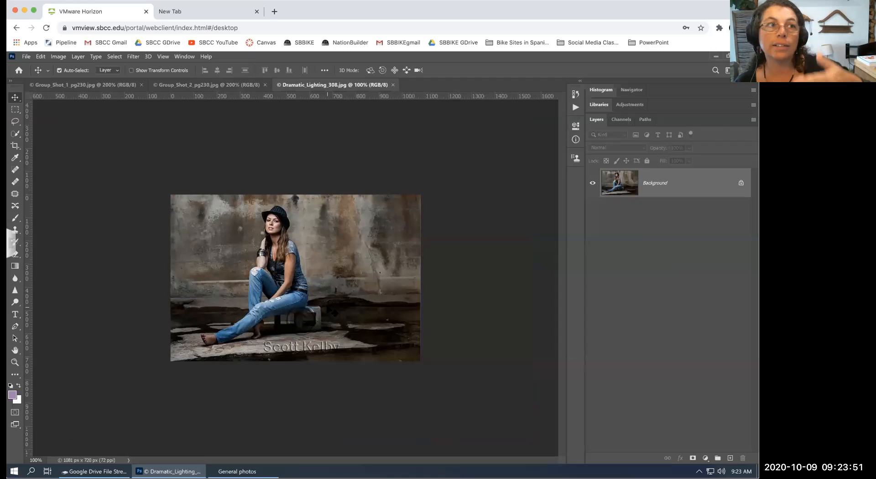
{"action": "left_click", "coordinate": [391, 84]}
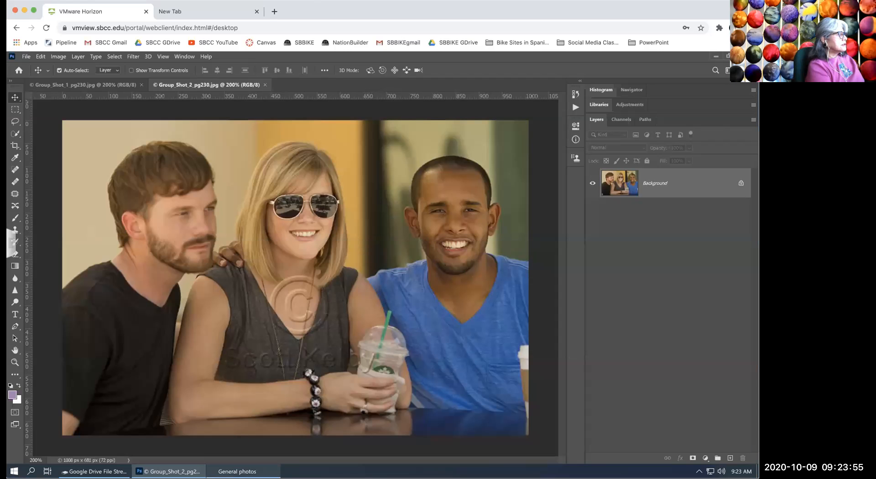
{"action": "left_click", "coordinate": [237, 471]}
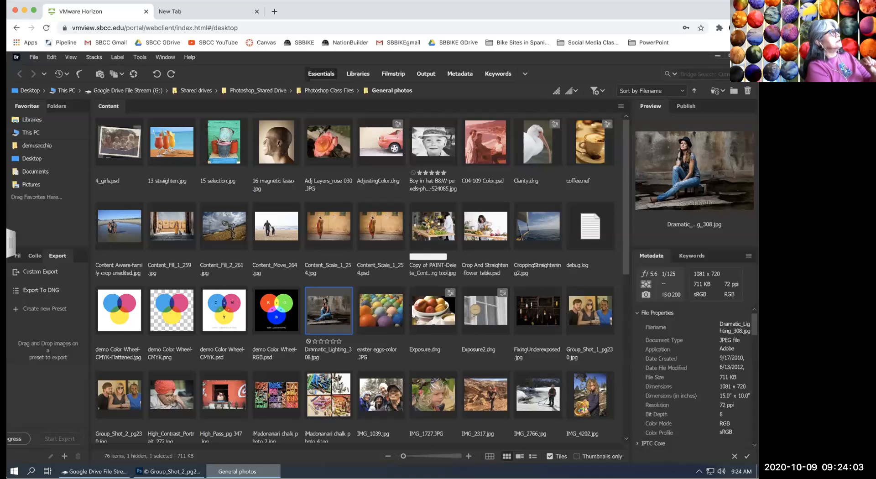
{"action": "left_click", "coordinate": [169, 471]}
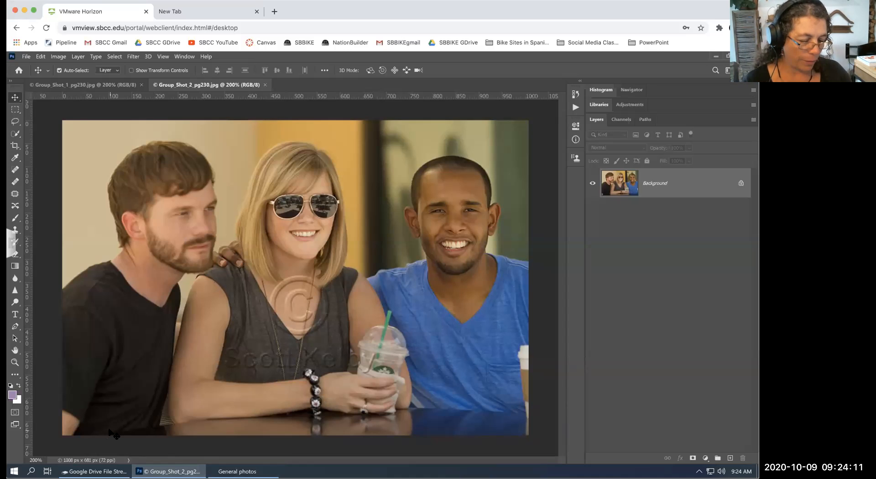
- Zoom Group_Shot_2_pg230.jpg out to 100% and back in to 200%
{"action": "key", "text": "ctrl+minus"}
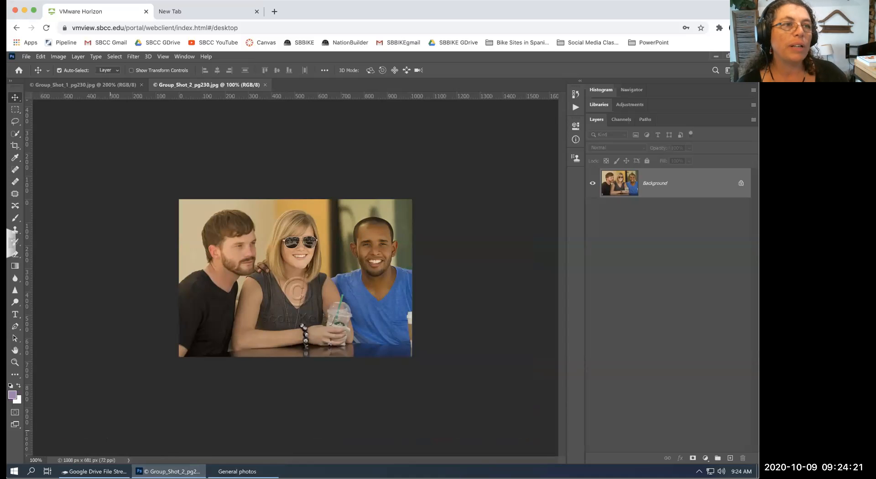
{"action": "key", "text": "ctrl"}
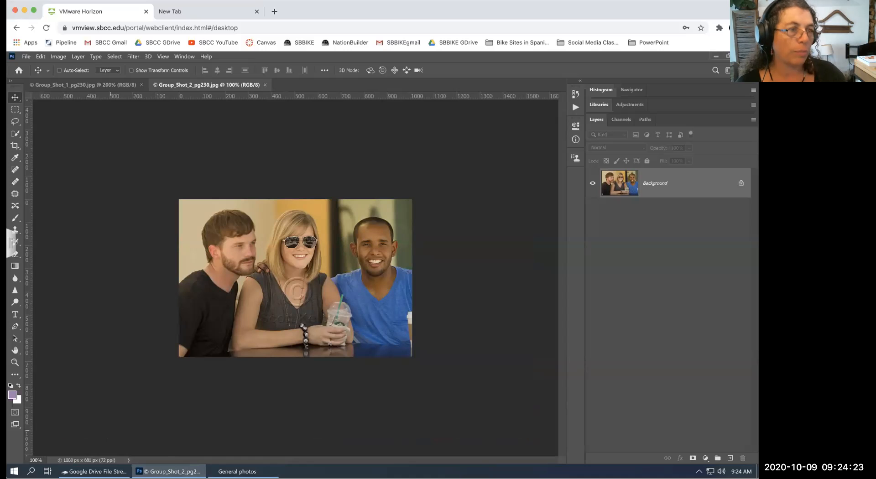
{"action": "key", "text": "ctrl+plus"}
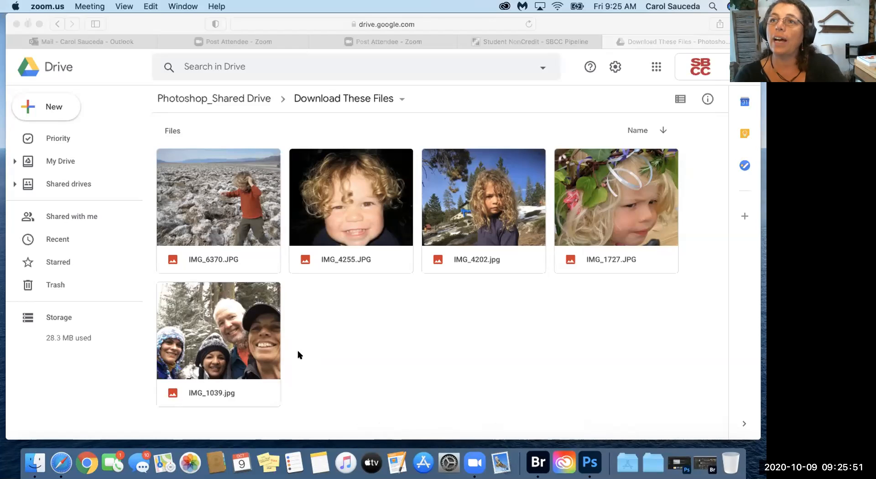
- Switch from Google Drive to Bridge, try the preview loupe on the first group photo, and open Group_Shot_1_pg230.jpg in Photoshop
{"action": "left_click", "coordinate": [240, 207]}
{"action": "left_click", "coordinate": [241, 207]}
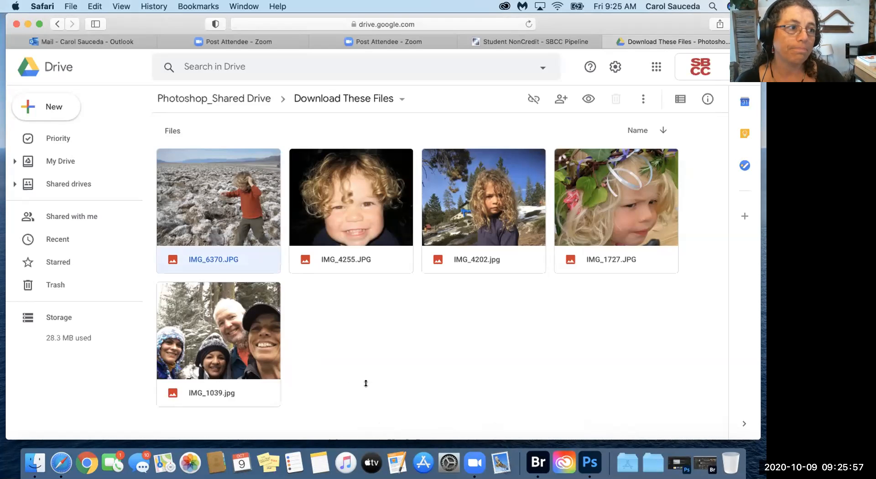
{"action": "left_click", "coordinate": [541, 460]}
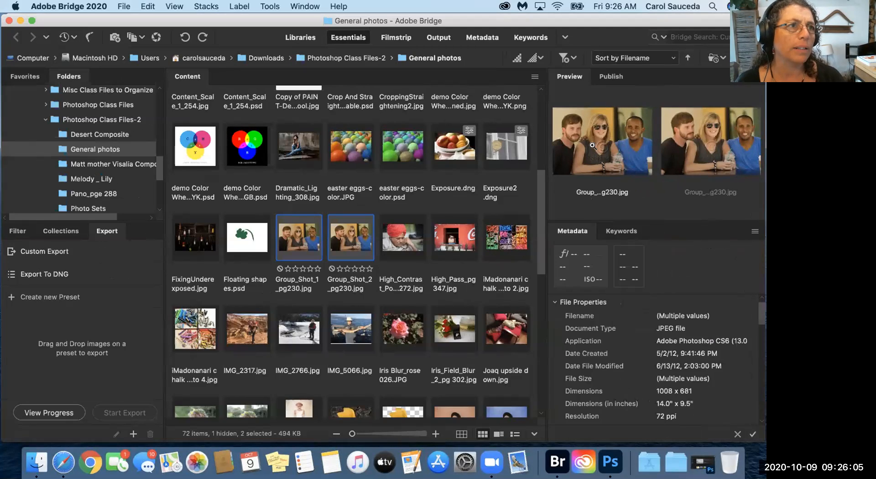
{"action": "left_click", "coordinate": [593, 145]}
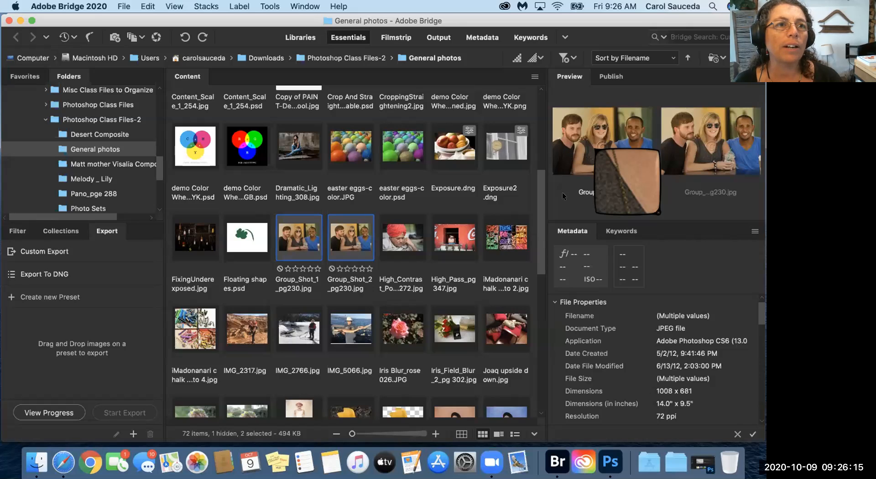
{"action": "left_click", "coordinate": [561, 161]}
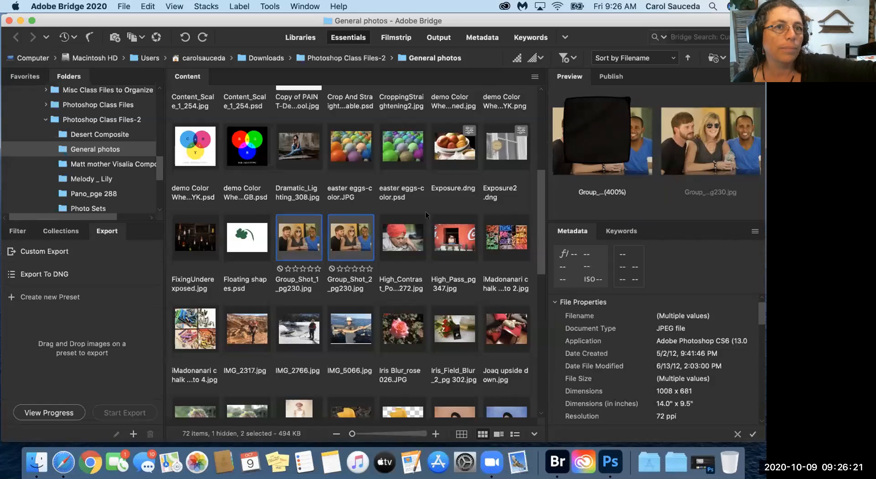
{"action": "double_click", "coordinate": [301, 245]}
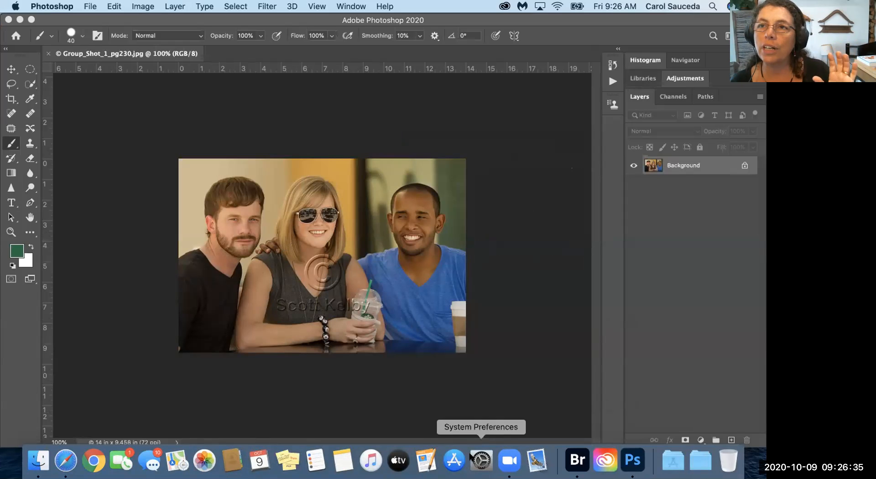
- Return to Bridge and examine the three people's eyes and mouths in Group_Shot_1_pg230.jpg with the preview loupe at 400%
{"action": "left_click", "coordinate": [577, 458]}
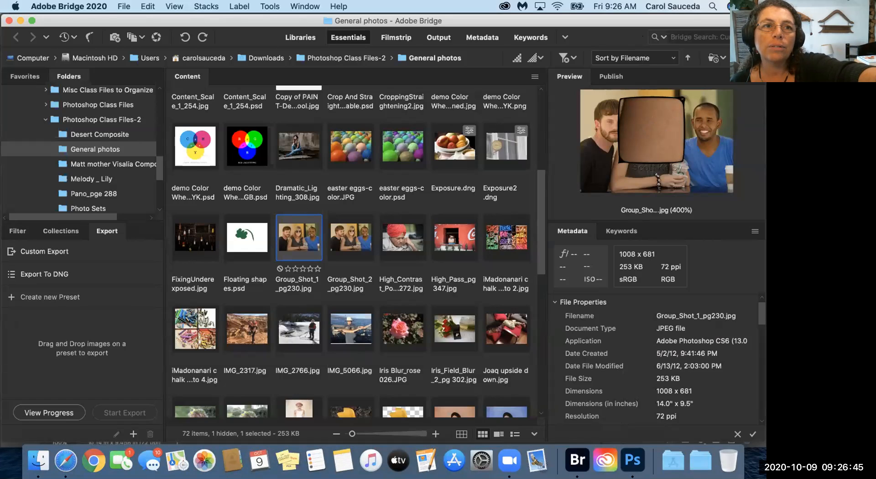
{"action": "left_click_drag", "start_coordinate": [644, 147], "coordinate": [657, 149]}
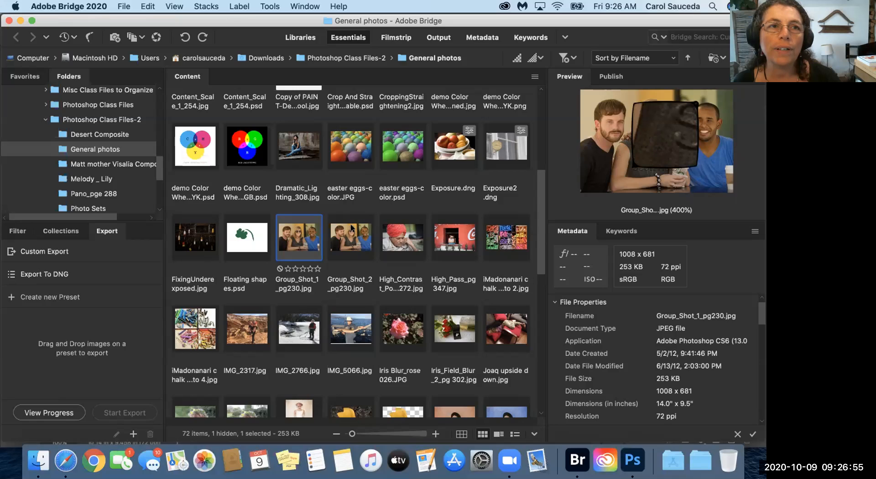
{"action": "mouse_move", "coordinate": [657, 137]}
{"action": "left_mouse_down"}
{"action": "mouse_move", "coordinate": [626, 134]}
{"action": "mouse_move", "coordinate": [614, 150]}
{"action": "mouse_move", "coordinate": [614, 122]}
{"action": "mouse_move", "coordinate": [608, 131]}
{"action": "mouse_move", "coordinate": [661, 143]}
{"action": "left_mouse_up"}
{"action": "left_click", "coordinate": [606, 119]}
{"action": "left_click", "coordinate": [605, 119]}
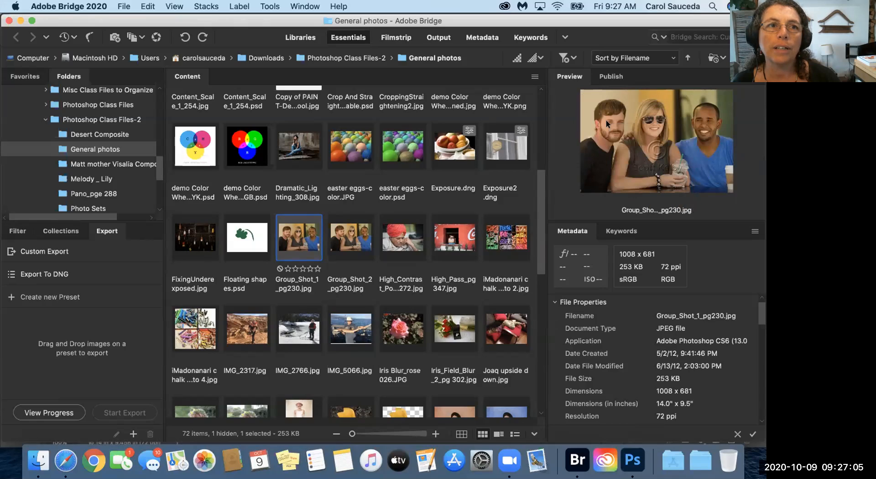
{"action": "left_click", "coordinate": [605, 119]}
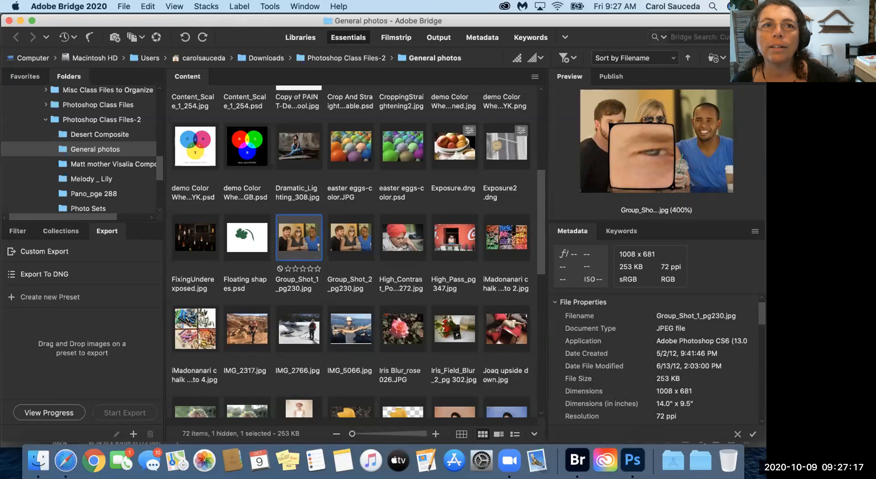
{"action": "left_click", "coordinate": [705, 133]}
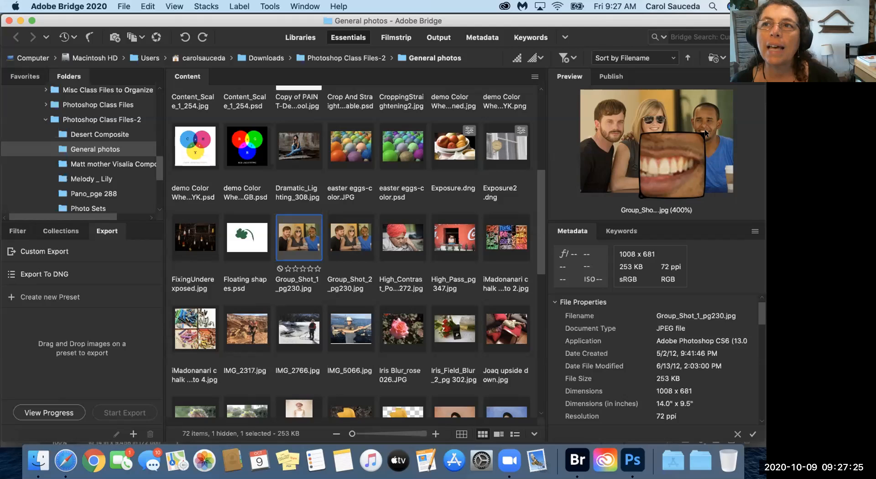
{"action": "left_click", "coordinate": [654, 125]}
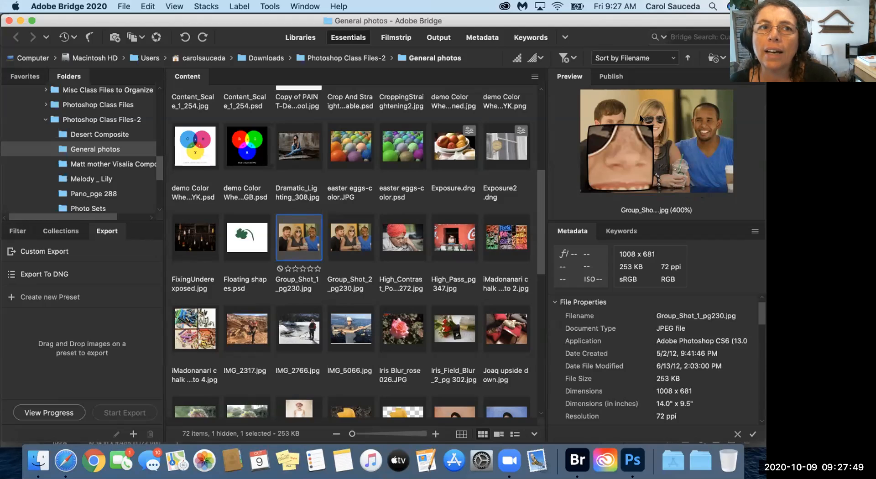
{"action": "left_click", "coordinate": [698, 122]}
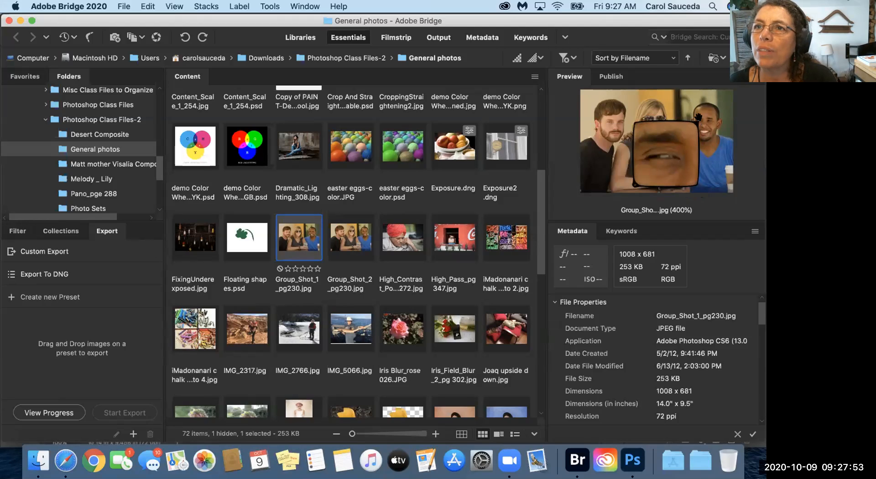
{"action": "left_click", "coordinate": [707, 124]}
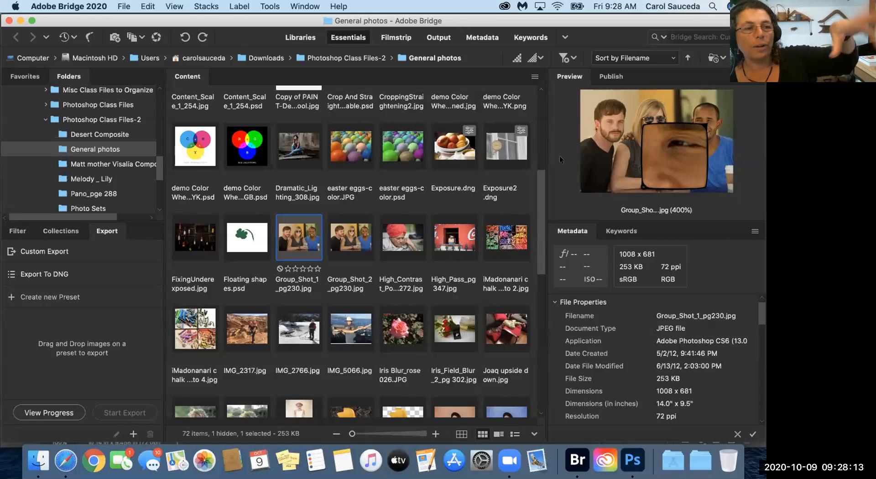
- Open Group_Shot_2_pg230.jpg from Bridge in Photoshop alongside the first group photo
{"action": "left_click", "coordinate": [352, 243]}
{"action": "double_click", "coordinate": [351, 243]}
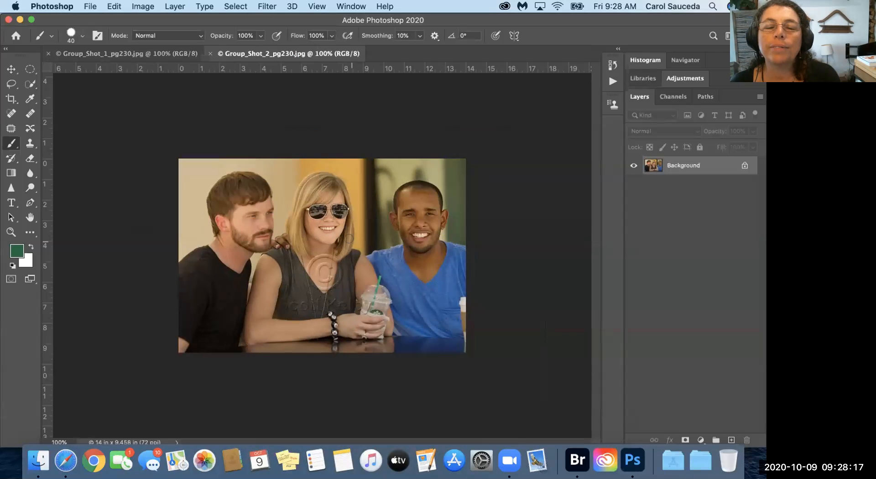
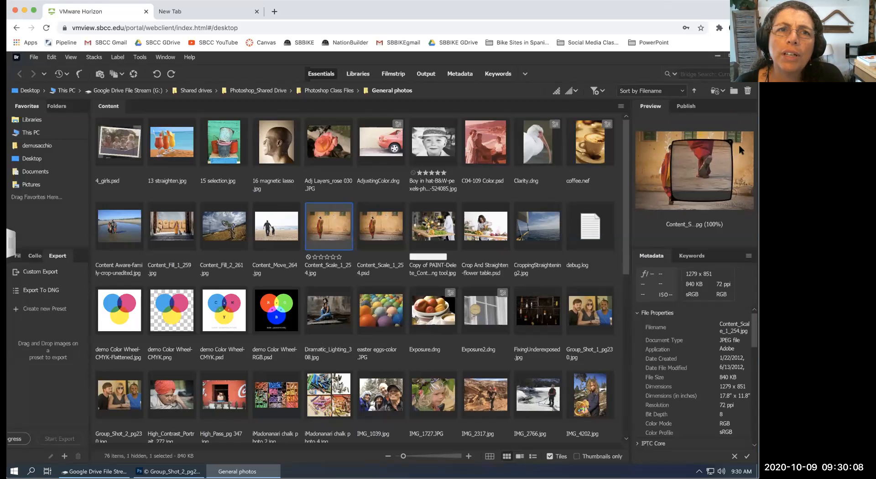
- Inspect Content_Scale_1_254.jpg and the faces in Content Aware-family-crop-unedited.jpg with Bridge's preview loupe at 100%
{"action": "left_click", "coordinate": [739, 144]}
{"action": "left_click", "coordinate": [650, 149]}
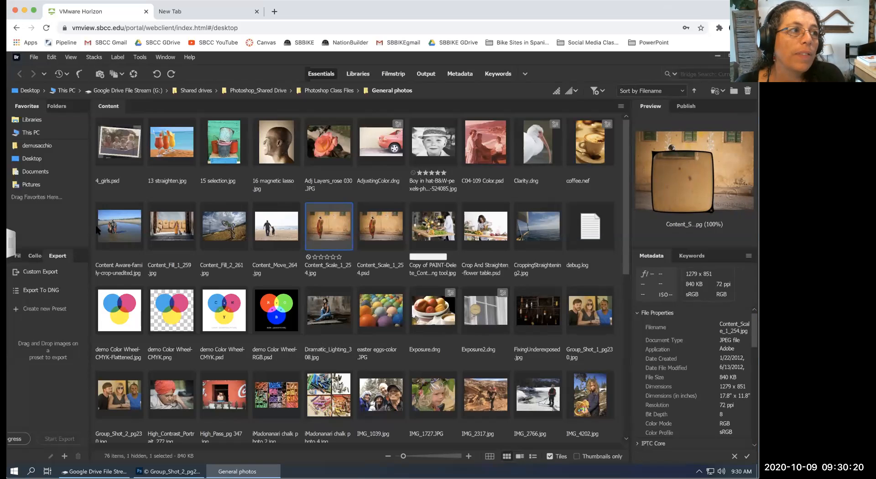
{"action": "left_click", "coordinate": [113, 229]}
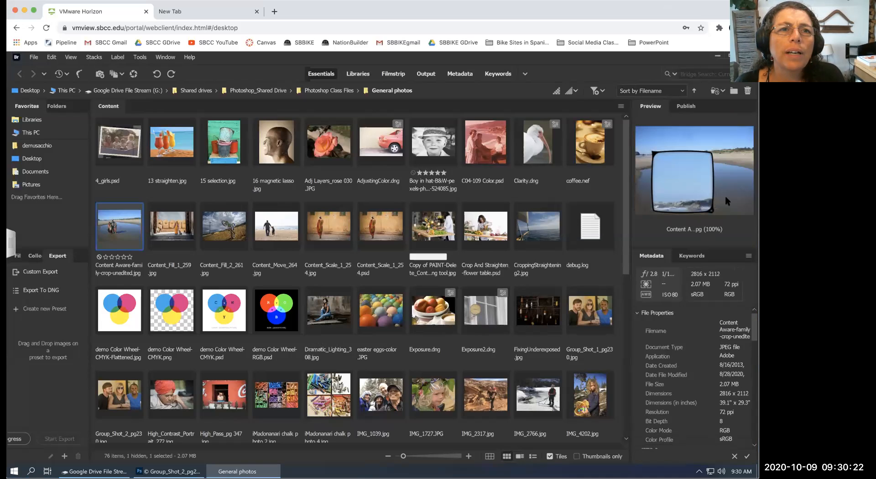
{"action": "left_click_drag", "start_coordinate": [739, 206], "coordinate": [668, 163]}
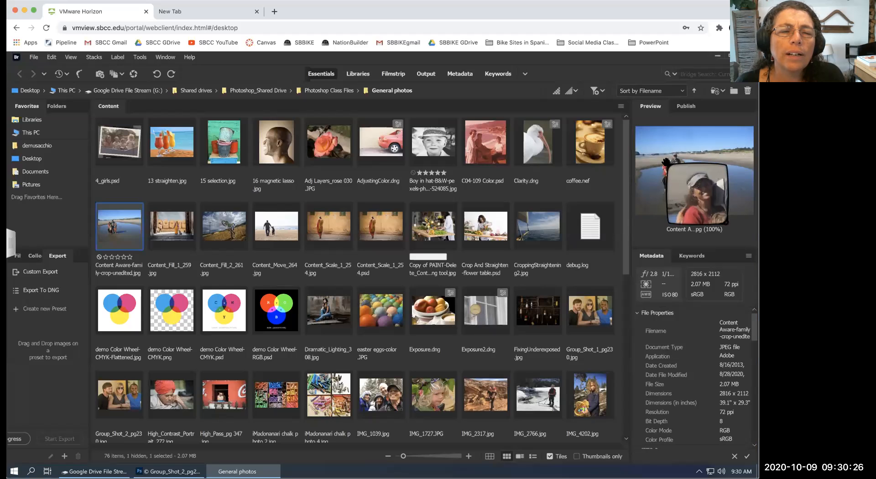
{"action": "left_click_drag", "start_coordinate": [679, 158], "coordinate": [711, 186]}
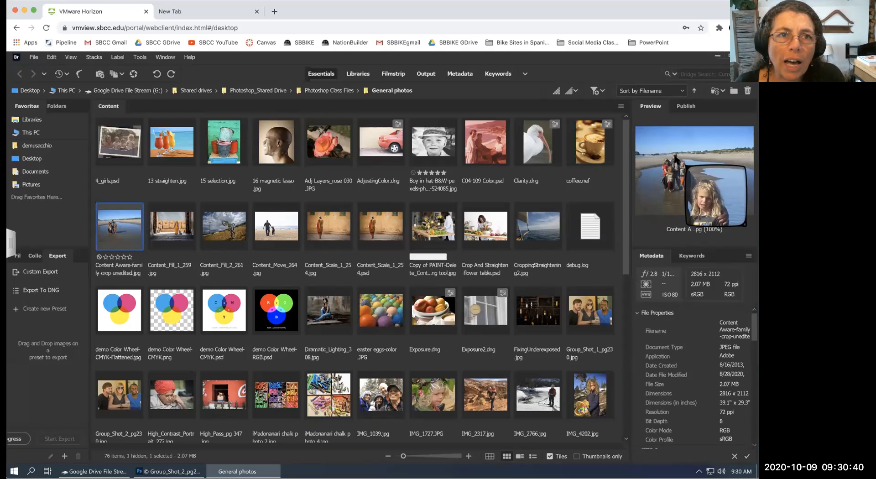
{"action": "left_click", "coordinate": [675, 160]}
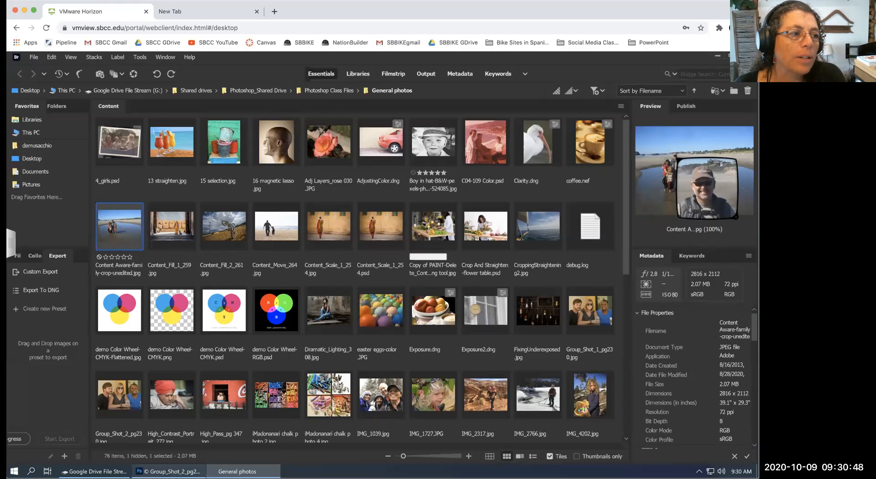
- Switch back to Photoshop and bring up Group_Shot_1_pg230.jpg
{"action": "left_click", "coordinate": [169, 471]}
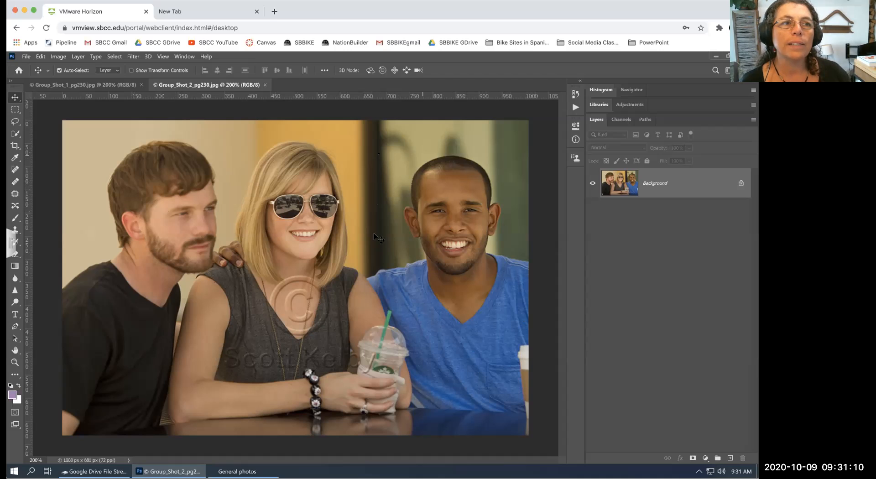
{"action": "left_click", "coordinate": [100, 86]}
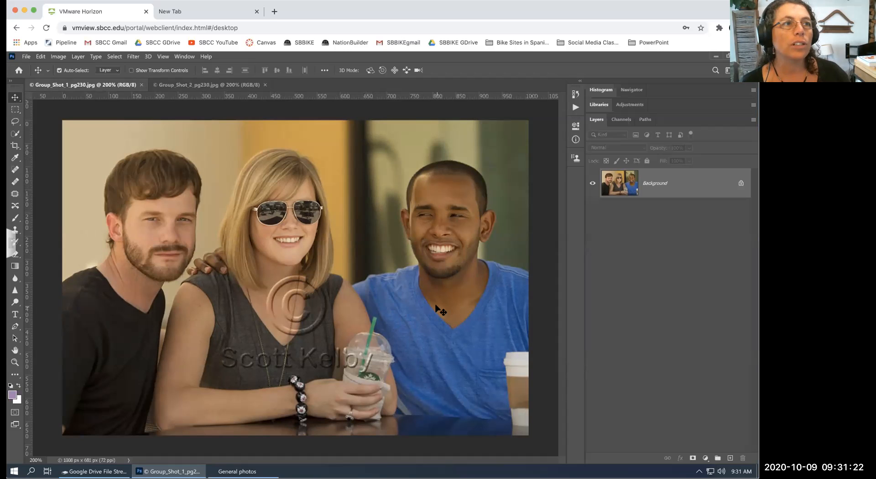
- Compare the three people's expressions and poses in Group_Shot_1_pg230.jpg and Group_Shot_2_pg230.jpg, ending on the first photo
{"action": "left_click", "coordinate": [201, 85]}
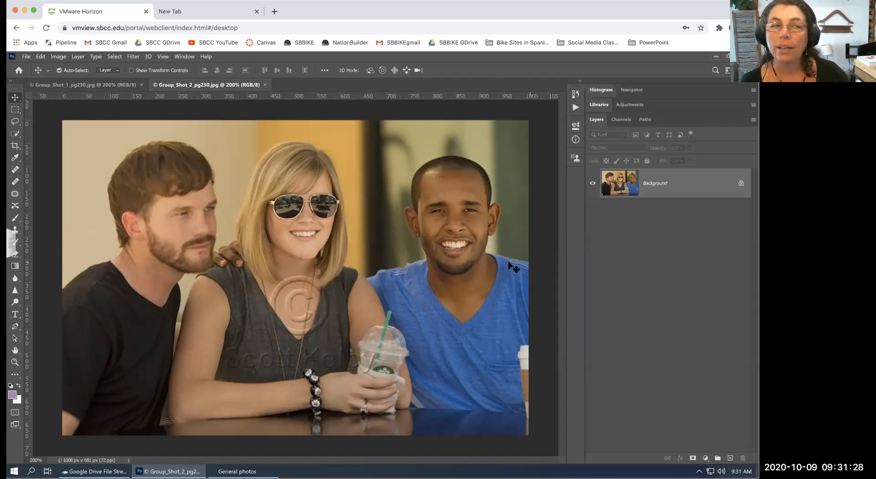
{"action": "left_click", "coordinate": [97, 82]}
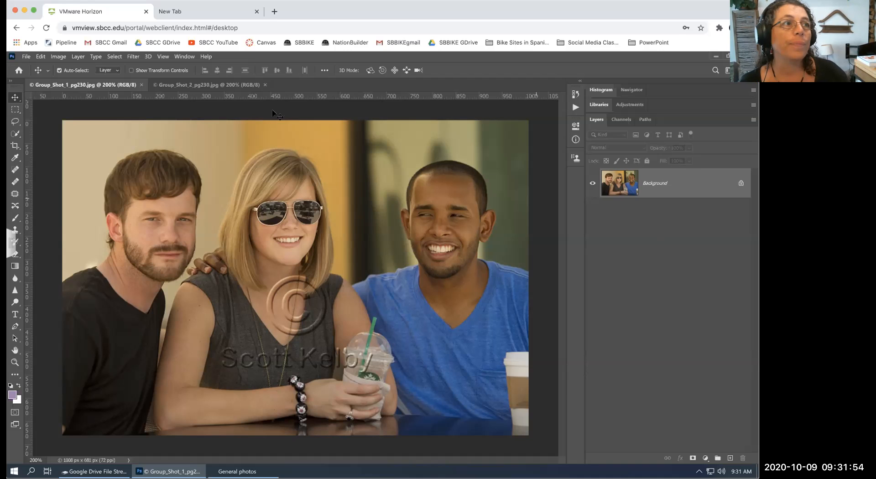
{"action": "left_click", "coordinate": [210, 83]}
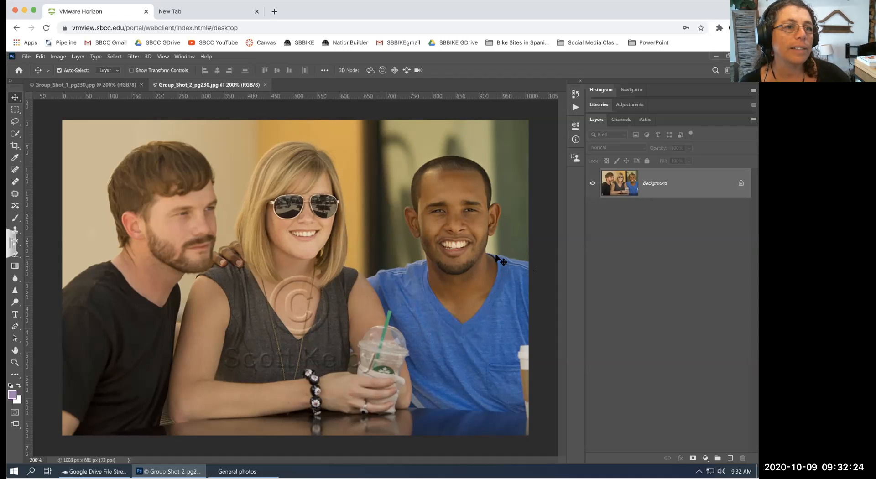
{"action": "left_click", "coordinate": [108, 84]}
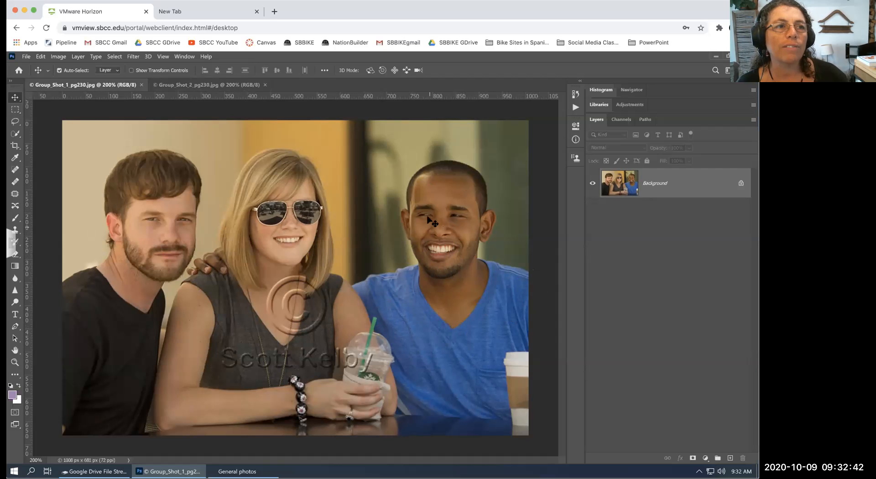
{"action": "left_click", "coordinate": [207, 84]}
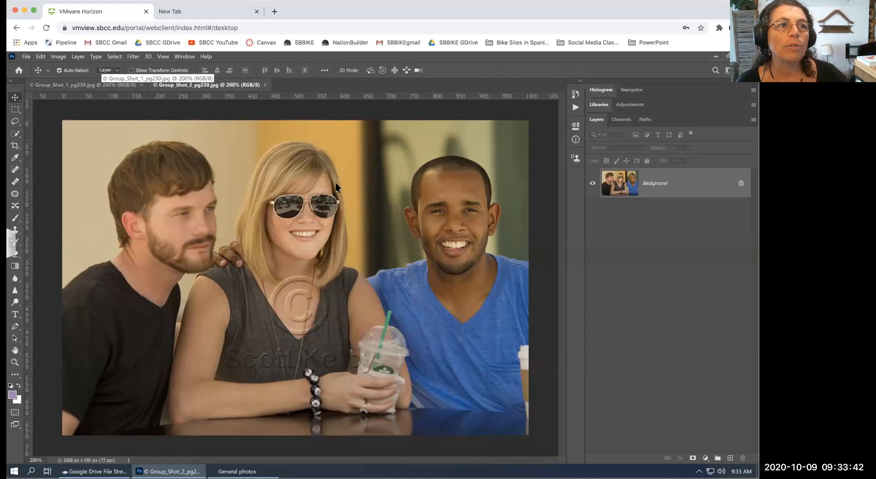
{"action": "left_click", "coordinate": [81, 85]}
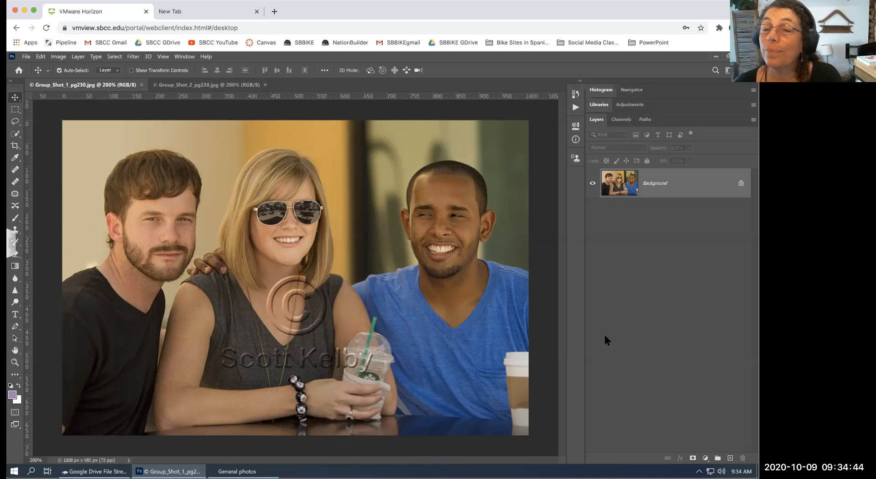
- Choose the freehand Lasso Tool and set its feather to 0 px
{"action": "left_click", "coordinate": [15, 123]}
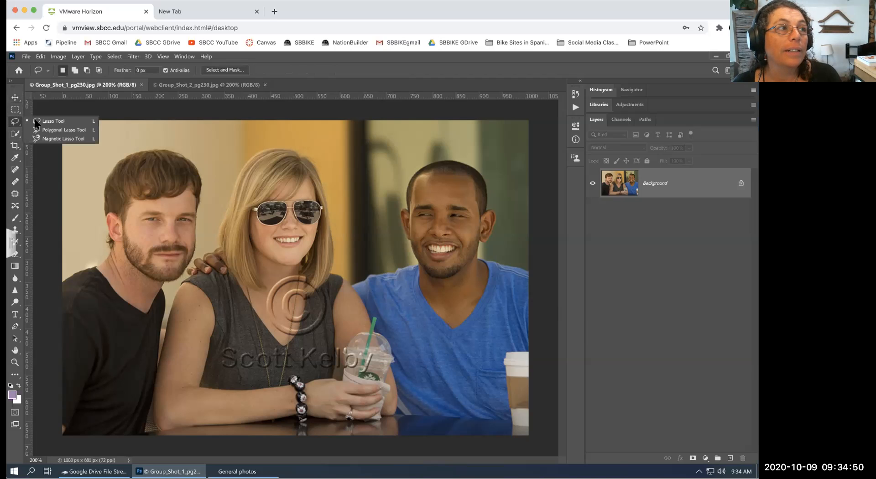
{"action": "left_click", "coordinate": [48, 119]}
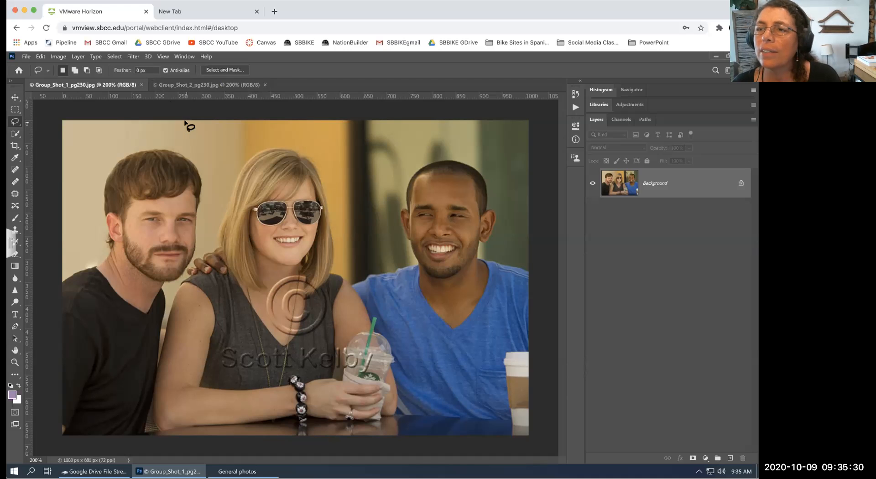
{"action": "left_click", "coordinate": [146, 70]}
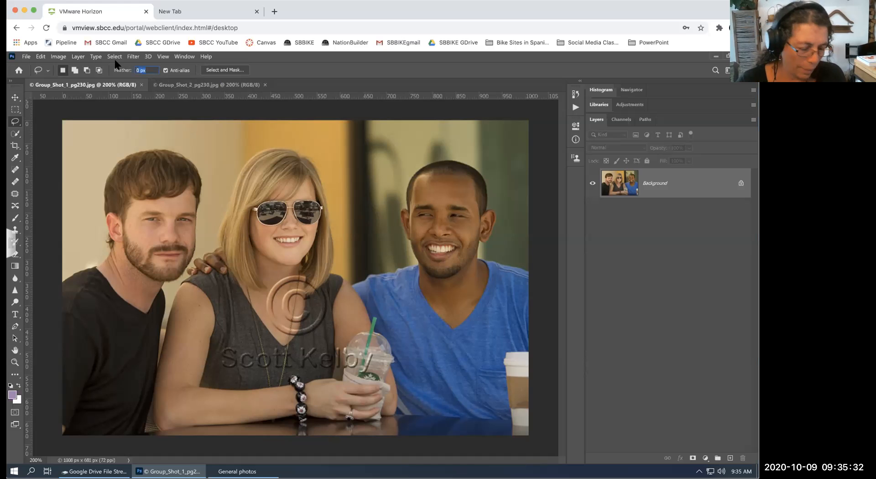
{"action": "type", "text": "0"}
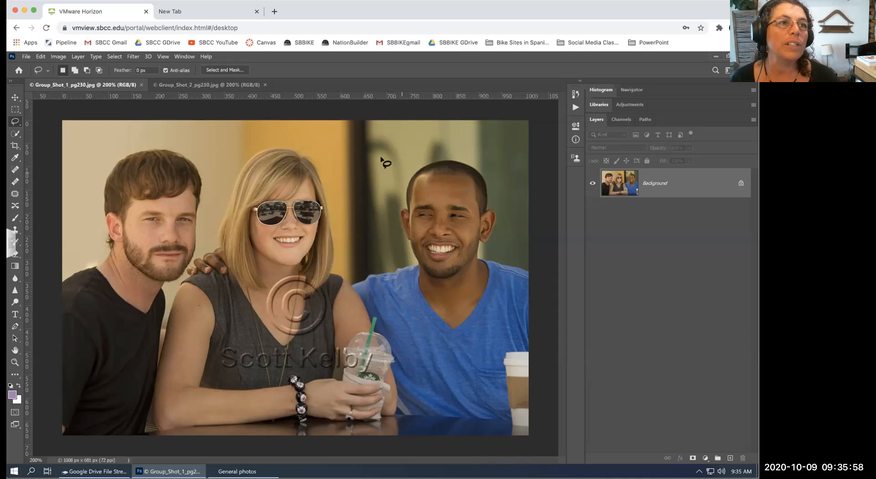
{"action": "mouse_move", "coordinate": [373, 150]}
{"action": "left_mouse_down"}
{"action": "mouse_move", "coordinate": [417, 130]}
{"action": "mouse_move", "coordinate": [498, 132]}
{"action": "mouse_move", "coordinate": [514, 141]}
{"action": "mouse_move", "coordinate": [531, 178]}
{"action": "mouse_move", "coordinate": [531, 211]}
{"action": "mouse_move", "coordinate": [521, 295]}
{"action": "mouse_move", "coordinate": [502, 327]}
{"action": "mouse_move", "coordinate": [457, 339]}
{"action": "mouse_move", "coordinate": [414, 323]}
{"action": "mouse_move", "coordinate": [372, 284]}
{"action": "mouse_move", "coordinate": [367, 229]}
{"action": "left_mouse_up"}
{"action": "mouse_move", "coordinate": [367, 163]}
{"action": "left_mouse_down"}
{"action": "mouse_move", "coordinate": [424, 308]}
{"action": "mouse_move", "coordinate": [521, 274]}
{"action": "mouse_move", "coordinate": [519, 219]}
{"action": "mouse_move", "coordinate": [497, 181]}
{"action": "mouse_move", "coordinate": [457, 155]}
{"action": "mouse_move", "coordinate": [415, 157]}
{"action": "left_mouse_up"}
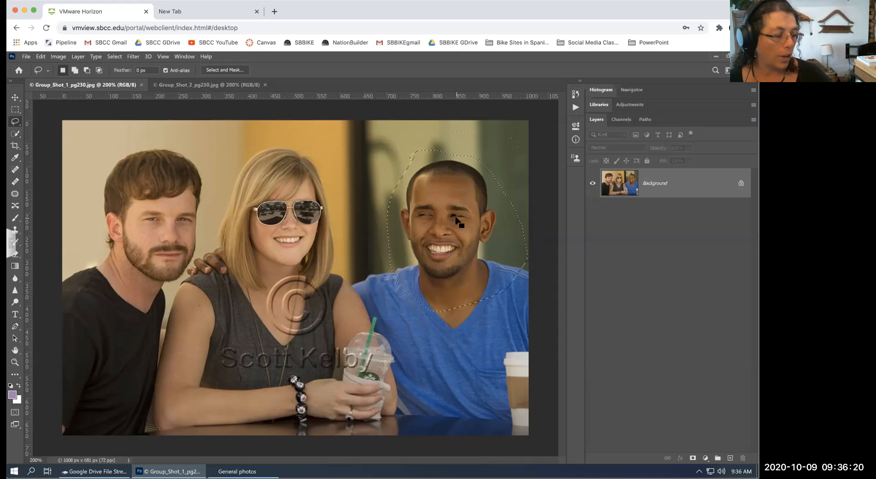
{"action": "mouse_move", "coordinate": [382, 240]}
{"action": "left_mouse_down"}
{"action": "mouse_move", "coordinate": [396, 146]}
{"action": "mouse_move", "coordinate": [451, 147]}
{"action": "mouse_move", "coordinate": [439, 230]}
{"action": "mouse_move", "coordinate": [376, 240]}
{"action": "left_mouse_up"}
{"action": "mouse_move", "coordinate": [437, 137]}
{"action": "left_mouse_down"}
{"action": "mouse_move", "coordinate": [476, 148]}
{"action": "mouse_move", "coordinate": [513, 180]}
{"action": "mouse_move", "coordinate": [526, 218]}
{"action": "mouse_move", "coordinate": [479, 233]}
{"action": "left_mouse_up"}
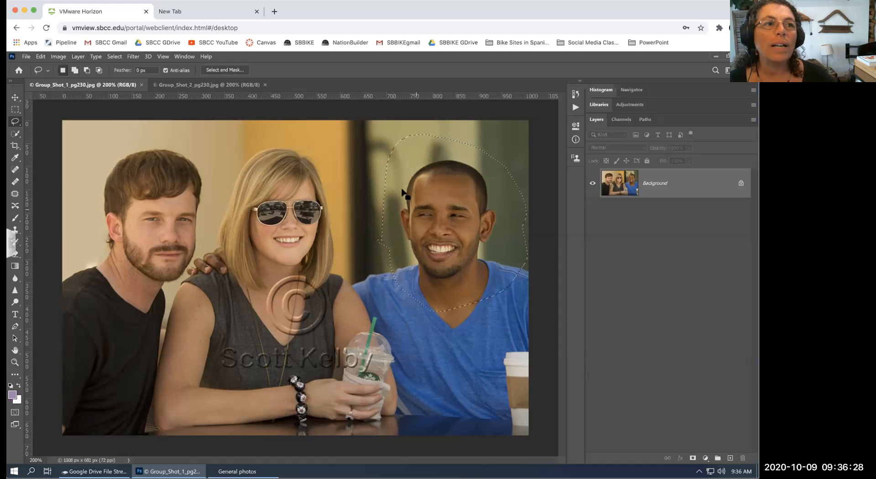
{"action": "mouse_move", "coordinate": [402, 160]}
{"action": "left_mouse_down"}
{"action": "mouse_move", "coordinate": [414, 334]}
{"action": "mouse_move", "coordinate": [500, 86]}
{"action": "mouse_move", "coordinate": [402, 183]}
{"action": "left_mouse_up"}
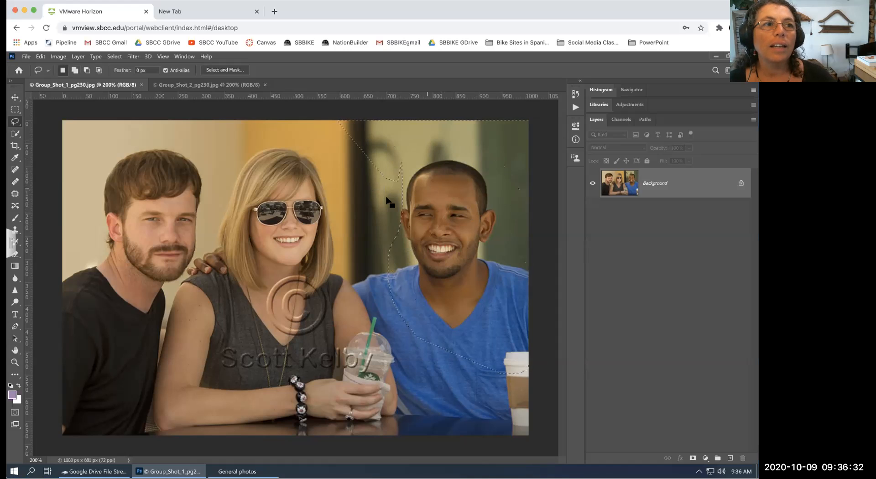
{"action": "left_click", "coordinate": [370, 216]}
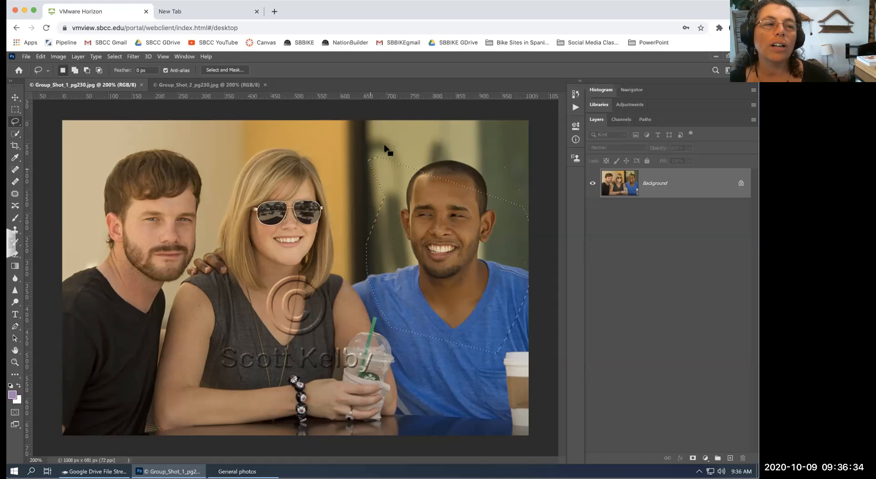
{"action": "mouse_move", "coordinate": [388, 141]}
{"action": "left_mouse_down"}
{"action": "mouse_move", "coordinate": [373, 164]}
{"action": "mouse_move", "coordinate": [381, 227]}
{"action": "mouse_move", "coordinate": [409, 281]}
{"action": "mouse_move", "coordinate": [438, 287]}
{"action": "mouse_move", "coordinate": [500, 258]}
{"action": "mouse_move", "coordinate": [513, 219]}
{"action": "mouse_move", "coordinate": [488, 141]}
{"action": "mouse_move", "coordinate": [426, 128]}
{"action": "mouse_move", "coordinate": [385, 147]}
{"action": "left_mouse_up"}
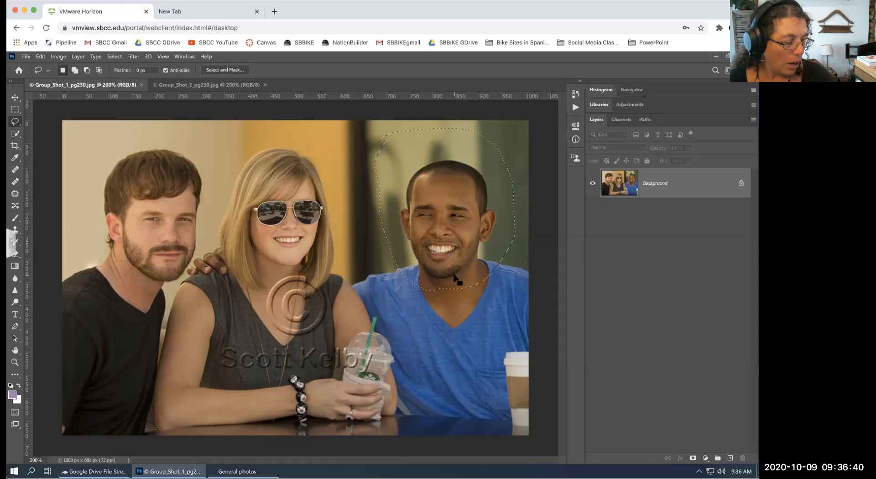
{"action": "mouse_move", "coordinate": [384, 222]}
{"action": "left_mouse_down"}
{"action": "mouse_move", "coordinate": [387, 309]}
{"action": "mouse_move", "coordinate": [421, 348]}
{"action": "mouse_move", "coordinate": [485, 348]}
{"action": "mouse_move", "coordinate": [524, 296]}
{"action": "mouse_move", "coordinate": [517, 203]}
{"action": "left_mouse_up"}
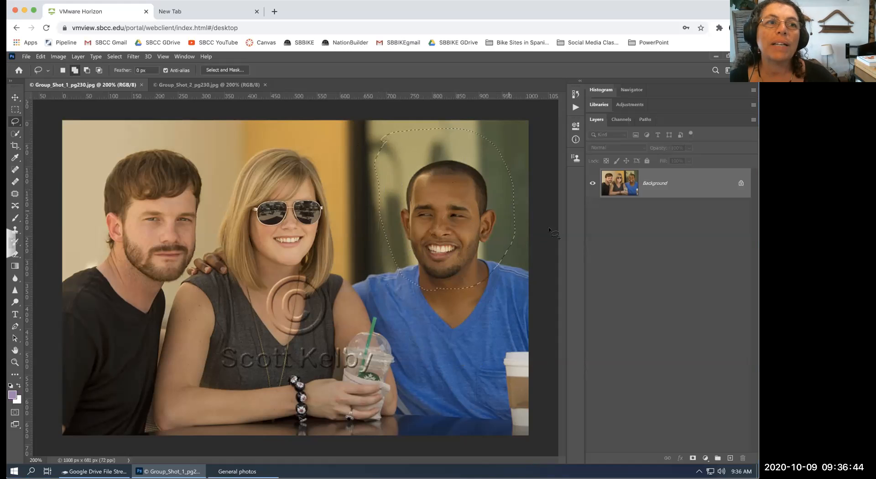
{"action": "mouse_move", "coordinate": [510, 162]}
{"action": "left_mouse_down"}
{"action": "mouse_move", "coordinate": [417, 118]}
{"action": "mouse_move", "coordinate": [387, 140]}
{"action": "mouse_move", "coordinate": [369, 176]}
{"action": "mouse_move", "coordinate": [372, 287]}
{"action": "mouse_move", "coordinate": [416, 307]}
{"action": "left_mouse_up"}
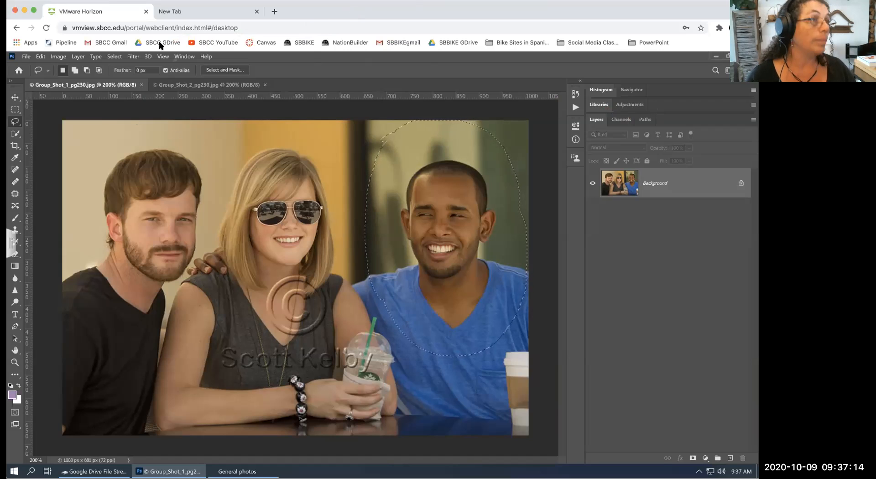
{"action": "left_click", "coordinate": [114, 56]}
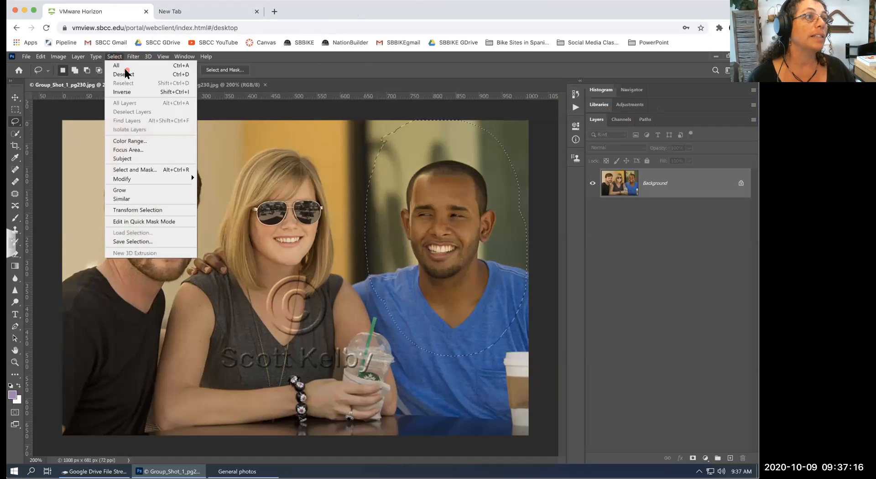
{"action": "left_click", "coordinate": [127, 74]}
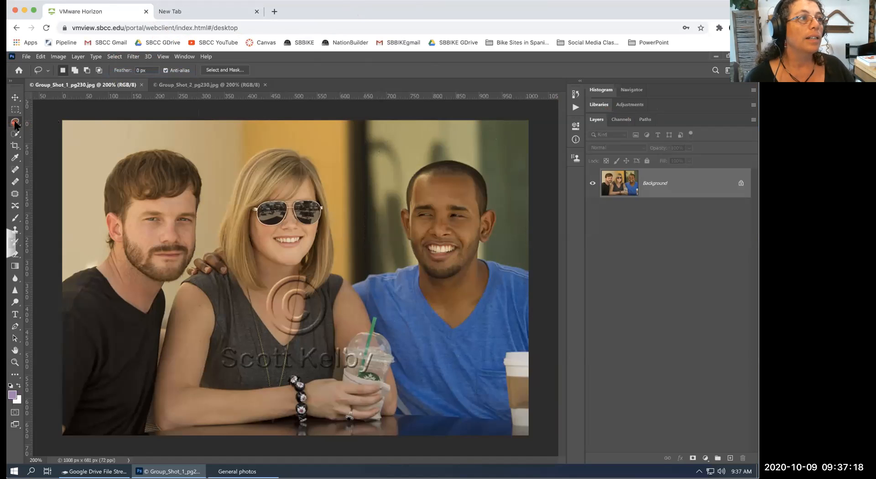
- Draw a loose freehand lasso selection around the head and upper chest of the man in blue, out to the photo's edge
{"action": "left_click_drag", "start_coordinate": [394, 207], "coordinate": [394, 216]}
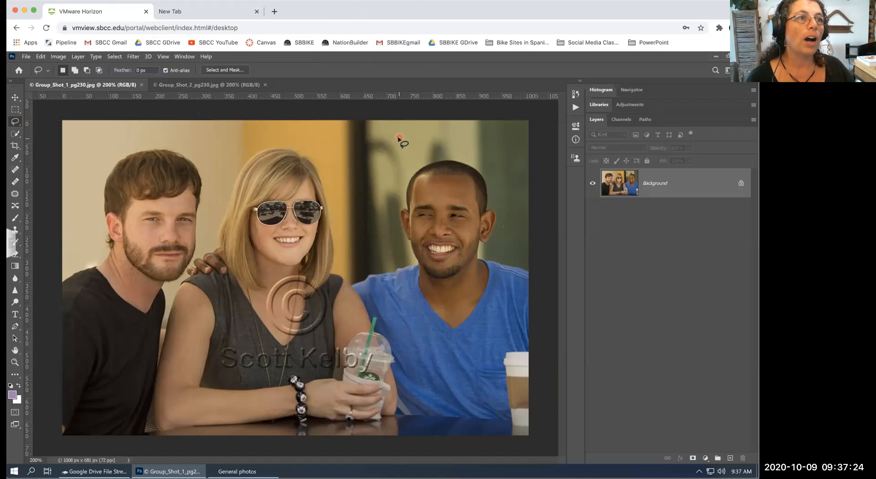
{"action": "mouse_move", "coordinate": [396, 135]}
{"action": "left_mouse_down"}
{"action": "mouse_move", "coordinate": [374, 156]}
{"action": "mouse_move", "coordinate": [368, 237]}
{"action": "mouse_move", "coordinate": [402, 328]}
{"action": "mouse_move", "coordinate": [427, 347]}
{"action": "mouse_move", "coordinate": [502, 335]}
{"action": "left_mouse_up"}
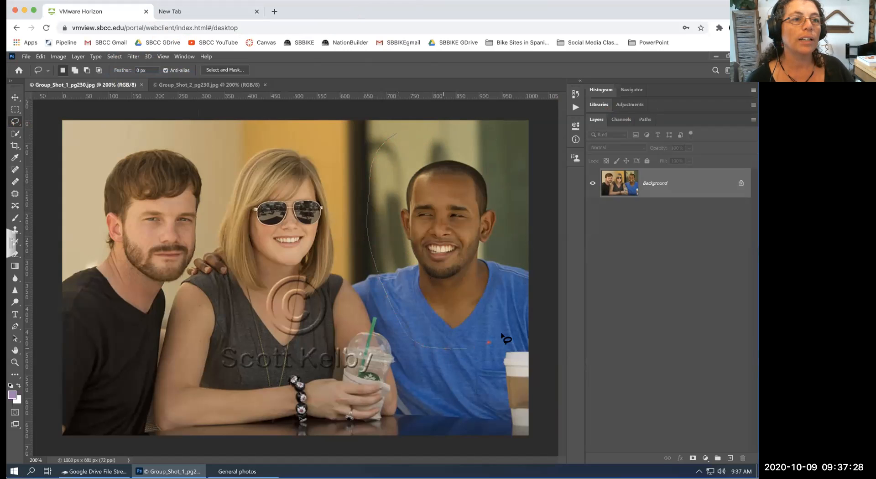
{"action": "mouse_move", "coordinate": [557, 254]}
{"action": "left_mouse_down"}
{"action": "mouse_move", "coordinate": [557, 209]}
{"action": "mouse_move", "coordinate": [527, 145]}
{"action": "mouse_move", "coordinate": [487, 132]}
{"action": "mouse_move", "coordinate": [397, 139]}
{"action": "left_mouse_up"}
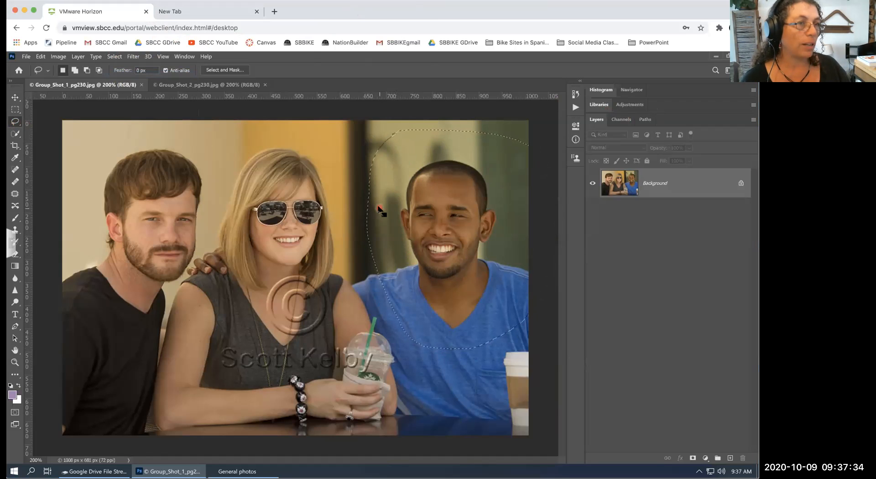
- Extend the selection toward the woman, and subtract the excess over her and along the lower chest of the man in blue
{"action": "mouse_move", "coordinate": [392, 136]}
{"action": "left_mouse_down"}
{"action": "mouse_move", "coordinate": [309, 198]}
{"action": "mouse_move", "coordinate": [309, 283]}
{"action": "mouse_move", "coordinate": [452, 368]}
{"action": "mouse_move", "coordinate": [471, 339]}
{"action": "mouse_move", "coordinate": [472, 305]}
{"action": "mouse_move", "coordinate": [525, 337]}
{"action": "mouse_move", "coordinate": [490, 318]}
{"action": "left_mouse_up"}
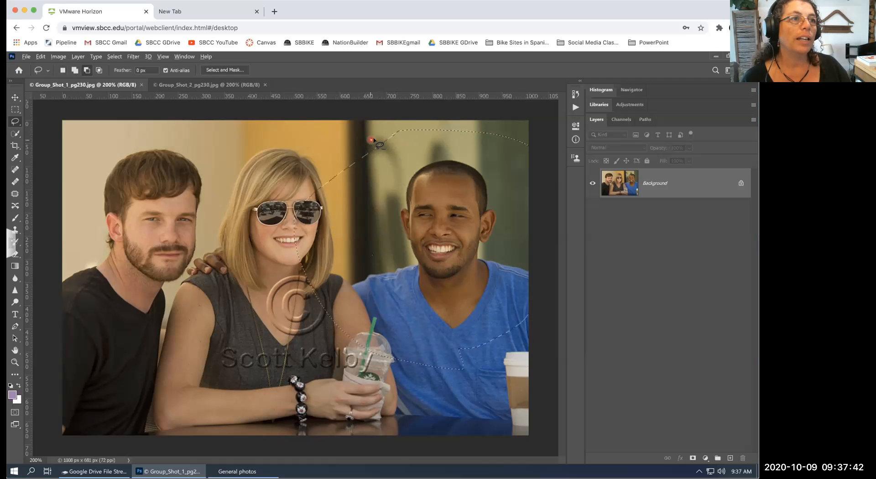
{"action": "mouse_move", "coordinate": [355, 264]}
{"action": "left_mouse_down"}
{"action": "mouse_move", "coordinate": [368, 359]}
{"action": "mouse_move", "coordinate": [272, 213]}
{"action": "mouse_move", "coordinate": [351, 146]}
{"action": "mouse_move", "coordinate": [376, 340]}
{"action": "mouse_move", "coordinate": [355, 312]}
{"action": "mouse_move", "coordinate": [358, 298]}
{"action": "left_mouse_up"}
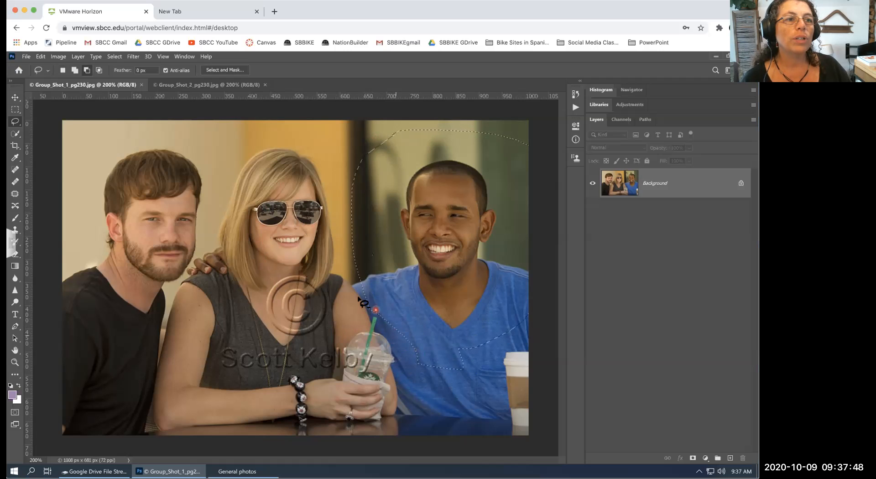
{"action": "mouse_move", "coordinate": [470, 349]}
{"action": "left_mouse_down"}
{"action": "mouse_move", "coordinate": [402, 346]}
{"action": "mouse_move", "coordinate": [431, 383]}
{"action": "mouse_move", "coordinate": [474, 350]}
{"action": "mouse_move", "coordinate": [501, 370]}
{"action": "left_mouse_up"}
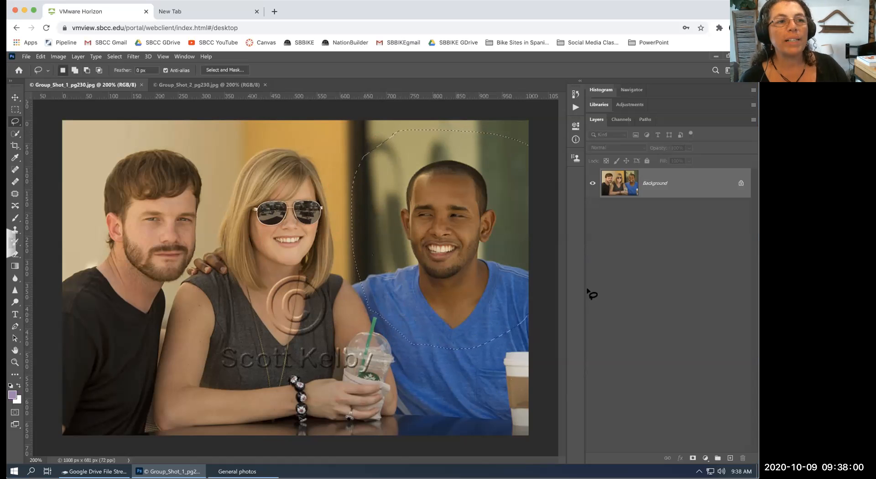
- Subtract the area by the woman's shoulder and upper arm from the lasso selection around the man in blue
{"action": "key", "text": "alt"}
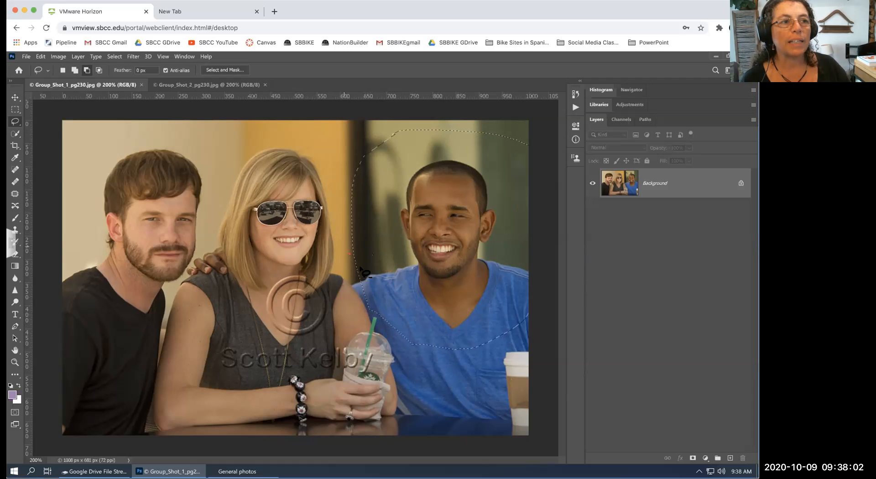
{"action": "left_click_drag", "start_coordinate": [364, 327], "coordinate": [345, 260]}
{"action": "left_click_drag", "start_coordinate": [405, 331], "coordinate": [383, 324]}
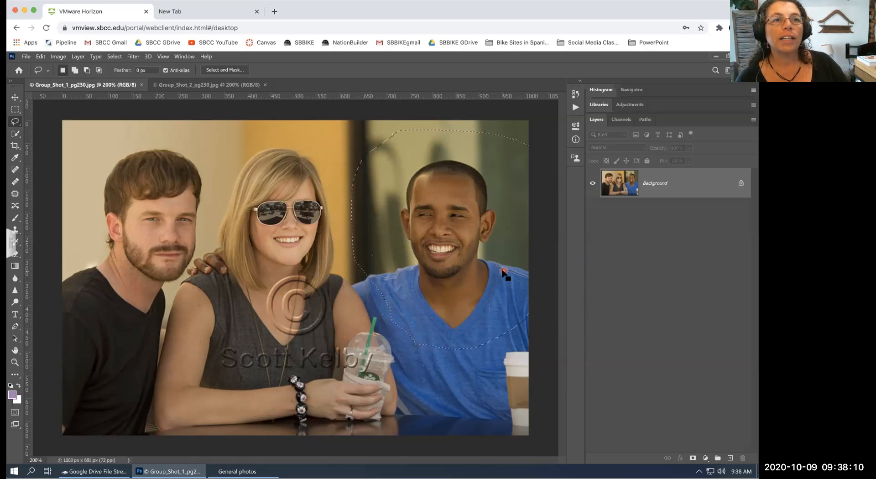
{"action": "left_click_drag", "start_coordinate": [672, 191], "coordinate": [675, 187]}
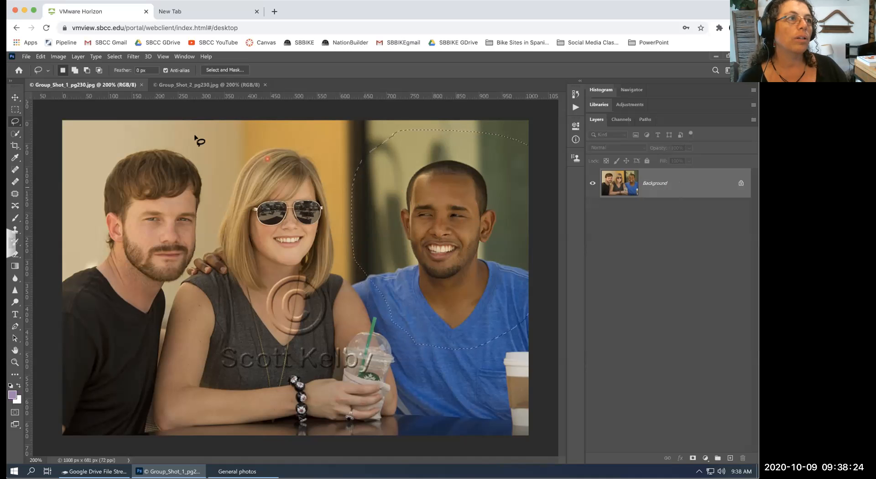
- Copy the selected area around the man in blue from Group_Shot_1_pg230.jpg
{"action": "left_click", "coordinate": [26, 55]}
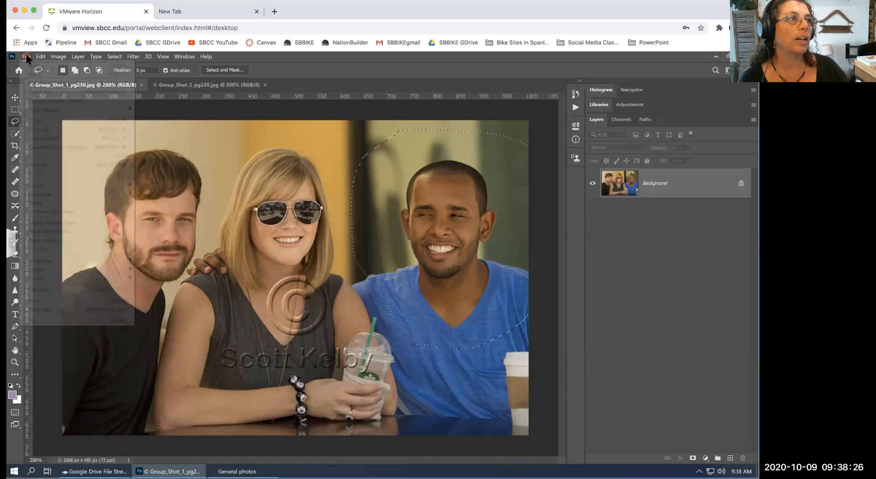
{"action": "mouse_move", "coordinate": [40, 58]}
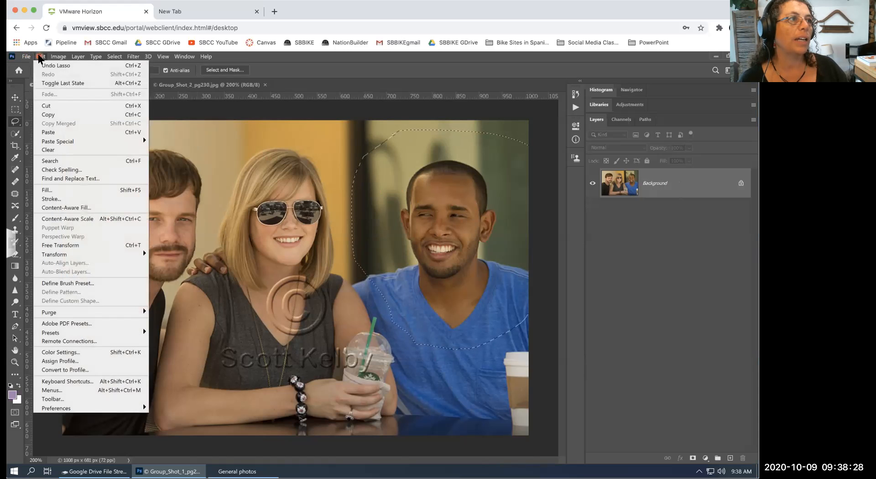
{"action": "left_click", "coordinate": [49, 115]}
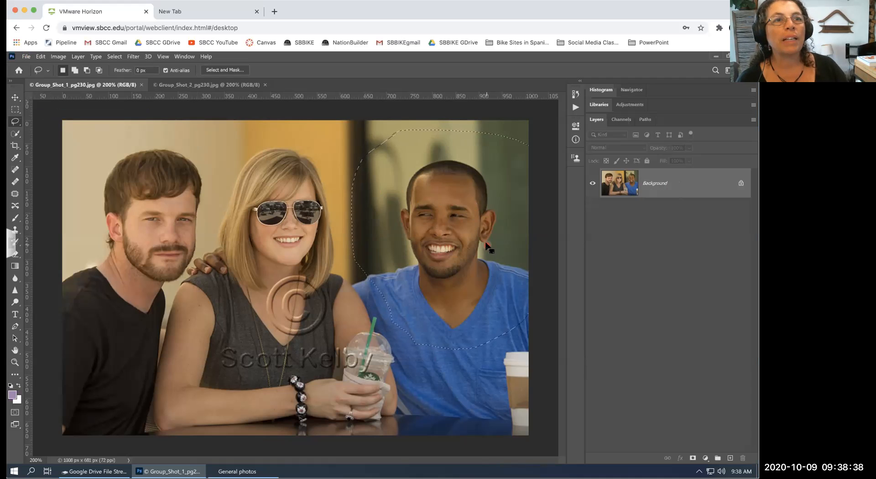
- Compare the man in blue in Group_Shot_2_pg230.jpg against Group_Shot_1_pg230.jpg by alternating between the two photos
{"action": "left_click", "coordinate": [174, 81]}
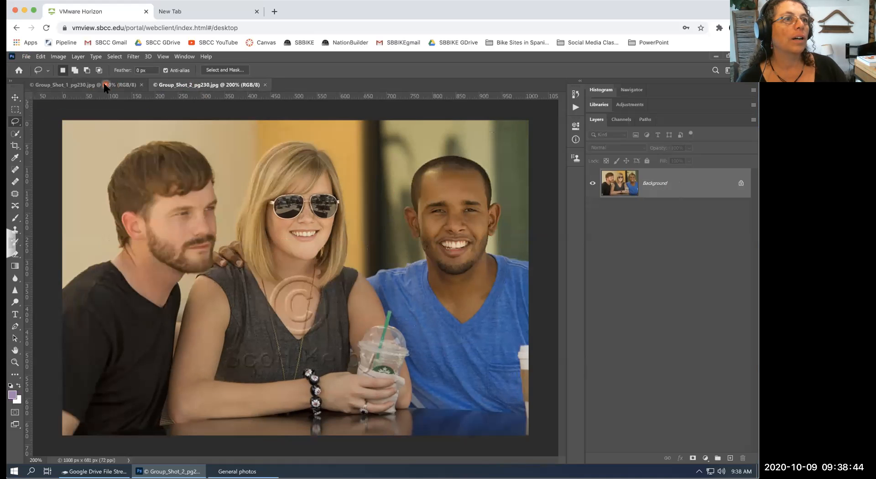
{"action": "left_click", "coordinate": [103, 83]}
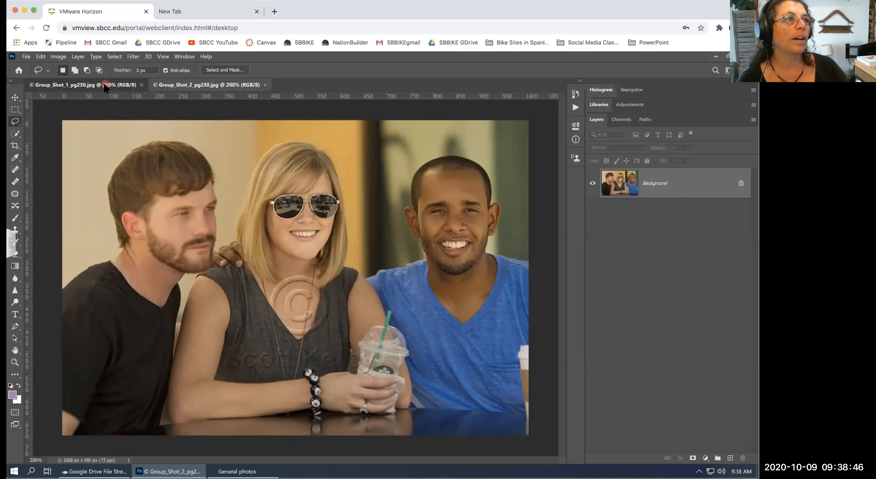
{"action": "left_click", "coordinate": [211, 85]}
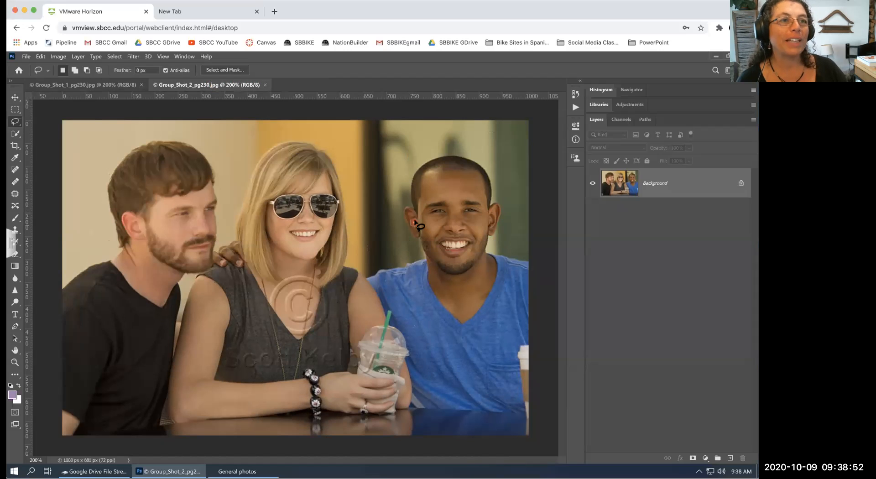
{"action": "left_click", "coordinate": [94, 83]}
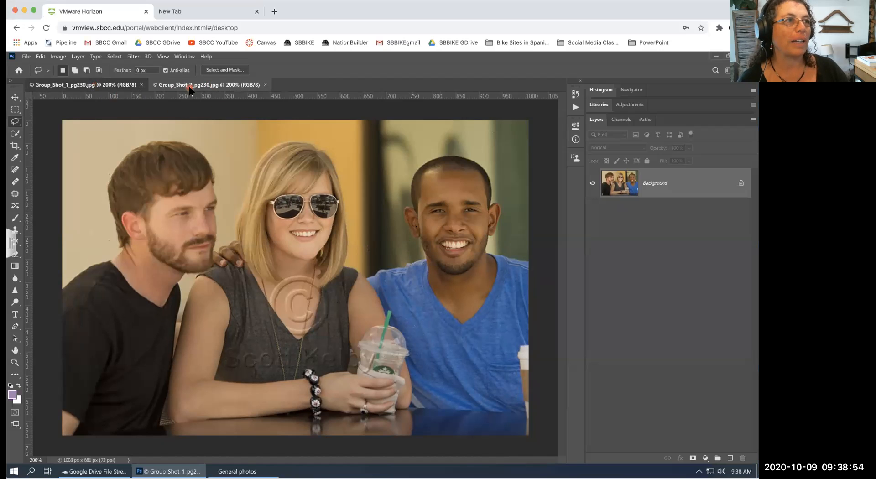
- In Group_Shot_2_pg230.jpg, lasso loosely around the head and upper chest of the man in blue and copy the selection
{"action": "left_click", "coordinate": [189, 85]}
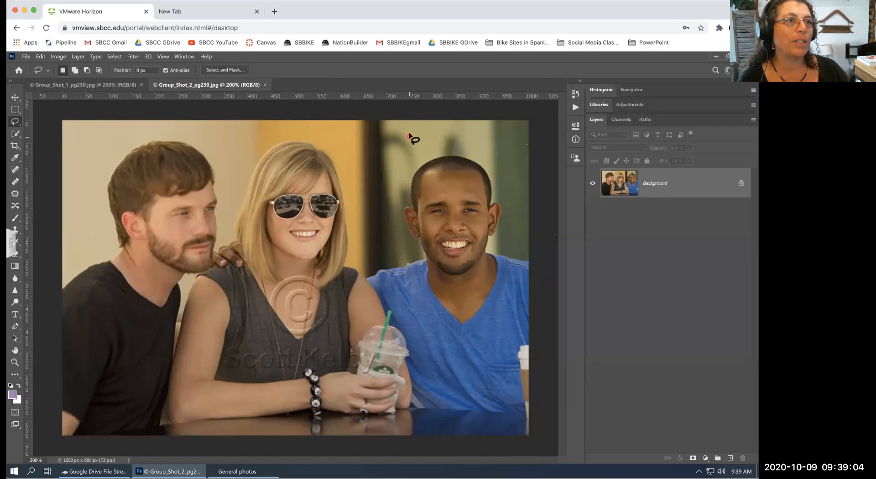
{"action": "mouse_move", "coordinate": [406, 134]}
{"action": "left_mouse_down"}
{"action": "mouse_move", "coordinate": [368, 170]}
{"action": "mouse_move", "coordinate": [366, 227]}
{"action": "mouse_move", "coordinate": [400, 320]}
{"action": "mouse_move", "coordinate": [457, 347]}
{"action": "mouse_move", "coordinate": [497, 338]}
{"action": "mouse_move", "coordinate": [525, 300]}
{"action": "mouse_move", "coordinate": [541, 238]}
{"action": "mouse_move", "coordinate": [520, 162]}
{"action": "mouse_move", "coordinate": [474, 132]}
{"action": "mouse_move", "coordinate": [420, 118]}
{"action": "mouse_move", "coordinate": [387, 147]}
{"action": "left_mouse_up"}
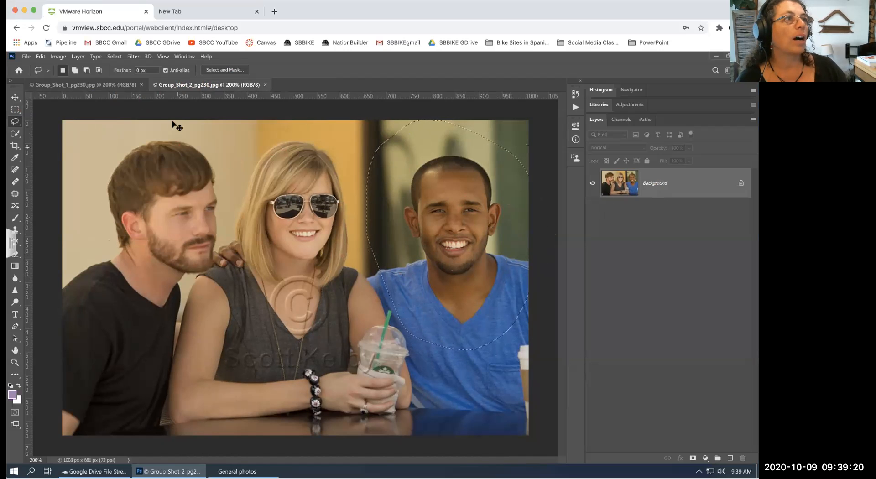
{"action": "left_click", "coordinate": [40, 56]}
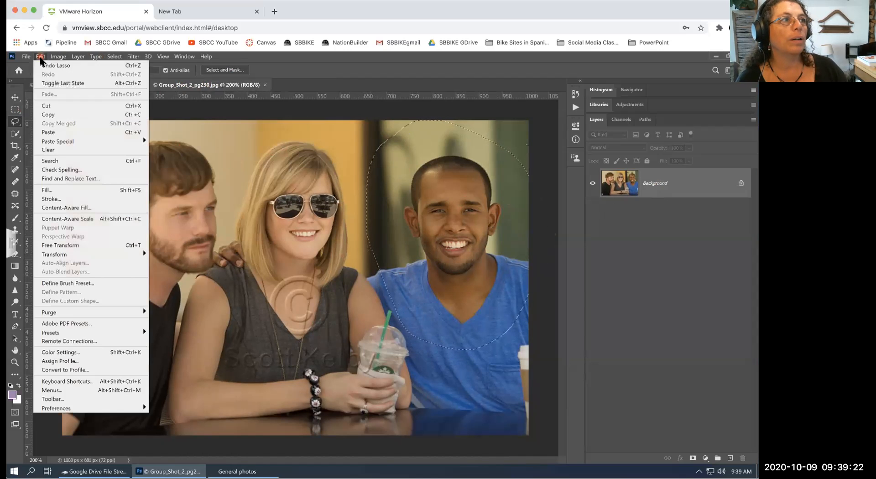
{"action": "left_click", "coordinate": [131, 115]}
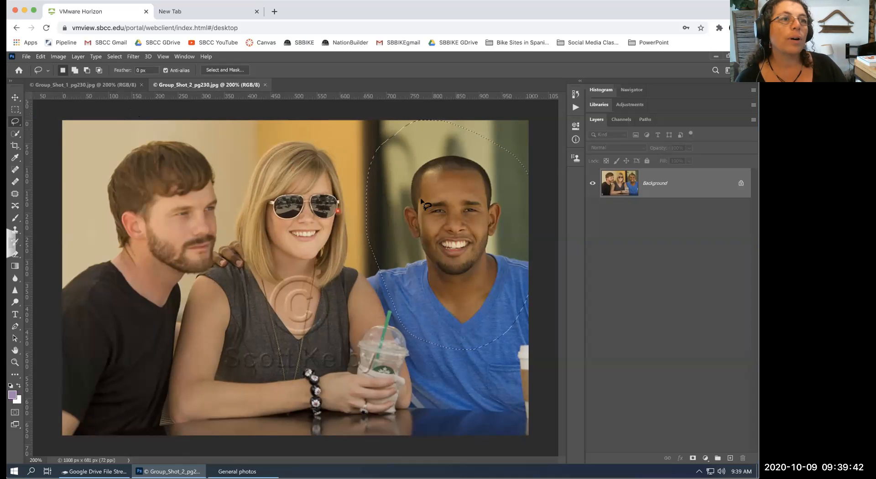
- Clear the lasso selection in Group_Shot_1_pg230.jpg and paste the copied man in blue as a new layer
{"action": "left_click", "coordinate": [67, 82]}
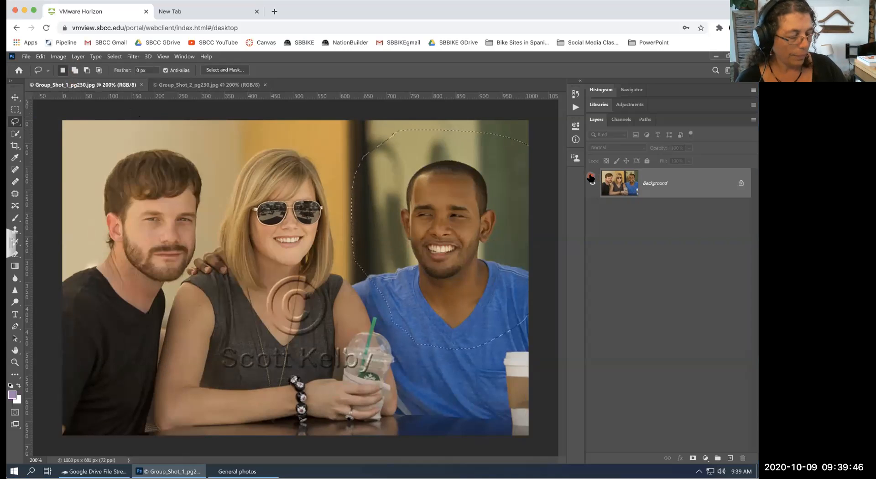
{"action": "key", "text": "ctrl+d"}
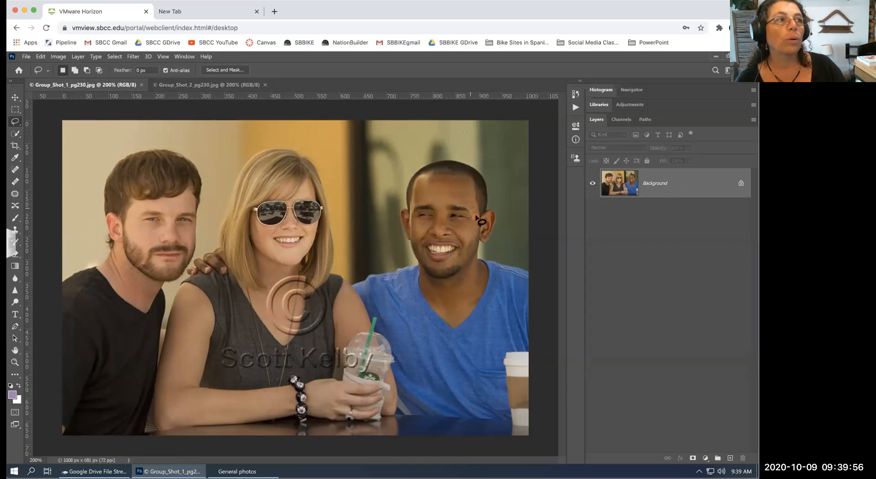
{"action": "left_click", "coordinate": [40, 56]}
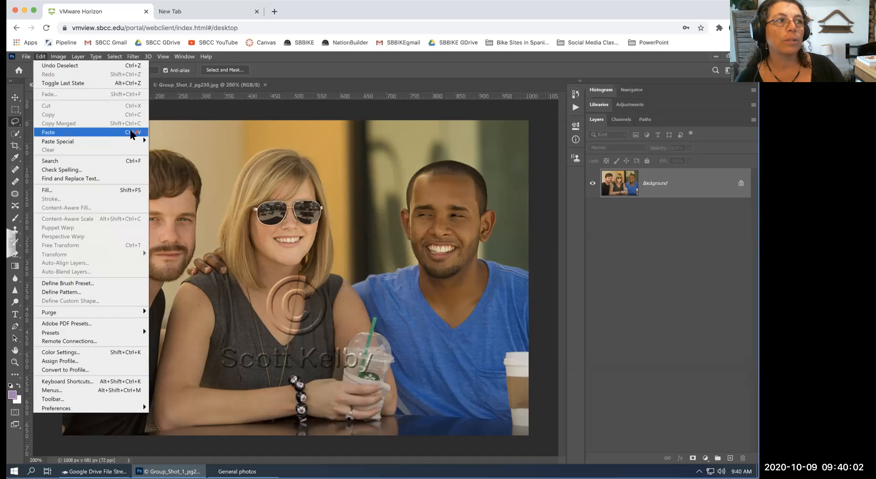
{"action": "left_click", "coordinate": [58, 133]}
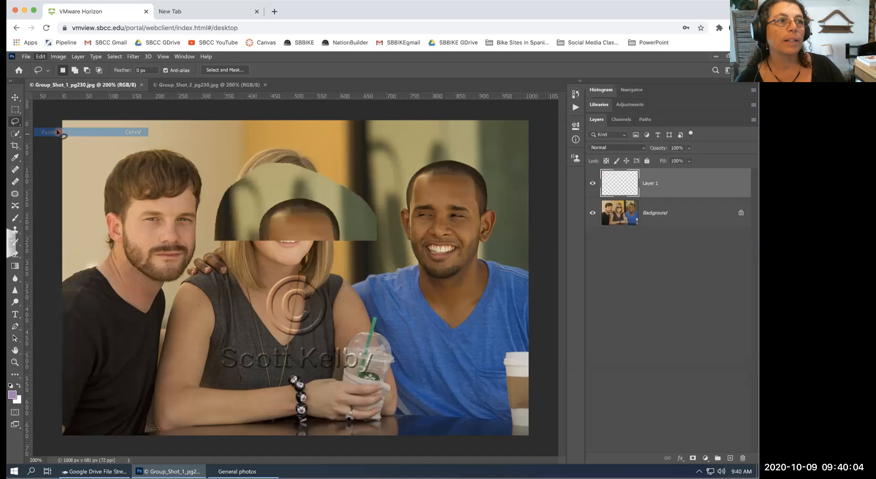
- Rename the pasted layer as "Good head"
{"action": "left_click", "coordinate": [690, 184]}
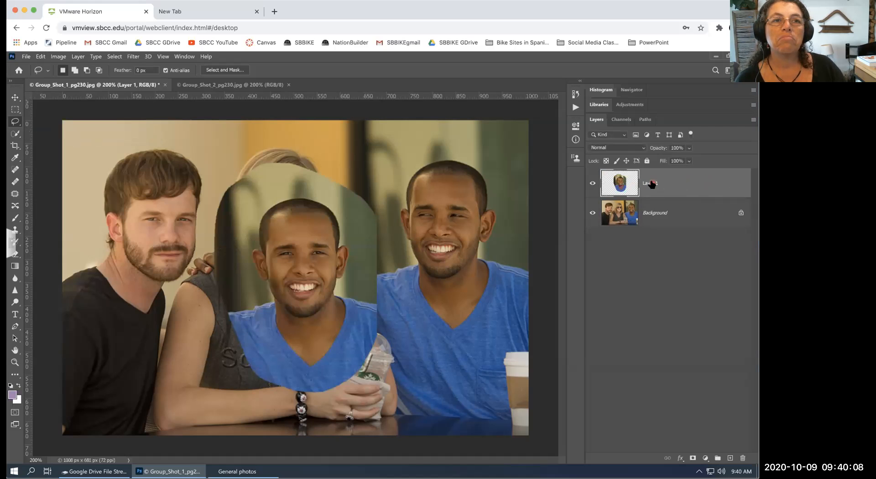
{"action": "left_click", "coordinate": [670, 227]}
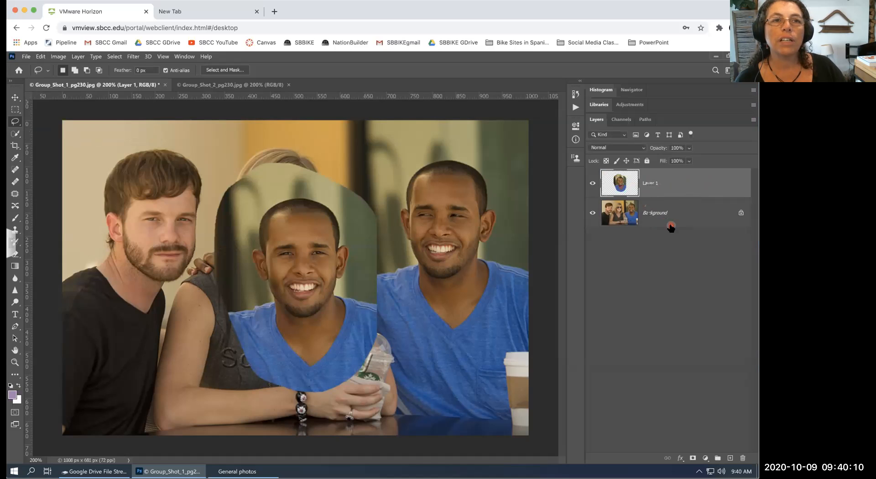
{"action": "double_click", "coordinate": [650, 183]}
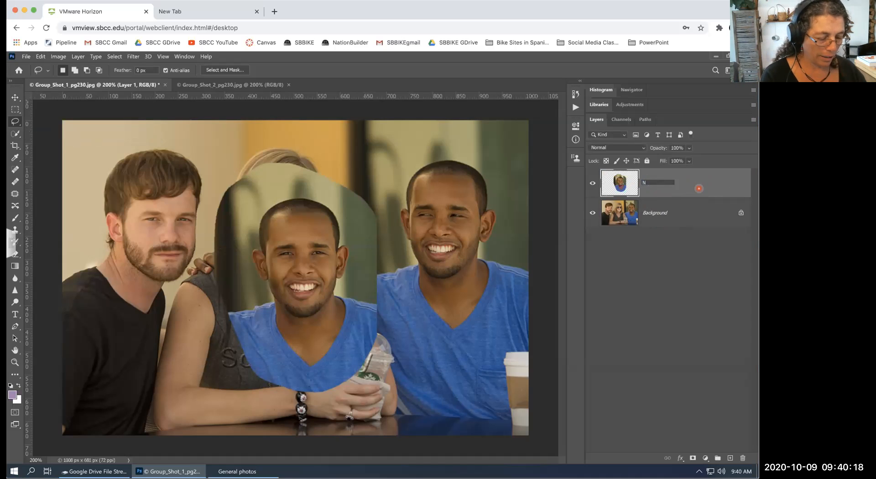
{"action": "key", "text": "Return"}
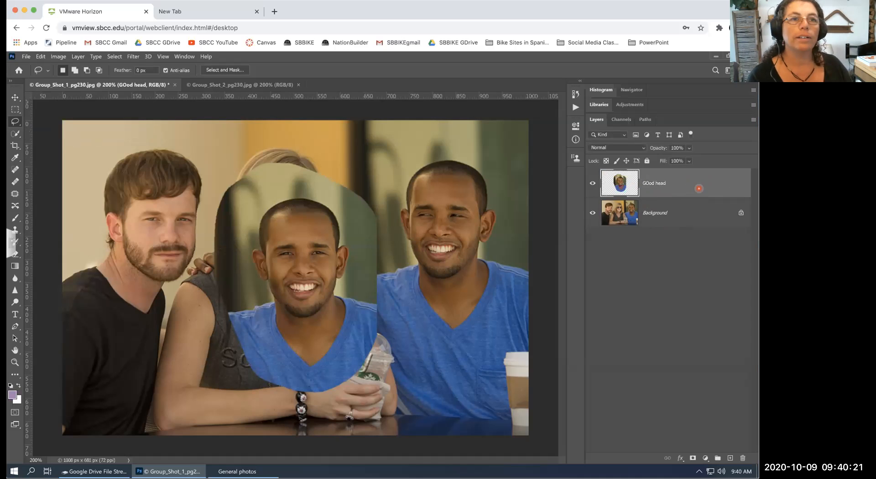
{"action": "double_click", "coordinate": [652, 184]}
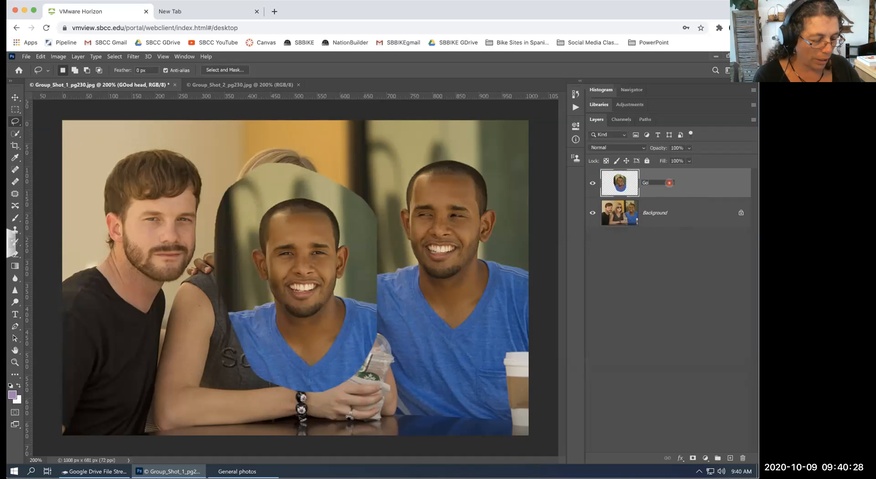
{"action": "key", "text": "Return"}
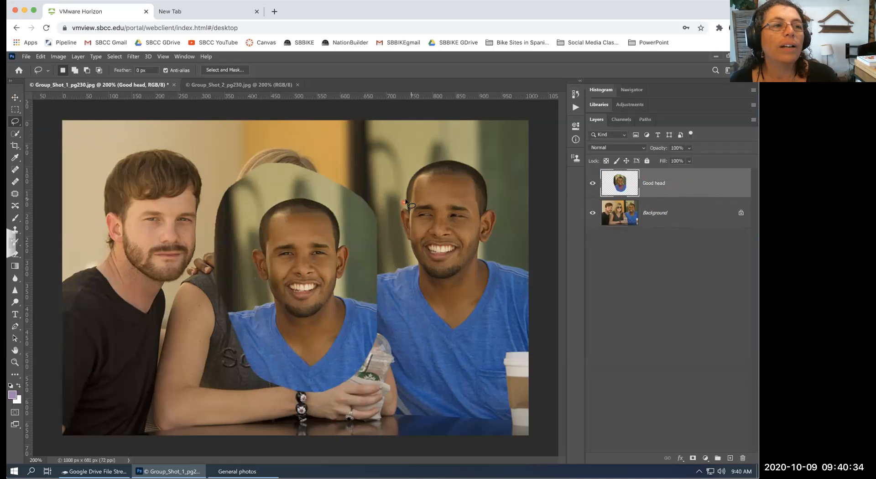
- Move the Good head layer over the man in blue so its head and shirt line up with the Background photo
{"action": "mouse_move", "coordinate": [379, 208]}
{"action": "left_mouse_down"}
{"action": "mouse_move", "coordinate": [339, 221]}
{"action": "mouse_move", "coordinate": [400, 222]}
{"action": "mouse_move", "coordinate": [385, 238]}
{"action": "left_mouse_up"}
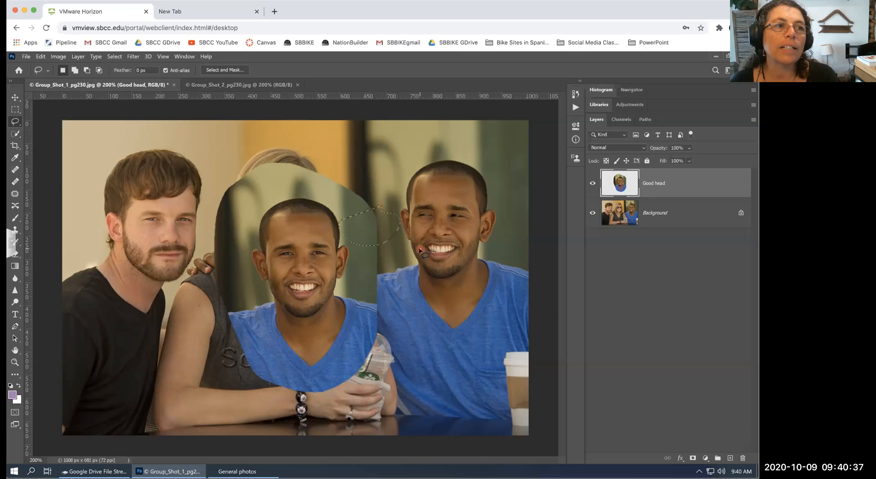
{"action": "left_click", "coordinate": [348, 279]}
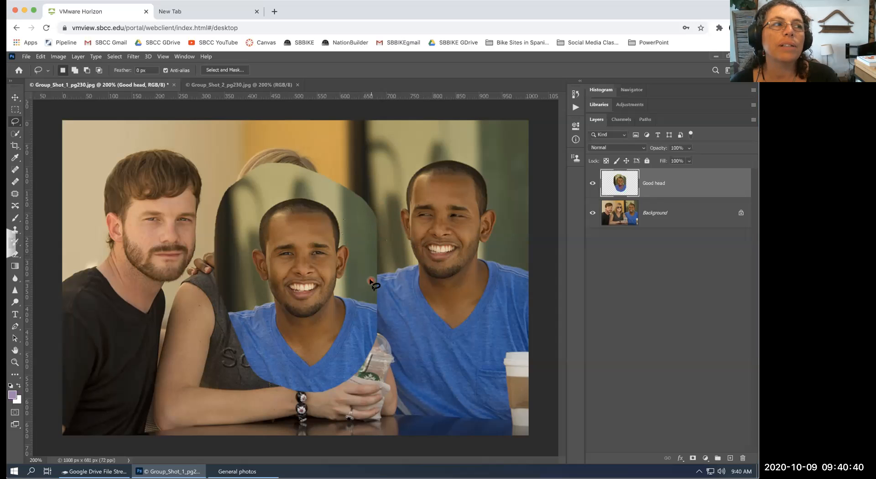
{"action": "left_click", "coordinate": [16, 97]}
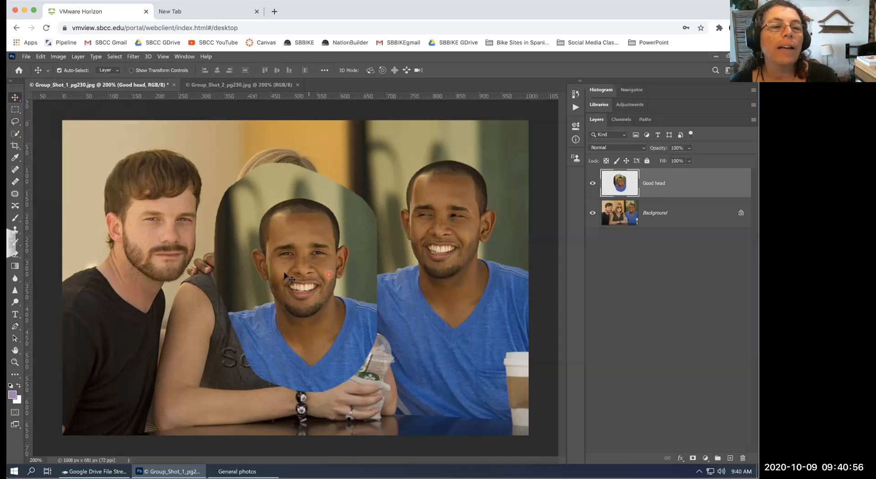
{"action": "left_click_drag", "start_coordinate": [296, 286], "coordinate": [433, 246]}
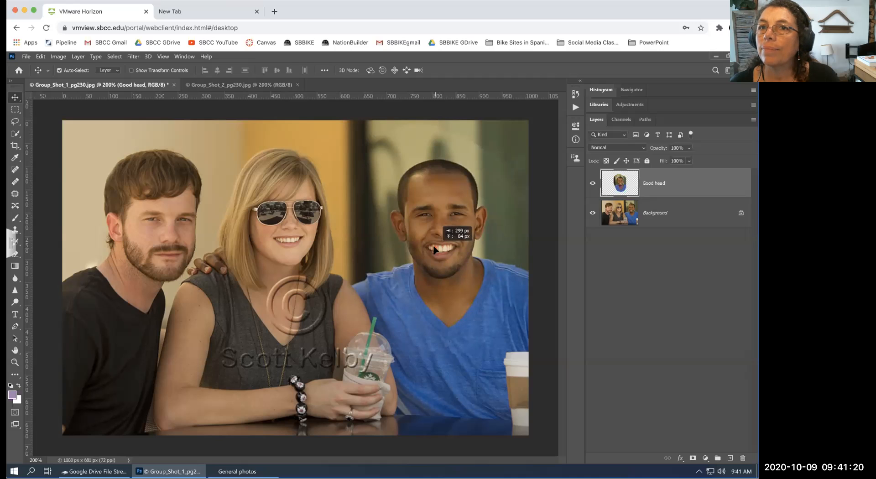
{"action": "left_click_drag", "start_coordinate": [433, 245], "coordinate": [458, 226]}
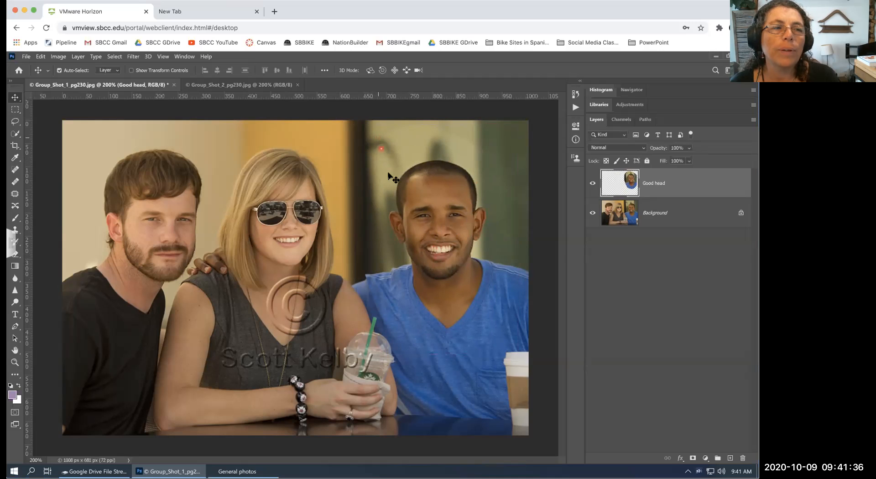
{"action": "left_click_drag", "start_coordinate": [388, 174], "coordinate": [387, 177]}
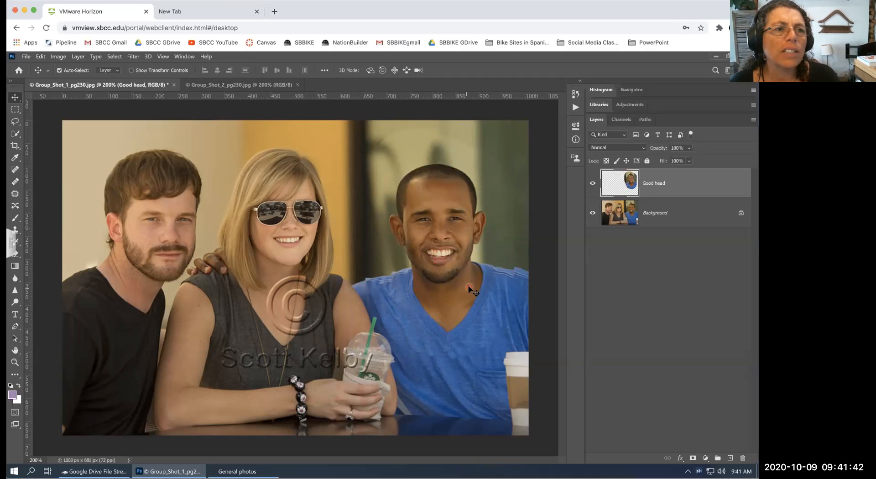
{"action": "left_click_drag", "start_coordinate": [451, 282], "coordinate": [456, 280]}
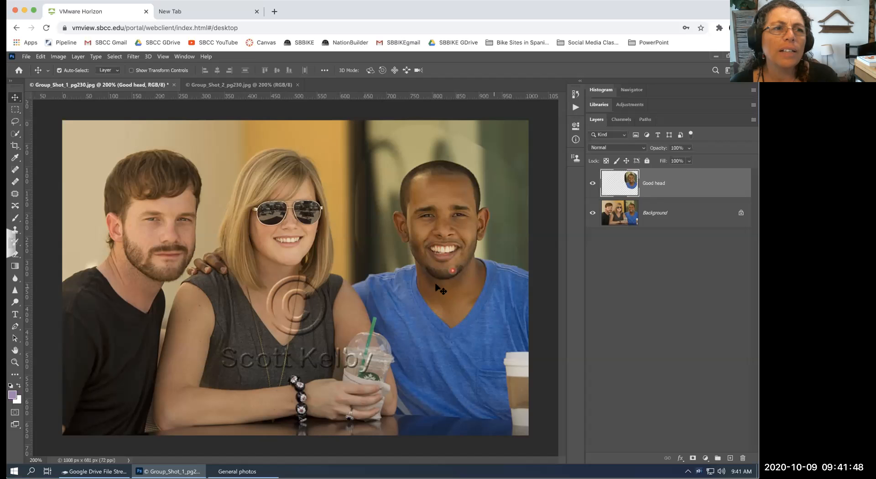
- Move the Good head layer aside over the woman and lower its opacity to 75%
{"action": "left_click_drag", "start_coordinate": [443, 211], "coordinate": [329, 232]}
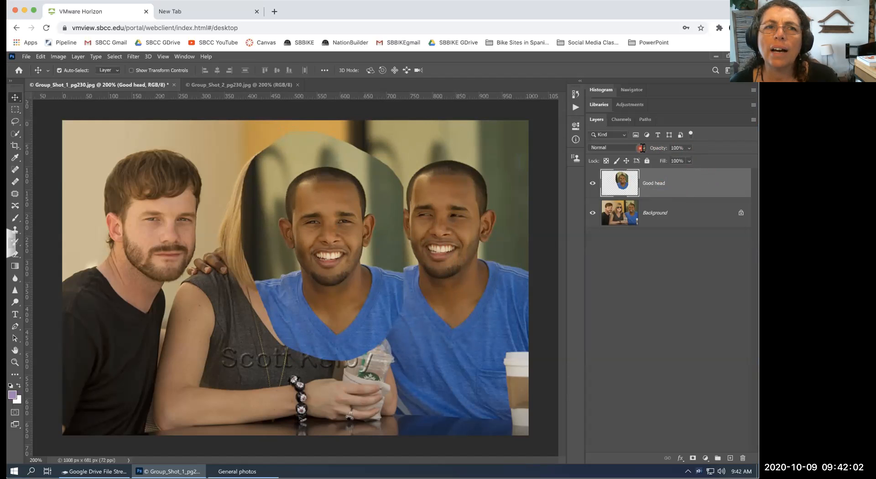
{"action": "left_click", "coordinate": [687, 147]}
{"action": "left_click_drag", "start_coordinate": [713, 157], "coordinate": [704, 156]}
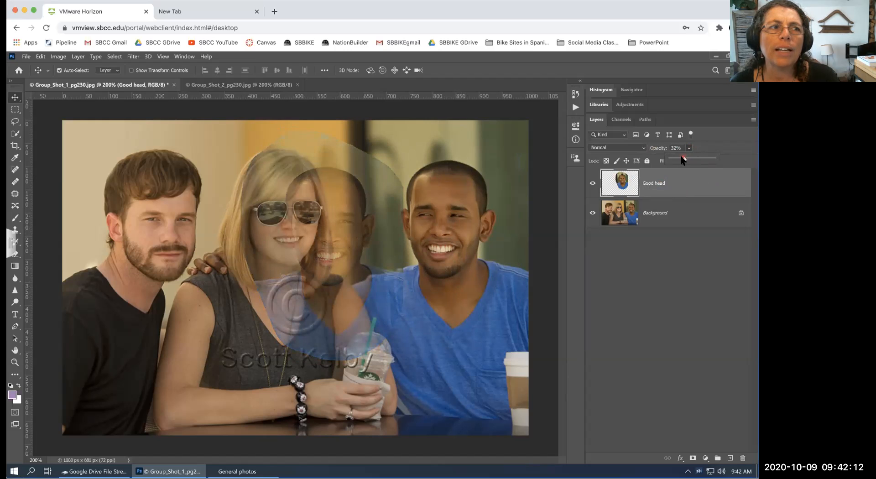
{"action": "left_click_drag", "start_coordinate": [675, 155], "coordinate": [656, 154]}
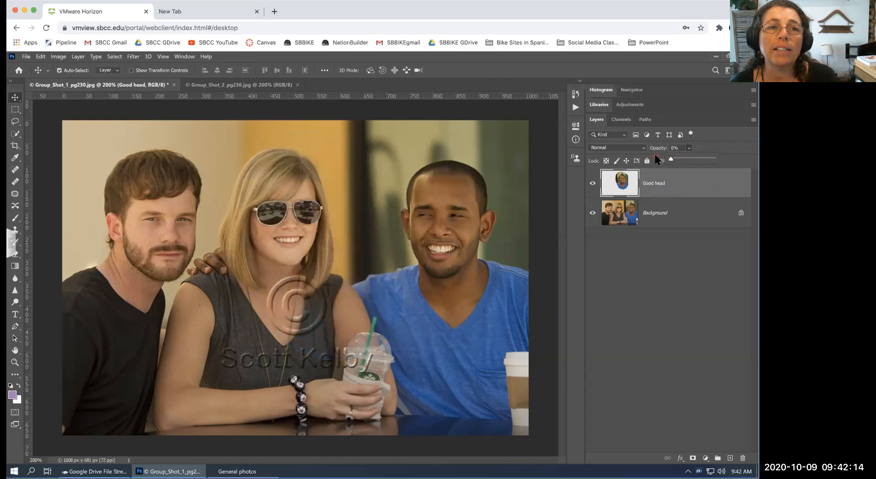
{"action": "mouse_move", "coordinate": [694, 160]}
{"action": "left_mouse_down"}
{"action": "mouse_move", "coordinate": [721, 157]}
{"action": "mouse_move", "coordinate": [703, 157]}
{"action": "left_mouse_up"}
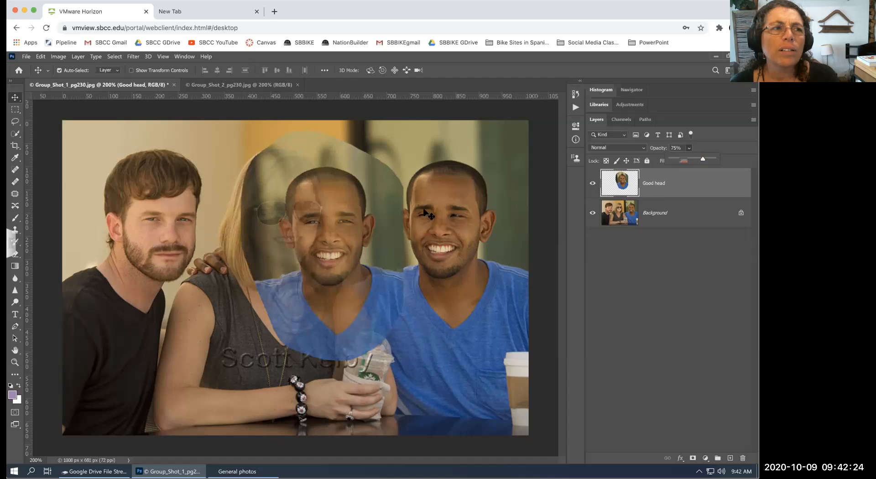
- Align the semi-transparent Good head layer with the man in blue underneath, nudging it slightly into place
{"action": "left_click_drag", "start_coordinate": [340, 232], "coordinate": [459, 231]}
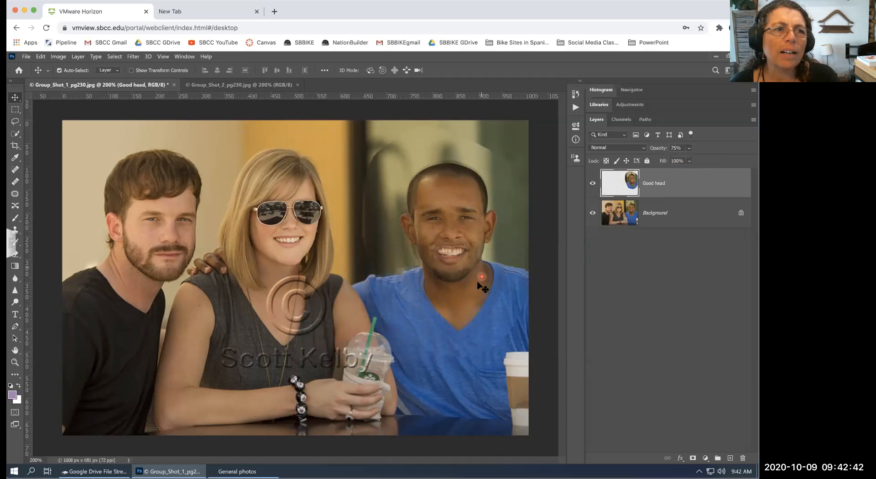
{"action": "left_click_drag", "start_coordinate": [462, 295], "coordinate": [454, 294]}
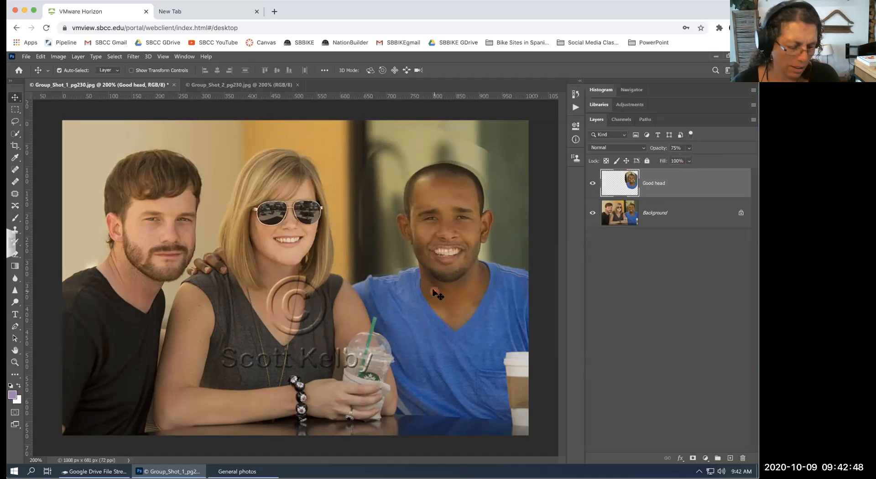
{"action": "key", "text": "Down"}
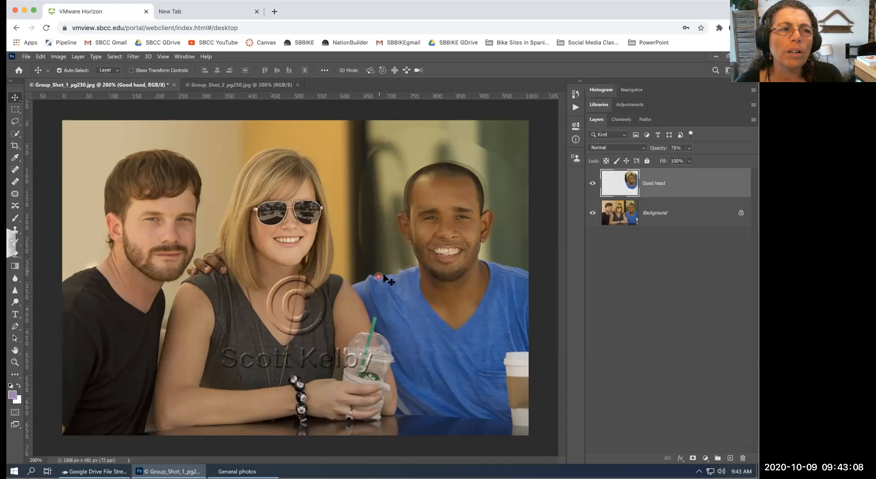
- Lower the Good head layer's opacity to 0%
{"action": "left_click", "coordinate": [689, 148]}
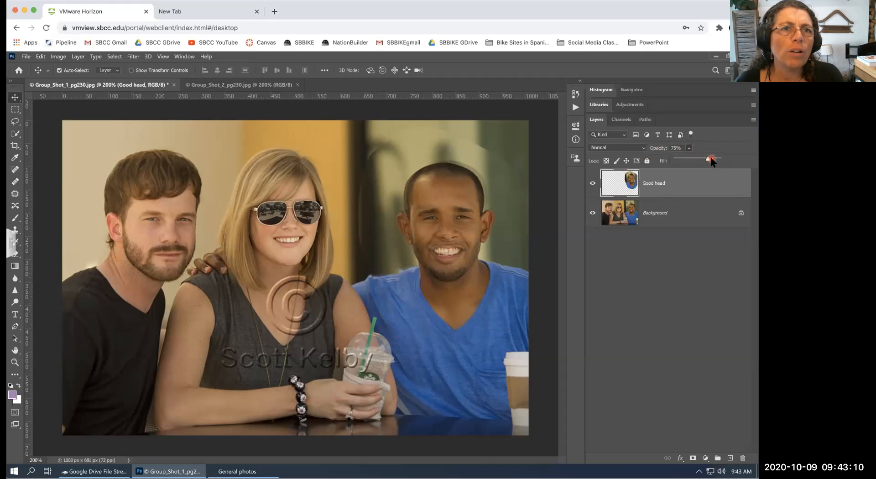
{"action": "mouse_move", "coordinate": [713, 158]}
{"action": "left_mouse_down"}
{"action": "mouse_move", "coordinate": [688, 158]}
{"action": "mouse_move", "coordinate": [724, 159]}
{"action": "mouse_move", "coordinate": [708, 159]}
{"action": "left_mouse_up"}
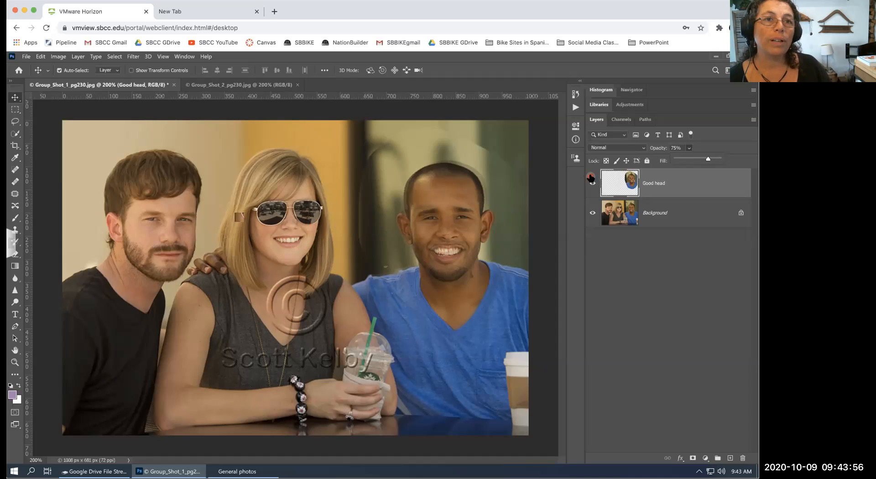
{"action": "left_click_drag", "start_coordinate": [708, 158], "coordinate": [456, 242]}
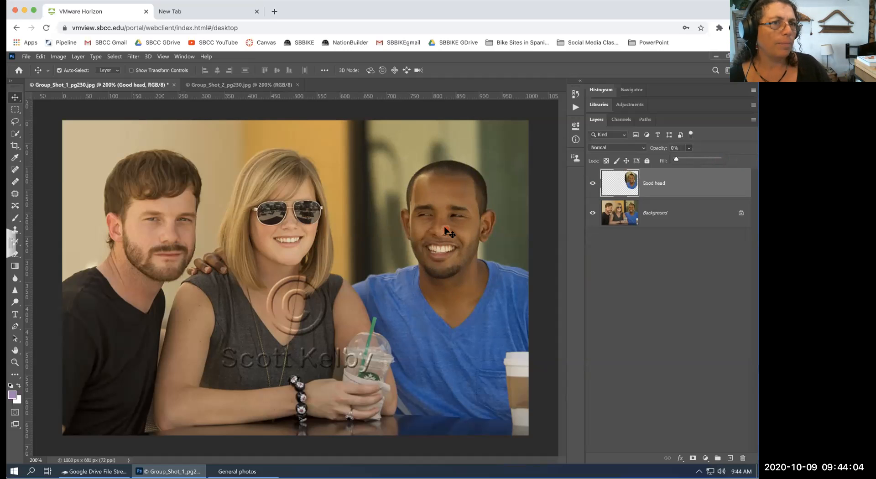
- Move the Good head layer off the man in blue to over the woman and restore its opacity to 100%
{"action": "left_click_drag", "start_coordinate": [445, 230], "coordinate": [406, 257]}
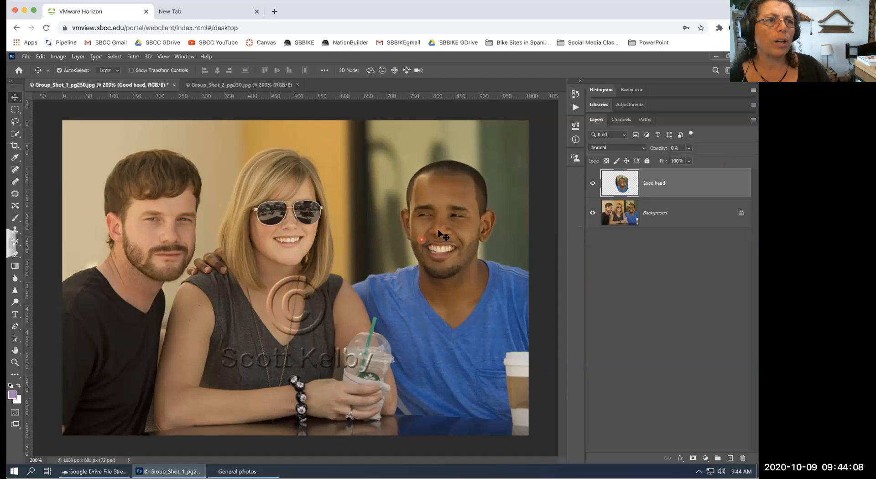
{"action": "left_click_drag", "start_coordinate": [442, 231], "coordinate": [311, 282]}
{"action": "left_click", "coordinate": [647, 179]}
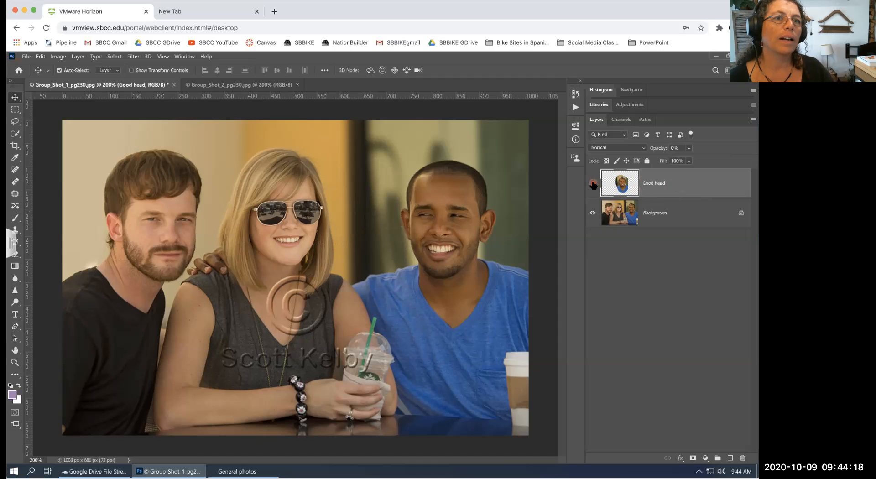
{"action": "left_click", "coordinate": [688, 147]}
{"action": "left_click_drag", "start_coordinate": [688, 155], "coordinate": [745, 160]}
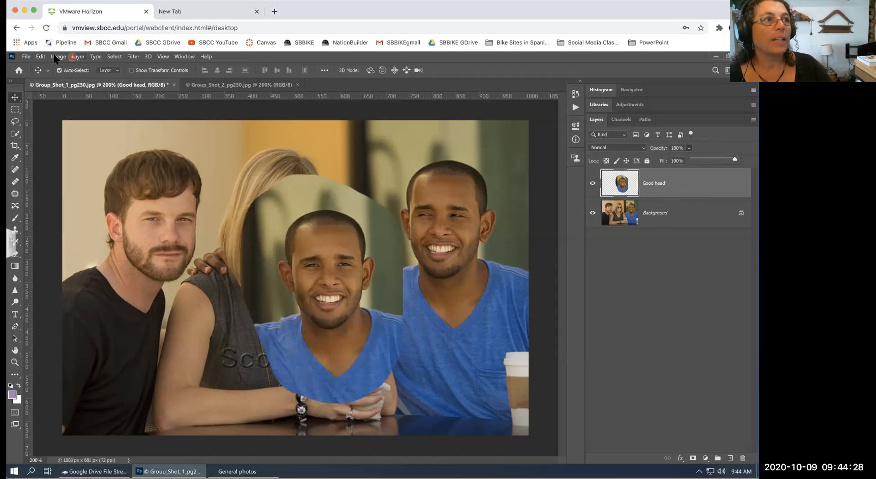
- Try moving the Good head layer over the bearded man and rotating it about 12° clockwise with Free Transform
{"action": "left_click", "coordinate": [40, 57]}
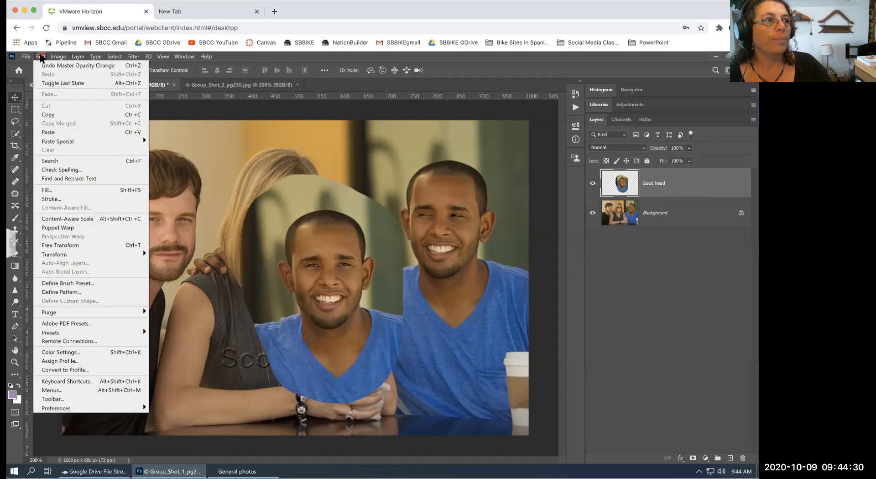
{"action": "left_click", "coordinate": [66, 246]}
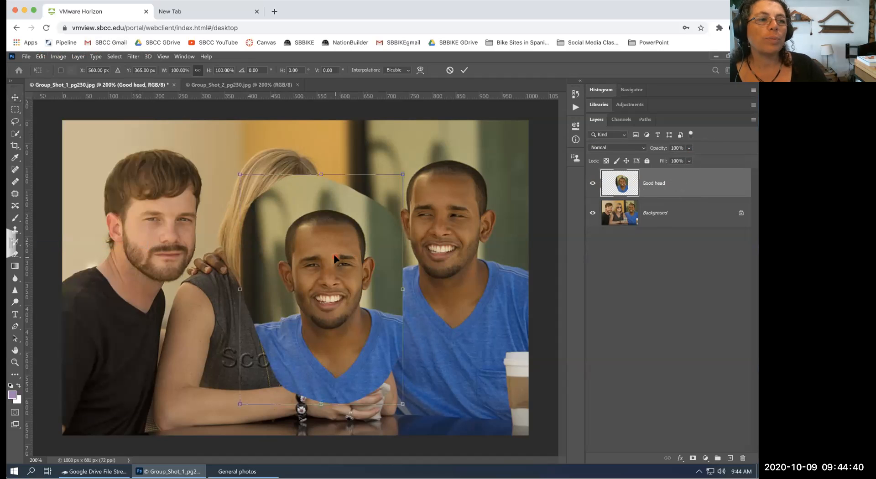
{"action": "left_click_drag", "start_coordinate": [327, 258], "coordinate": [99, 230]}
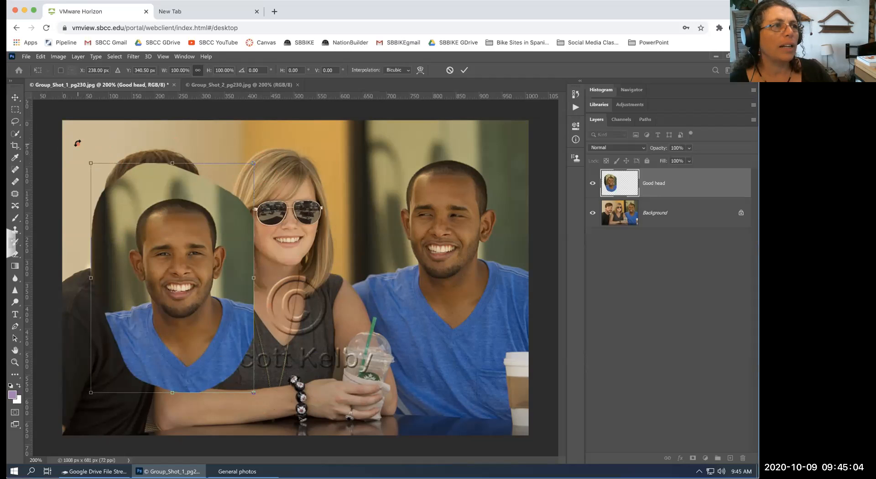
{"action": "left_click_drag", "start_coordinate": [80, 143], "coordinate": [139, 139]}
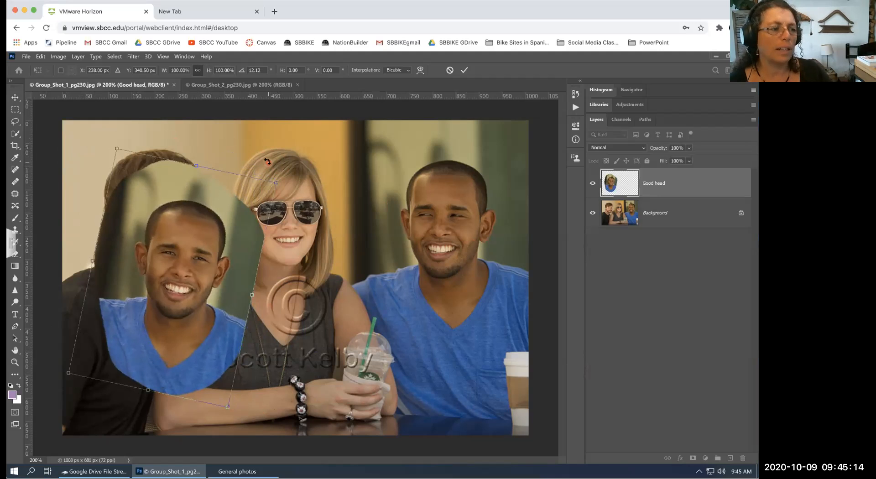
{"action": "key", "text": "Return"}
{"action": "left_click_drag", "start_coordinate": [108, 263], "coordinate": [252, 280]}
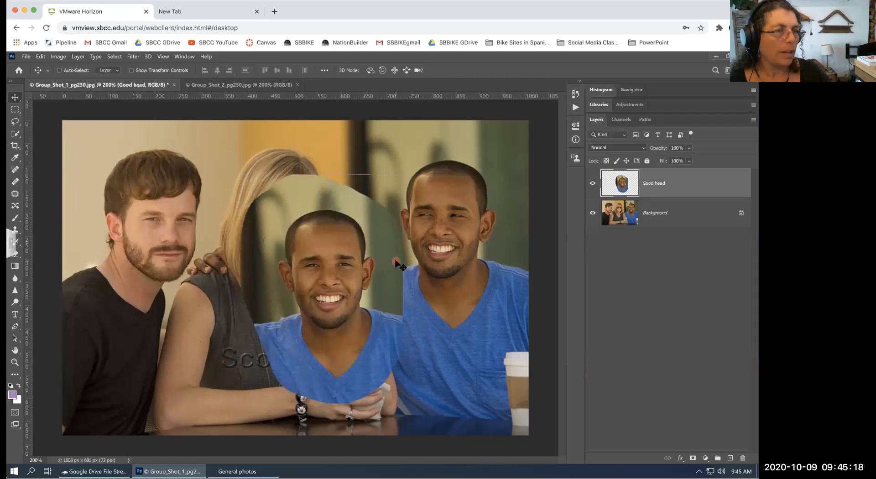
- Try the Good head layer's opacity at 0% and 77%, finishing at 0%
{"action": "key", "text": "0"}
{"action": "key", "text": "0"}
{"action": "key", "text": "ctrl"}
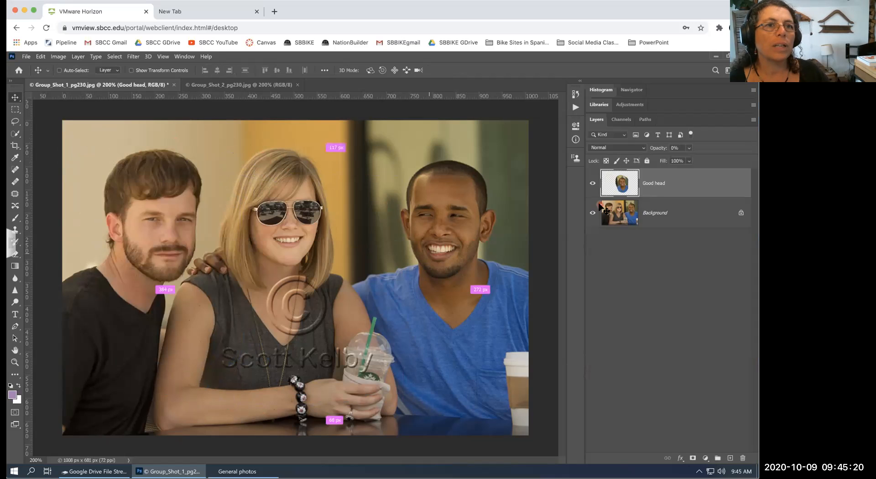
{"action": "left_click_drag", "start_coordinate": [688, 146], "coordinate": [724, 159]}
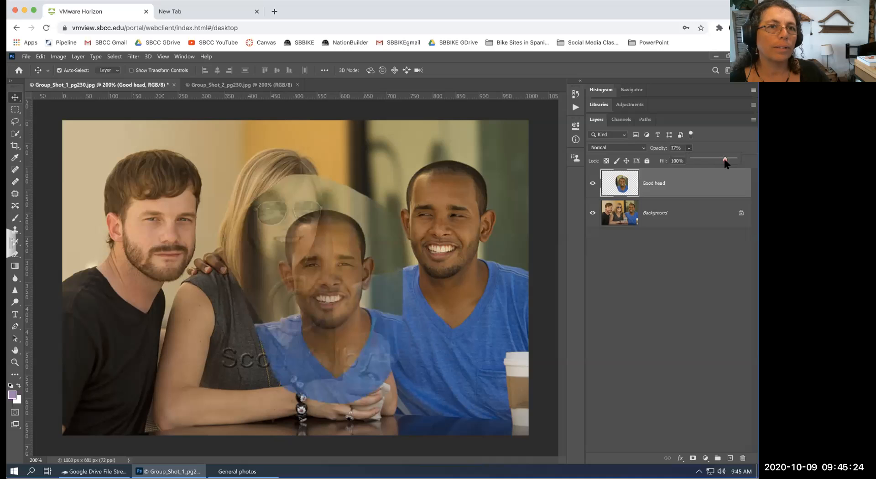
{"action": "key", "text": "0"}
{"action": "key", "text": "0"}
{"action": "key", "text": "ctrl+z"}
{"action": "key", "text": "ctrl+shift+z"}
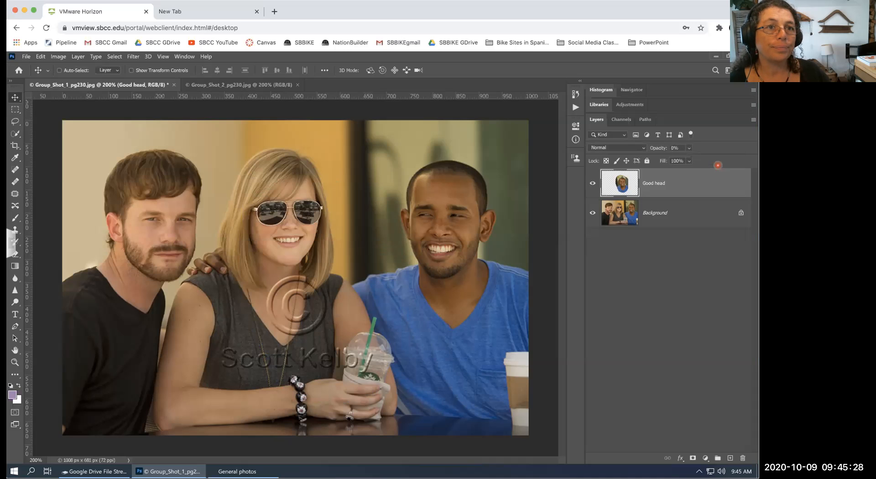
- Place the Good head layer over the man in blue at 77% opacity and rotate it about 1.3° clockwise with Free Transform
{"action": "left_click_drag", "start_coordinate": [688, 147], "coordinate": [730, 157]}
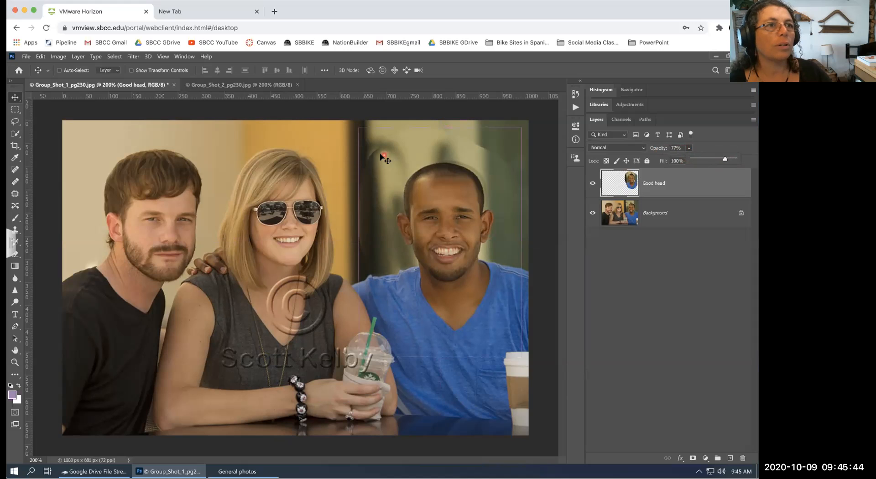
{"action": "key", "text": "ctrl+t"}
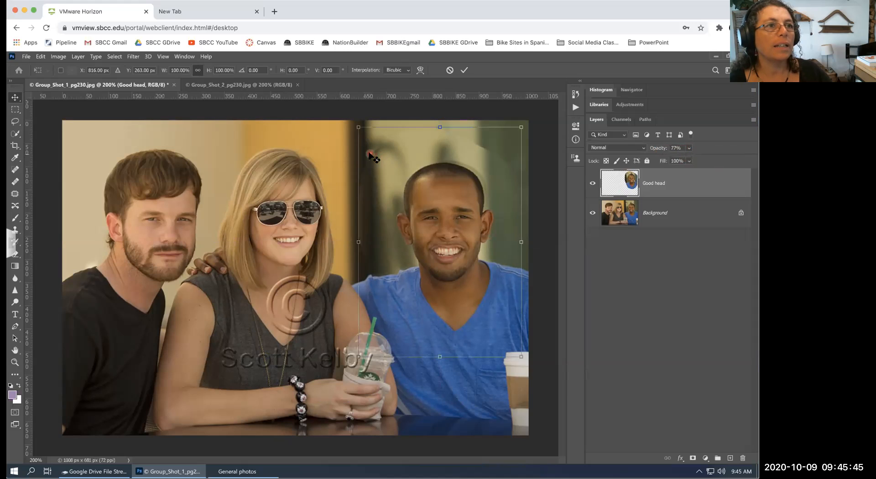
{"action": "left_click", "coordinate": [40, 56]}
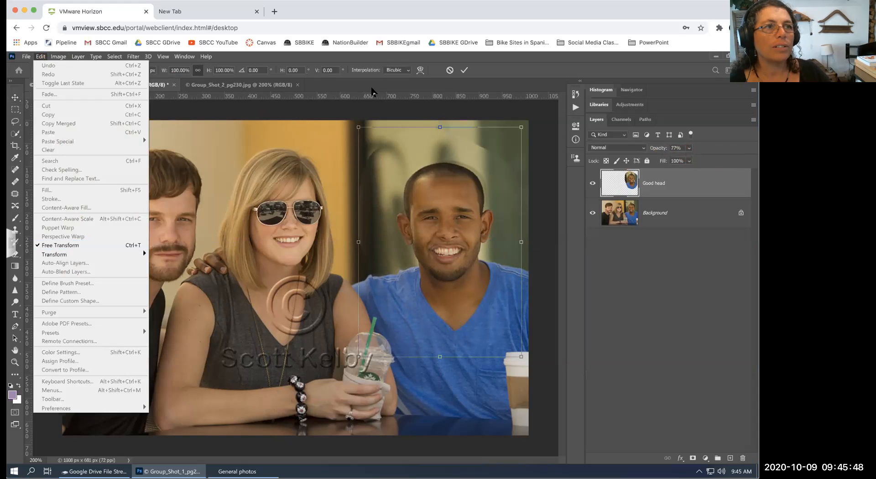
{"action": "left_click", "coordinate": [359, 114]}
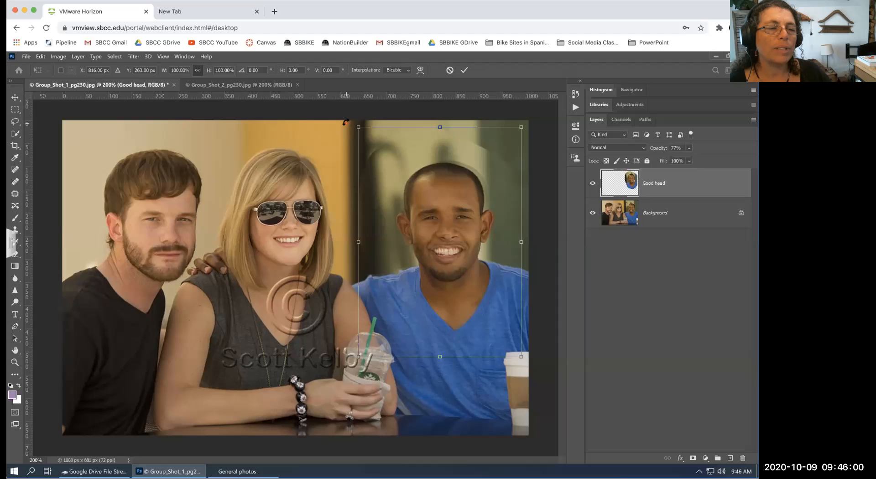
{"action": "left_click_drag", "start_coordinate": [345, 122], "coordinate": [349, 123]}
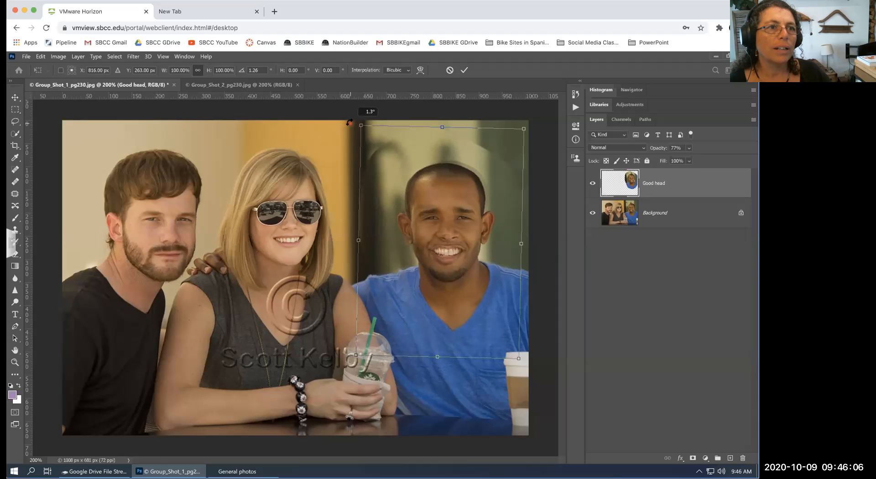
{"action": "left_click_drag", "start_coordinate": [349, 123], "coordinate": [349, 122]}
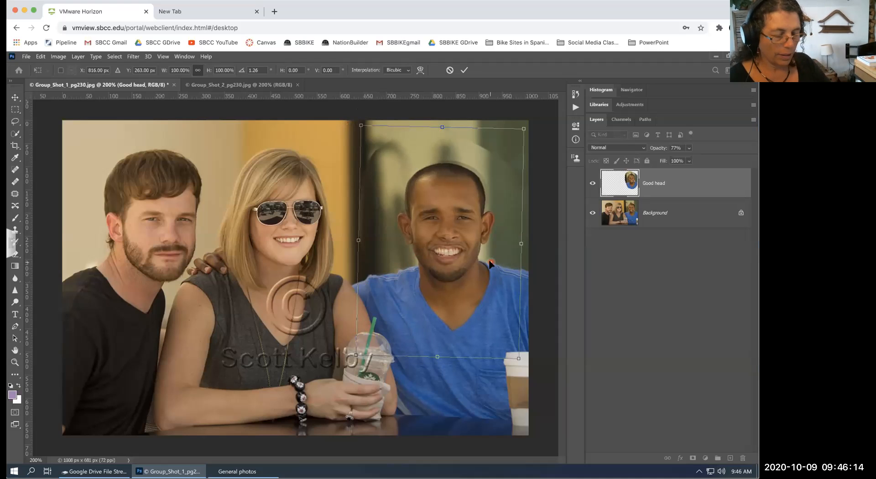
- Nudge the Good head layer up 4 px to improve its alignment with the man in blue underneath
{"action": "key", "text": "ctrl+plus"}
{"action": "key", "text": "ctrl+plus"}
{"action": "left_click_drag", "start_coordinate": [482, 258], "coordinate": [253, 269]}
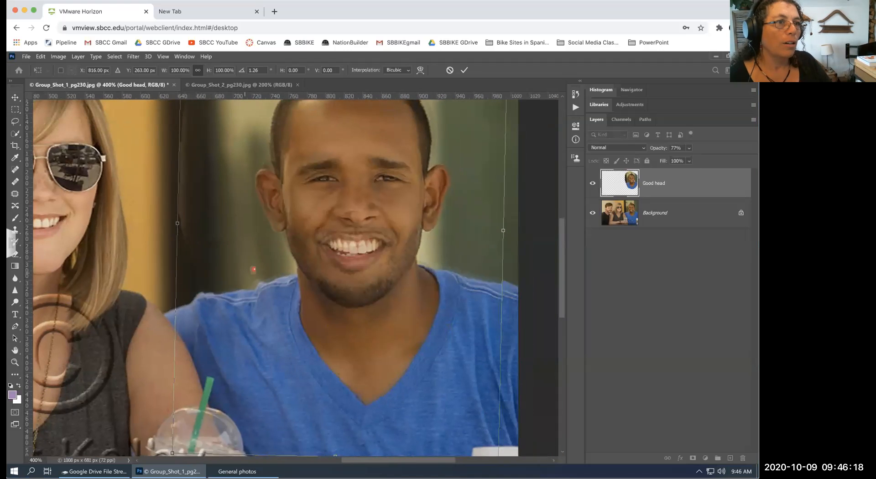
{"action": "left_click_drag", "start_coordinate": [153, 258], "coordinate": [154, 260]}
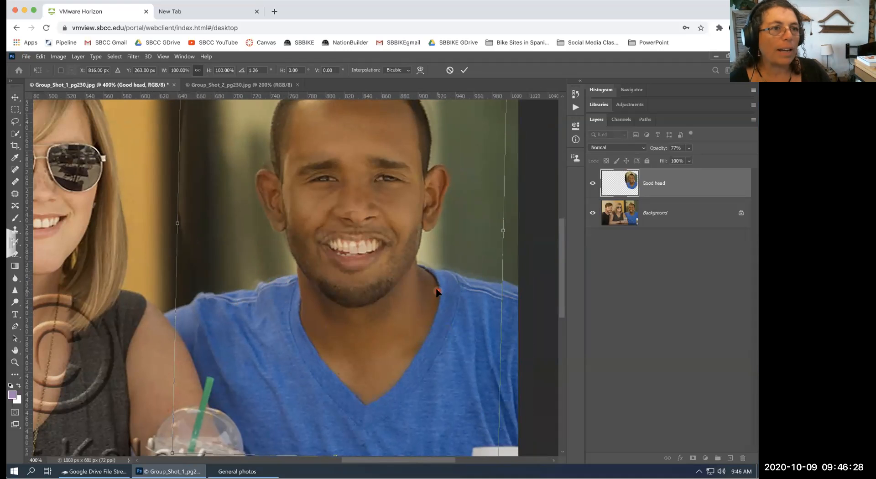
{"action": "key", "text": "Down"}
{"action": "key", "text": "Up"}
{"action": "key", "text": "Up"}
{"action": "key", "text": "Up"}
{"action": "key", "text": "Up"}
{"action": "key", "text": "Up"}
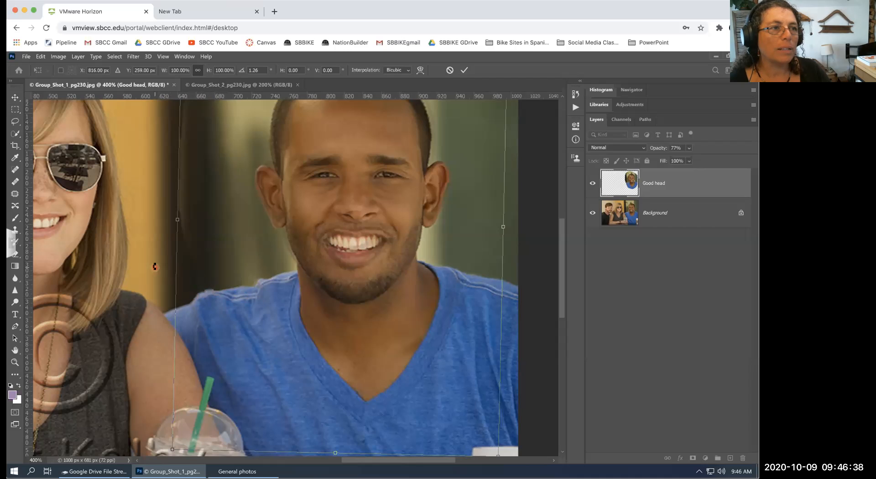
- Shift the Good head layer 2 px left and 2 px down to line up the shoulders
{"action": "scroll", "coordinate": [154, 267], "scroll_direction": "up", "scroll_amount": 2}
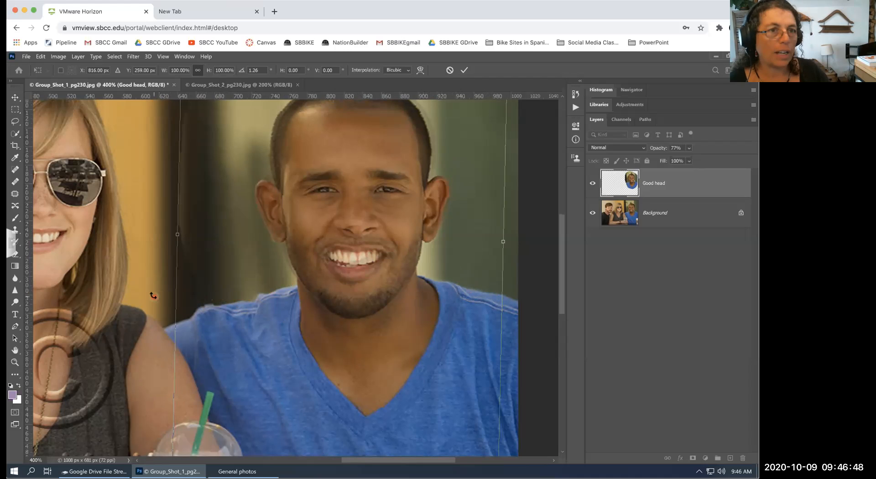
{"action": "key", "text": "Left"}
{"action": "key", "text": "Left"}
{"action": "key", "text": "Down"}
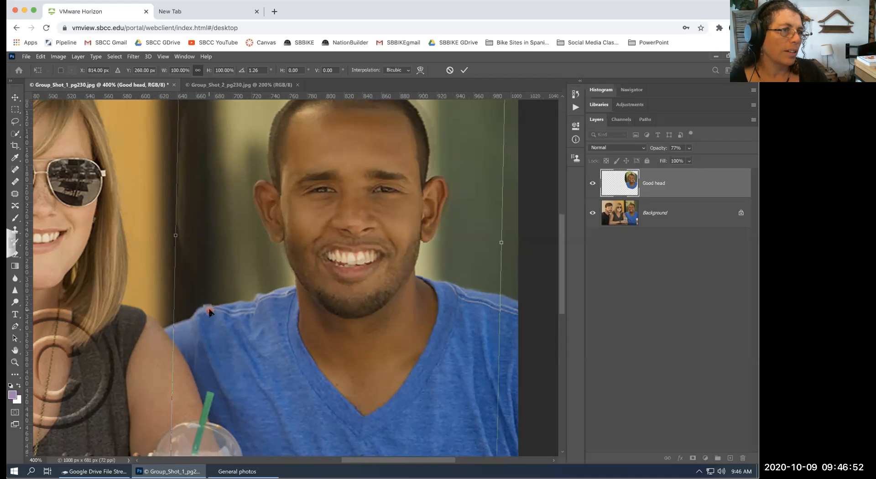
{"action": "key", "text": "Down"}
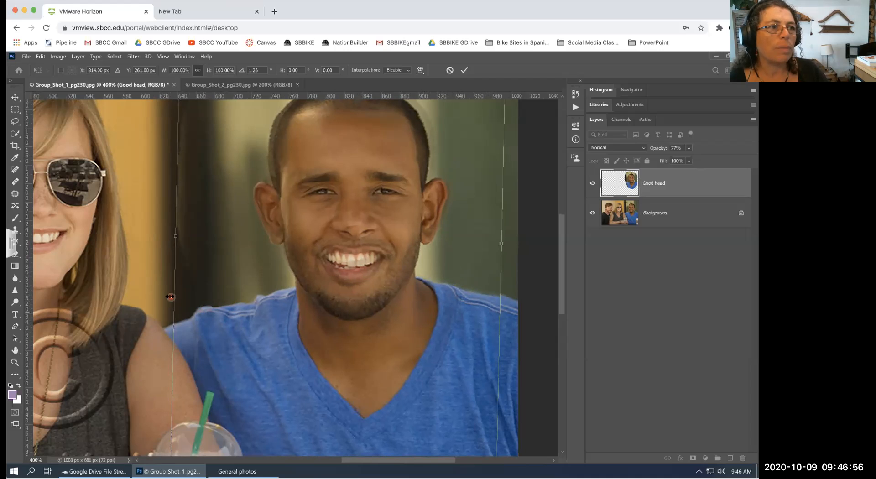
- Fine-tune the Good head layer's height against the shirt below, bringing its Y position to 265 px
{"action": "key", "text": "Down"}
{"action": "key", "text": "Down"}
{"action": "key", "text": "Down"}
{"action": "key", "text": "Down"}
{"action": "key", "text": "Down"}
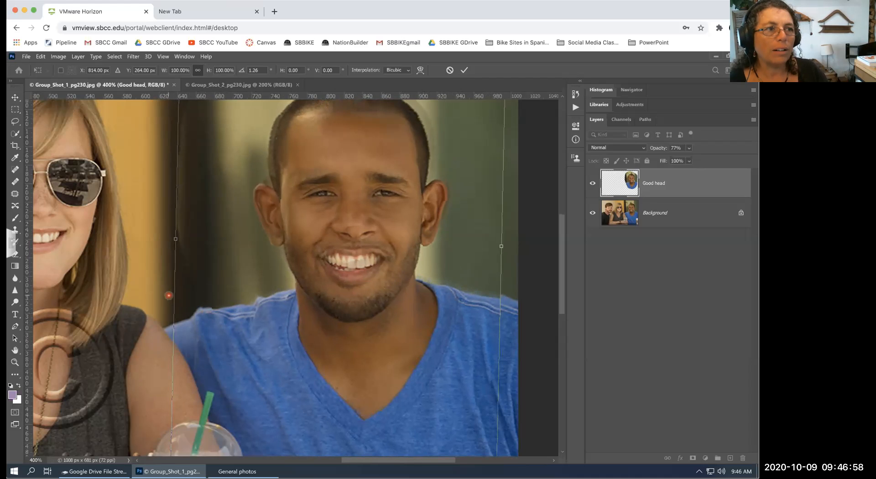
{"action": "key", "text": "Up"}
{"action": "key", "text": "Up"}
{"action": "key", "text": "Up"}
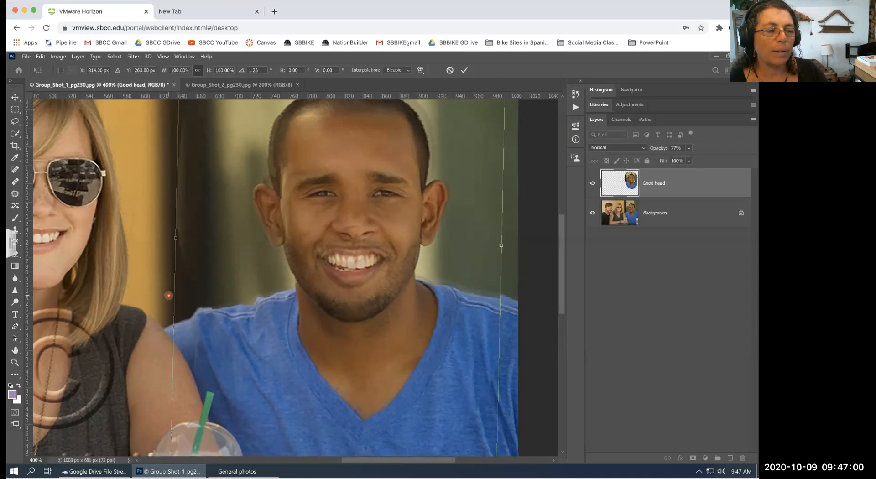
{"action": "key", "text": "Down"}
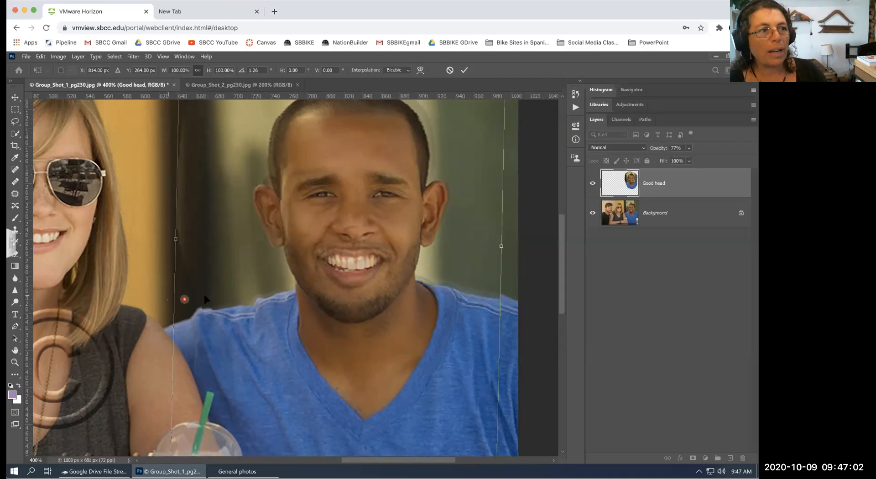
{"action": "key", "text": "Down"}
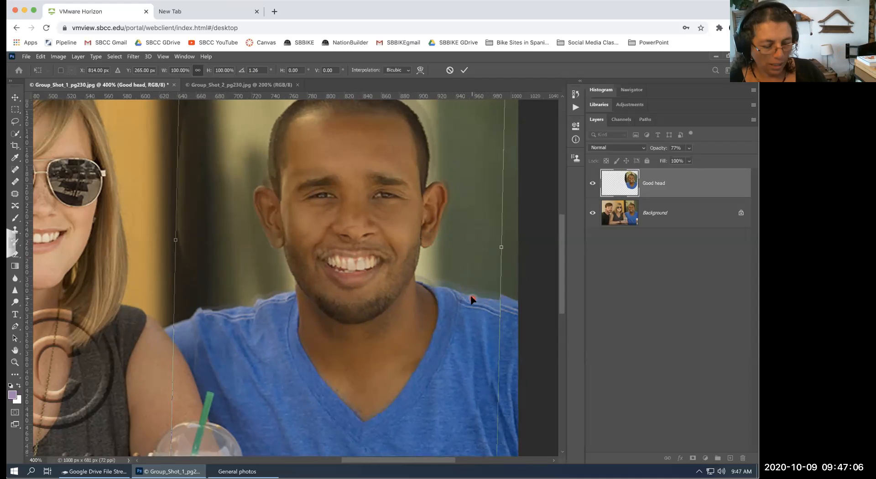
- Reduce the Good head layer's rotation to 0.65° and nudge it to X 813 px, Y 261 px
{"action": "key", "text": "Up"}
{"action": "key", "text": "Up"}
{"action": "left_click_drag", "start_coordinate": [514, 280], "coordinate": [514, 280]}
{"action": "key", "text": "Up"}
{"action": "key", "text": "Up"}
{"action": "key", "text": "Up"}
{"action": "key", "text": "Down"}
{"action": "key", "text": "Down"}
{"action": "key", "text": "Down"}
{"action": "key", "text": "Left"}
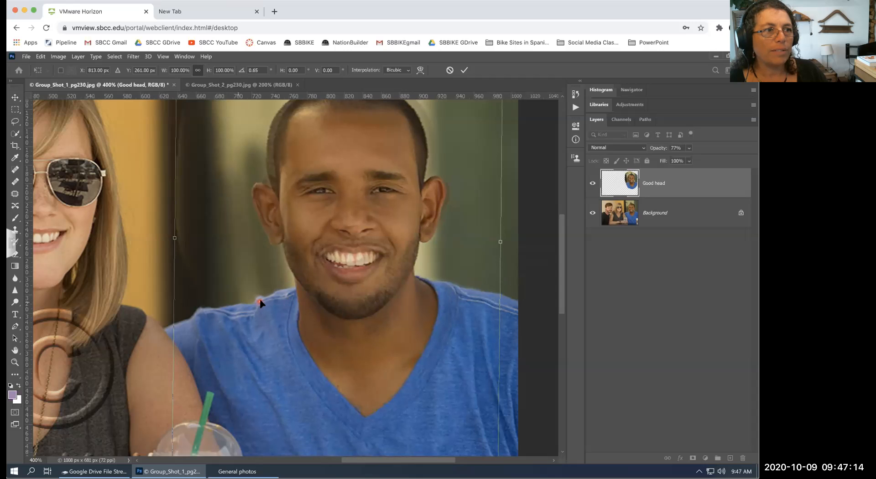
- Nudge the Good head layer to X 812 px, Y 260 px and apply the transformation
{"action": "key", "text": "Left"}
{"action": "key", "text": "Left"}
{"action": "key", "text": "Up"}
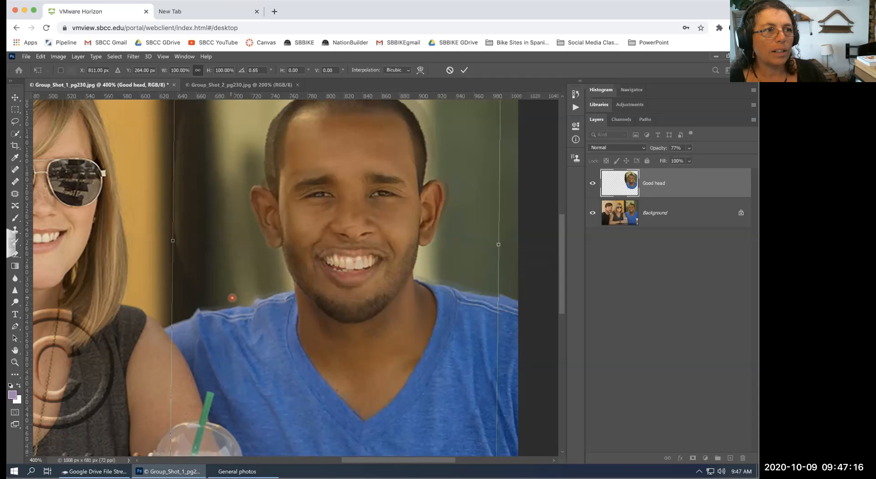
{"action": "key", "text": "Right"}
{"action": "key", "text": "Up"}
{"action": "key", "text": "Up"}
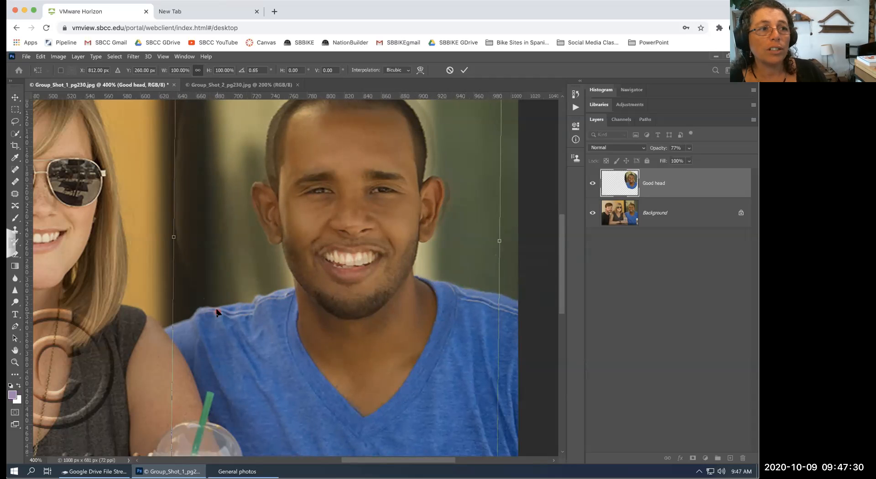
{"action": "left_click", "coordinate": [180, 280]}
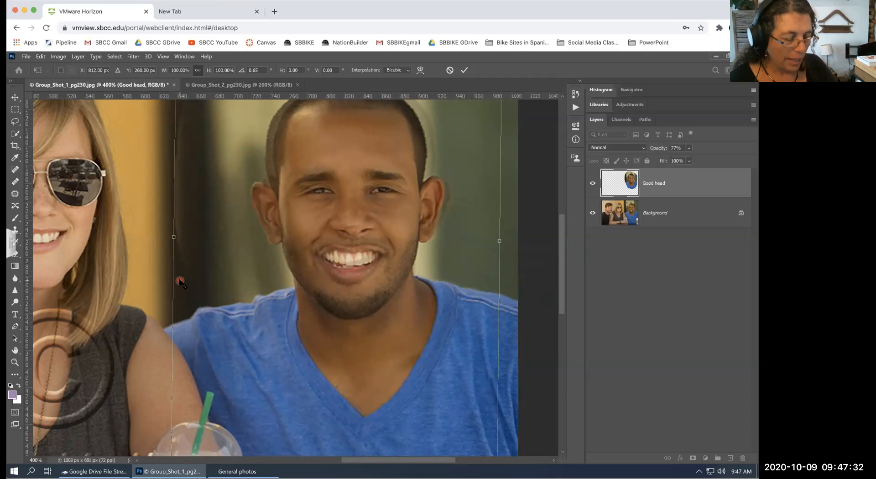
{"action": "key", "text": "ctrl+minus"}
{"action": "key", "text": "ctrl+minus"}
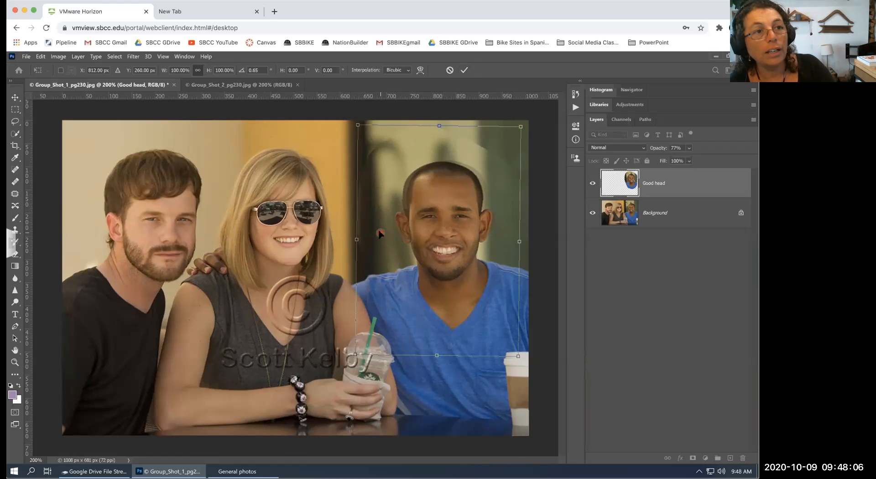
{"action": "key", "text": "Return"}
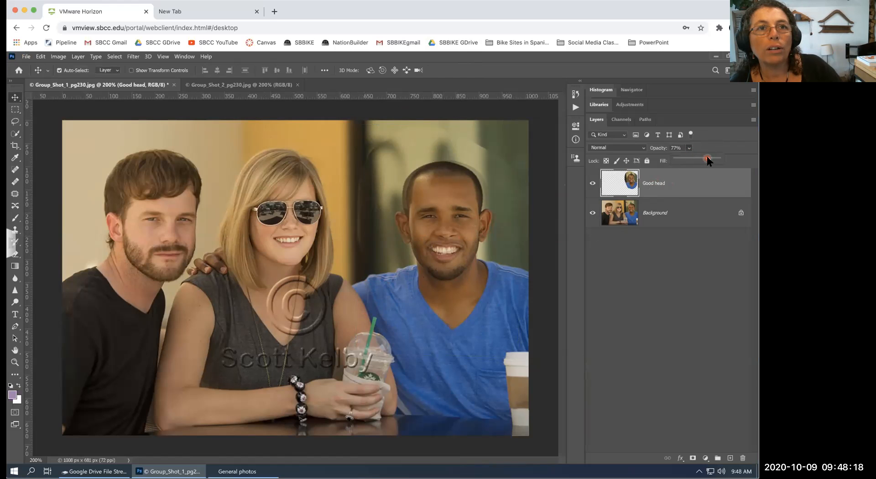
- Set the Good head layer's opacity to 100% after comparing it at 78%, and keep the Move tool active
{"action": "left_click_drag", "start_coordinate": [707, 156], "coordinate": [735, 157]}
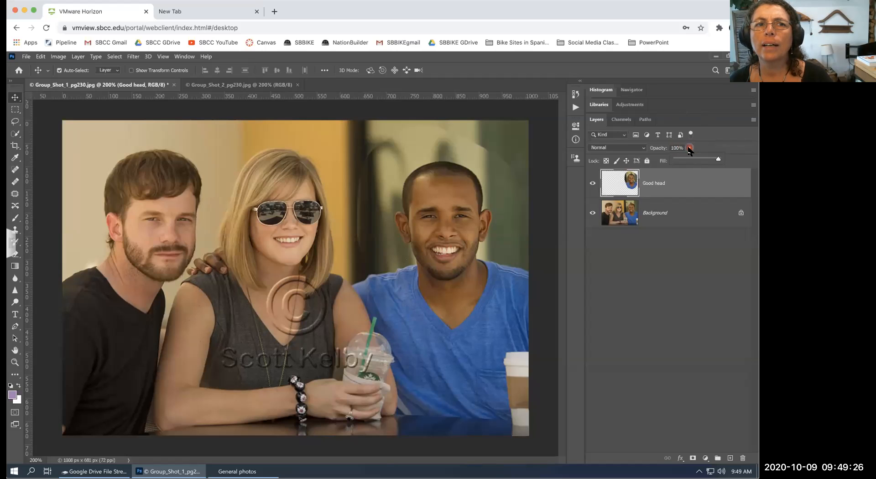
{"action": "left_click_drag", "start_coordinate": [718, 159], "coordinate": [729, 159]}
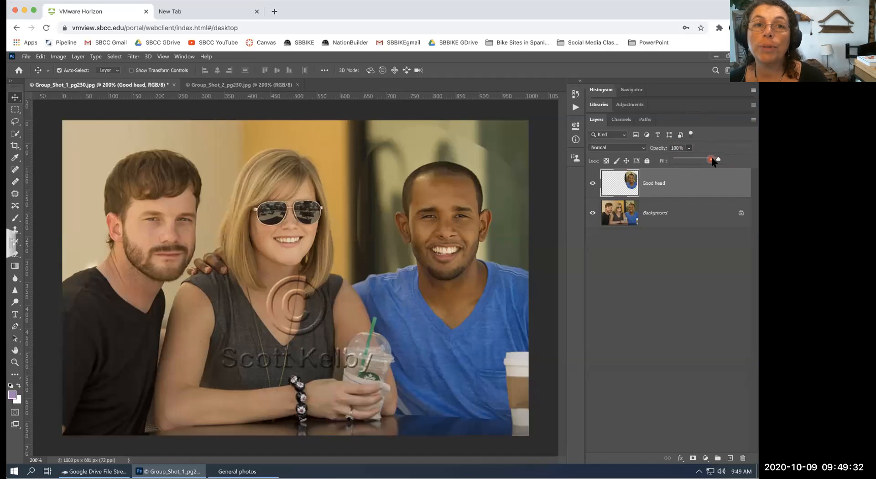
{"action": "left_click_drag", "start_coordinate": [718, 157], "coordinate": [708, 158]}
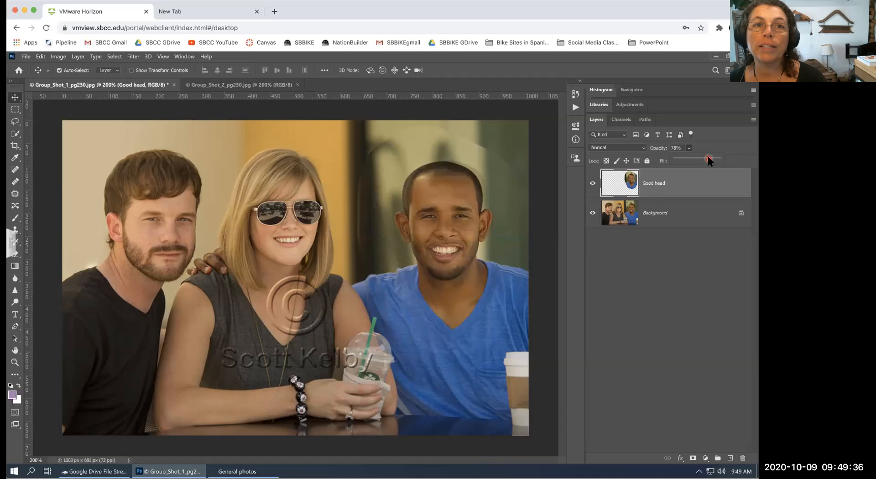
{"action": "left_click_drag", "start_coordinate": [708, 157], "coordinate": [740, 159]}
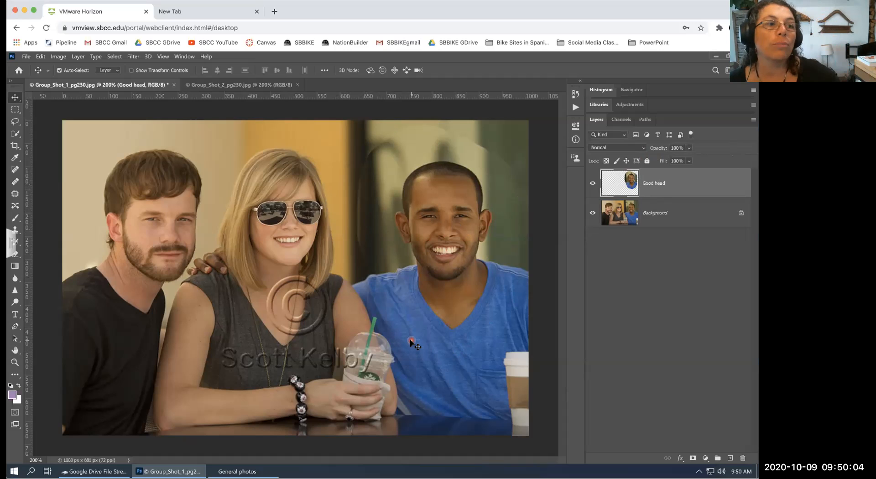
{"action": "left_click", "coordinate": [16, 97]}
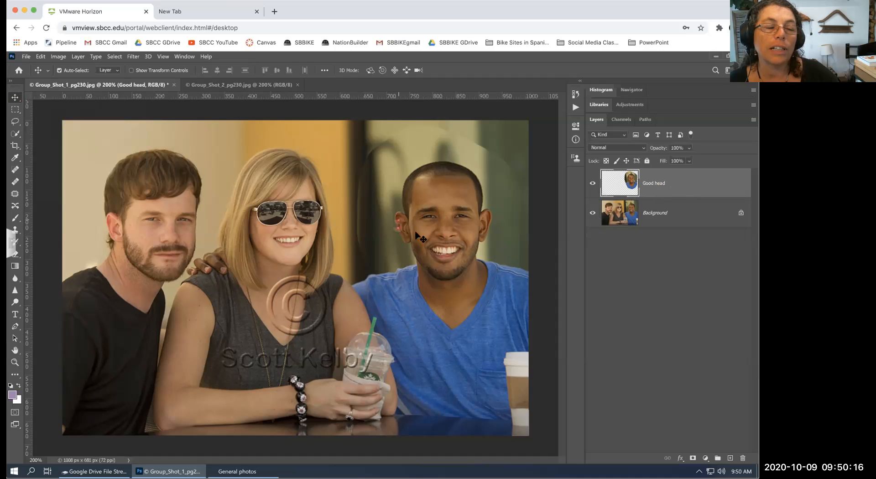
{"action": "left_click", "coordinate": [40, 55]}
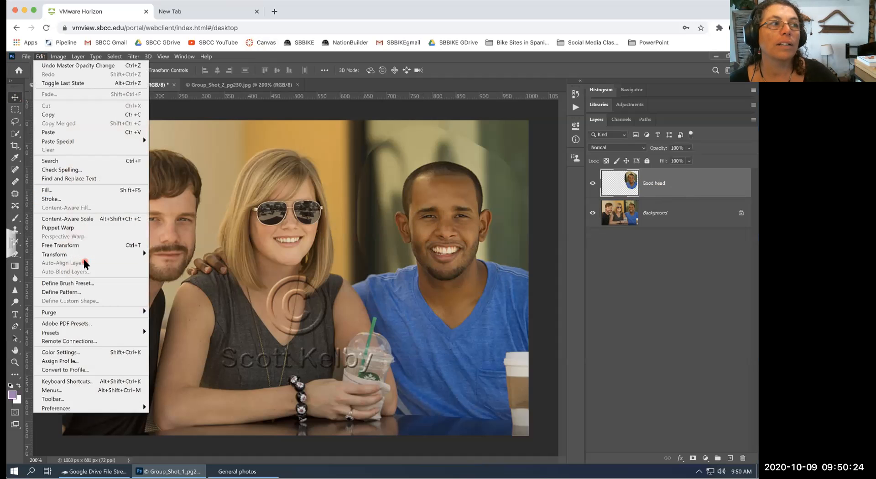
{"action": "mouse_move", "coordinate": [83, 258]}
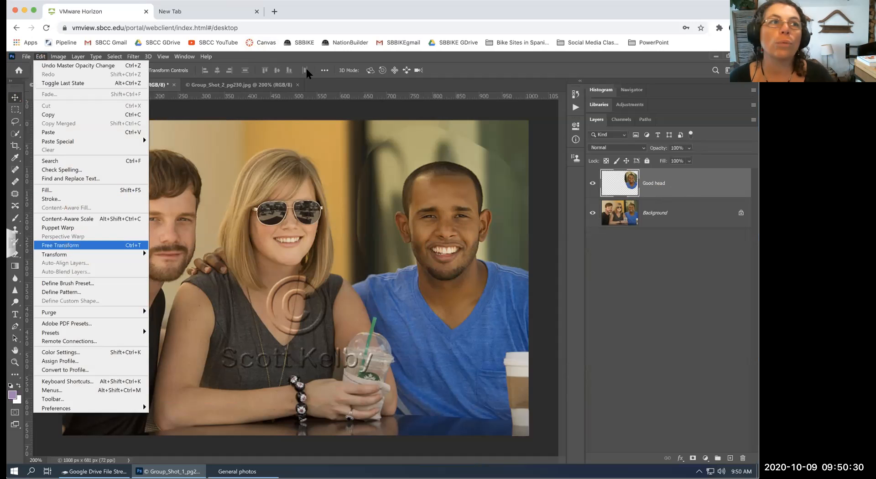
{"action": "left_click", "coordinate": [494, 60]}
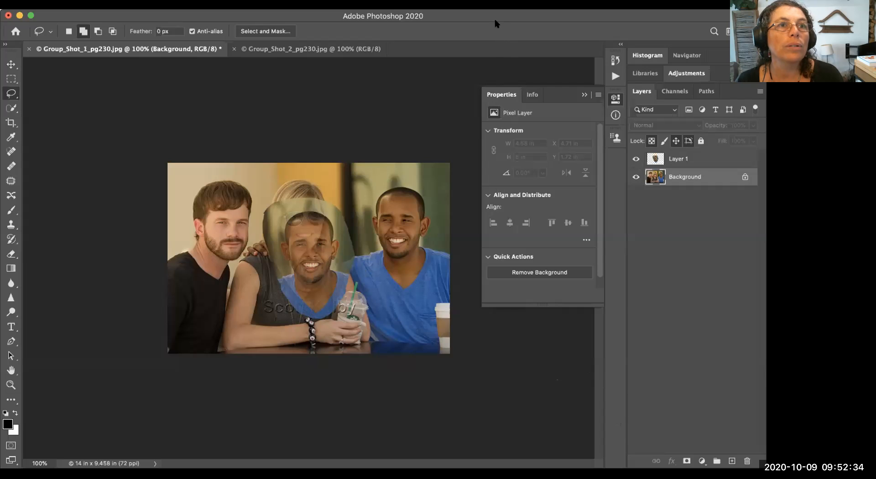
- Select Layer 1 and move the pasted head onto the man in blue, to about X 9.42 in, Y 0.72 in
{"action": "left_click", "coordinate": [11, 64]}
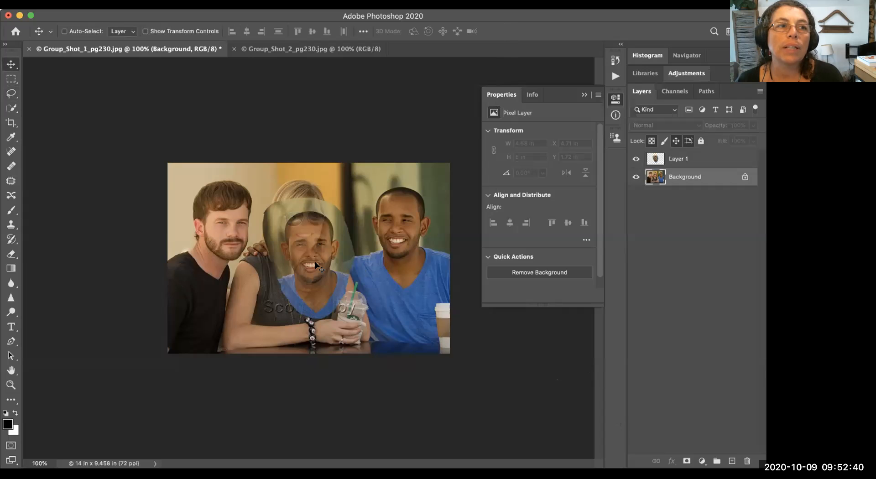
{"action": "left_click_drag", "start_coordinate": [308, 258], "coordinate": [377, 235]}
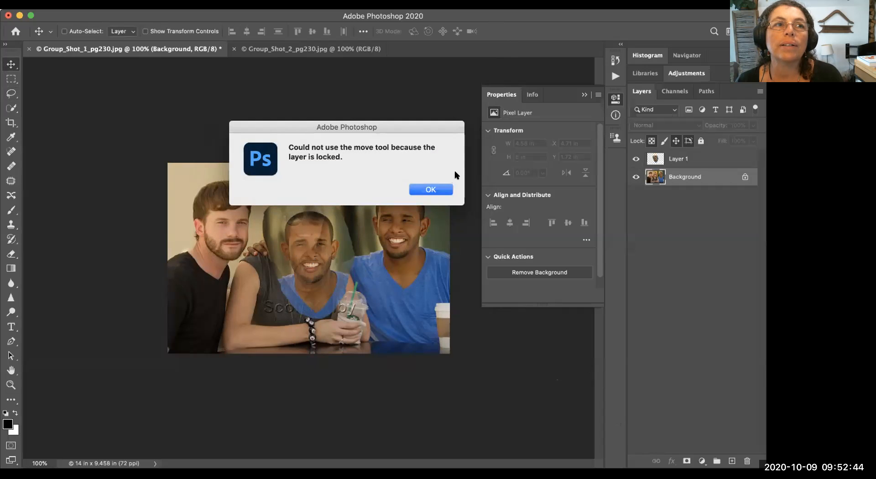
{"action": "left_click", "coordinate": [432, 187]}
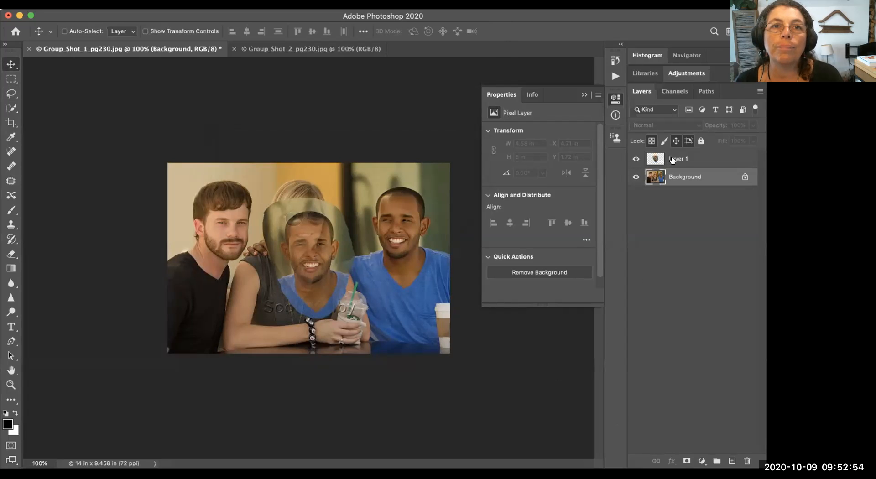
{"action": "left_click", "coordinate": [672, 160]}
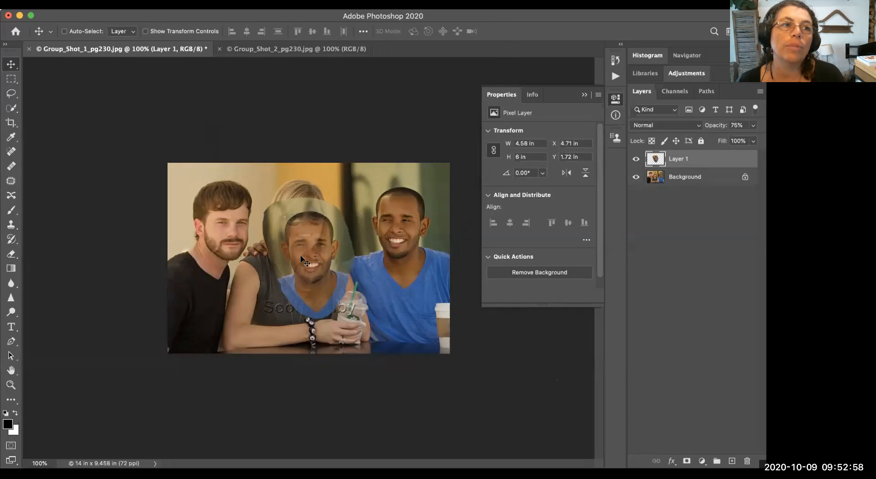
{"action": "left_click_drag", "start_coordinate": [307, 256], "coordinate": [398, 231]}
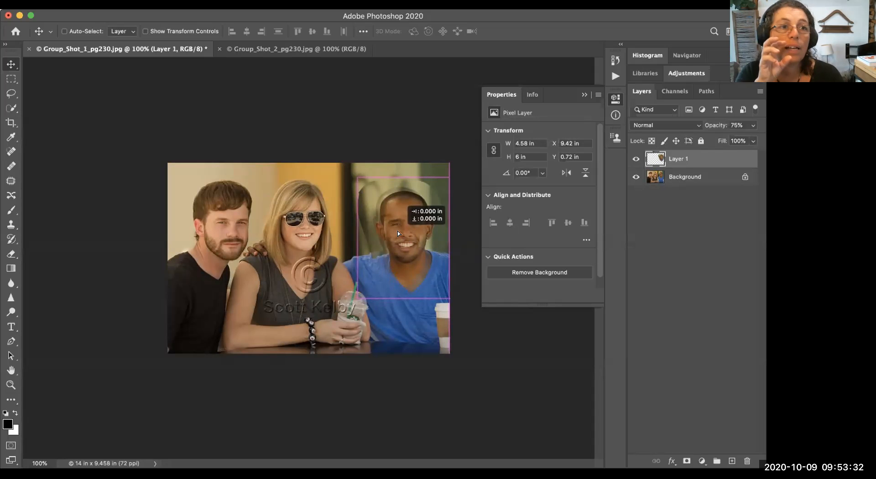
{"action": "left_click_drag", "start_coordinate": [398, 231], "coordinate": [398, 231]}
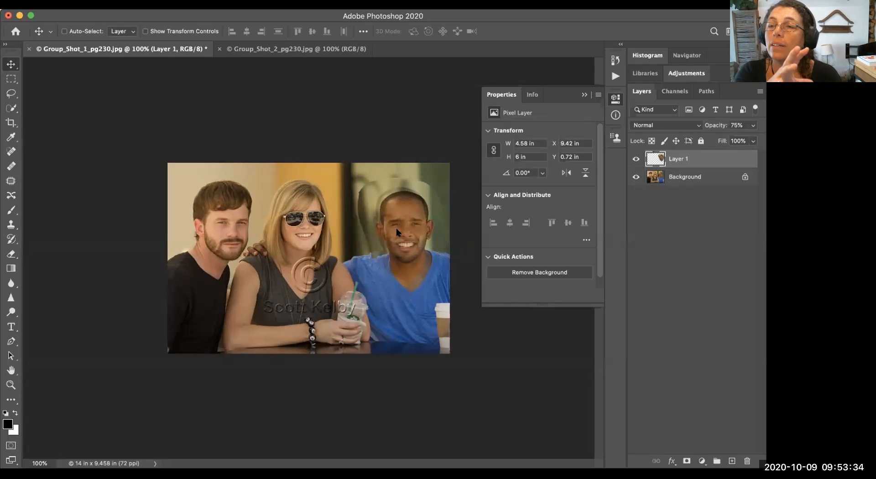
- Nudge Layer 1 horizontally to X 9.35 in so the pasted head lines up with the man in blue beneath
{"action": "key", "text": "Right"}
{"action": "key", "text": "Left"}
{"action": "key", "text": "Left"}
{"action": "key", "text": "Left"}
{"action": "key", "text": "Left"}
{"action": "key", "text": "Left"}
{"action": "key", "text": "Left"}
{"action": "key", "text": "Left"}
- Clear the view of the man in blue by closing the Properties panel and collapsing the Info panel
{"action": "key", "text": "super"}
{"action": "key", "text": "super+plus"}
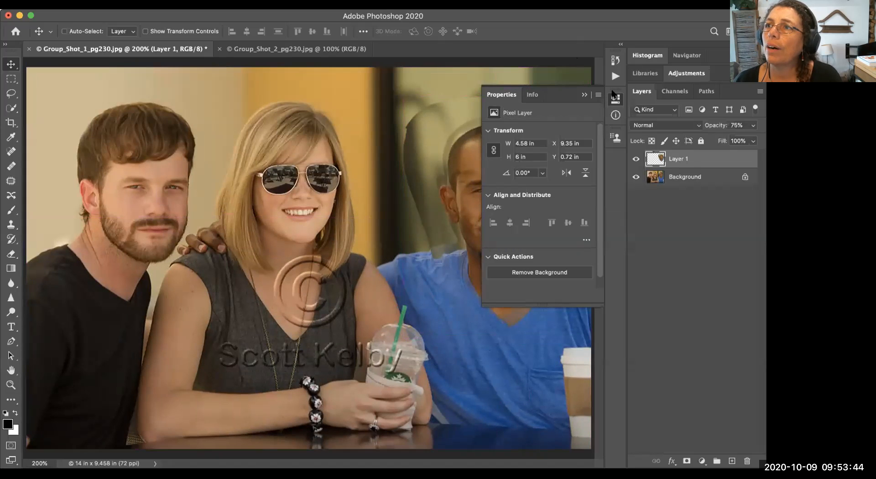
{"action": "right_click", "coordinate": [597, 94]}
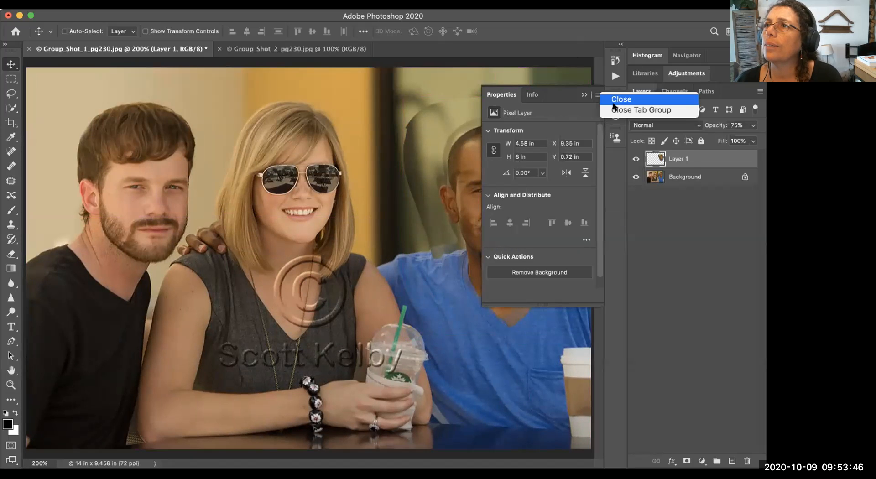
{"action": "left_click", "coordinate": [615, 98]}
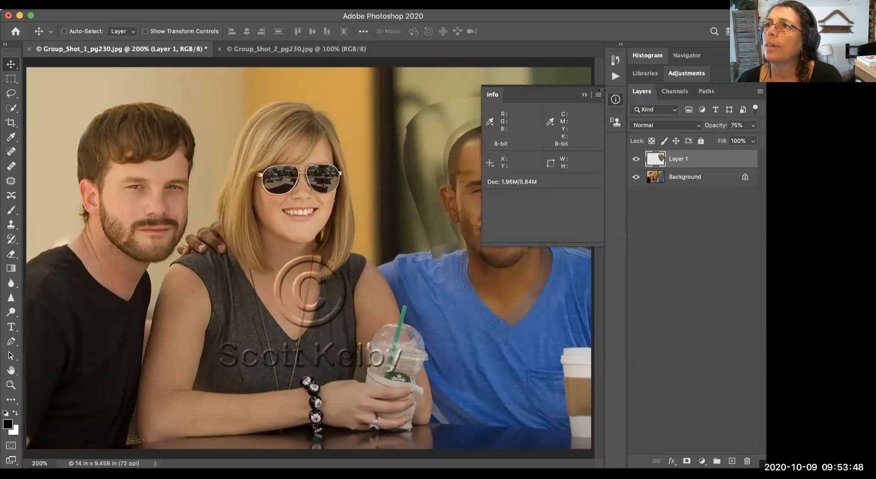
{"action": "left_click", "coordinate": [597, 95]}
{"action": "left_click", "coordinate": [596, 94]}
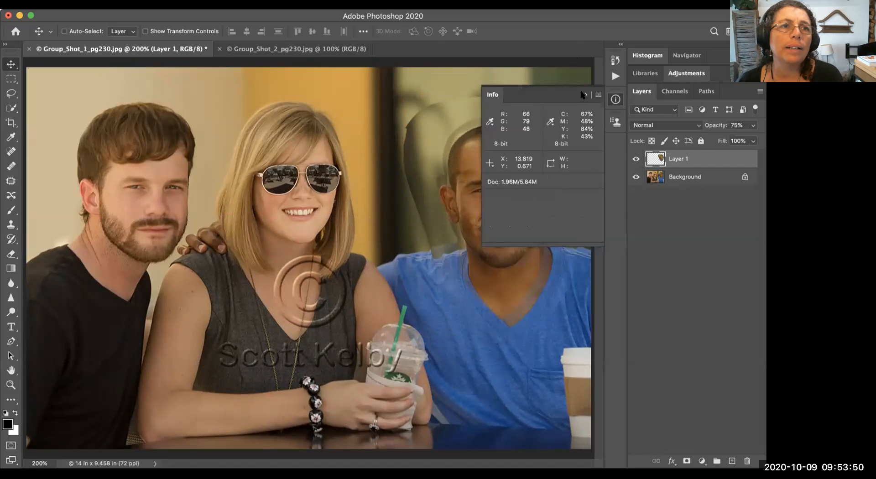
{"action": "left_click", "coordinate": [595, 94]}
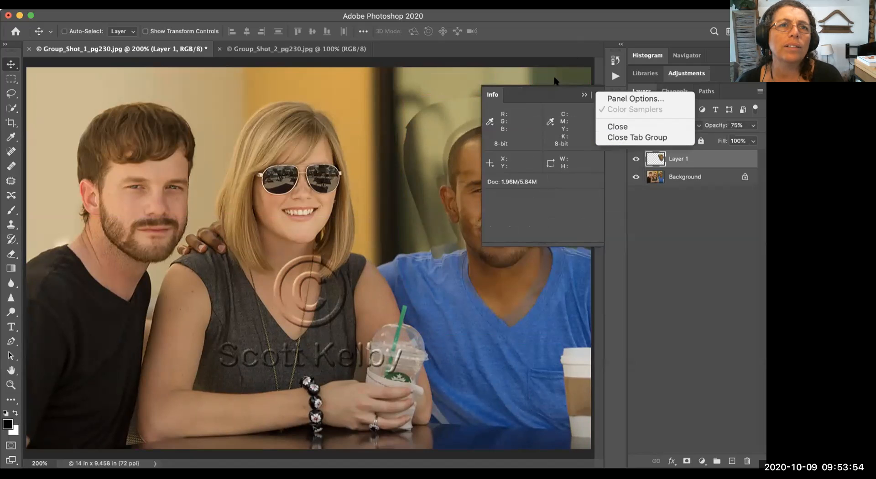
{"action": "left_click", "coordinate": [583, 95]}
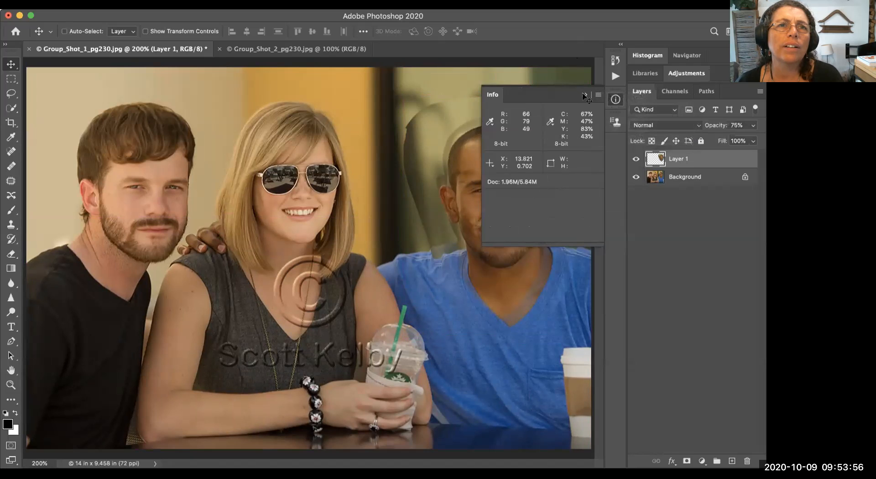
{"action": "left_click", "coordinate": [583, 94]}
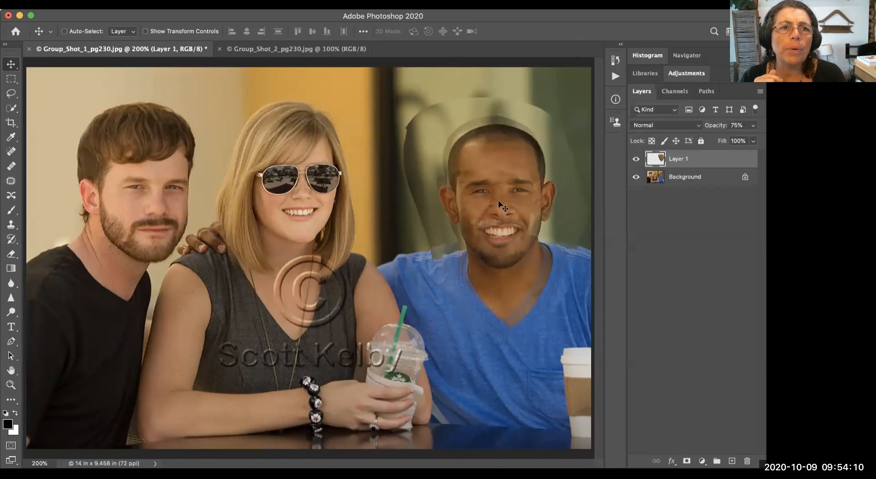
- Nudge Layer 1 upward to about Y 260 px to align the pasted head and shirt with the photo beneath
{"action": "key", "text": "Up"}
{"action": "key", "text": "Up"}
{"action": "key", "text": "Up"}
{"action": "key", "text": "Up"}
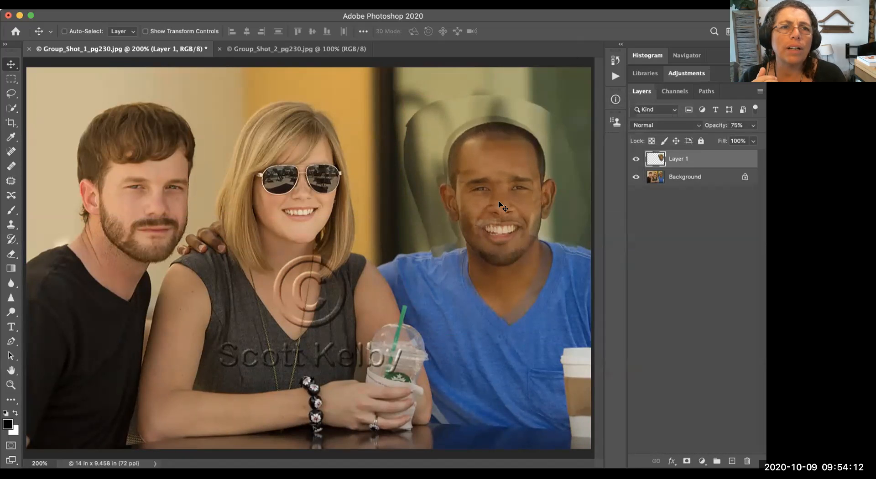
{"action": "key", "text": "Up"}
{"action": "key", "text": "Up"}
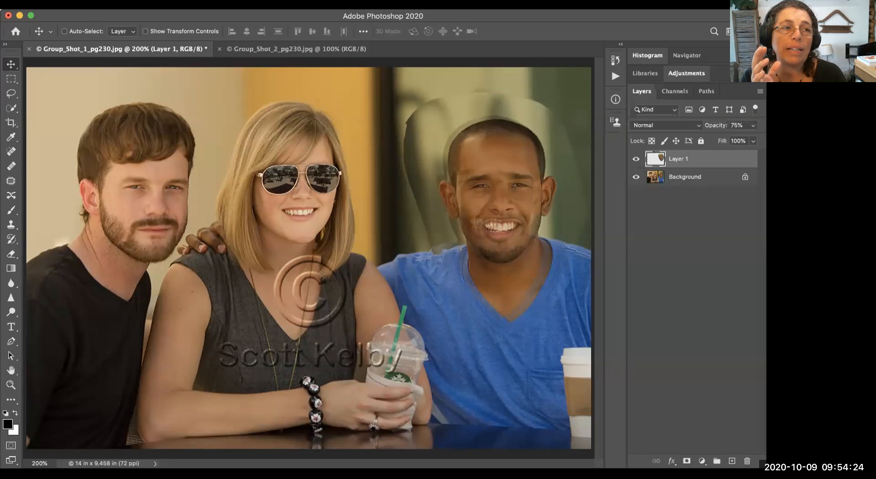
- Free-transform Layer 1 with a 2.12° rotation and a position of X 838 px, Y 253 px, and apply the transformation
{"action": "key", "text": "super+t"}
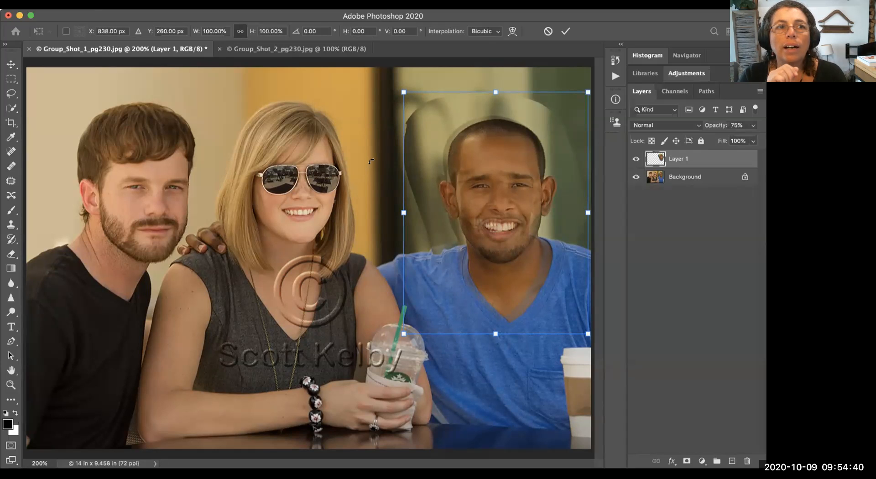
{"action": "left_click_drag", "start_coordinate": [367, 161], "coordinate": [365, 131]}
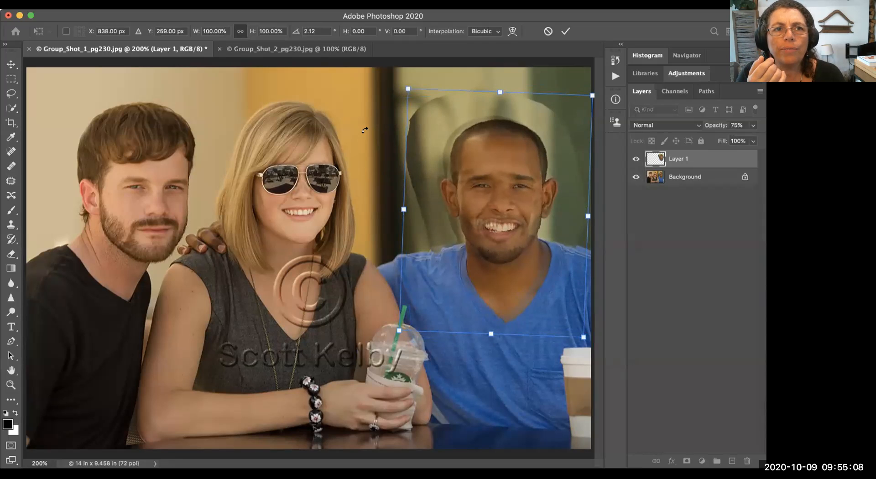
{"action": "key", "text": "Up"}
{"action": "key", "text": "Up"}
{"action": "key", "text": "Up"}
{"action": "key", "text": "Up"}
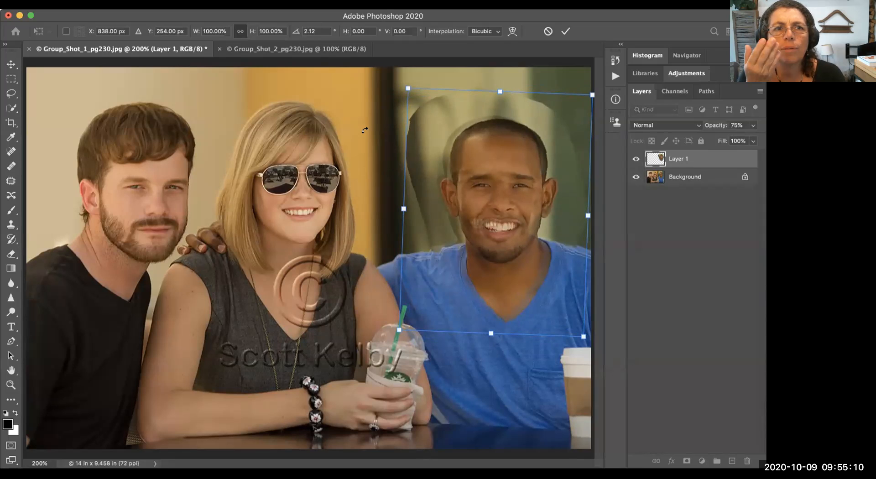
{"action": "key", "text": "Up"}
{"action": "key", "text": "Up"}
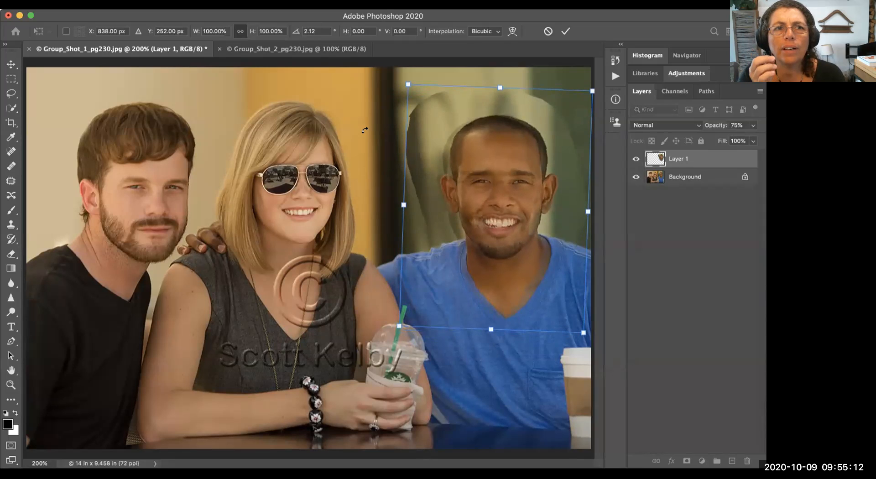
{"action": "key", "text": "Down"}
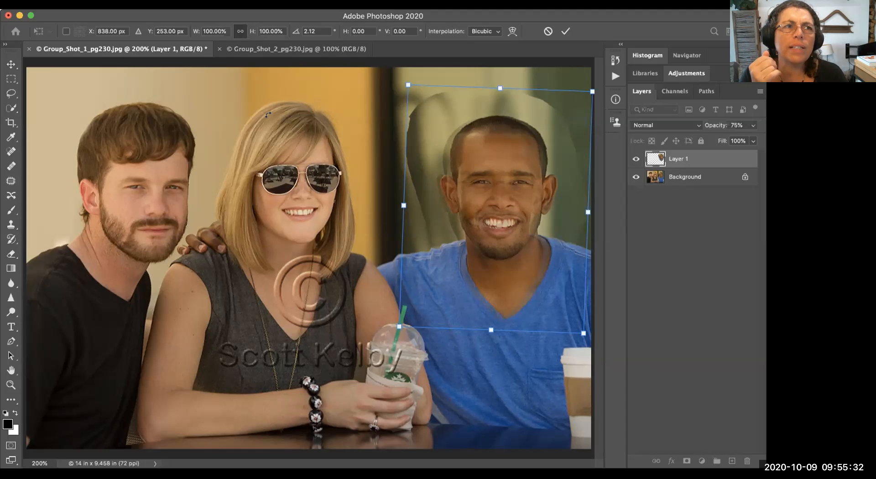
{"action": "key", "text": "Return"}
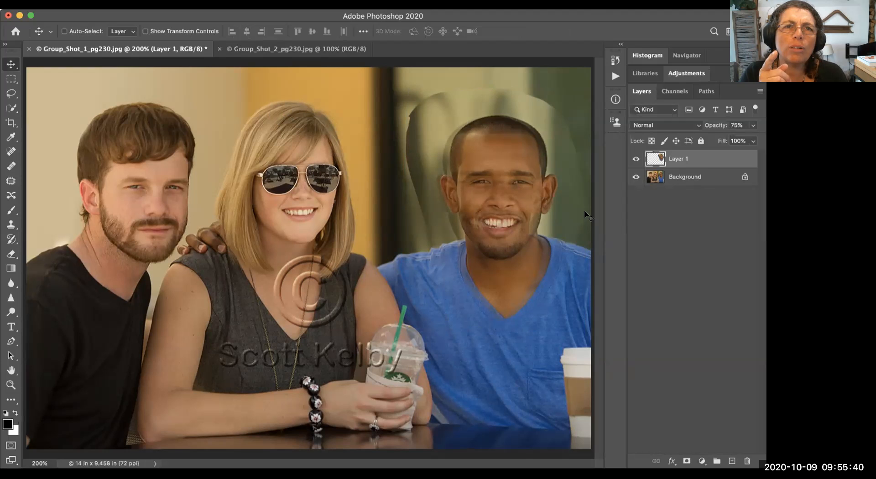
- Set Layer 1's opacity to 100%
{"action": "left_click", "coordinate": [752, 126]}
{"action": "left_click_drag", "start_coordinate": [746, 140], "coordinate": [758, 138]}
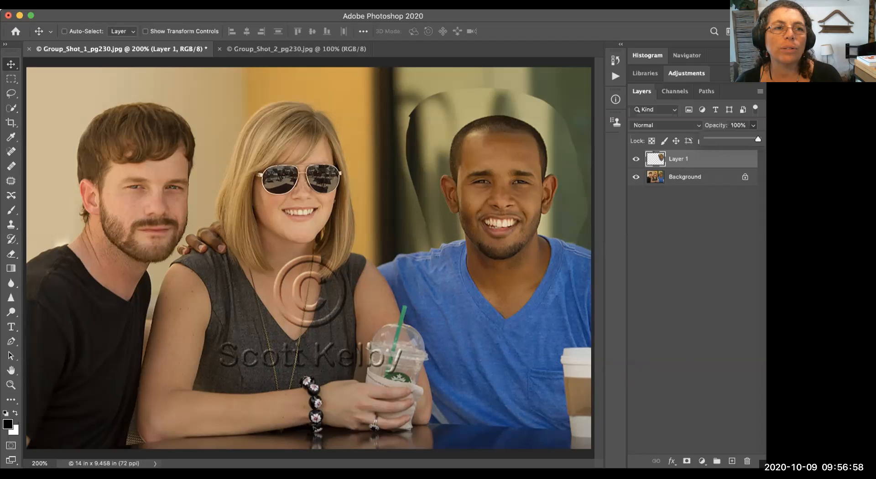
{"action": "key", "text": "super+t"}
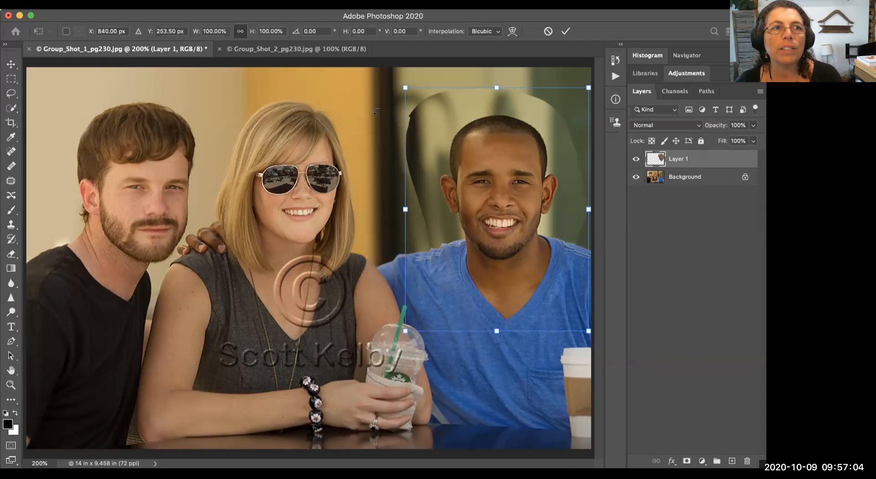
{"action": "left_click_drag", "start_coordinate": [404, 87], "coordinate": [386, 85]}
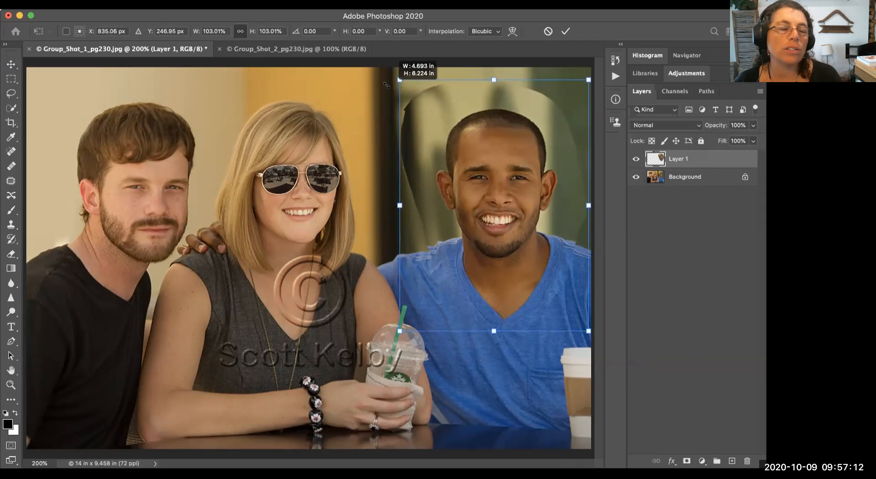
{"action": "left_click_drag", "start_coordinate": [386, 85], "coordinate": [356, 71]}
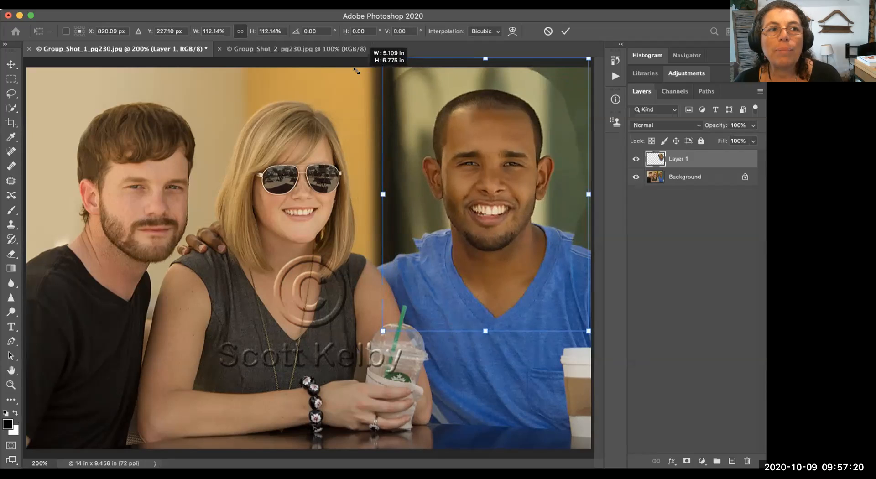
{"action": "left_click_drag", "start_coordinate": [356, 72], "coordinate": [358, 72]}
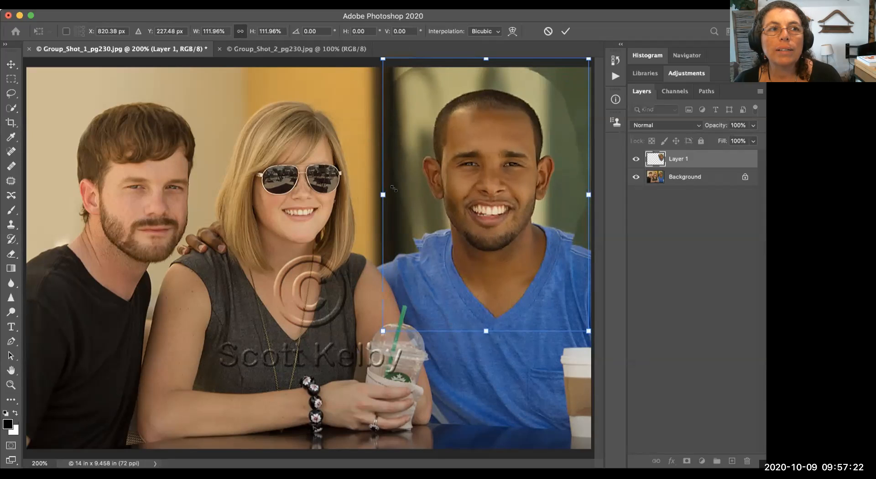
{"action": "mouse_move", "coordinate": [385, 200]}
{"action": "left_mouse_down"}
{"action": "mouse_move", "coordinate": [379, 196]}
{"action": "mouse_move", "coordinate": [403, 179]}
{"action": "mouse_move", "coordinate": [401, 210]}
{"action": "mouse_move", "coordinate": [390, 202]}
{"action": "mouse_move", "coordinate": [357, 204]}
{"action": "mouse_move", "coordinate": [391, 206]}
{"action": "left_mouse_up"}
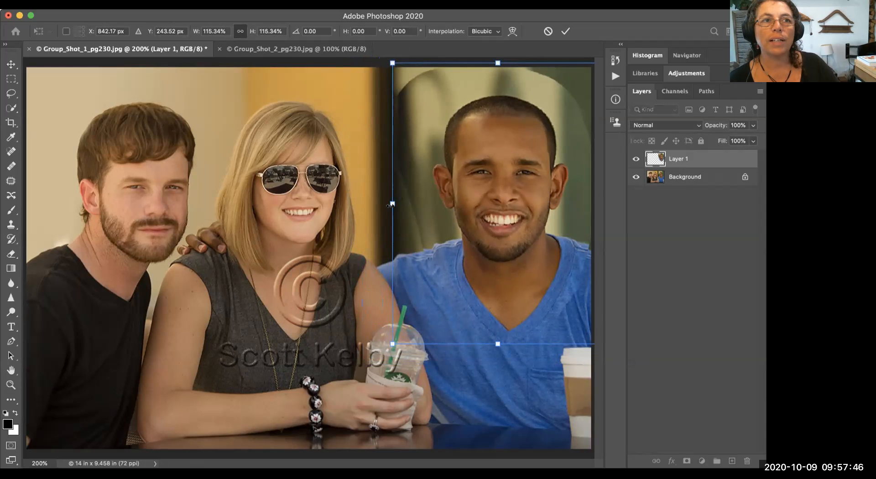
{"action": "key", "text": "Return"}
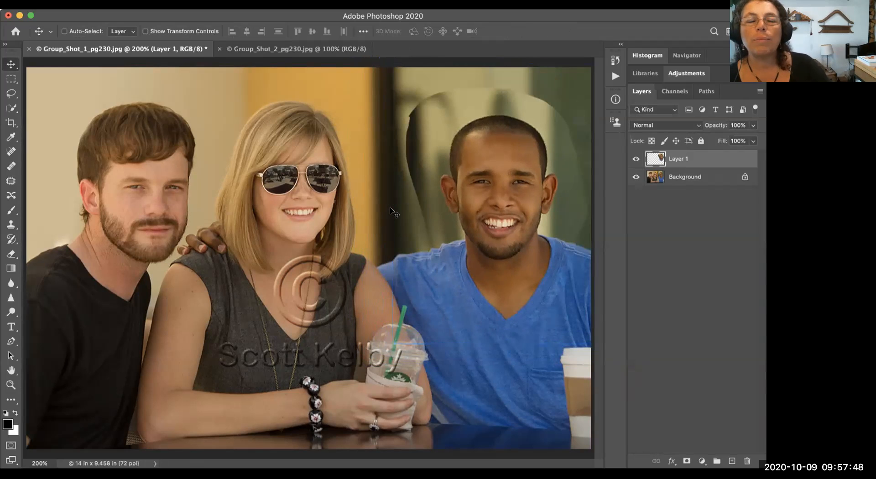
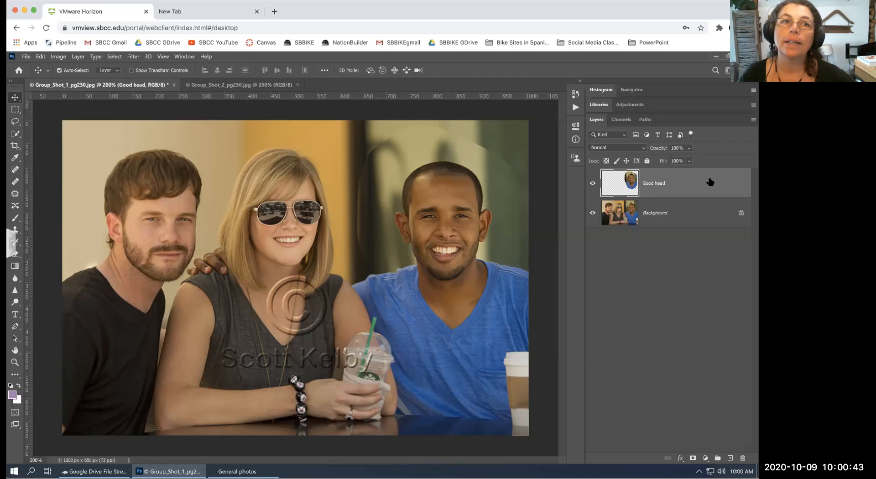
- Go to the home screen and browse the recent files
{"action": "left_click", "coordinate": [19, 70]}
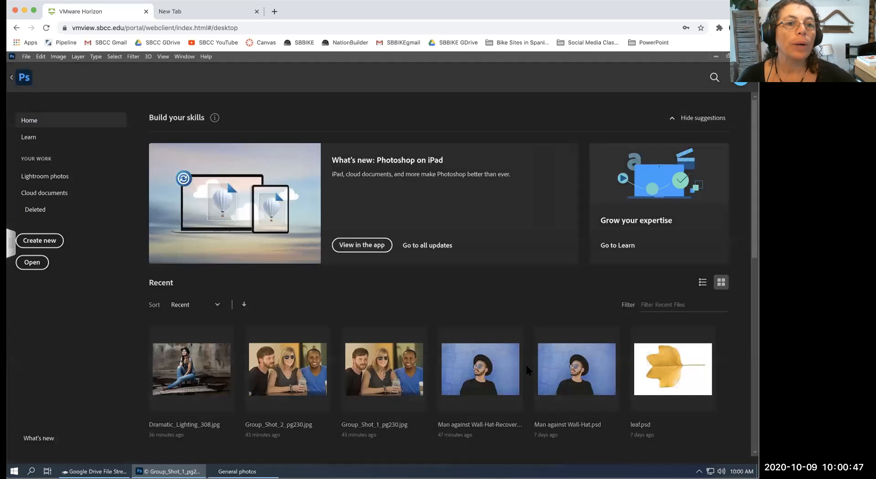
{"action": "scroll", "coordinate": [527, 365], "scroll_direction": "down", "scroll_amount": 3}
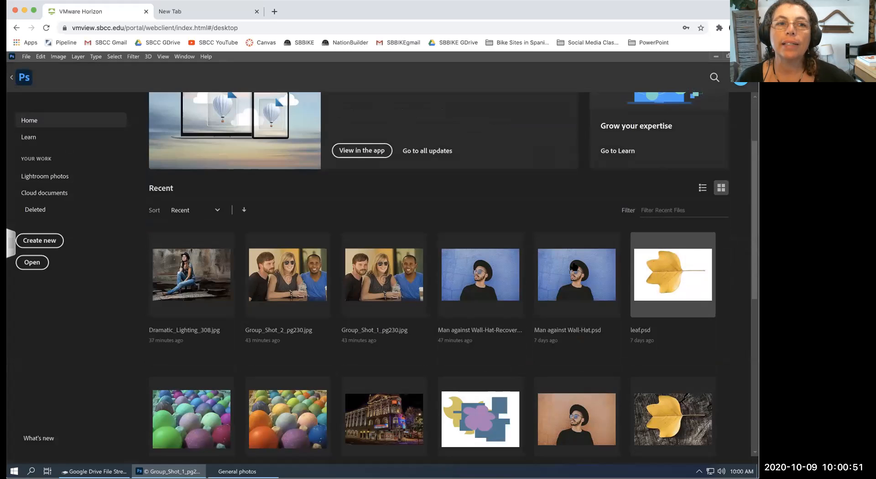
{"action": "scroll", "coordinate": [569, 277], "scroll_direction": "down", "scroll_amount": 3}
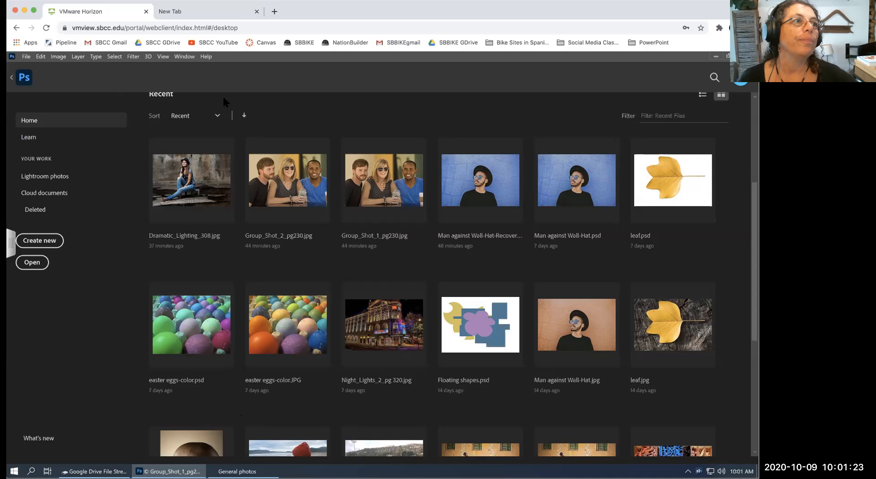
- Return to the open Group_Shot_1 document and briefly hide the Background layer to examine the Good head cutout on its own
{"action": "left_click", "coordinate": [11, 79]}
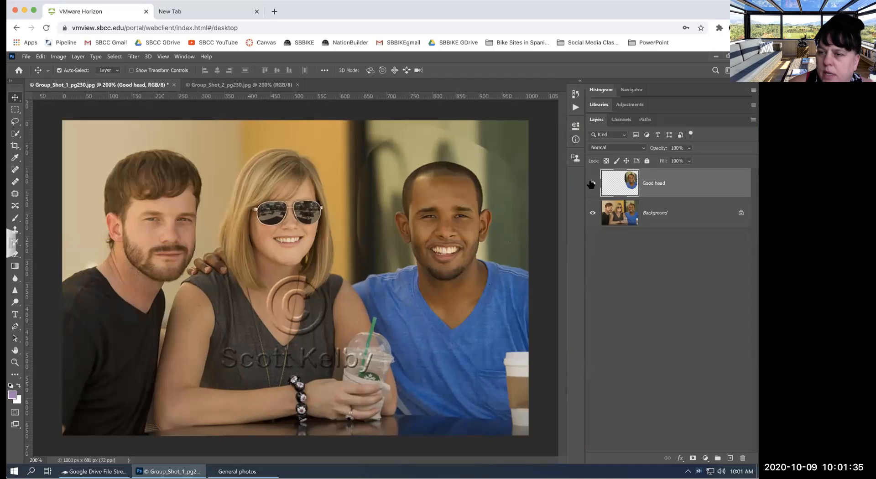
{"action": "left_click", "coordinate": [592, 213]}
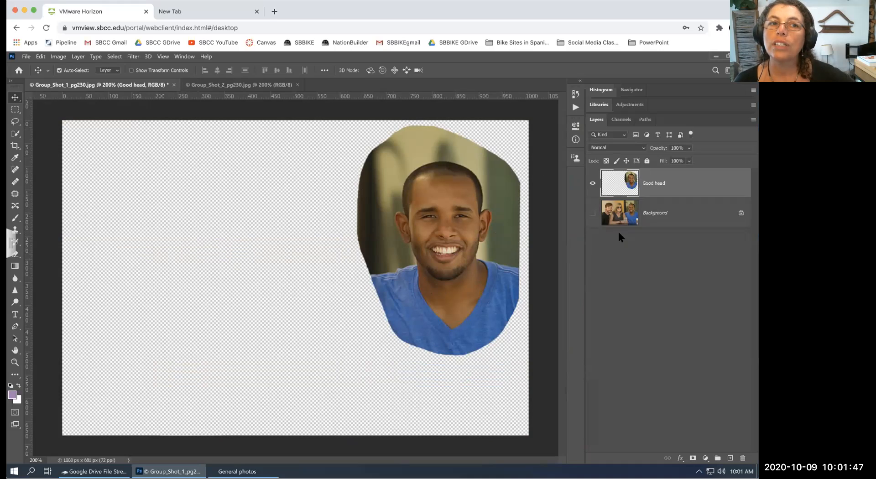
{"action": "left_click", "coordinate": [593, 213]}
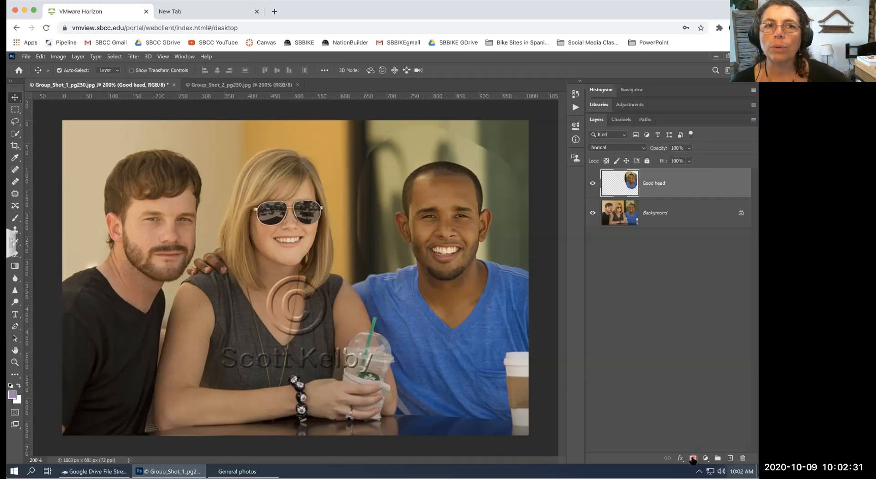
- Add a white layer mask to the Good head layer
{"action": "left_click", "coordinate": [693, 458]}
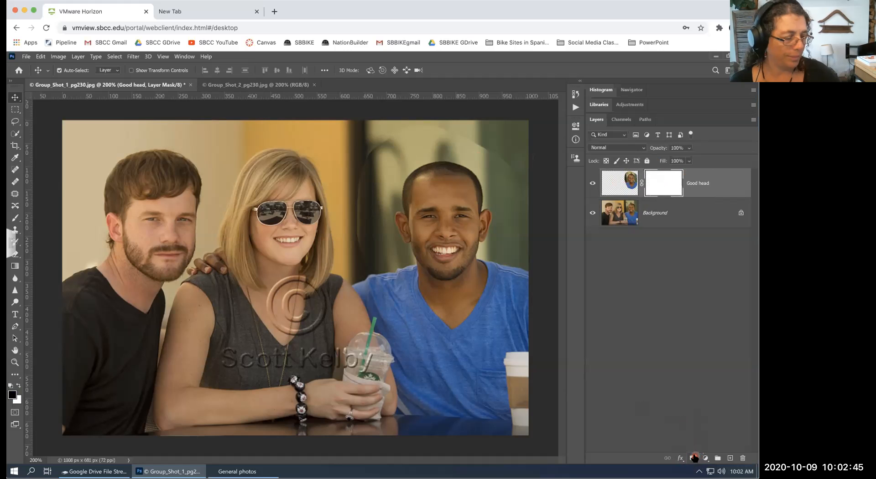
{"action": "scroll", "coordinate": [694, 457], "scroll_direction": "up", "scroll_amount": 5}
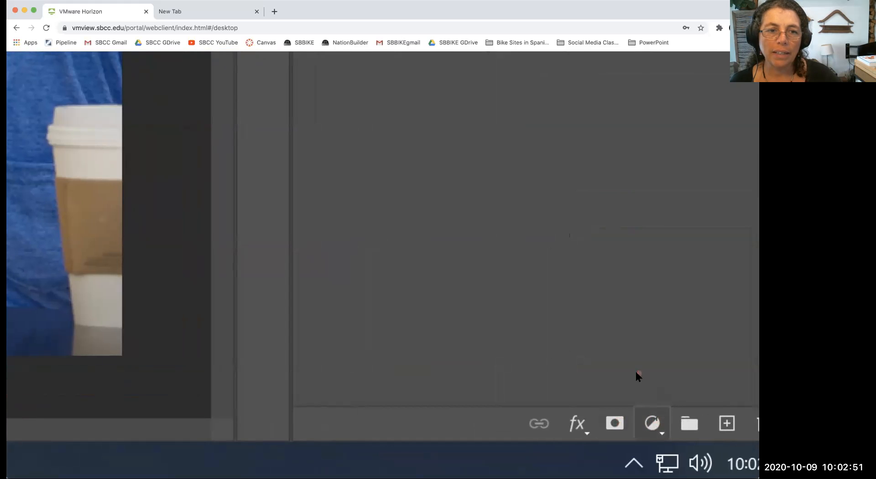
{"action": "left_click", "coordinate": [616, 424]}
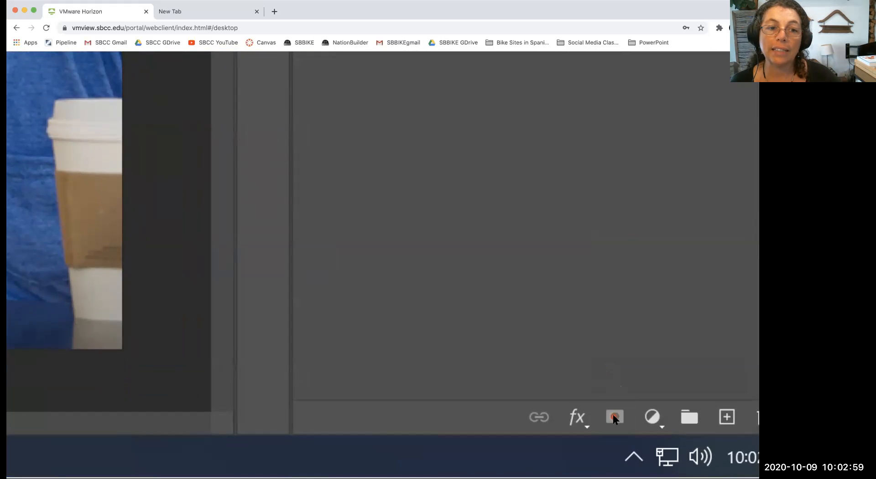
{"action": "scroll", "coordinate": [587, 363], "scroll_direction": "up", "scroll_amount": 12}
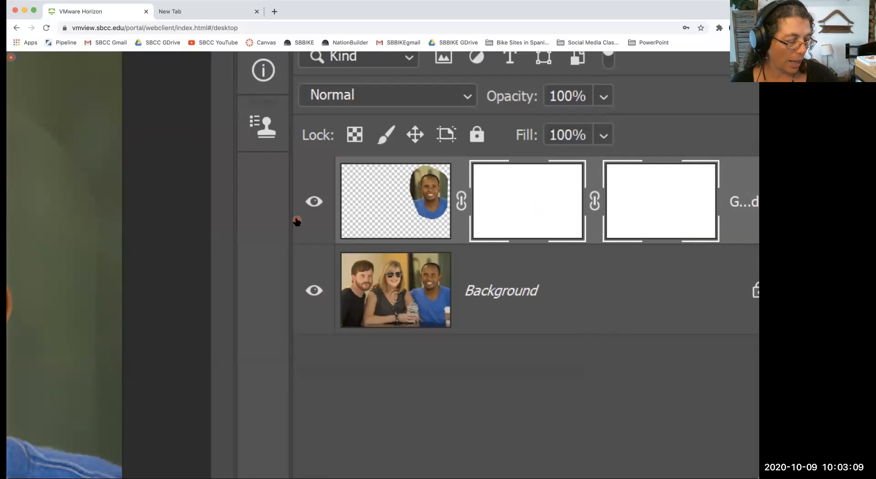
{"action": "key", "text": "ctrl+z"}
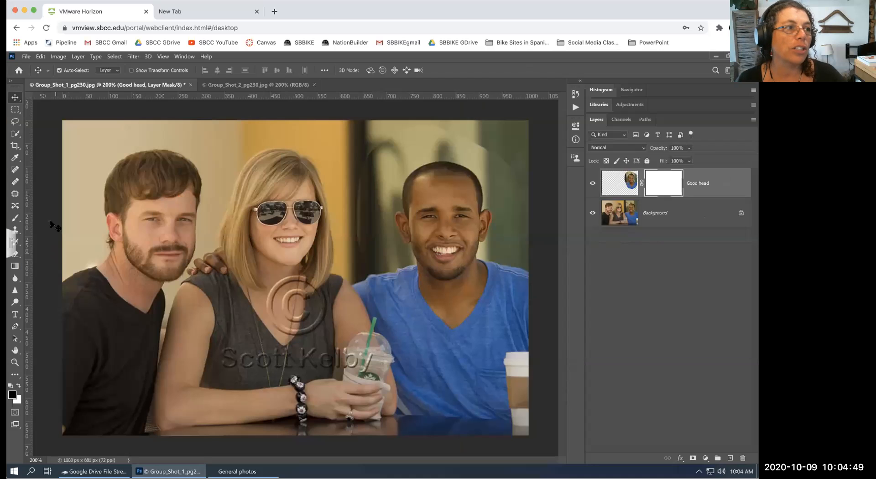
- Activate the Brush tool and set the colours to a white foreground and a black background
{"action": "left_click", "coordinate": [15, 219]}
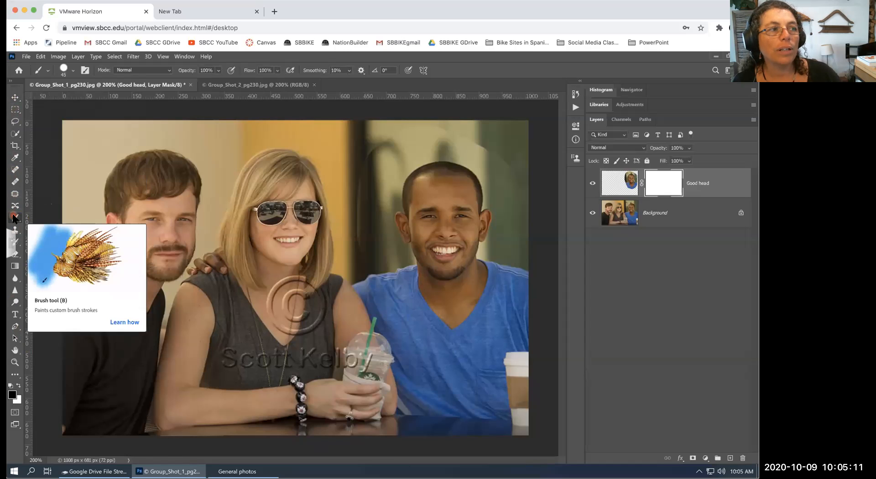
{"action": "left_click", "coordinate": [9, 387]}
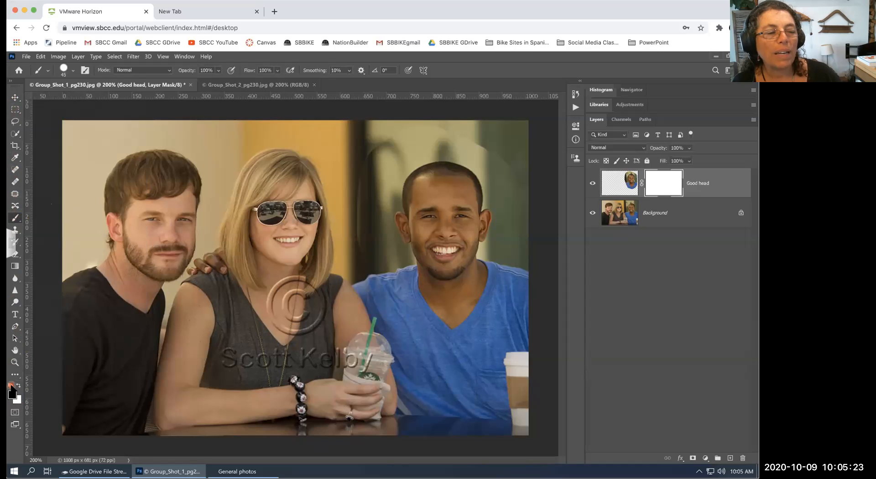
{"action": "key", "text": "x"}
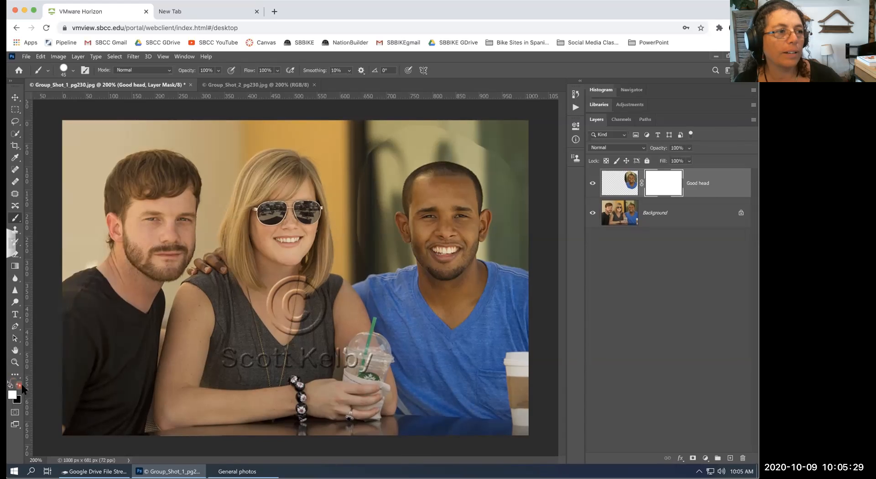
- Swap the foreground and background colours back and forth between white and black, ending with white in the foreground
{"action": "scroll", "coordinate": [24, 383], "scroll_direction": "up", "scroll_amount": 5}
{"action": "scroll", "coordinate": [24, 384], "scroll_direction": "up", "scroll_amount": 1}
{"action": "scroll", "coordinate": [38, 399], "scroll_direction": "left", "scroll_amount": 1}
{"action": "scroll", "coordinate": [38, 399], "scroll_direction": "down", "scroll_amount": 3}
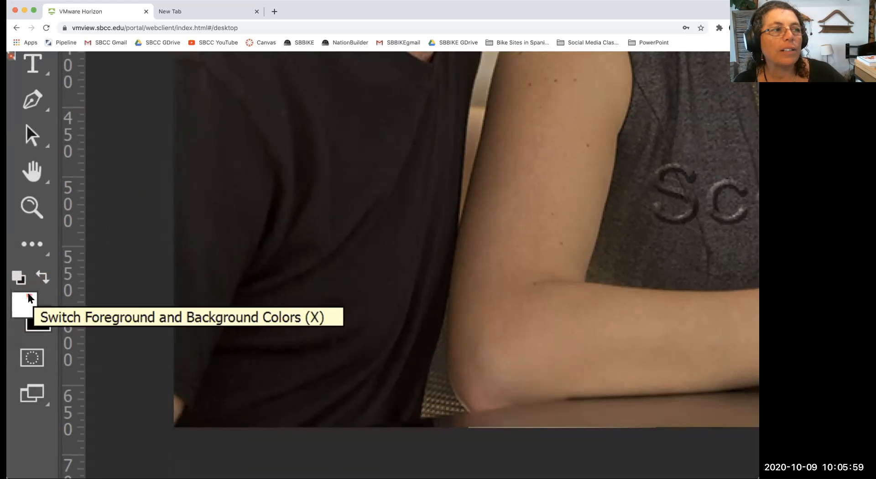
{"action": "left_click", "coordinate": [44, 277]}
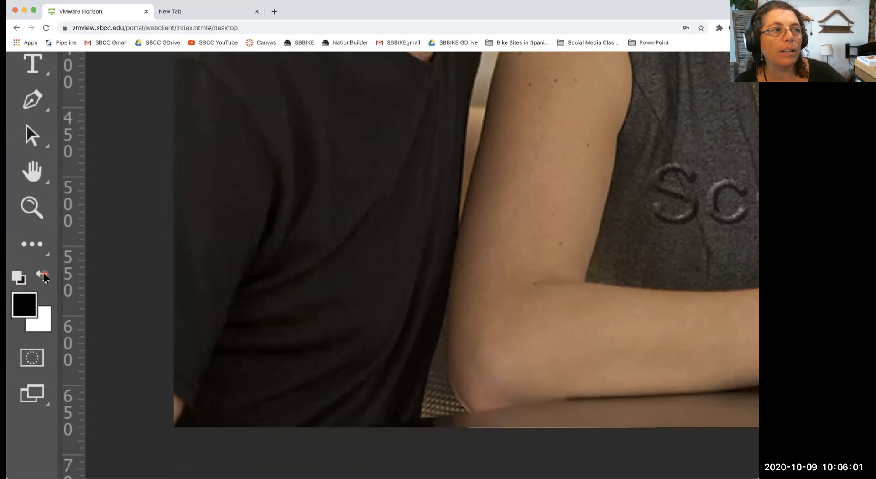
{"action": "left_click", "coordinate": [43, 277]}
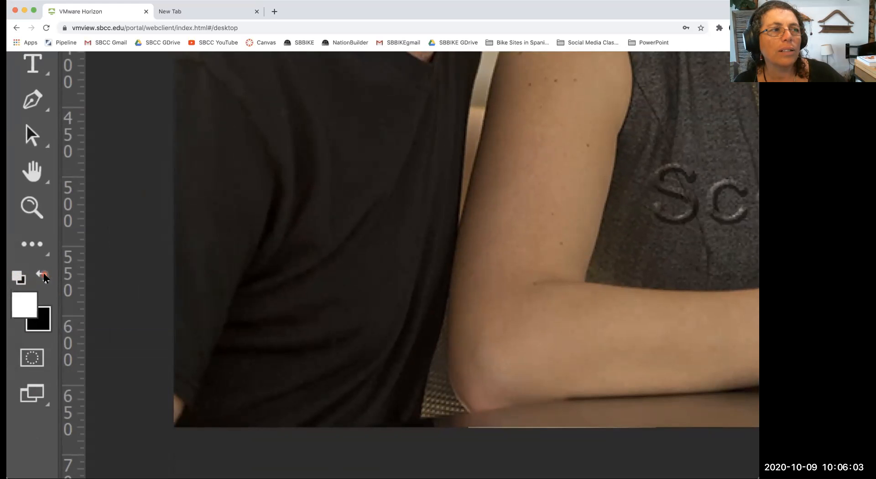
{"action": "left_click", "coordinate": [44, 277]}
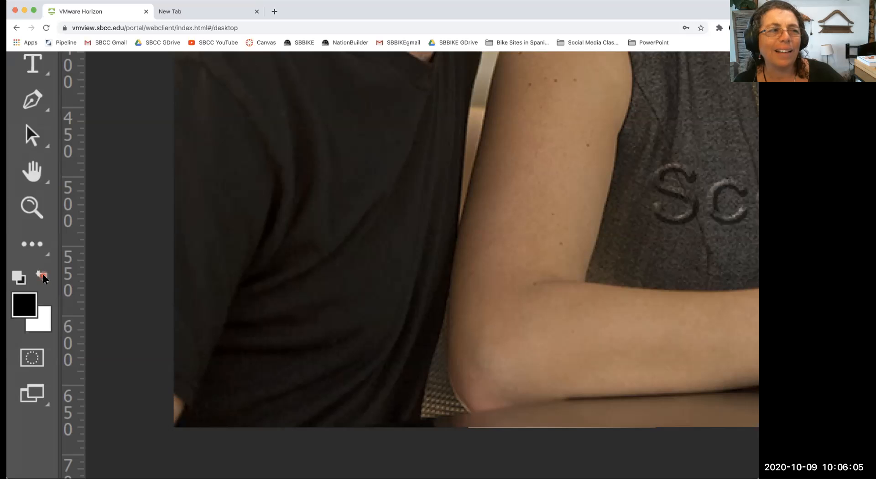
{"action": "left_click", "coordinate": [44, 277]}
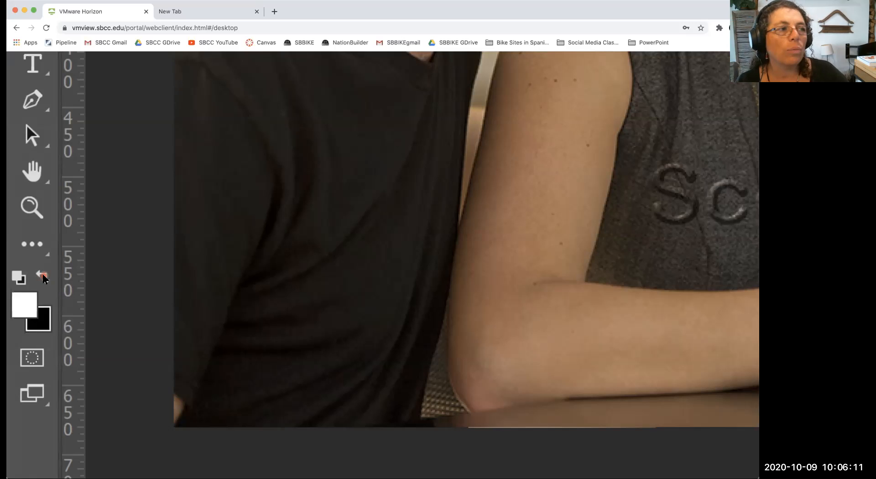
{"action": "left_click", "coordinate": [44, 276]}
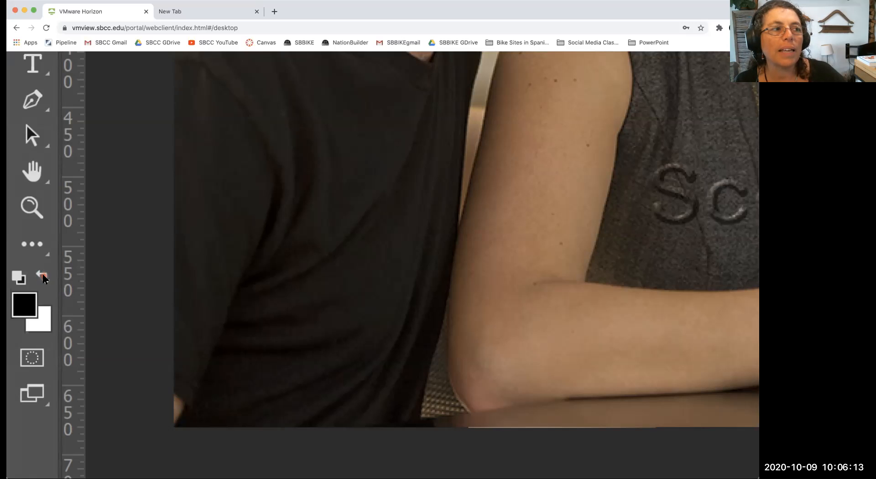
{"action": "left_click", "coordinate": [44, 277]}
{"action": "left_click", "coordinate": [44, 277]}
{"action": "left_click", "coordinate": [43, 277]}
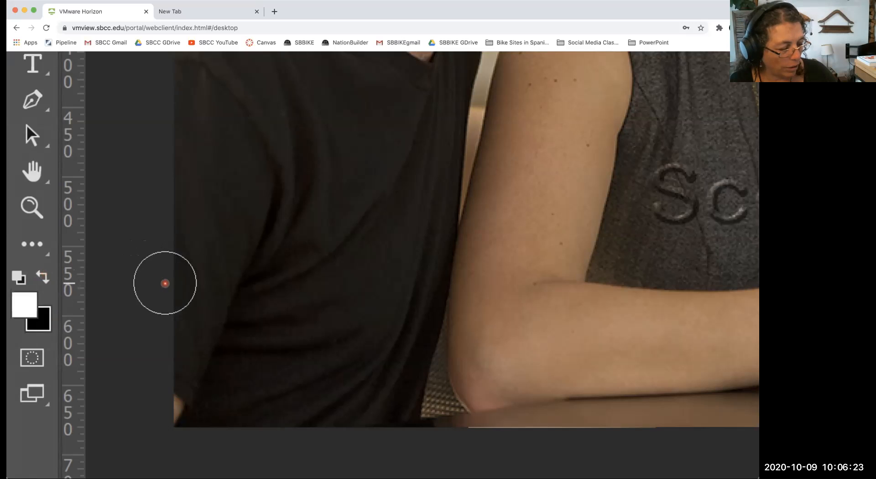
{"action": "key", "text": "x"}
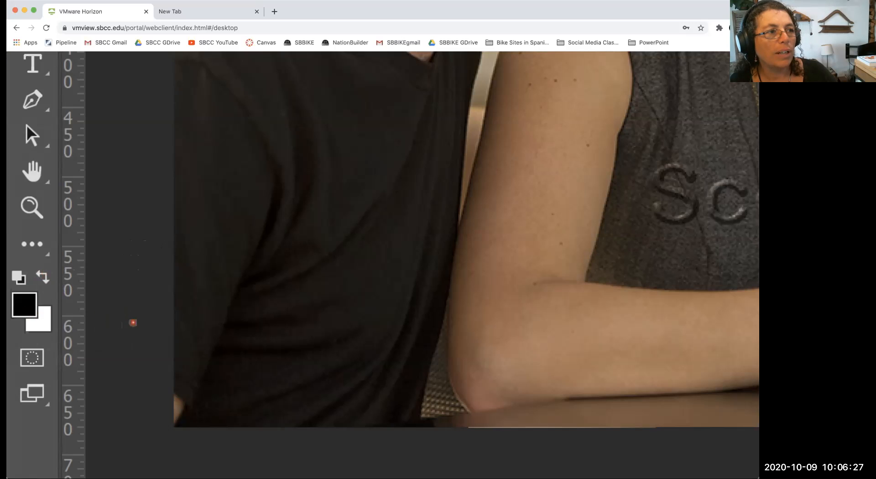
{"action": "key", "text": "x"}
{"action": "key", "text": "x"}
{"action": "key", "text": "x"}
{"action": "key", "text": "x"}
{"action": "key", "text": "x"}
{"action": "key", "text": "x"}
{"action": "key", "text": "x"}
{"action": "key", "text": "x"}
{"action": "key", "text": "x"}
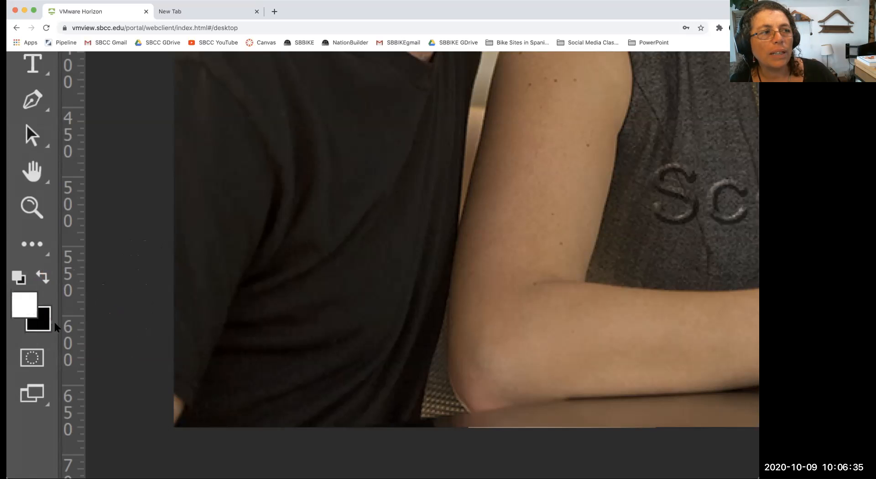
{"action": "key", "text": "x"}
{"action": "key", "text": "x"}
{"action": "key", "text": "x"}
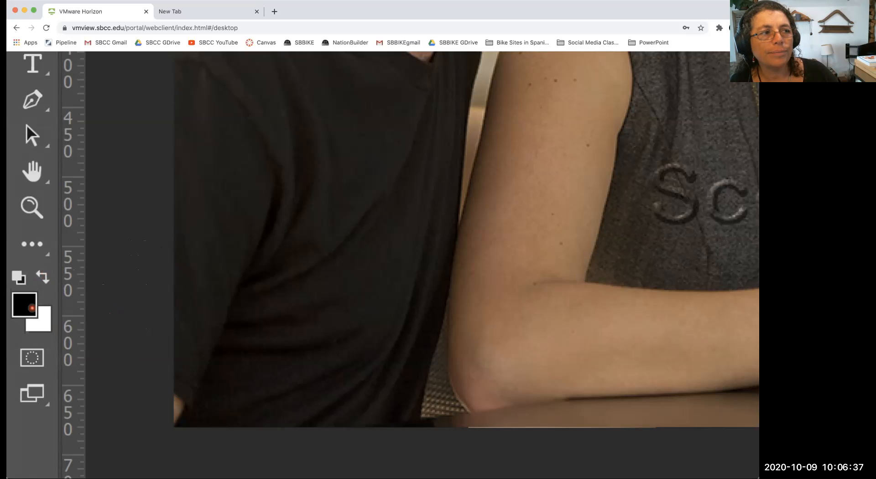
{"action": "key", "text": "x"}
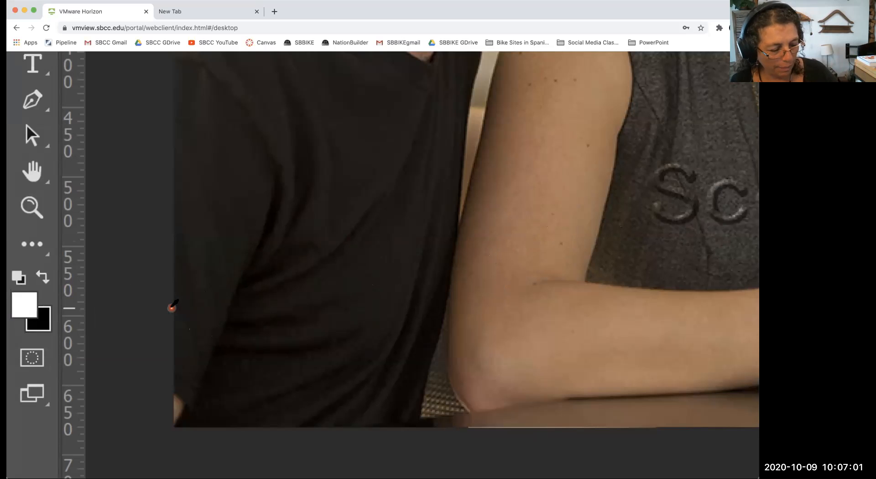
- Check the foreground colour in the Color Picker, first with white and again with black, cancelling the dialog each time
{"action": "scroll", "coordinate": [249, 304], "scroll_direction": "down", "scroll_amount": 5}
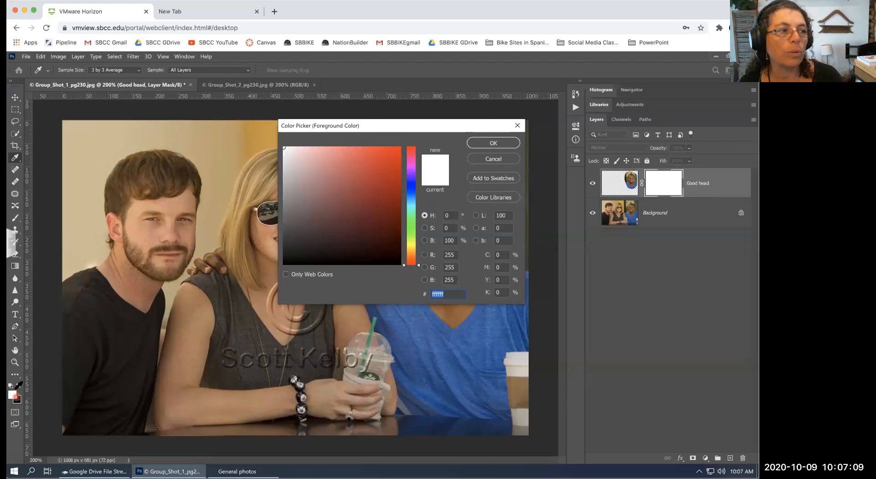
{"action": "left_click", "coordinate": [491, 157]}
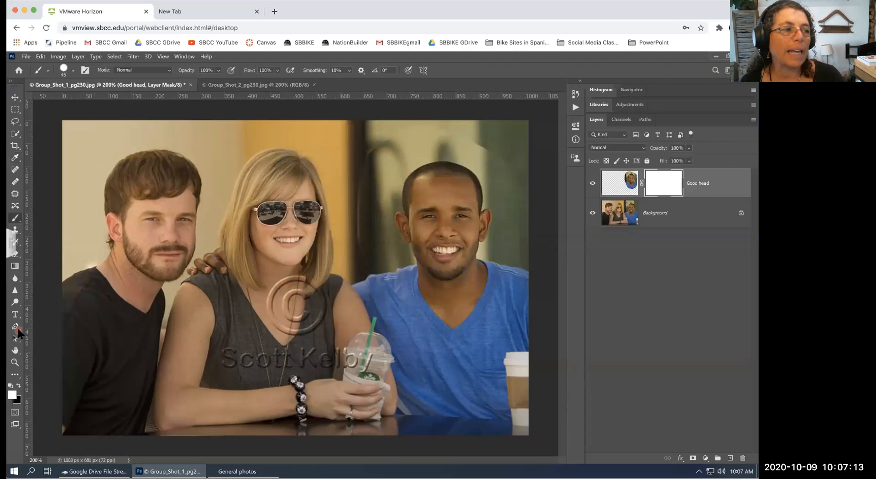
{"action": "left_click", "coordinate": [13, 396]}
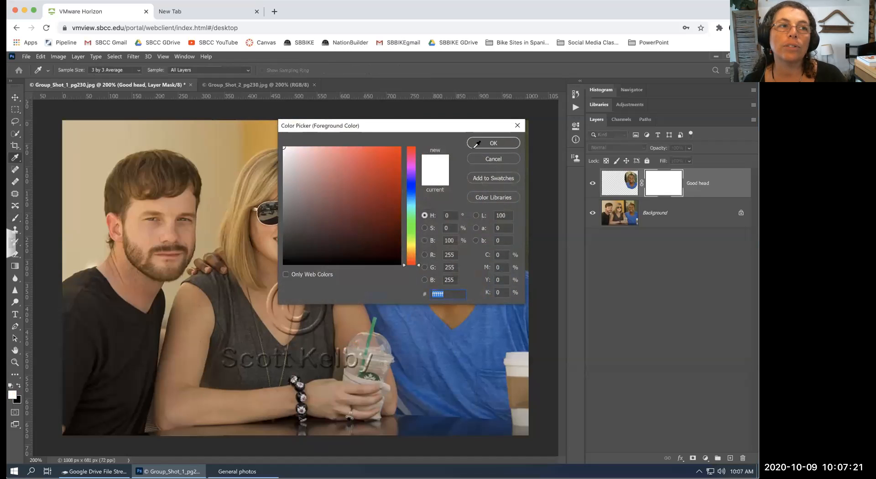
{"action": "left_click", "coordinate": [496, 158]}
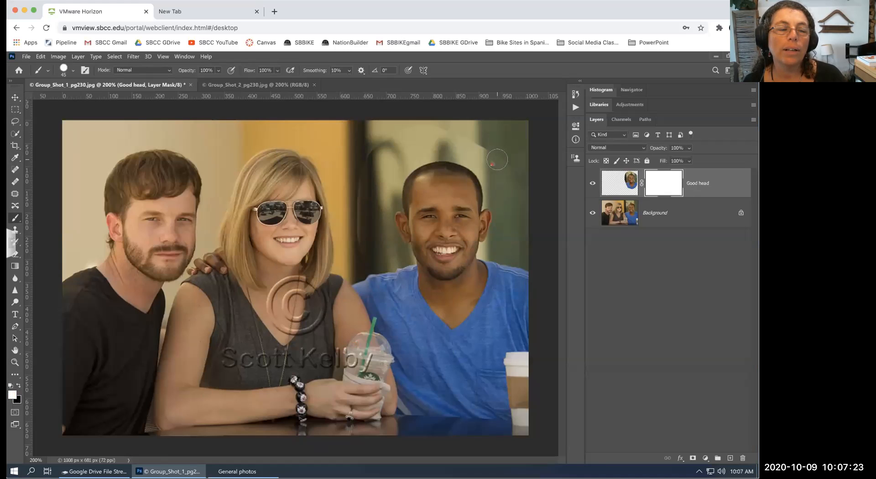
{"action": "left_click", "coordinate": [19, 386]}
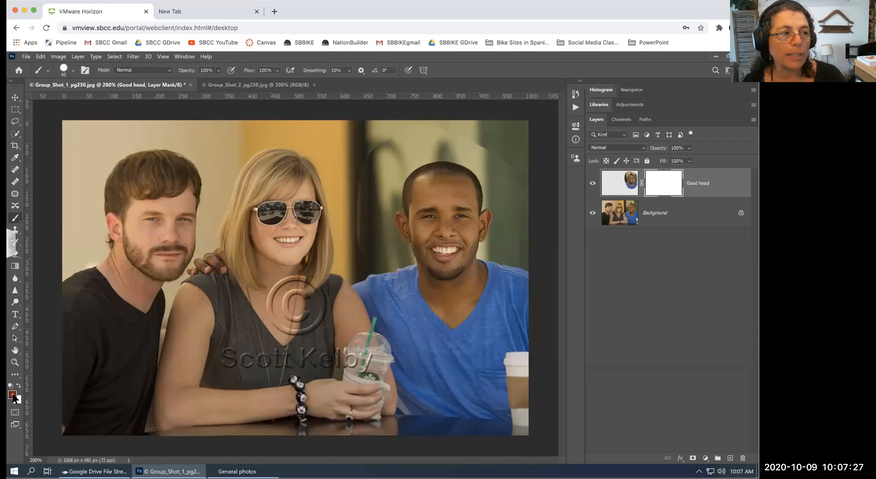
{"action": "left_click", "coordinate": [13, 395]}
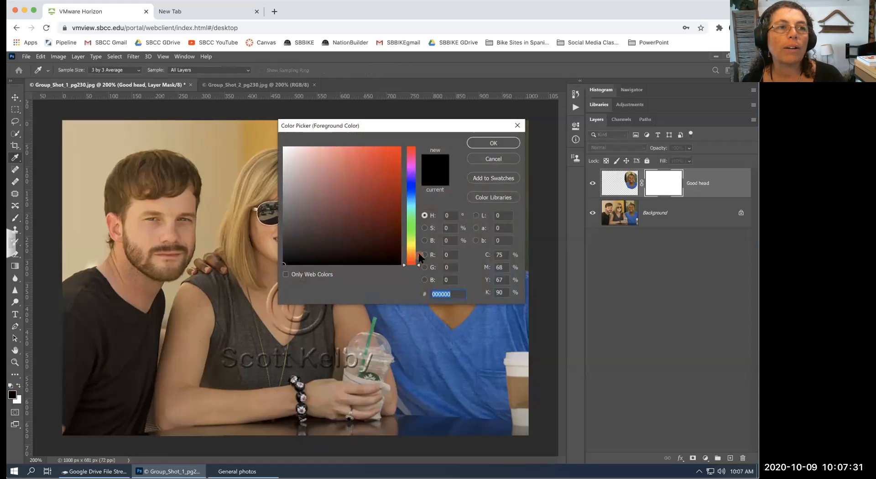
{"action": "left_click", "coordinate": [495, 158]}
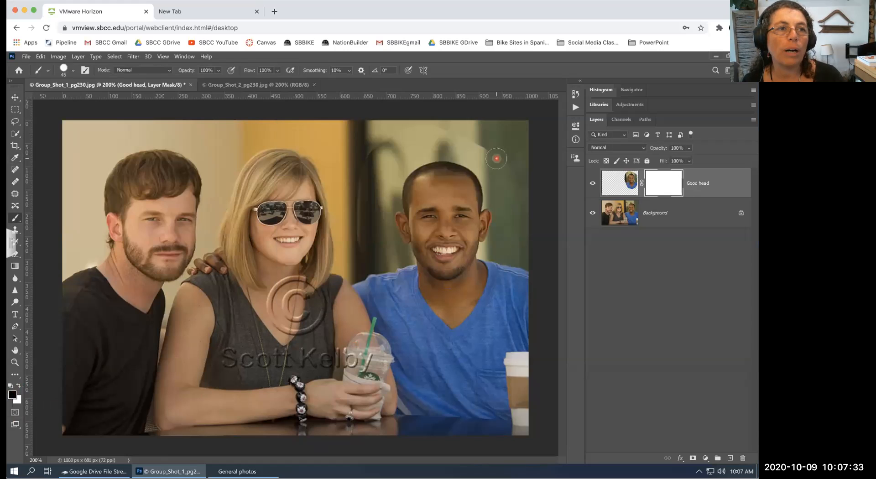
- Swap the foreground and background colours several times, finishing with white as the foreground colour
{"action": "left_click", "coordinate": [18, 384]}
{"action": "left_click", "coordinate": [19, 384]}
{"action": "key", "text": "x"}
{"action": "key", "text": "x"}
{"action": "key", "text": "x"}
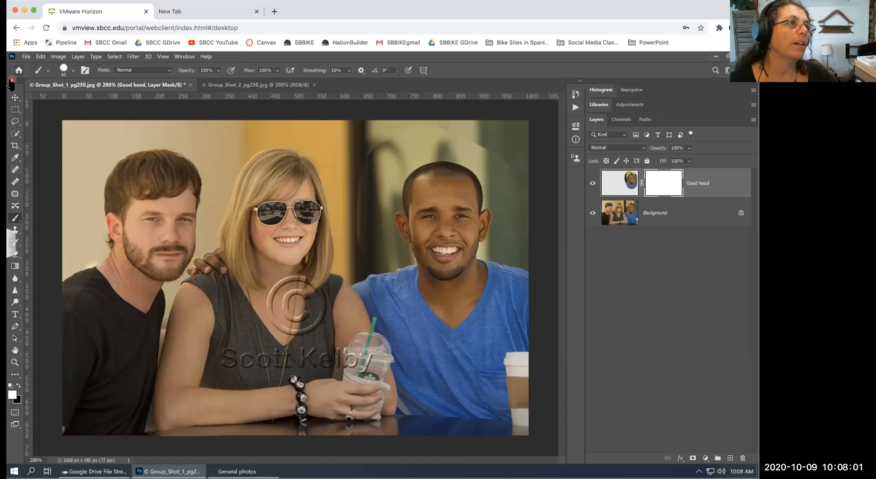
- Expand the toolbar to a two-column layout
{"action": "scroll", "coordinate": [17, 86], "scroll_direction": "up", "scroll_amount": 5}
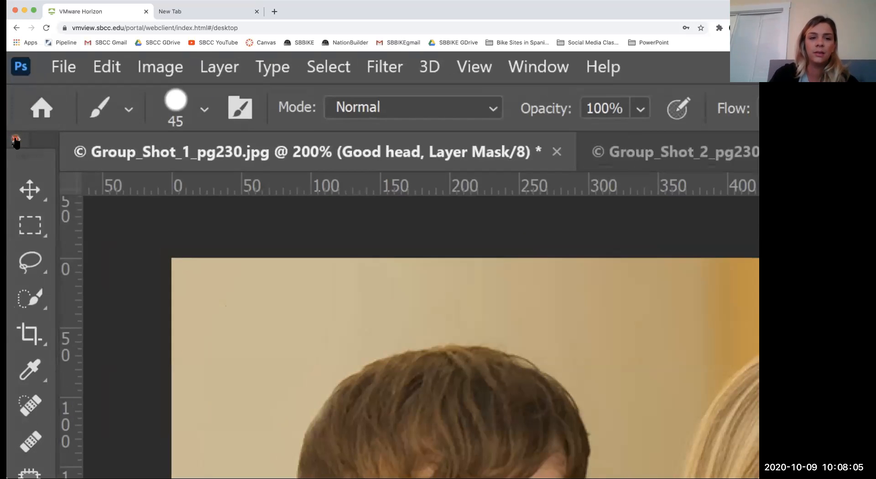
{"action": "left_click", "coordinate": [16, 140]}
{"action": "scroll", "coordinate": [17, 140], "scroll_direction": "down", "scroll_amount": 3}
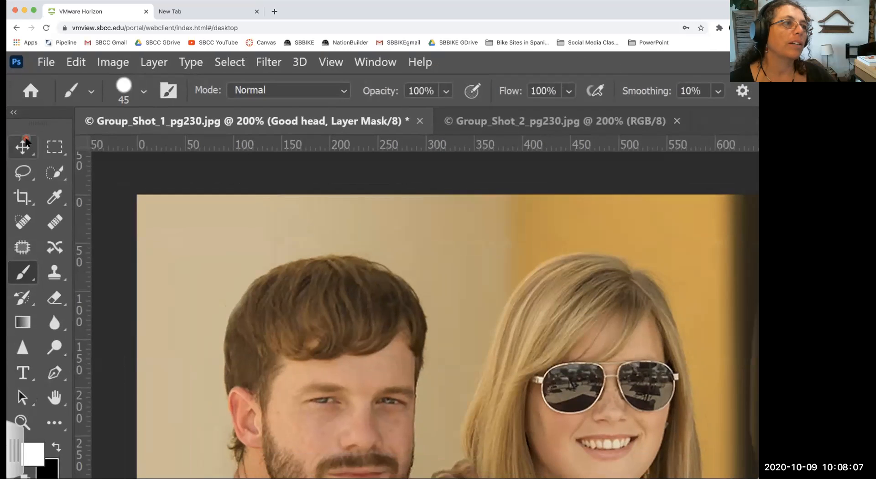
{"action": "scroll", "coordinate": [26, 143], "scroll_direction": "down", "scroll_amount": 4}
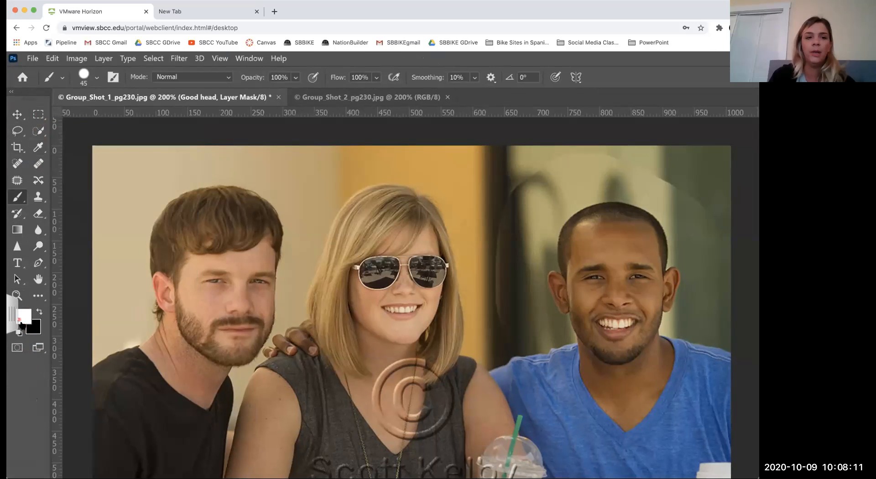
- Alternate the white and black foreground and background colours repeatedly, ending on a white foreground
{"action": "left_click", "coordinate": [39, 311]}
{"action": "left_click", "coordinate": [39, 311]}
{"action": "left_click", "coordinate": [39, 311]}
{"action": "left_click", "coordinate": [38, 312]}
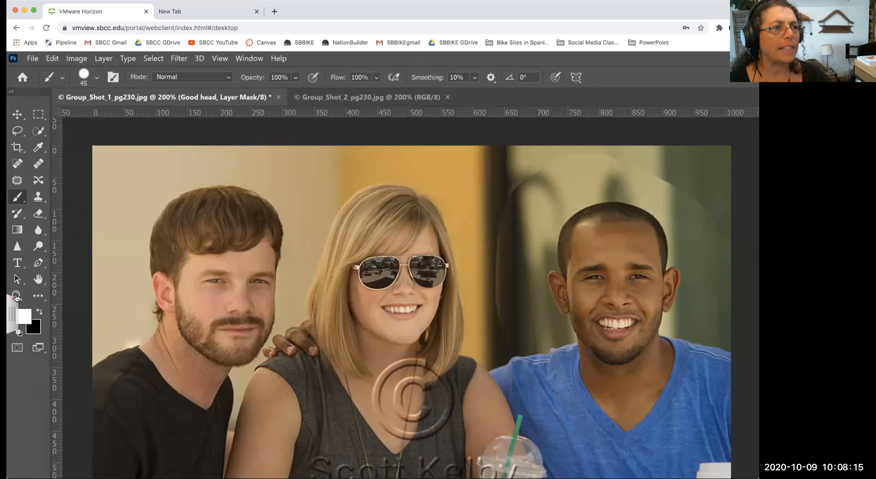
{"action": "left_click", "coordinate": [39, 311]}
{"action": "left_click", "coordinate": [38, 311]}
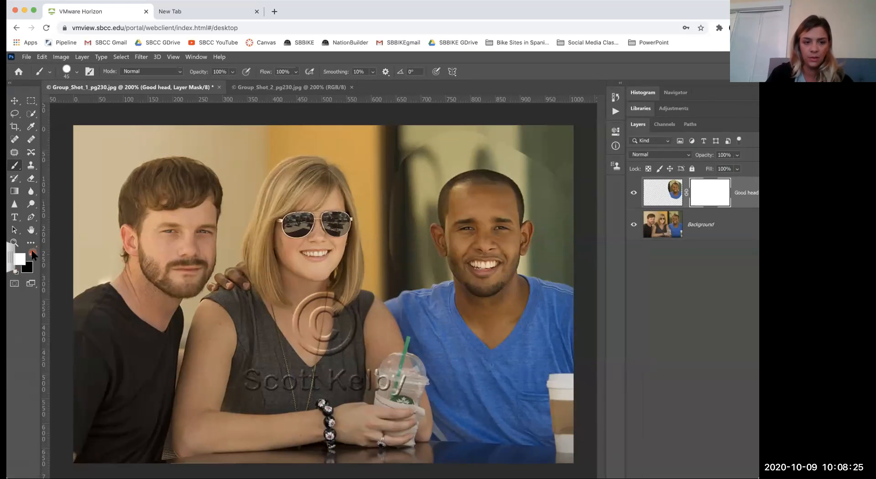
- Collapse the toolbar to a single column, and expand it back to two columns
{"action": "left_click", "coordinate": [10, 83]}
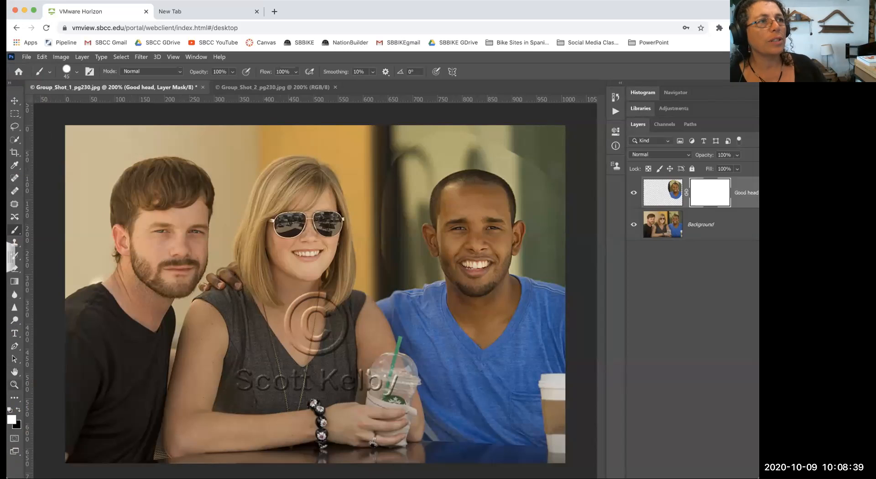
{"action": "left_click", "coordinate": [9, 82]}
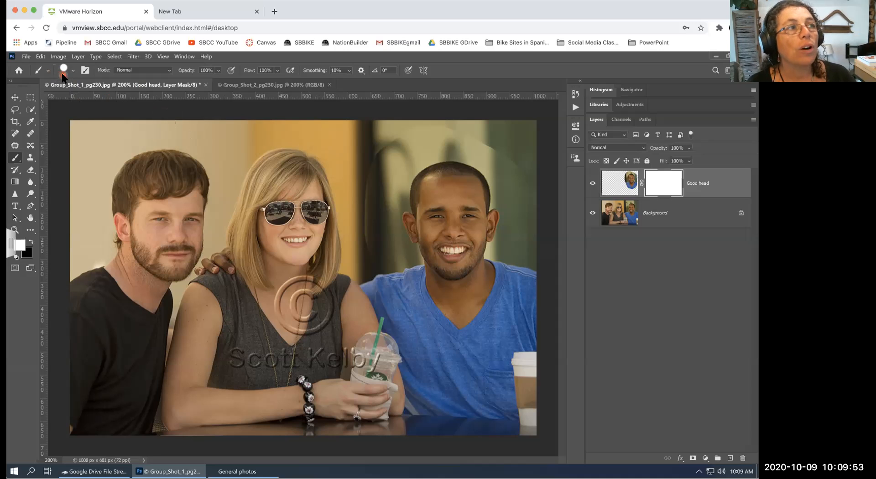
- Try out different brush sizes over the photo, enlarging the tip to 175 px
{"action": "left_click", "coordinate": [361, 168]}
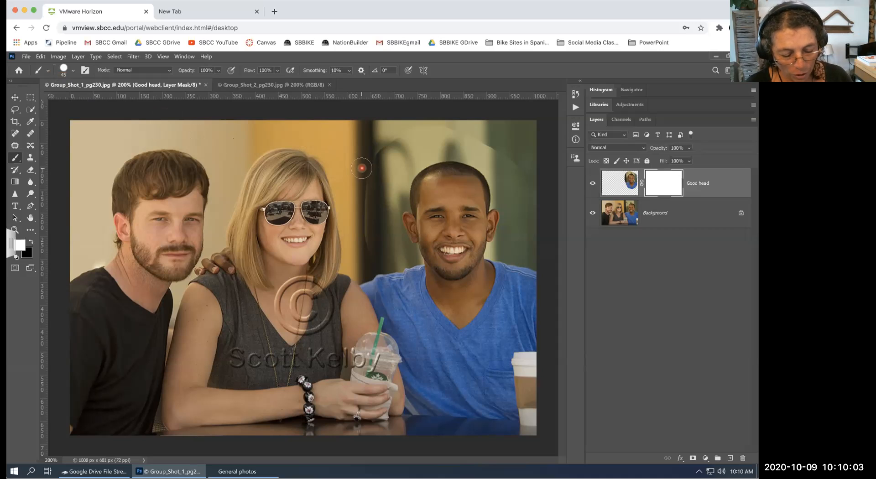
{"action": "key", "text": "bracketright"}
{"action": "key", "text": "bracketright"}
{"action": "key", "text": "bracketright"}
{"action": "key", "text": "bracketright"}
{"action": "key", "text": "bracketright"}
{"action": "key", "text": "bracketright"}
{"action": "key", "text": "bracketright"}
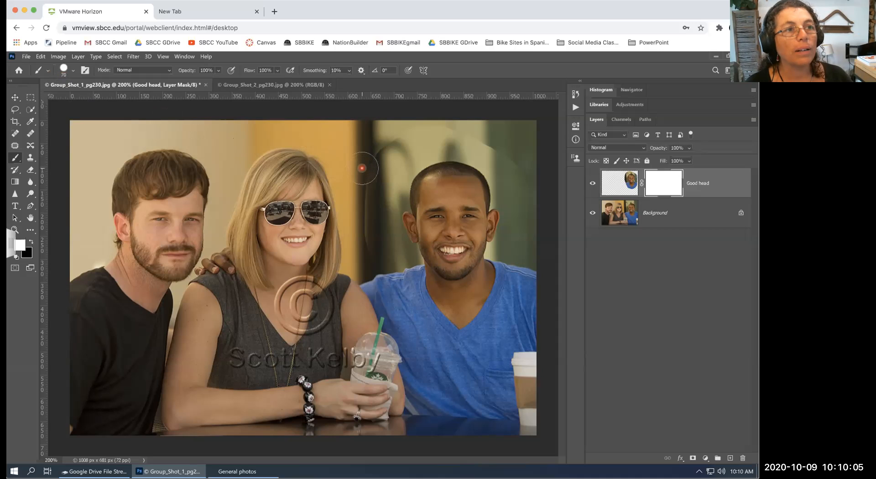
{"action": "key", "text": "bracketleft"}
{"action": "key", "text": "bracketleft"}
{"action": "key", "text": "bracketleft"}
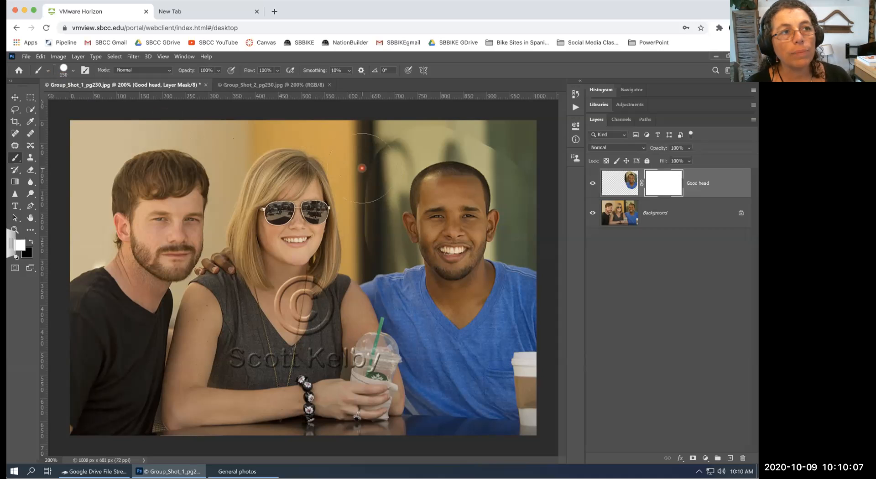
{"action": "key", "text": "bracketright"}
{"action": "key", "text": "bracketright"}
{"action": "key", "text": "bracketright"}
{"action": "key", "text": "bracketright"}
{"action": "key", "text": "bracketright"}
{"action": "key", "text": "bracketright"}
{"action": "key", "text": "bracketright"}
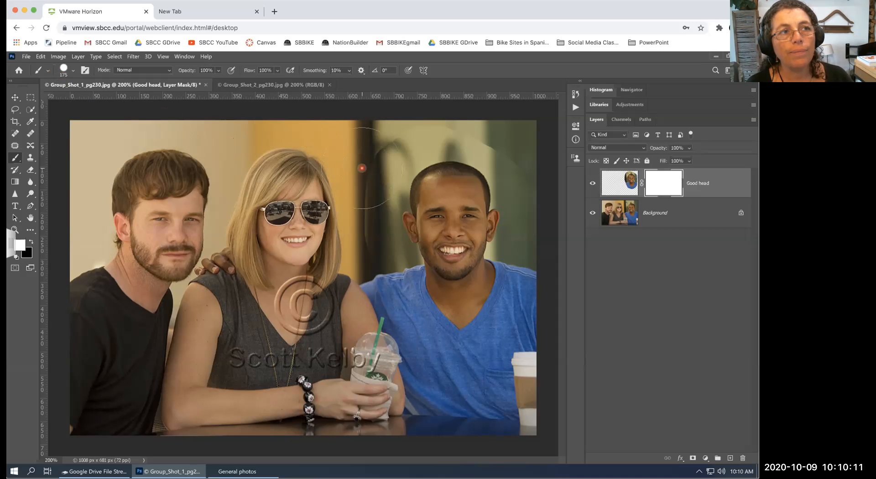
- Reduce the brush size in increments, finishing at 90 px
{"action": "key", "text": "bracketleft"}
{"action": "key", "text": "bracketleft"}
{"action": "key", "text": "bracketleft"}
{"action": "key", "text": "bracketleft"}
{"action": "key", "text": "bracketleft"}
{"action": "key", "text": "bracketleft"}
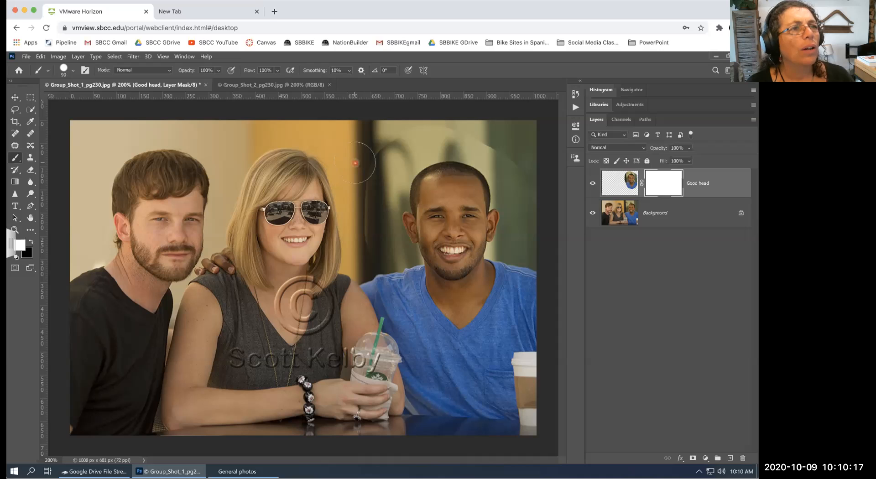
{"action": "key", "text": "bracketleft"}
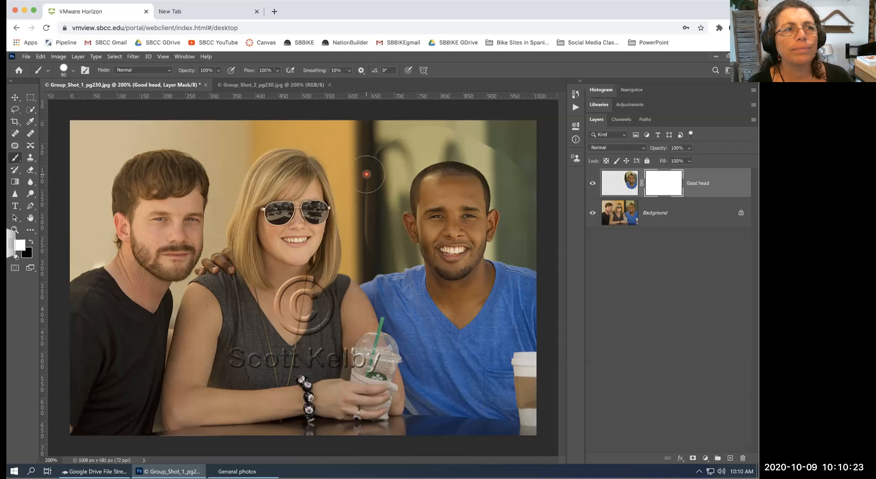
{"action": "key", "text": "bracketright"}
{"action": "key", "text": "bracketright"}
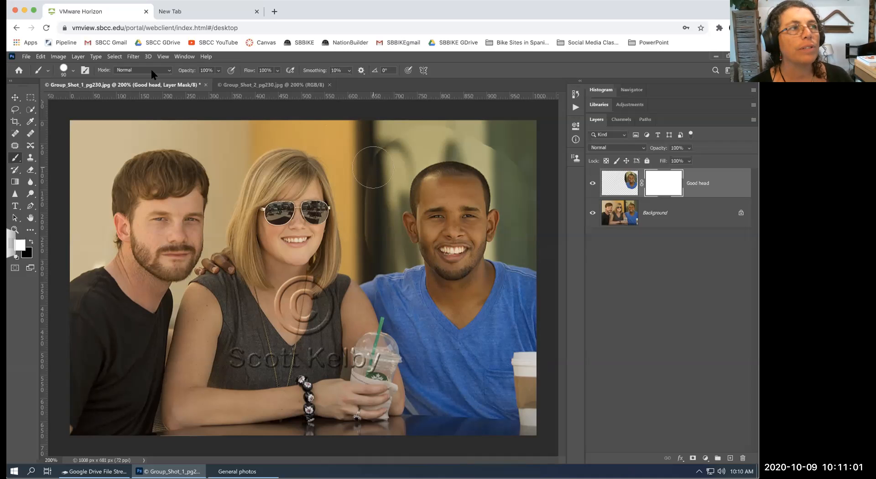
- Compare 0% and 100% brush hardness, finishing with a fully soft tip at 0%
{"action": "left_click", "coordinate": [72, 68]}
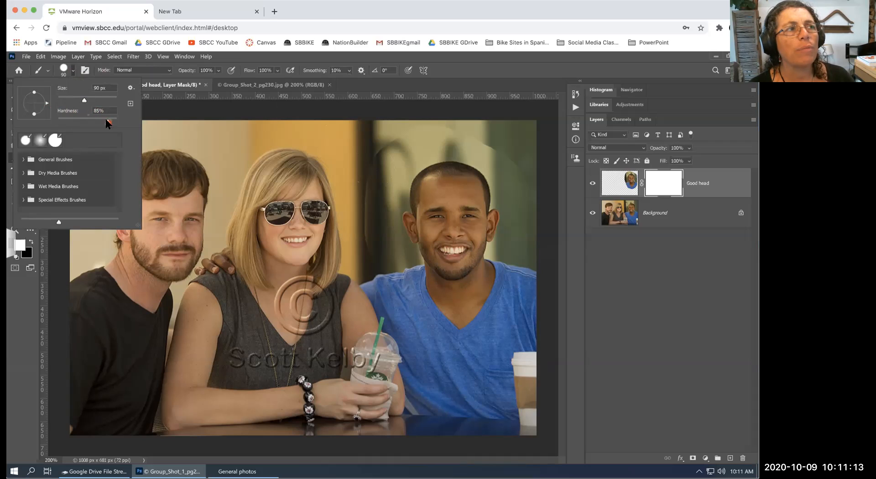
{"action": "left_click_drag", "start_coordinate": [107, 121], "coordinate": [42, 118]}
{"action": "left_click", "coordinate": [99, 107]}
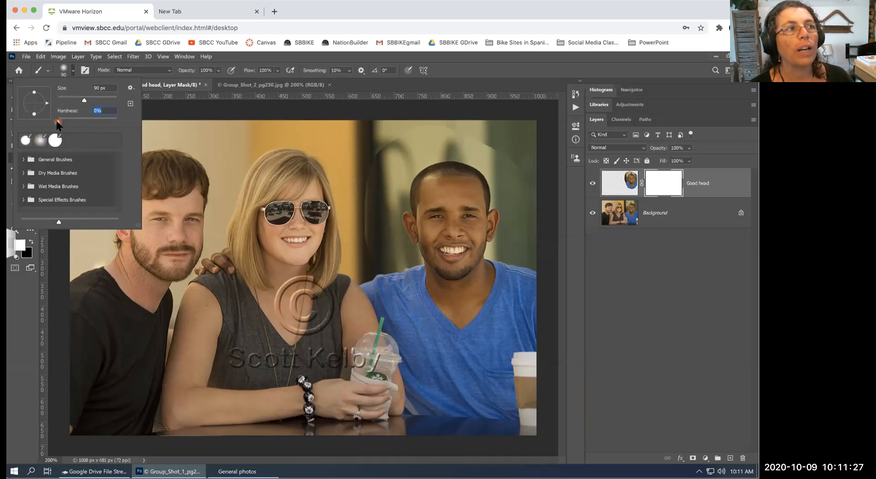
{"action": "left_click_drag", "start_coordinate": [58, 119], "coordinate": [116, 117]}
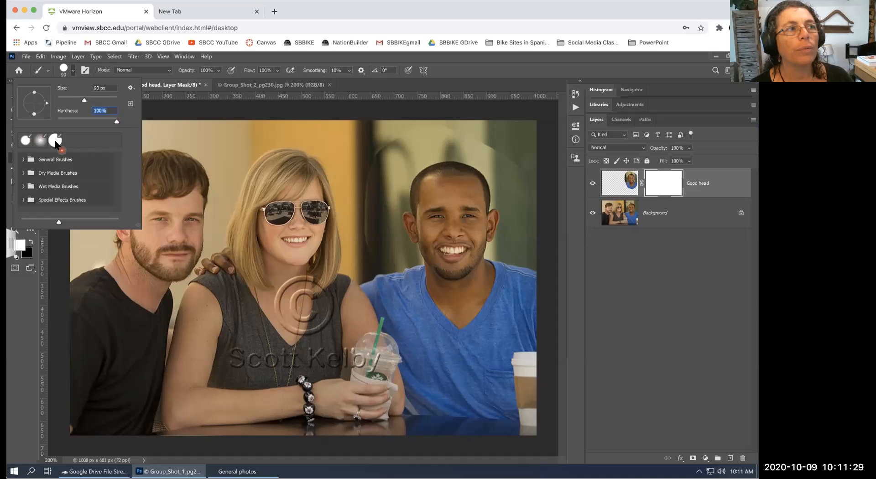
{"action": "left_click_drag", "start_coordinate": [116, 121], "coordinate": [41, 126]}
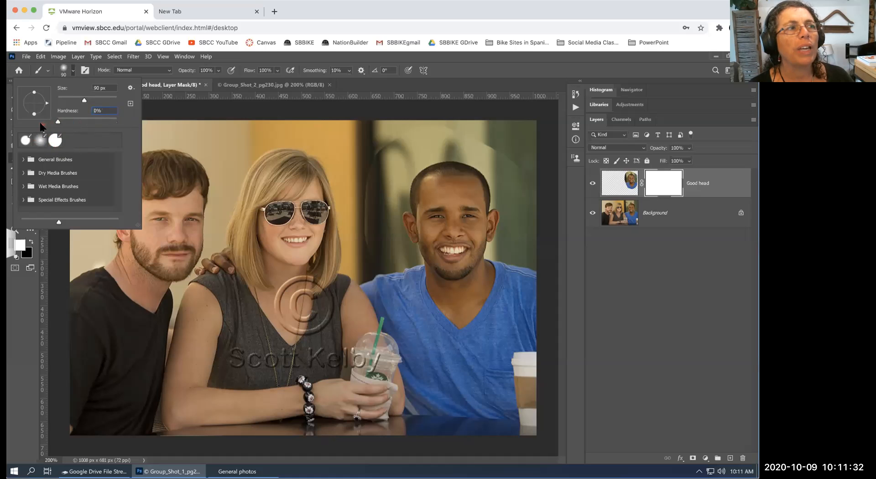
{"action": "left_click", "coordinate": [97, 112]}
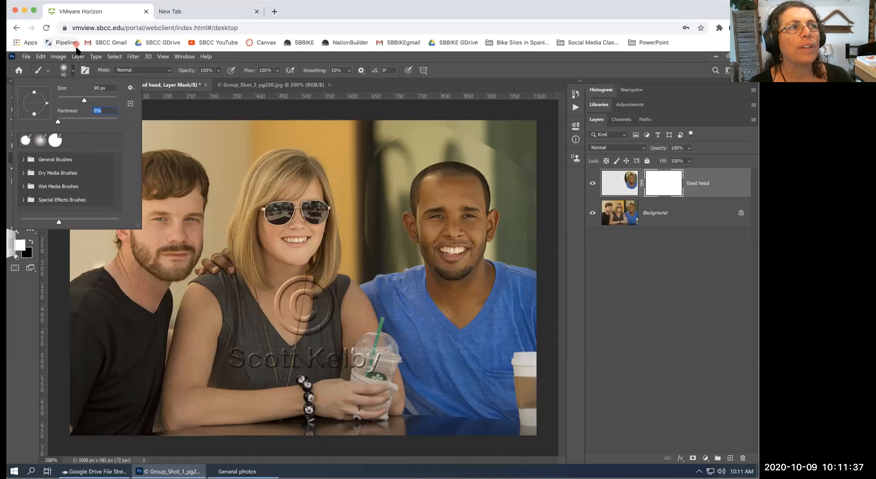
- Switch the brush hardness to 100% and back to 0%, and enlarge the brush to 125 px
{"action": "left_click", "coordinate": [230, 54]}
{"action": "left_click", "coordinate": [59, 70]}
{"action": "left_click", "coordinate": [72, 70]}
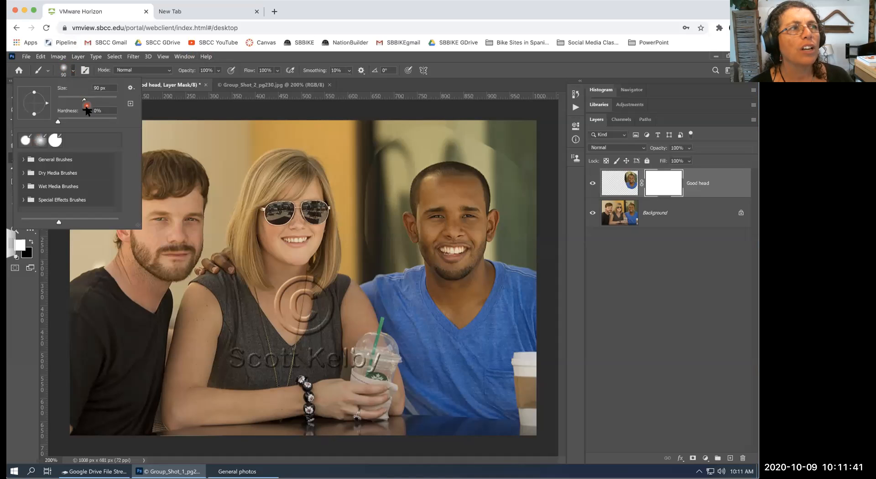
{"action": "left_click_drag", "start_coordinate": [64, 119], "coordinate": [121, 118]}
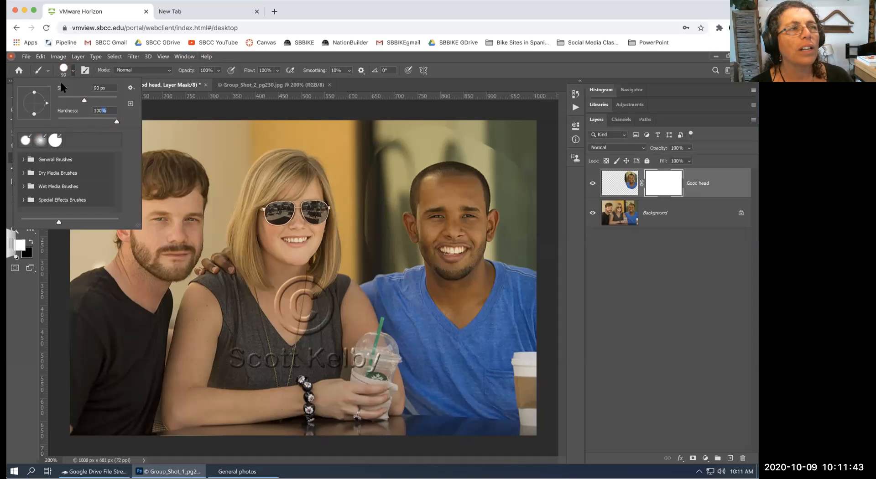
{"action": "left_click", "coordinate": [94, 107]}
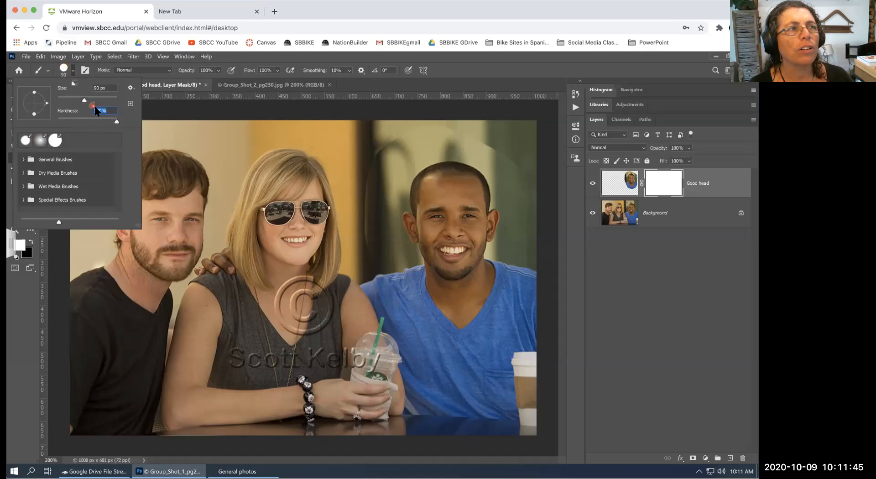
{"action": "left_click_drag", "start_coordinate": [117, 121], "coordinate": [48, 117]}
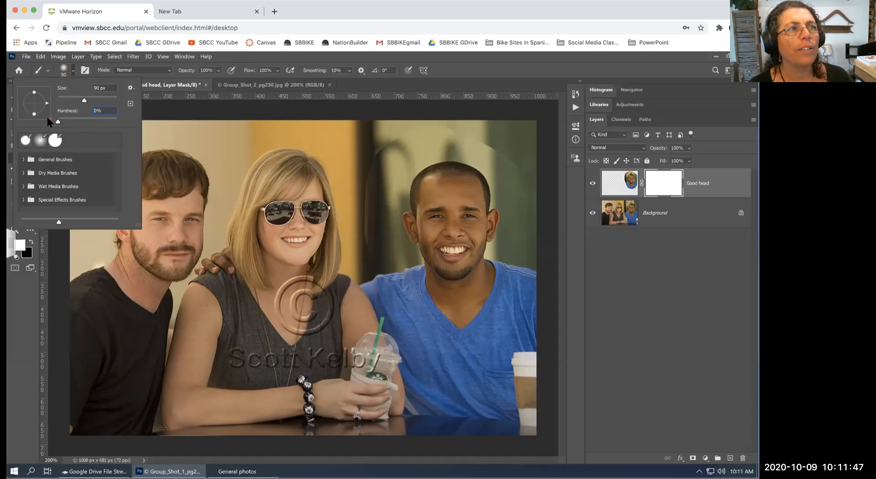
{"action": "left_click", "coordinate": [60, 69]}
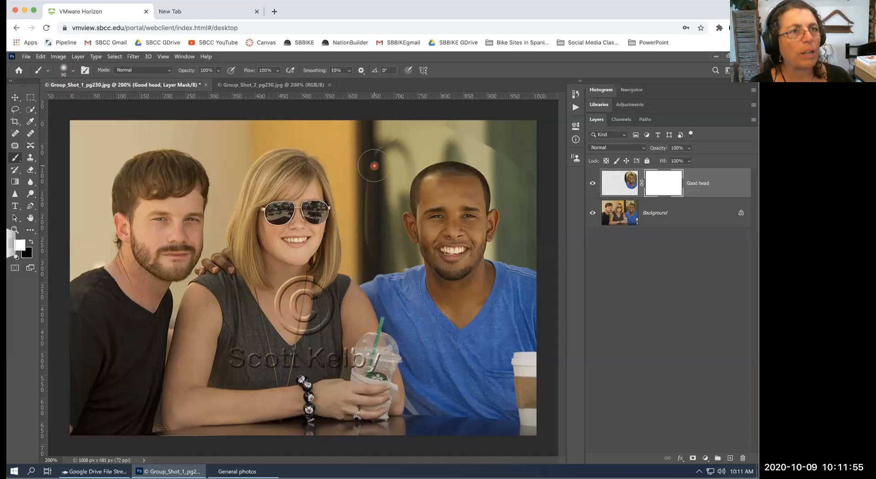
{"action": "key", "text": "bracketright"}
{"action": "key", "text": "bracketright"}
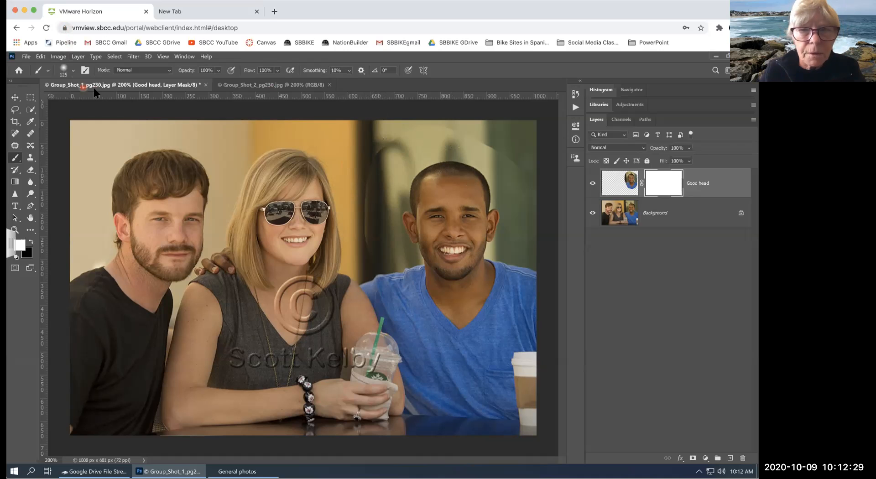
- Review the brush size and hardness options, the detailed Brush Settings and the tool presets, closing each without changes
{"action": "left_click", "coordinate": [72, 72]}
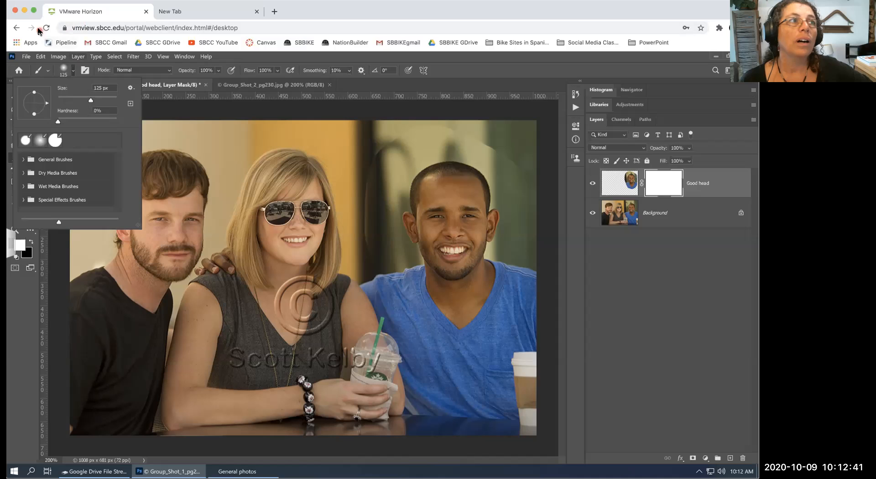
{"action": "left_click", "coordinate": [71, 74]}
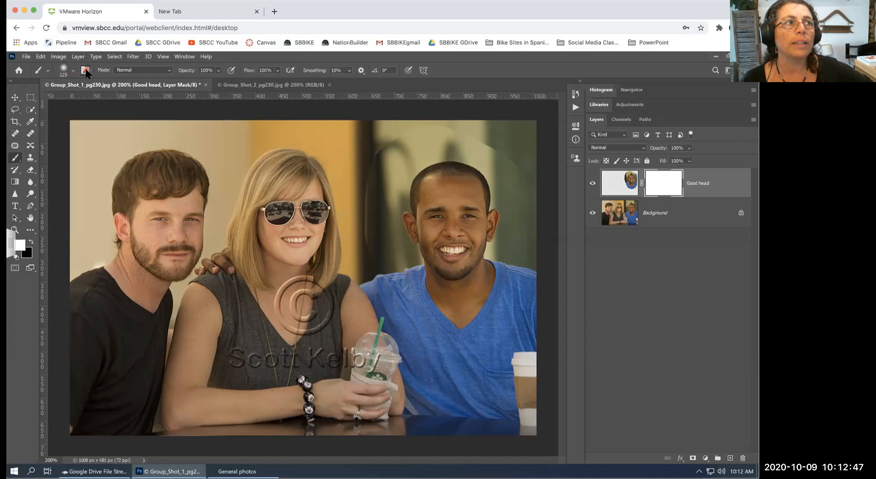
{"action": "left_click", "coordinate": [83, 69]}
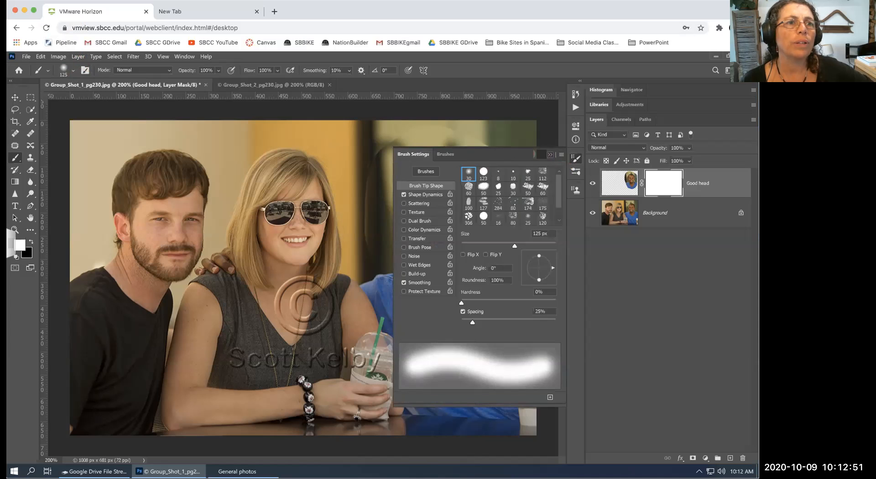
{"action": "left_click", "coordinate": [550, 155]}
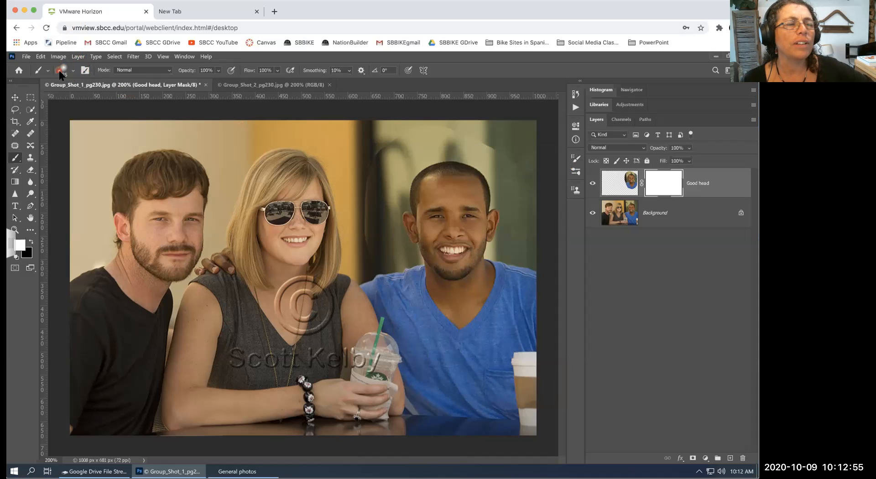
{"action": "left_click", "coordinate": [71, 70]}
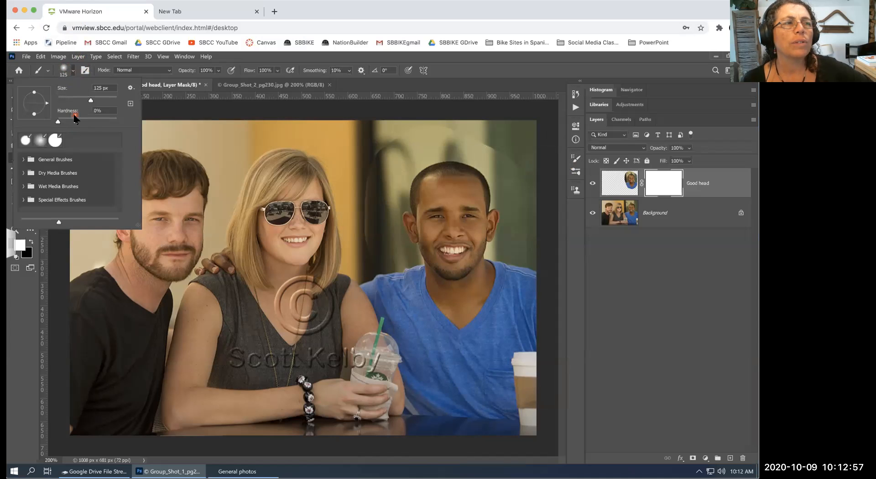
{"action": "left_click", "coordinate": [70, 66]}
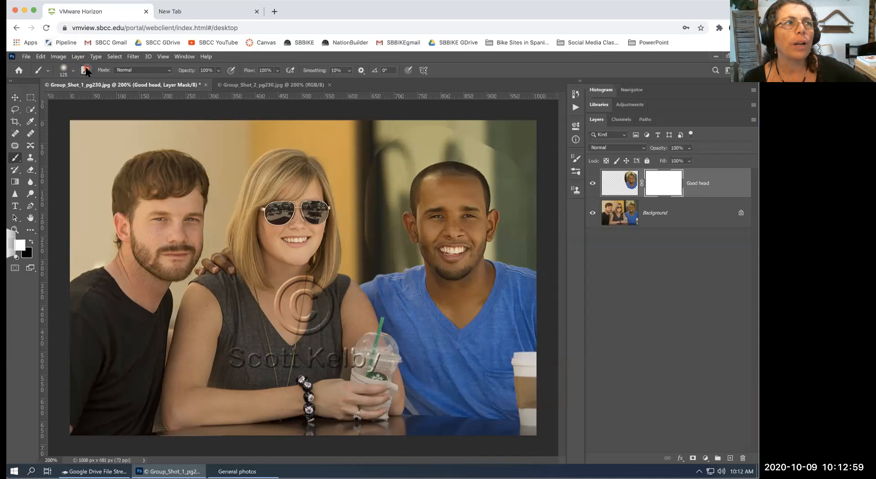
{"action": "left_click", "coordinate": [47, 69]}
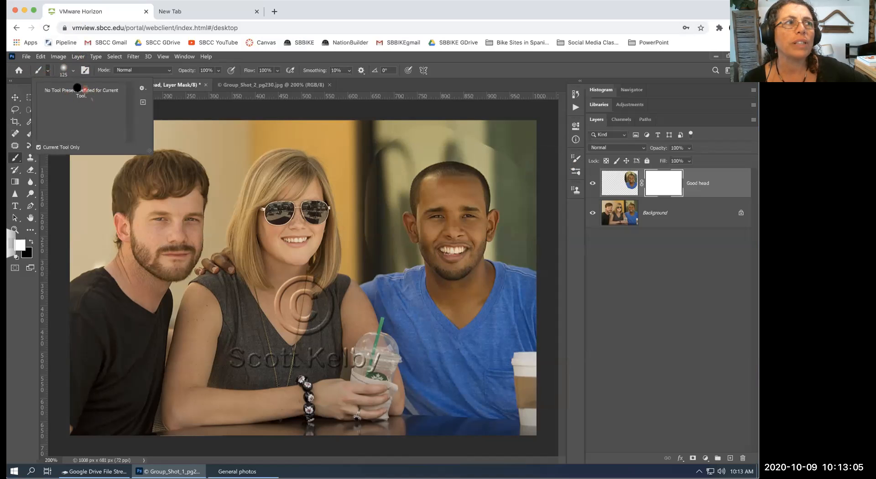
{"action": "left_click", "coordinate": [45, 68]}
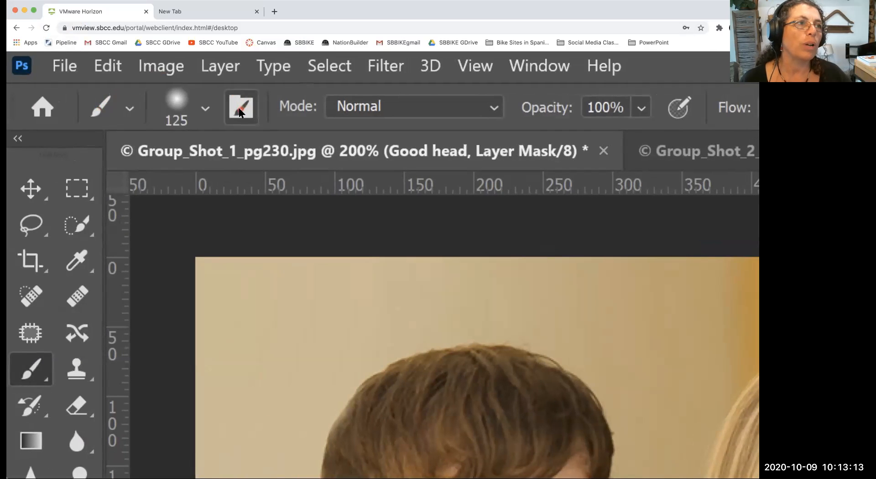
- Try a small, hard brush with a size of 20 px and a hardness of 91%
{"action": "left_click", "coordinate": [204, 106]}
{"action": "left_click_drag", "start_coordinate": [182, 187], "coordinate": [176, 187]}
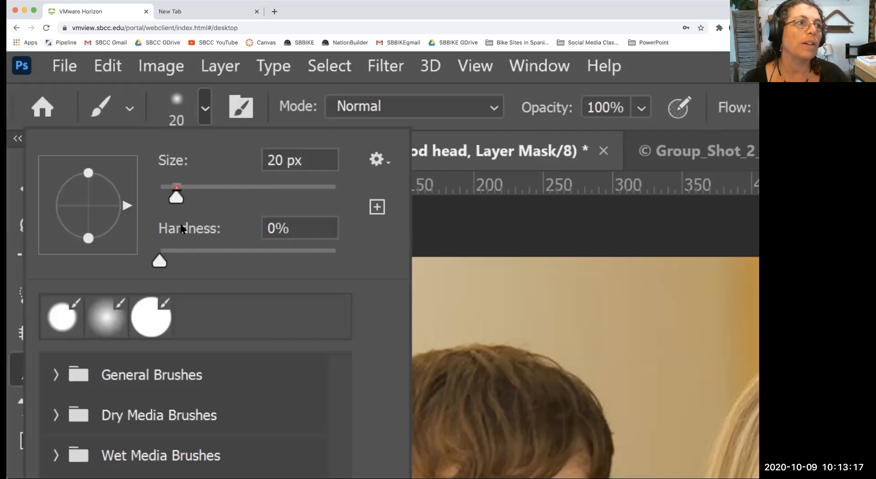
{"action": "left_click_drag", "start_coordinate": [161, 259], "coordinate": [319, 272]}
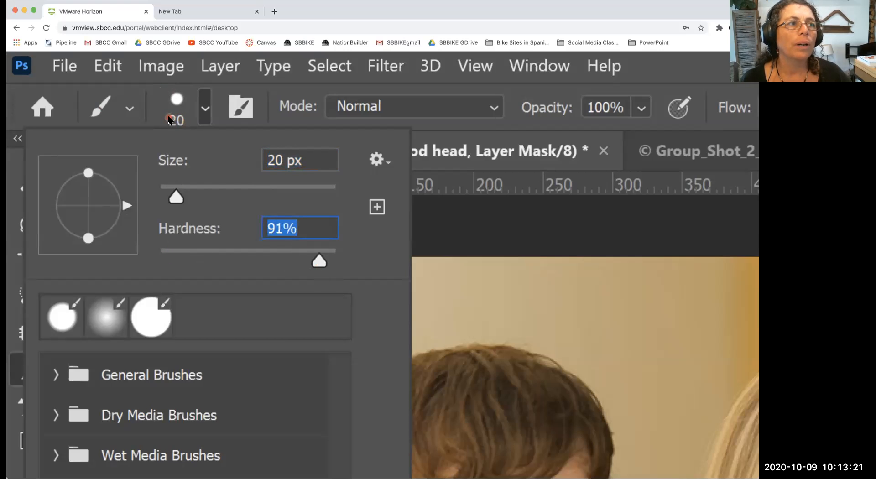
{"action": "left_click", "coordinate": [204, 106]}
- Set the brush to a soft tip with 0% hardness and a size of 120 px
{"action": "left_click", "coordinate": [181, 104]}
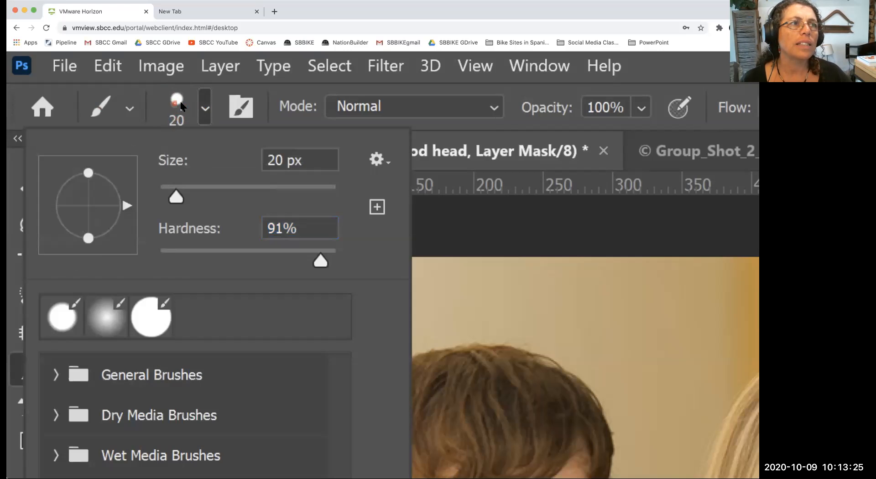
{"action": "left_click_drag", "start_coordinate": [173, 200], "coordinate": [178, 197]}
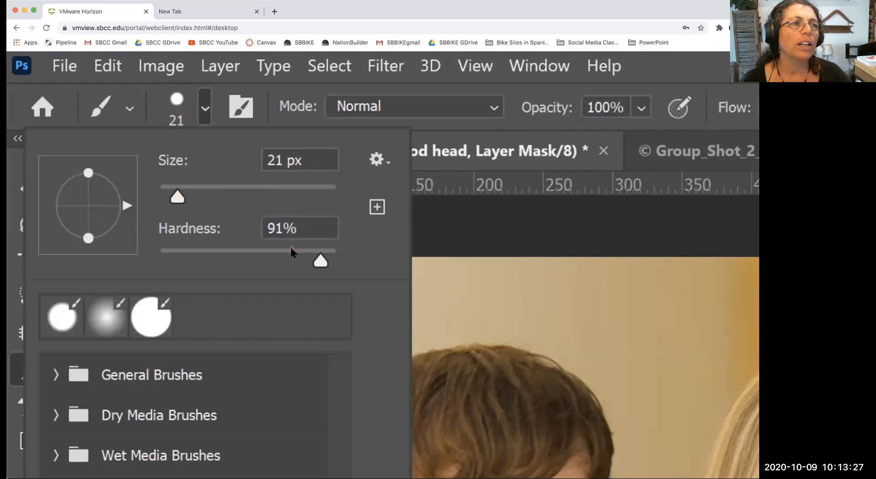
{"action": "left_click_drag", "start_coordinate": [320, 261], "coordinate": [159, 263]}
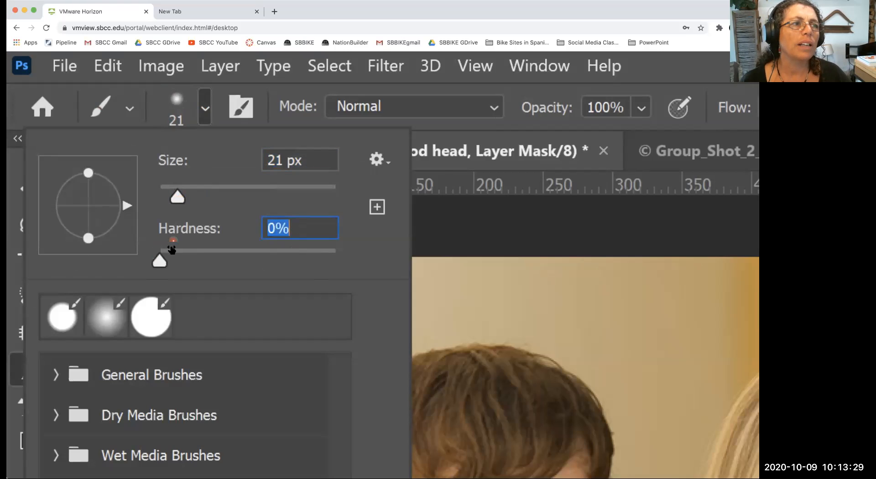
{"action": "left_click_drag", "start_coordinate": [184, 196], "coordinate": [256, 197]}
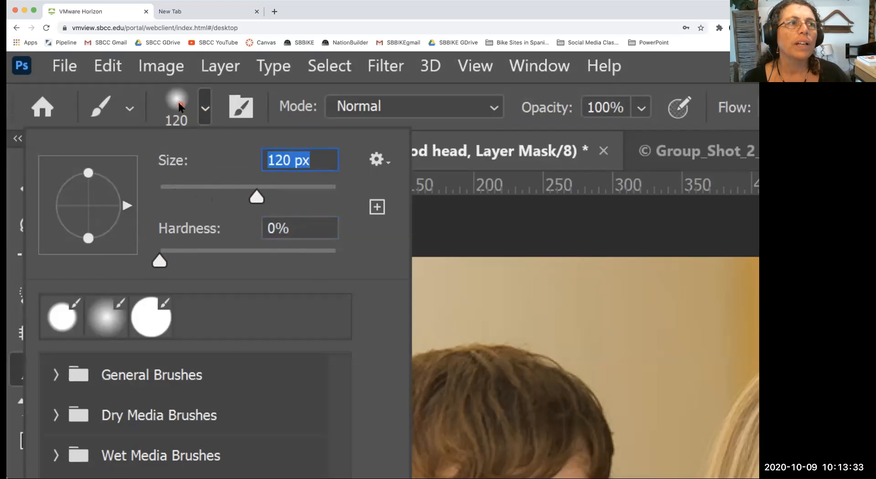
{"action": "left_click", "coordinate": [178, 102]}
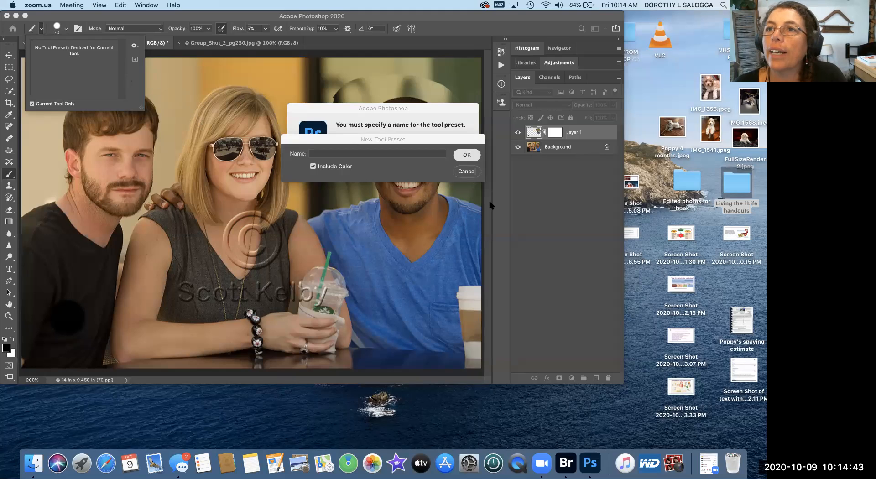
- Dismiss the missing-name warning and cancel creating the new tool preset
{"action": "left_click", "coordinate": [467, 173]}
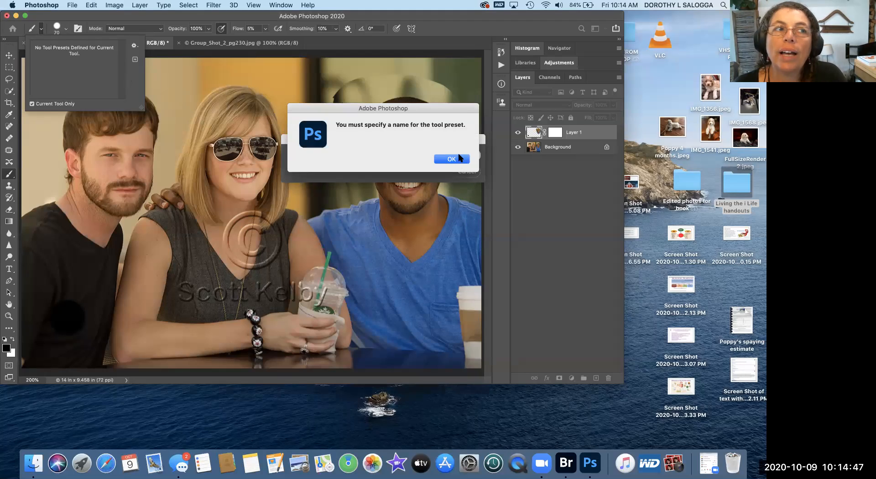
{"action": "left_click", "coordinate": [460, 160]}
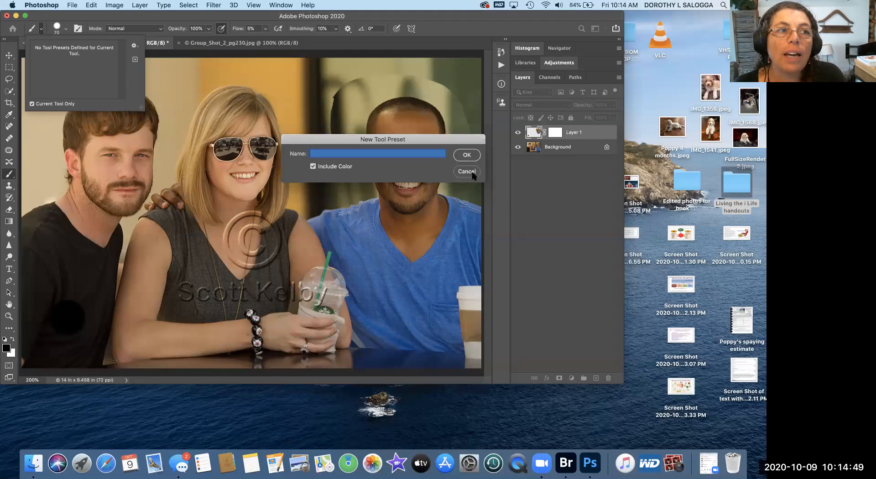
{"action": "left_click", "coordinate": [469, 172]}
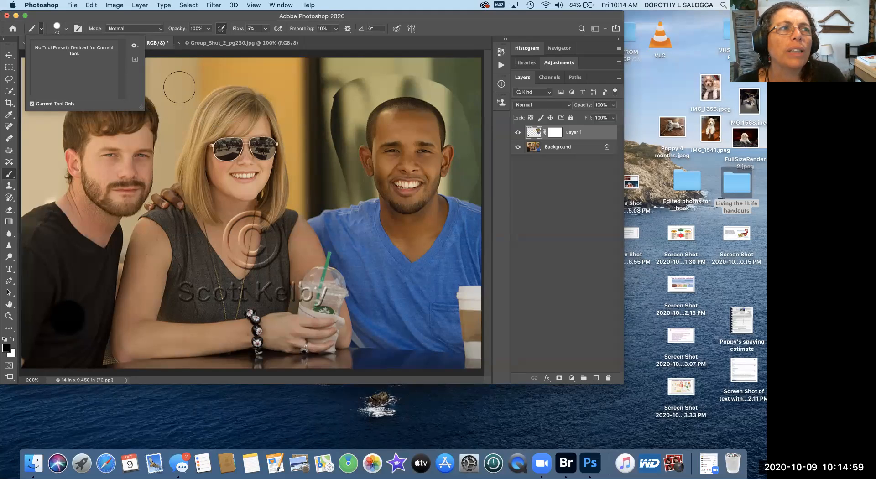
- Set the brush hardness to 0% and target the layer mask of Layer 1
{"action": "left_click", "coordinate": [57, 27]}
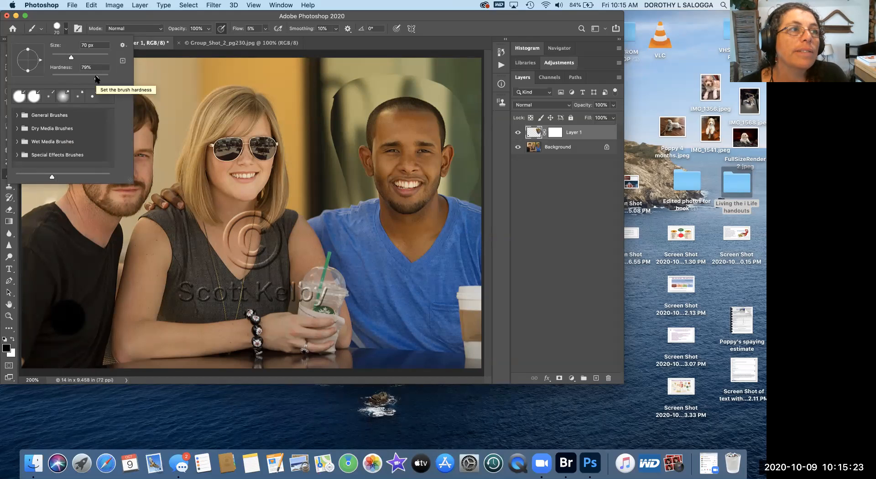
{"action": "left_click_drag", "start_coordinate": [96, 79], "coordinate": [51, 78]}
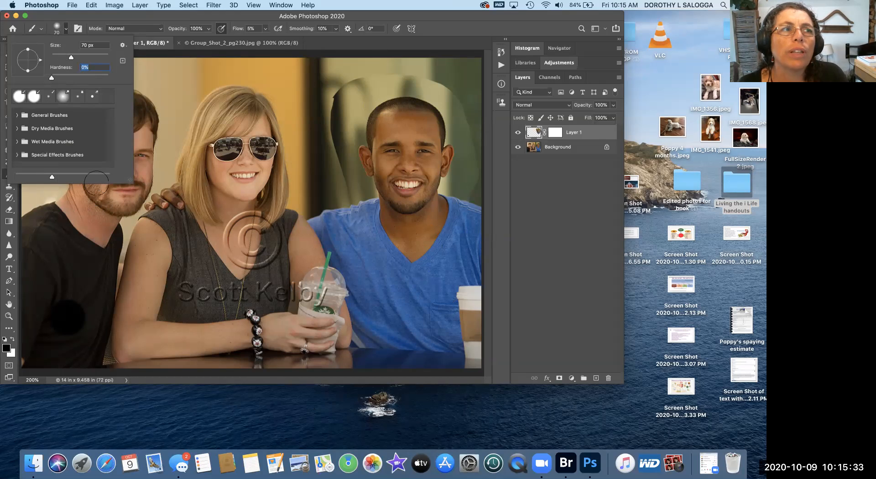
{"action": "left_click", "coordinate": [540, 220]}
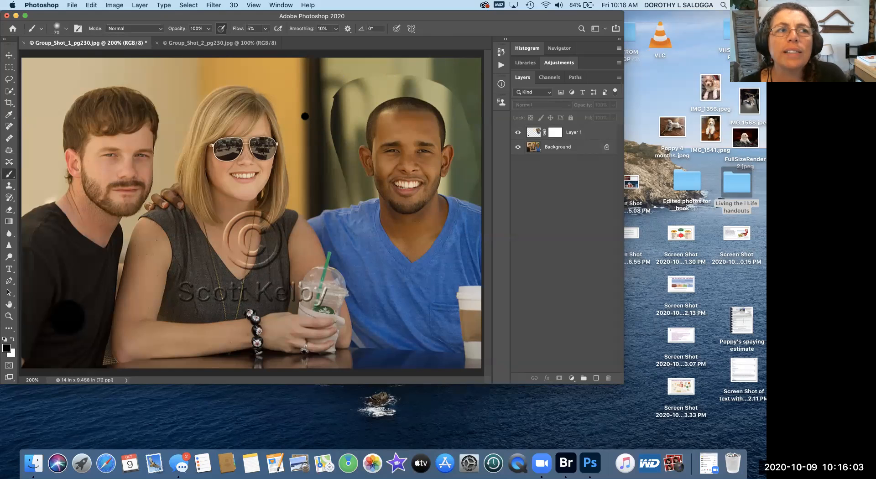
{"action": "left_click", "coordinate": [557, 136]}
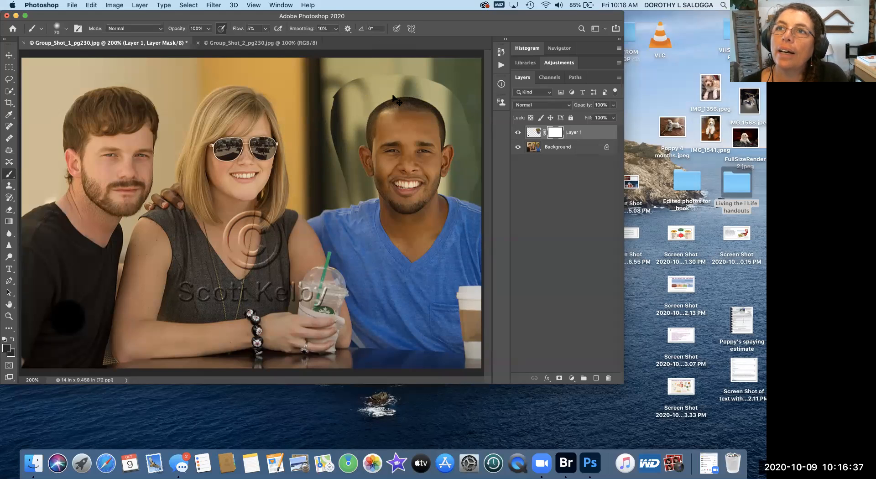
{"action": "key", "text": "super+equal"}
{"action": "key", "text": "super+equal"}
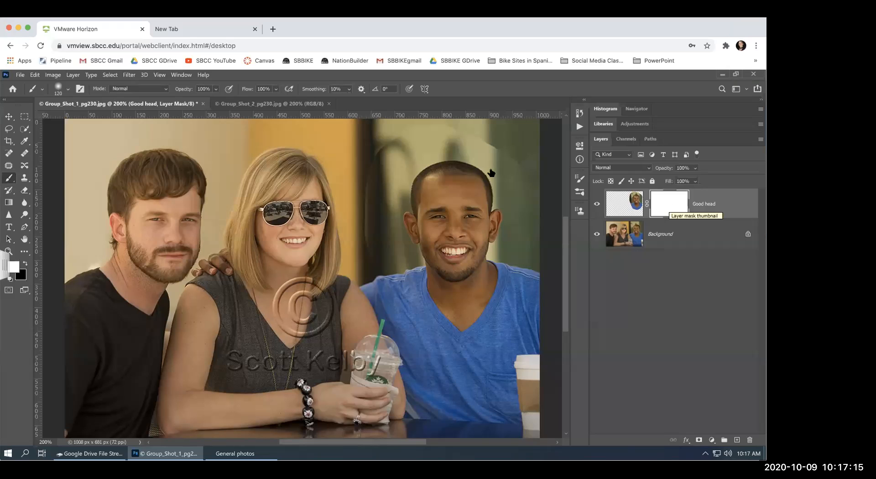
- Set the brush to a soft tip with a size of 117 px
{"action": "left_click", "coordinate": [66, 87]}
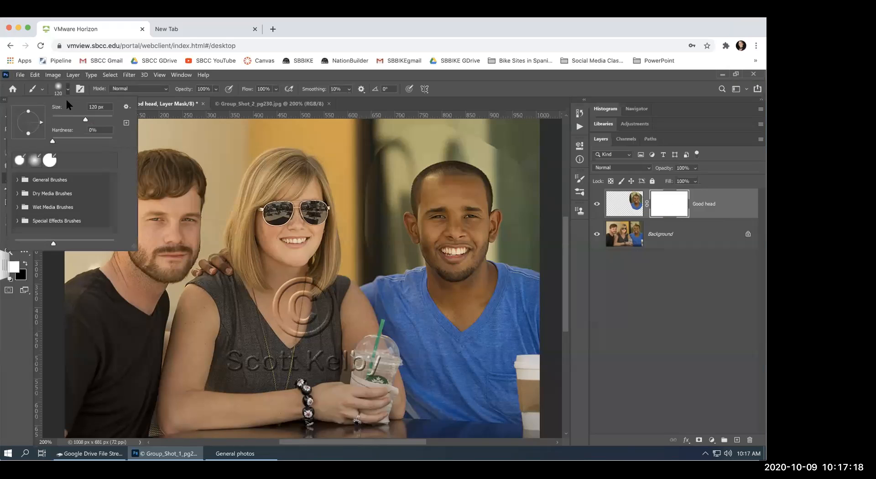
{"action": "left_click", "coordinate": [84, 119]}
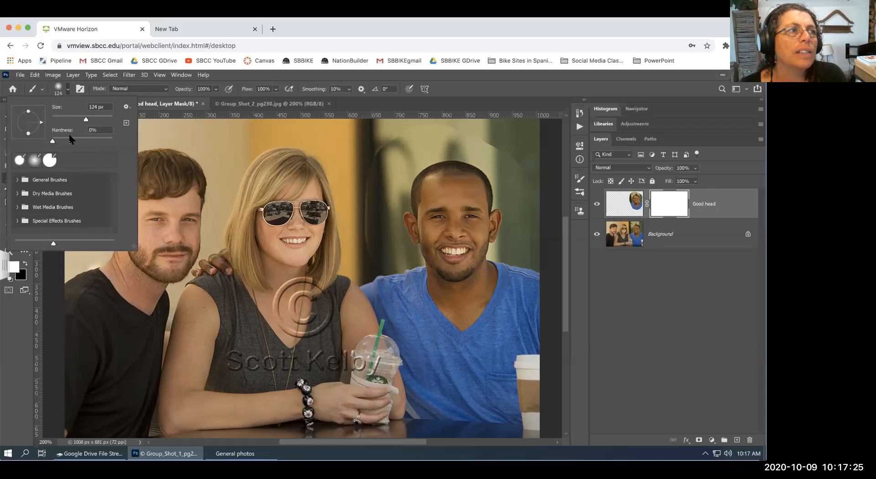
{"action": "left_click", "coordinate": [54, 139]}
{"action": "left_click_drag", "start_coordinate": [51, 137], "coordinate": [52, 139]}
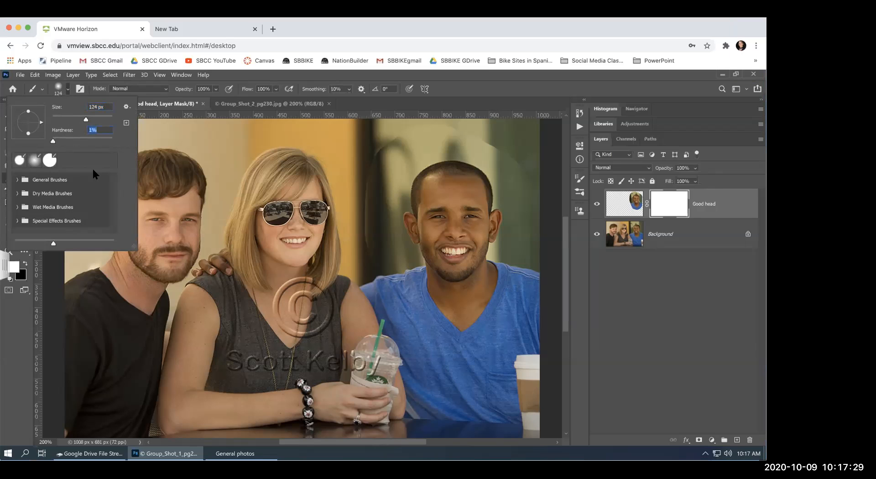
{"action": "left_click", "coordinate": [86, 120]}
{"action": "left_click", "coordinate": [51, 142]}
{"action": "left_click", "coordinate": [266, 71]}
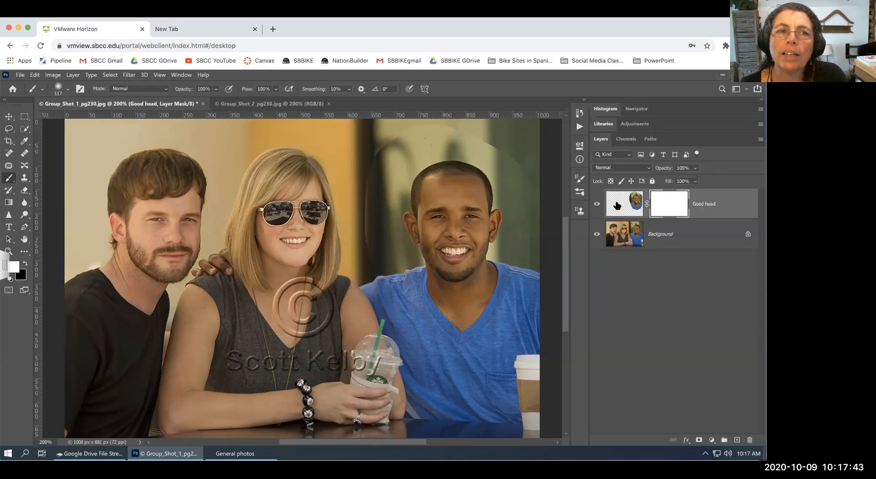
- Compare selecting the Background layer, the Good head image thumbnail and its layer mask, ending with the mask targeted
{"action": "left_click", "coordinate": [653, 269]}
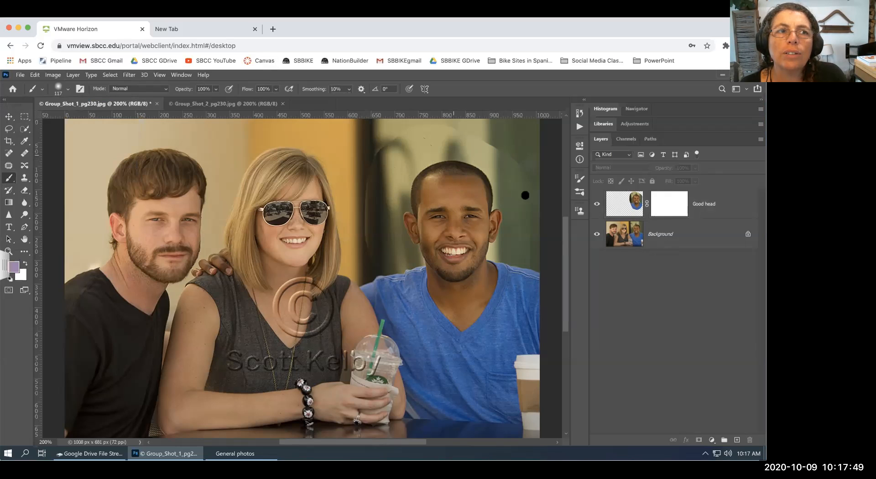
{"action": "left_click", "coordinate": [624, 235]}
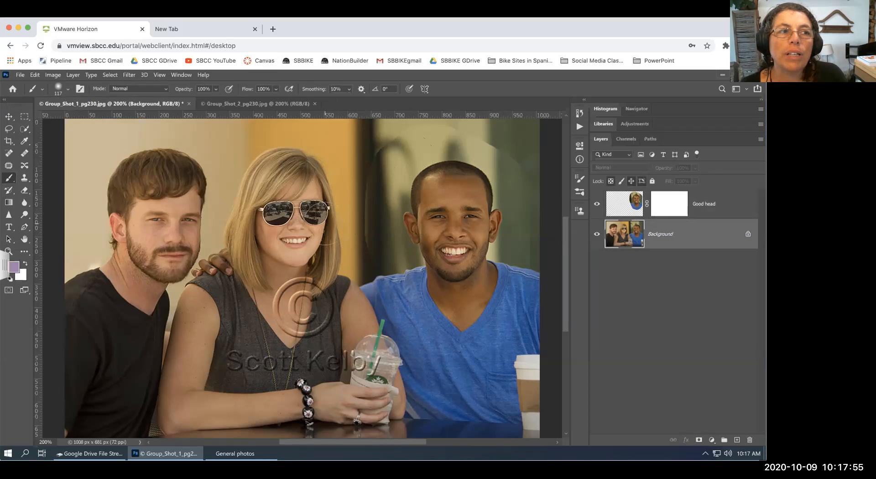
{"action": "left_click", "coordinate": [631, 203]}
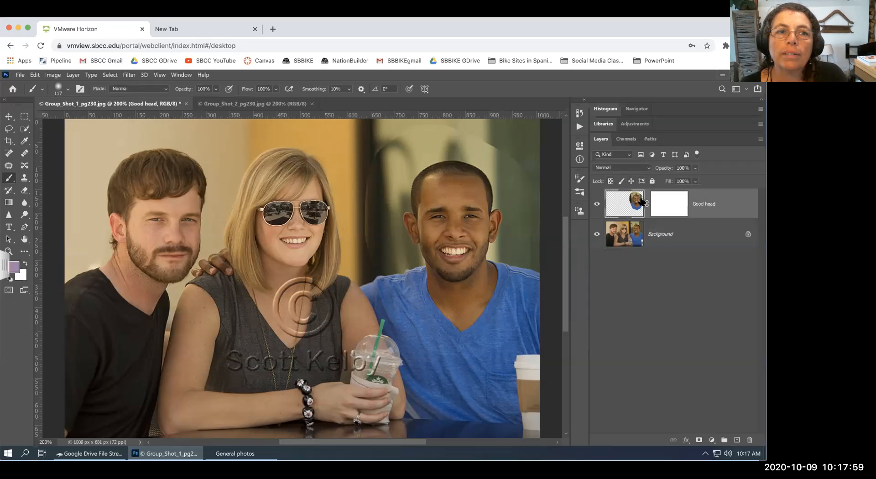
{"action": "left_click", "coordinate": [621, 225]}
{"action": "left_click", "coordinate": [631, 208]}
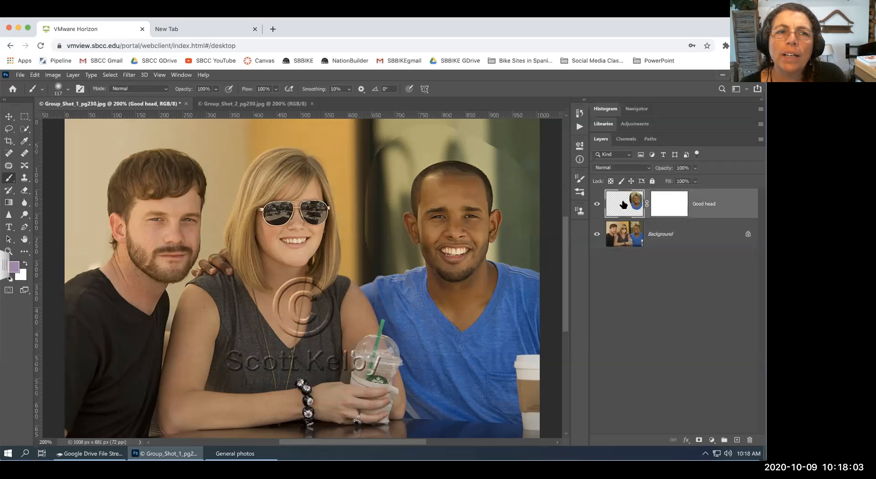
{"action": "left_click", "coordinate": [669, 206]}
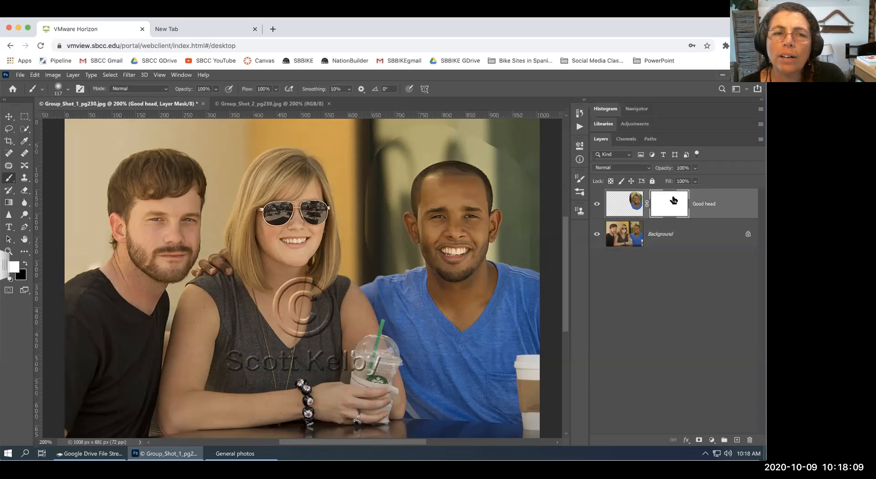
{"action": "left_click", "coordinate": [619, 205]}
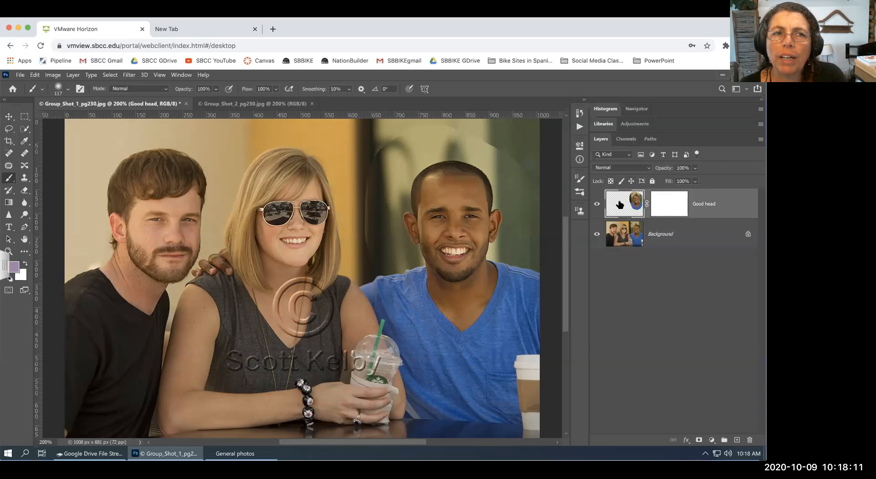
{"action": "left_click", "coordinate": [667, 201]}
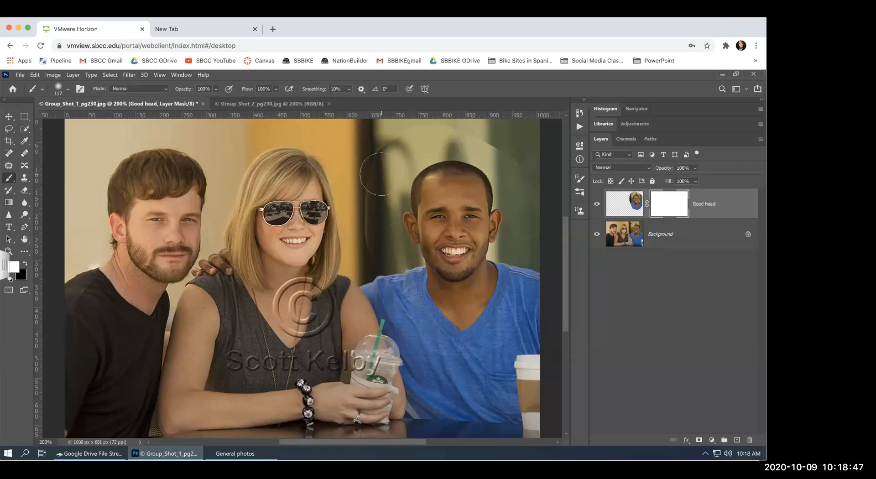
- Paint black on the Good head mask over the background left of the head, and undo the extra stroke continued above and right of it
{"action": "key", "text": "x"}
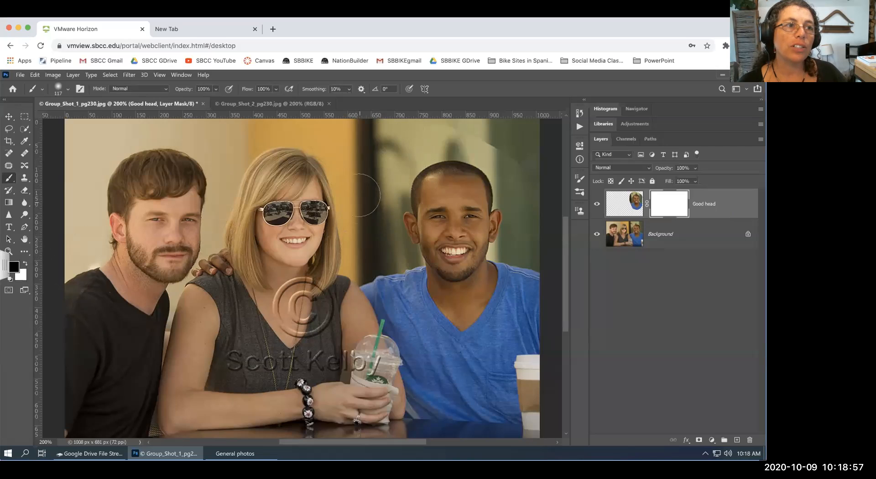
{"action": "mouse_move", "coordinate": [352, 219]}
{"action": "left_mouse_down"}
{"action": "mouse_move", "coordinate": [367, 196]}
{"action": "mouse_move", "coordinate": [379, 130]}
{"action": "left_mouse_up"}
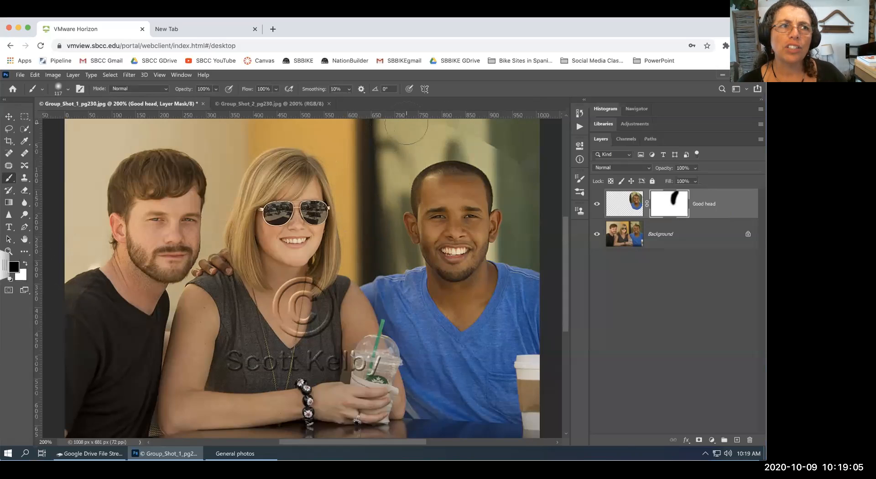
{"action": "mouse_move", "coordinate": [418, 134]}
{"action": "left_mouse_down"}
{"action": "mouse_move", "coordinate": [529, 153]}
{"action": "mouse_move", "coordinate": [507, 175]}
{"action": "mouse_move", "coordinate": [474, 163]}
{"action": "mouse_move", "coordinate": [471, 184]}
{"action": "mouse_move", "coordinate": [500, 214]}
{"action": "mouse_move", "coordinate": [538, 192]}
{"action": "mouse_move", "coordinate": [526, 178]}
{"action": "left_mouse_up"}
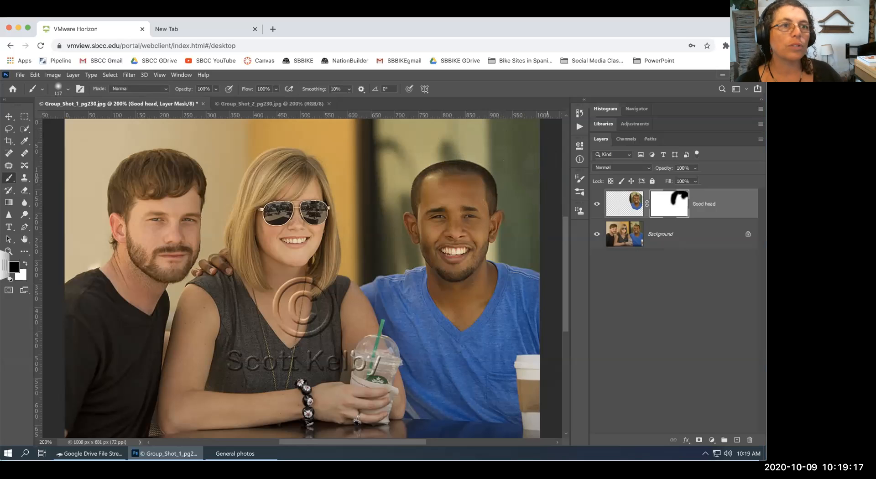
{"action": "key", "text": "ctrl+z"}
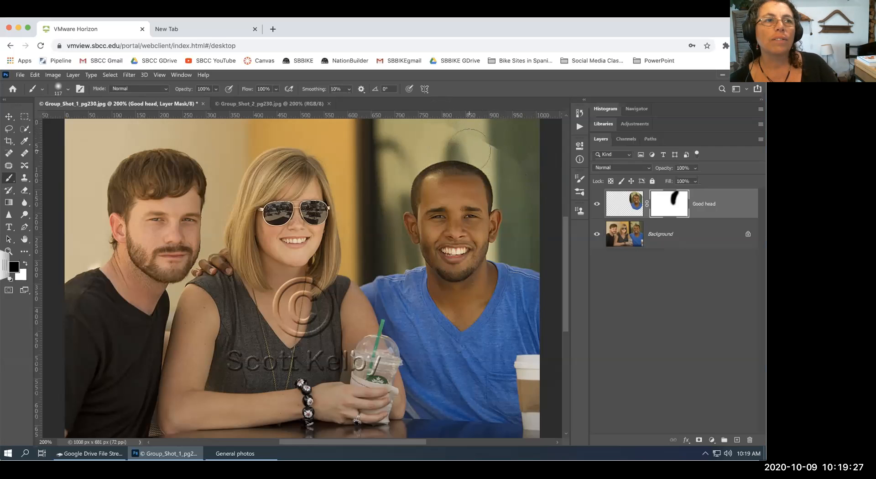
- Reduce the brush to 60 px and paint black on the mask around the rest of the head, shoulders and chest
{"action": "key", "text": "bracketleft"}
{"action": "key", "text": "bracketleft"}
{"action": "key", "text": "bracketleft"}
{"action": "key", "text": "bracketleft"}
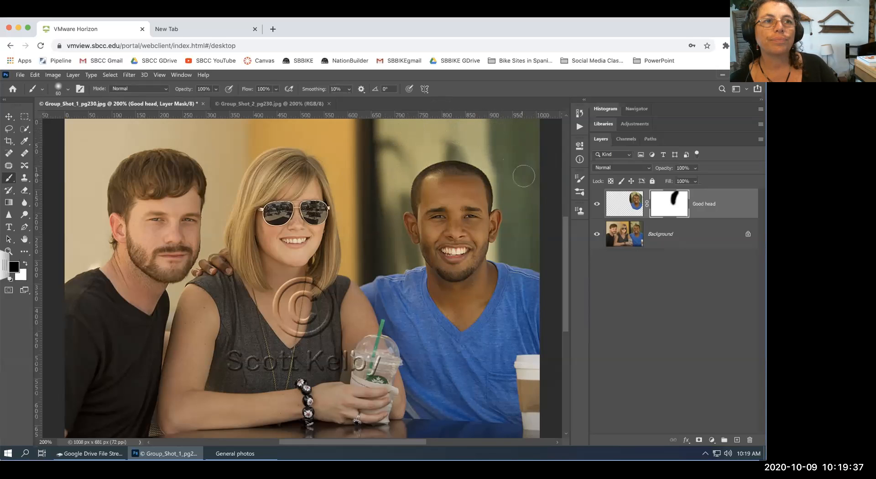
{"action": "mouse_move", "coordinate": [530, 256]}
{"action": "left_mouse_down"}
{"action": "mouse_move", "coordinate": [520, 171]}
{"action": "mouse_move", "coordinate": [537, 207]}
{"action": "mouse_move", "coordinate": [531, 316]}
{"action": "mouse_move", "coordinate": [528, 286]}
{"action": "left_mouse_up"}
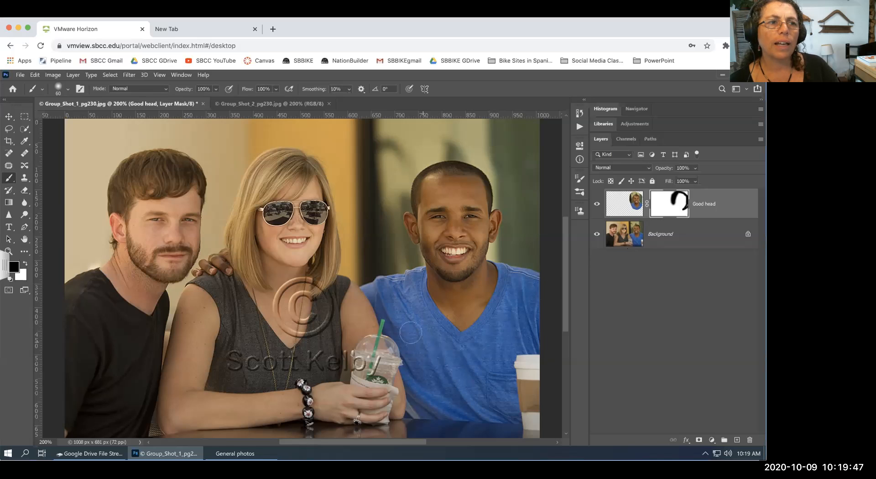
{"action": "mouse_move", "coordinate": [398, 264]}
{"action": "left_mouse_down"}
{"action": "mouse_move", "coordinate": [390, 274]}
{"action": "mouse_move", "coordinate": [386, 244]}
{"action": "left_mouse_up"}
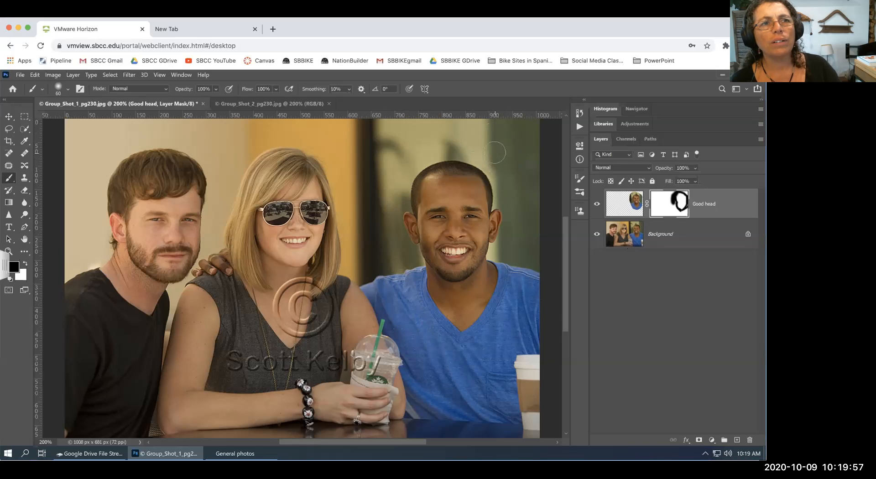
- Try masking closer to the right edge of the head, undoing the black stroke and the accidental shift of the Good head layer
{"action": "left_click_drag", "start_coordinate": [499, 168], "coordinate": [502, 199]}
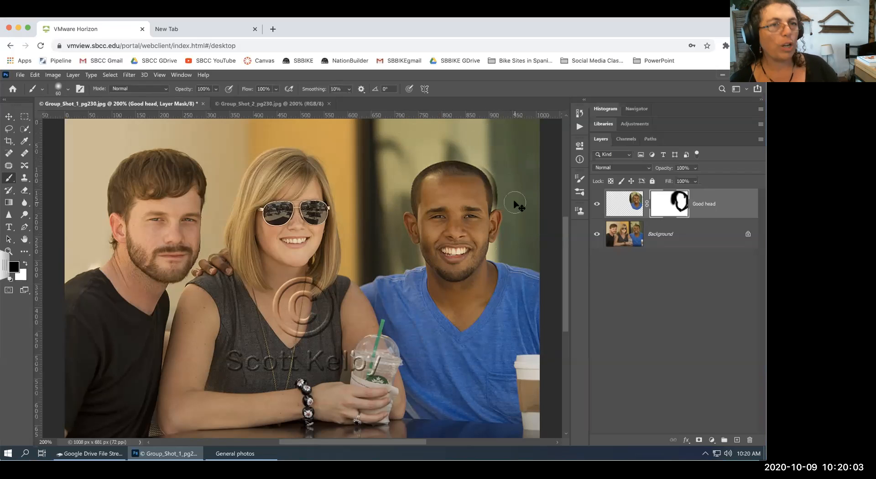
{"action": "key", "text": "ctrl+z"}
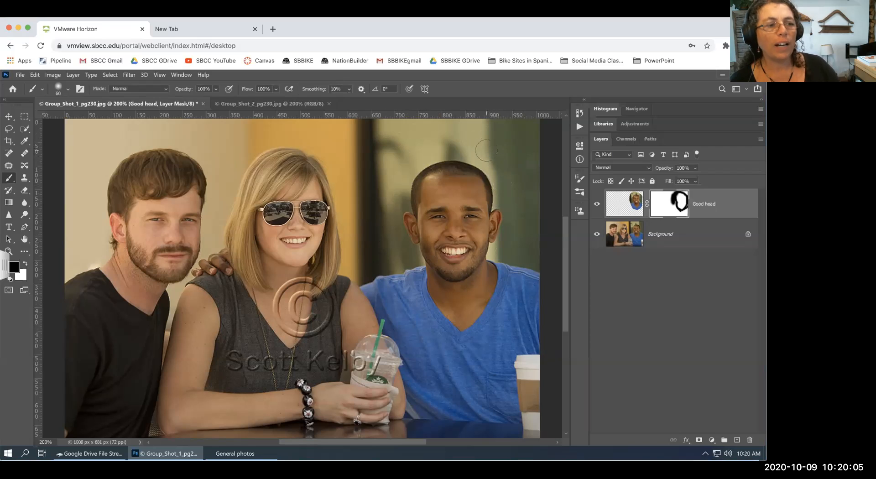
{"action": "key", "text": "x"}
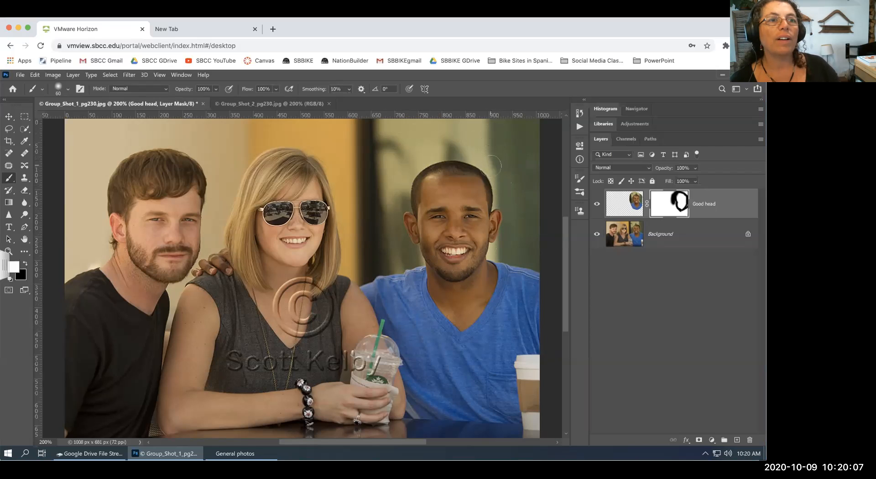
{"action": "mouse_move", "coordinate": [479, 203]}
{"action": "left_mouse_down"}
{"action": "mouse_move", "coordinate": [502, 179]}
{"action": "mouse_move", "coordinate": [478, 194]}
{"action": "left_mouse_up"}
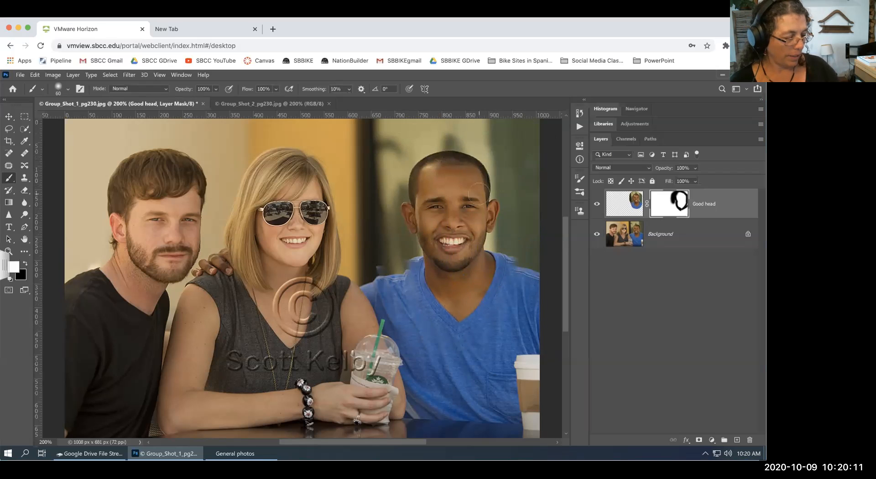
{"action": "key", "text": "ctrl+z"}
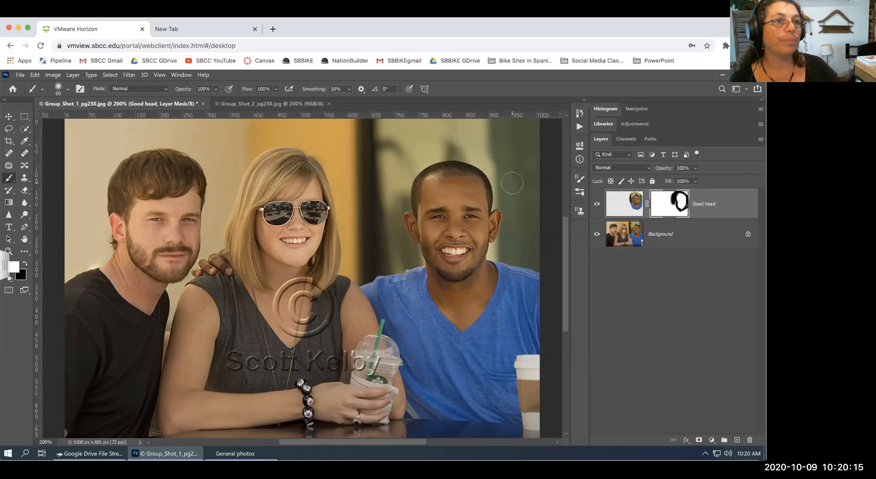
- Paint black over the upper edge of the man's head on the mask, and restore that area with white
{"action": "key", "text": "x"}
{"action": "left_click_drag", "start_coordinate": [490, 208], "coordinate": [479, 176]}
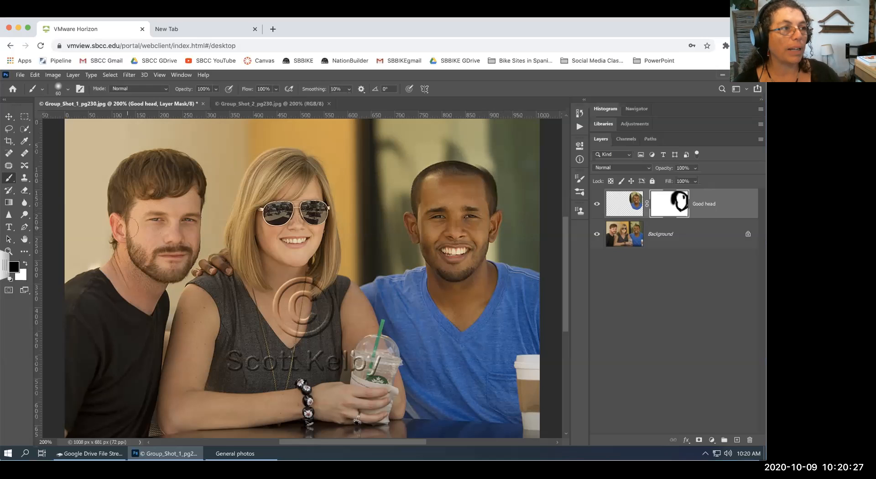
{"action": "key", "text": "x"}
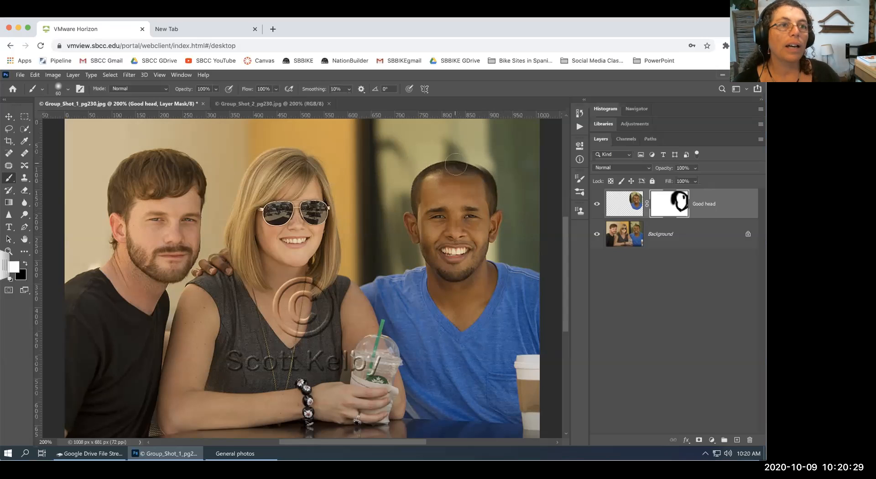
{"action": "mouse_move", "coordinate": [463, 173]}
{"action": "left_mouse_down"}
{"action": "mouse_move", "coordinate": [479, 178]}
{"action": "mouse_move", "coordinate": [487, 208]}
{"action": "mouse_move", "coordinate": [492, 196]}
{"action": "mouse_move", "coordinate": [457, 168]}
{"action": "left_mouse_up"}
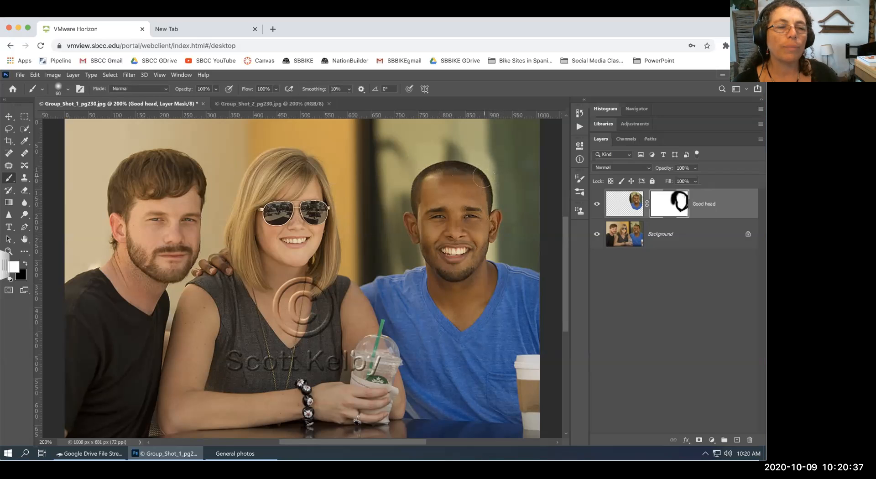
- Display the Good head layer mask on its own in the document
{"action": "left_click", "coordinate": [670, 207], "text": "alt"}
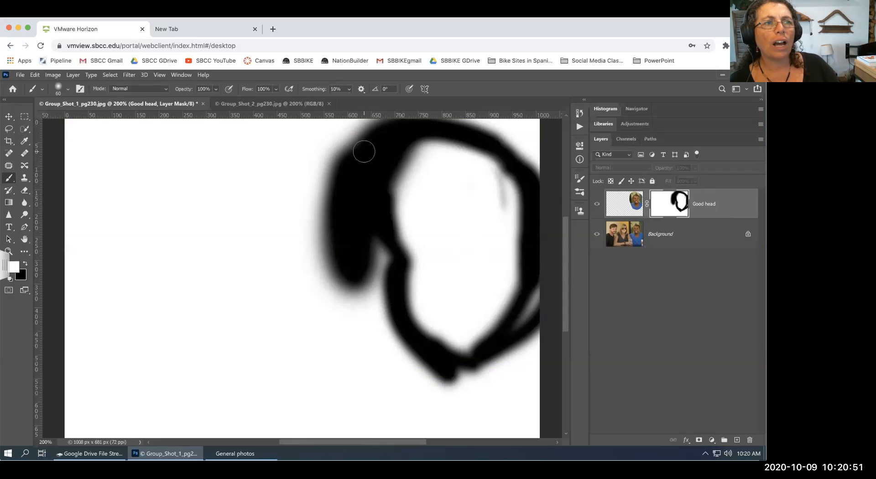
- Enlarge the brush to 200 px and paint two black strokes on the empty white area of the Good head mask
{"action": "key", "text": "bracketright"}
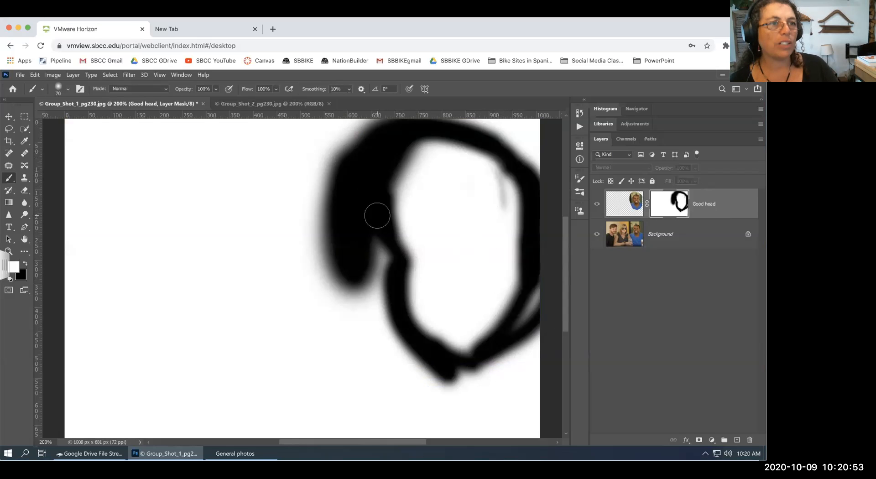
{"action": "key", "text": "bracketright"}
{"action": "key", "text": "bracketright"}
{"action": "key", "text": "bracketright"}
{"action": "key", "text": "bracketright"}
{"action": "key", "text": "bracketright"}
{"action": "key", "text": "bracketright"}
{"action": "key", "text": "bracketright"}
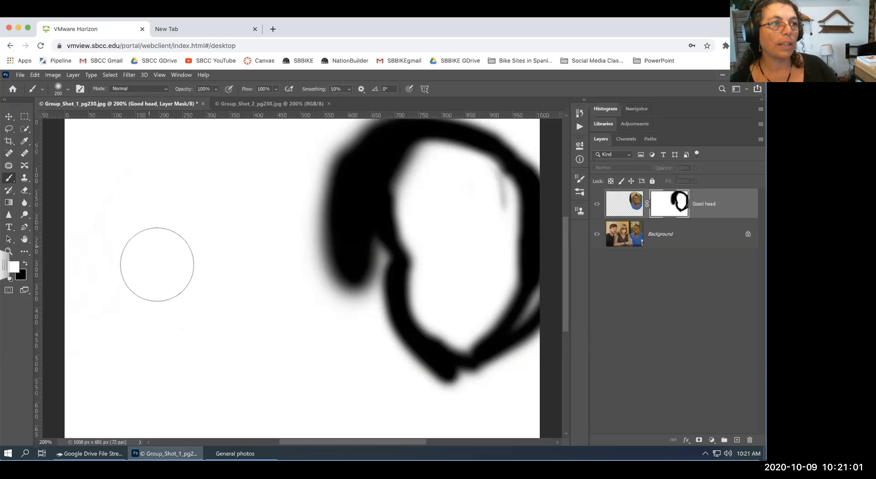
{"action": "key", "text": "x"}
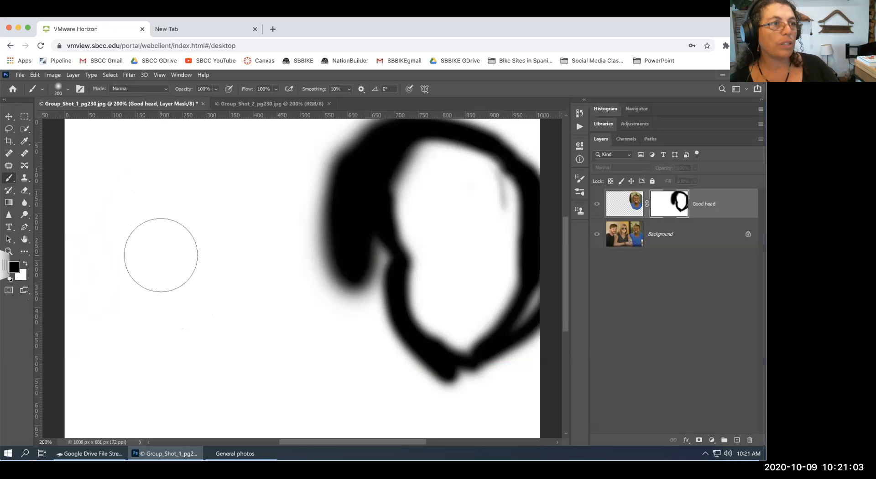
{"action": "left_click_drag", "start_coordinate": [147, 211], "coordinate": [200, 330]}
{"action": "left_click_drag", "start_coordinate": [201, 185], "coordinate": [226, 263]}
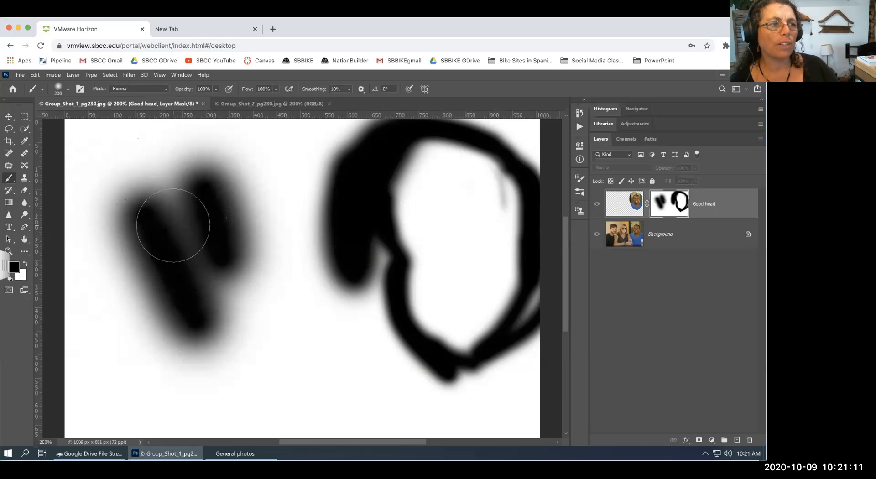
- Paint white over the two black strokes and the left half of the head outline on the mask, and return to the composite image
{"action": "key", "text": "x"}
{"action": "mouse_move", "coordinate": [143, 172]}
{"action": "left_mouse_down"}
{"action": "mouse_move", "coordinate": [159, 255]}
{"action": "mouse_move", "coordinate": [210, 342]}
{"action": "mouse_move", "coordinate": [195, 347]}
{"action": "mouse_move", "coordinate": [155, 319]}
{"action": "mouse_move", "coordinate": [127, 258]}
{"action": "mouse_move", "coordinate": [118, 186]}
{"action": "mouse_move", "coordinate": [166, 161]}
{"action": "mouse_move", "coordinate": [229, 188]}
{"action": "mouse_move", "coordinate": [210, 297]}
{"action": "mouse_move", "coordinate": [144, 264]}
{"action": "mouse_move", "coordinate": [198, 208]}
{"action": "mouse_move", "coordinate": [200, 255]}
{"action": "mouse_move", "coordinate": [109, 201]}
{"action": "left_mouse_up"}
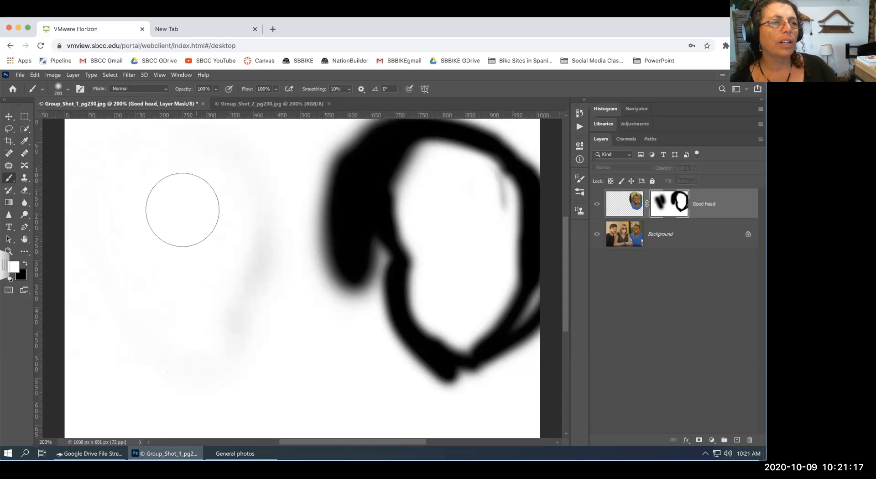
{"action": "mouse_move", "coordinate": [240, 277]}
{"action": "left_mouse_down"}
{"action": "mouse_move", "coordinate": [363, 281]}
{"action": "mouse_move", "coordinate": [402, 366]}
{"action": "mouse_move", "coordinate": [423, 382]}
{"action": "mouse_move", "coordinate": [401, 336]}
{"action": "mouse_move", "coordinate": [373, 224]}
{"action": "mouse_move", "coordinate": [384, 268]}
{"action": "mouse_move", "coordinate": [438, 354]}
{"action": "mouse_move", "coordinate": [398, 226]}
{"action": "mouse_move", "coordinate": [335, 276]}
{"action": "mouse_move", "coordinate": [321, 304]}
{"action": "mouse_move", "coordinate": [309, 231]}
{"action": "mouse_move", "coordinate": [301, 231]}
{"action": "mouse_move", "coordinate": [202, 330]}
{"action": "mouse_move", "coordinate": [212, 357]}
{"action": "mouse_move", "coordinate": [252, 314]}
{"action": "mouse_move", "coordinate": [254, 201]}
{"action": "mouse_move", "coordinate": [179, 176]}
{"action": "mouse_move", "coordinate": [249, 323]}
{"action": "mouse_move", "coordinate": [385, 334]}
{"action": "mouse_move", "coordinate": [381, 268]}
{"action": "mouse_move", "coordinate": [327, 239]}
{"action": "mouse_move", "coordinate": [360, 195]}
{"action": "mouse_move", "coordinate": [395, 182]}
{"action": "mouse_move", "coordinate": [381, 164]}
{"action": "mouse_move", "coordinate": [329, 167]}
{"action": "mouse_move", "coordinate": [368, 210]}
{"action": "left_mouse_up"}
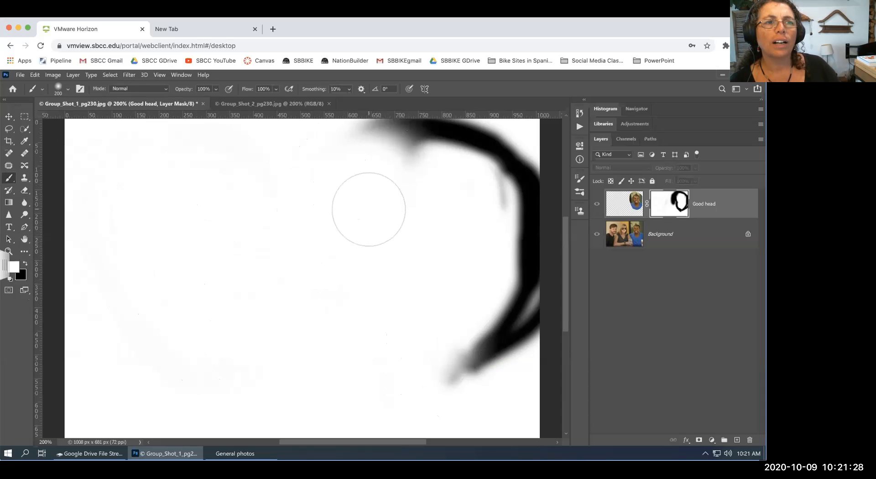
{"action": "left_click", "coordinate": [670, 208], "text": "alt"}
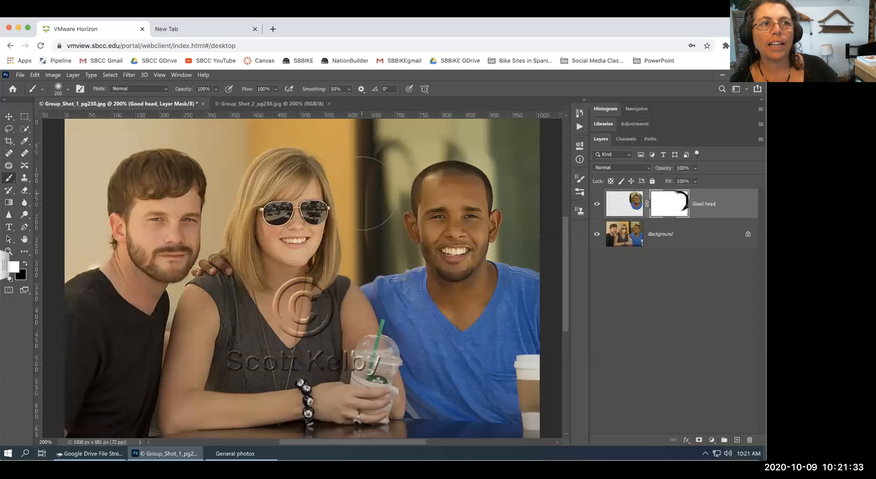
- Display the mask alone, paint a broad black stroke down the left side of the head area, and return to the composite image
{"action": "left_click", "coordinate": [671, 202], "text": "alt"}
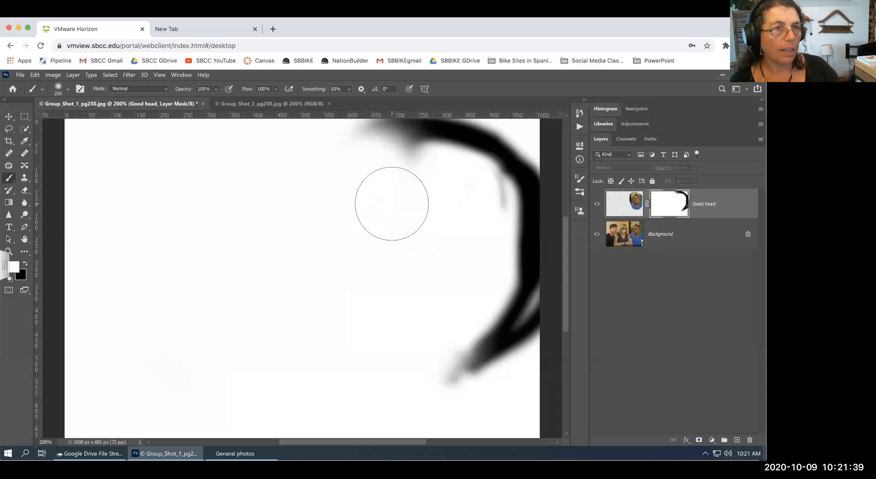
{"action": "key", "text": "x"}
{"action": "mouse_move", "coordinate": [363, 151]}
{"action": "left_mouse_down"}
{"action": "mouse_move", "coordinate": [384, 346]}
{"action": "mouse_move", "coordinate": [369, 173]}
{"action": "mouse_move", "coordinate": [392, 143]}
{"action": "mouse_move", "coordinate": [363, 241]}
{"action": "mouse_move", "coordinate": [407, 353]}
{"action": "mouse_move", "coordinate": [433, 363]}
{"action": "mouse_move", "coordinate": [390, 333]}
{"action": "mouse_move", "coordinate": [397, 349]}
{"action": "mouse_move", "coordinate": [421, 362]}
{"action": "left_mouse_up"}
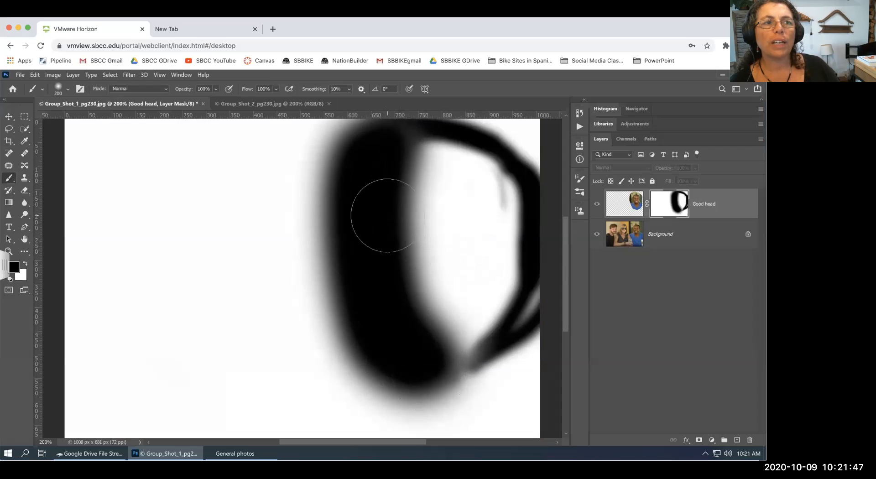
{"action": "left_click", "coordinate": [660, 208], "text": "alt"}
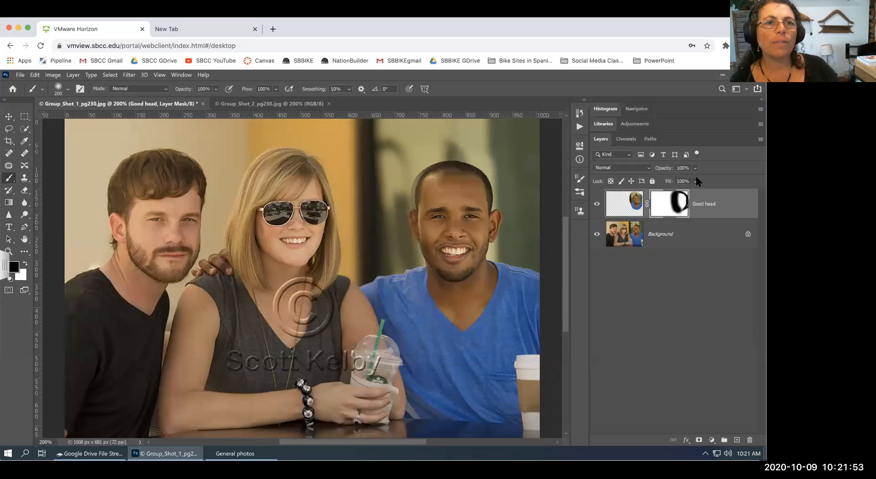
- Fill the gap at the bottom of the head outline with black on the isolated mask, and return to the composite image
{"action": "left_click", "coordinate": [671, 204], "text": "alt"}
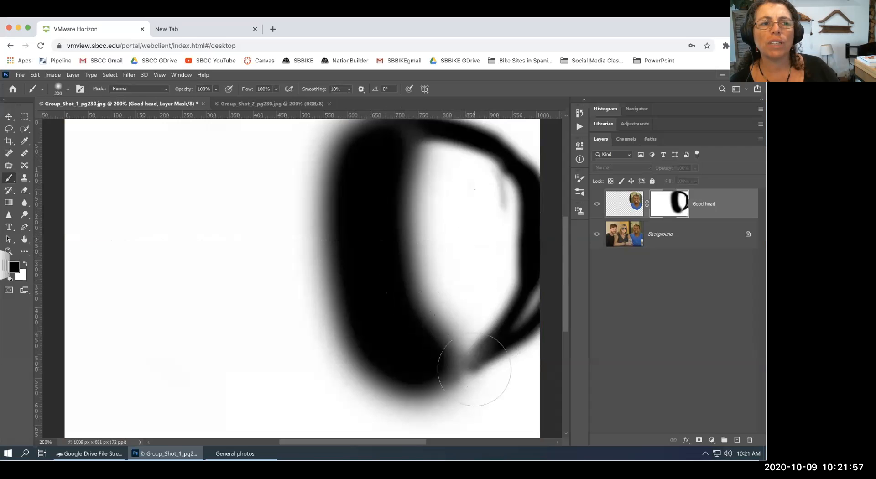
{"action": "left_click", "coordinate": [469, 382]}
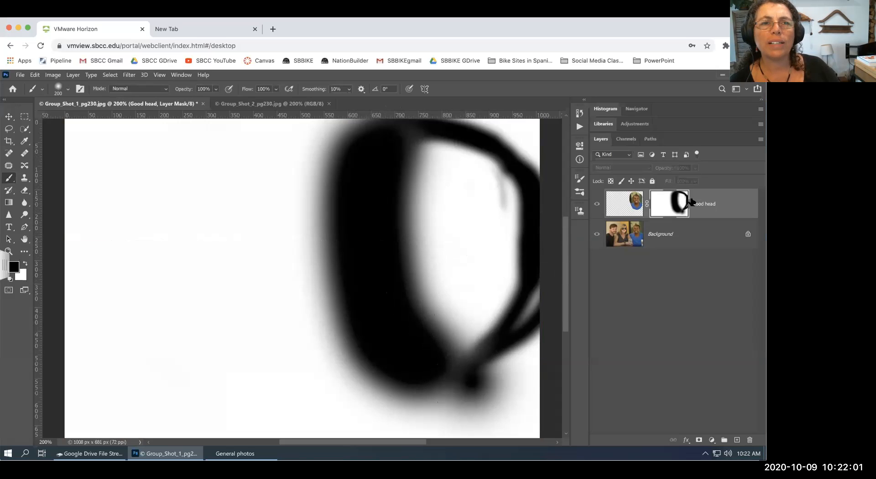
{"action": "left_click", "coordinate": [673, 191], "text": "alt"}
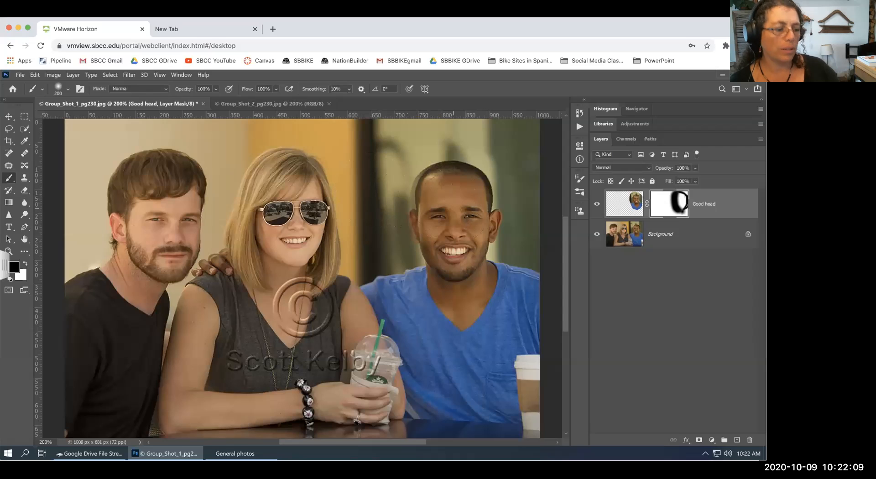
- Restore the left edge of the man's head with white, and paint black over his left-hand shoulder with a 100 px brush
{"action": "key", "text": "x"}
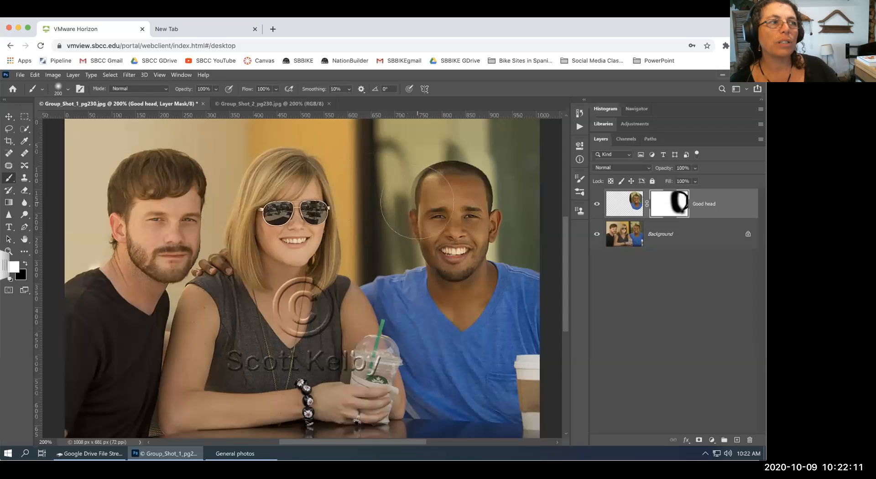
{"action": "left_click_drag", "start_coordinate": [414, 191], "coordinate": [414, 221]}
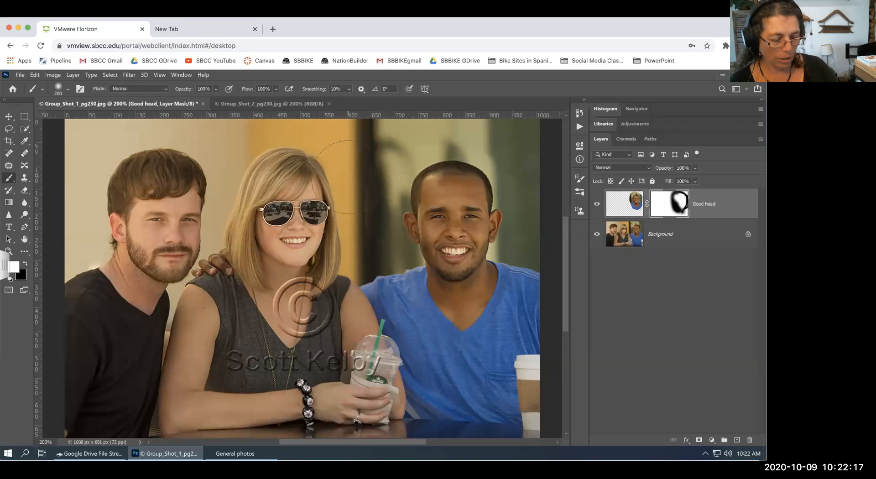
{"action": "key", "text": "bracketleft"}
{"action": "key", "text": "bracketleft"}
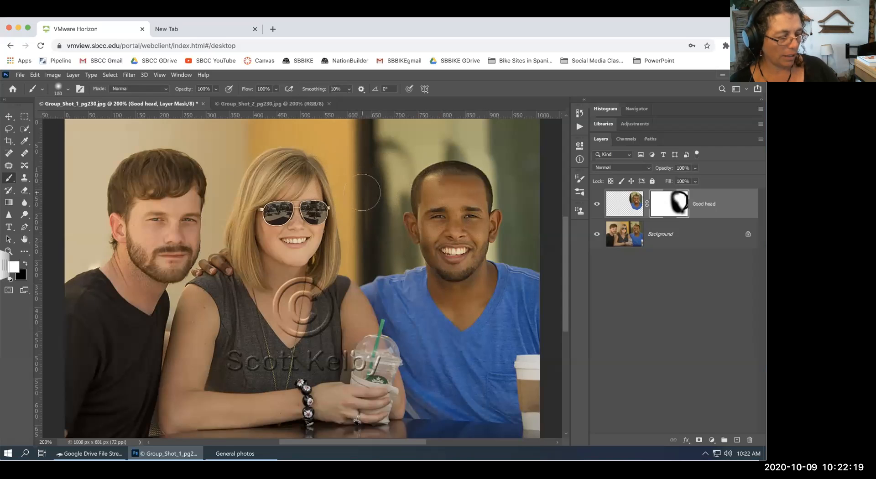
{"action": "key", "text": "x"}
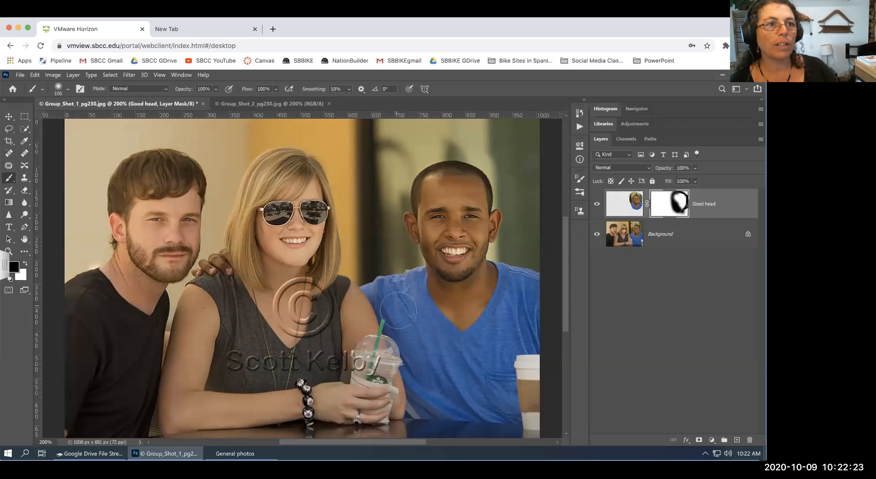
{"action": "left_click_drag", "start_coordinate": [385, 285], "coordinate": [424, 331]}
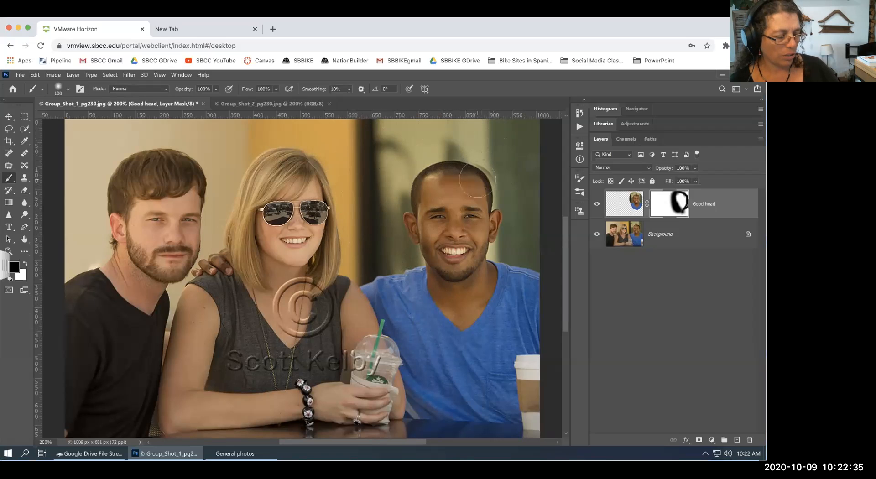
{"action": "key", "text": "x"}
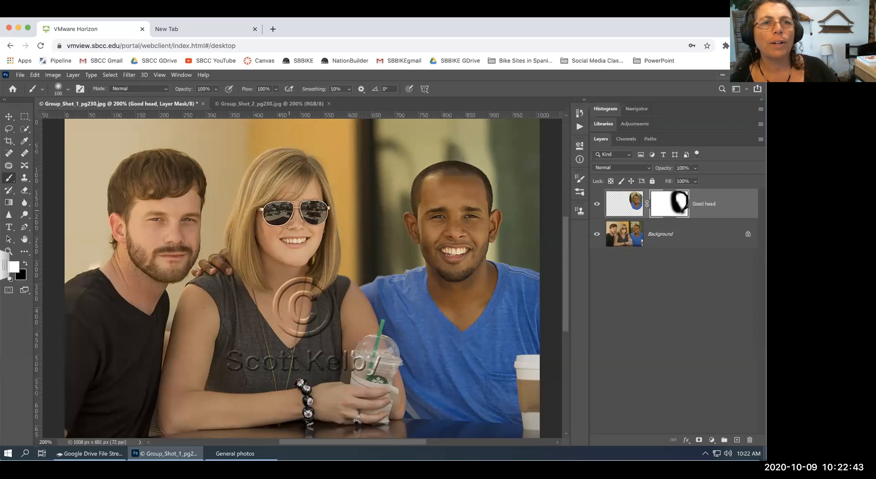
- Hide and show the Good head layer to compare the photo with and without the blended head
{"action": "left_click", "coordinate": [595, 205]}
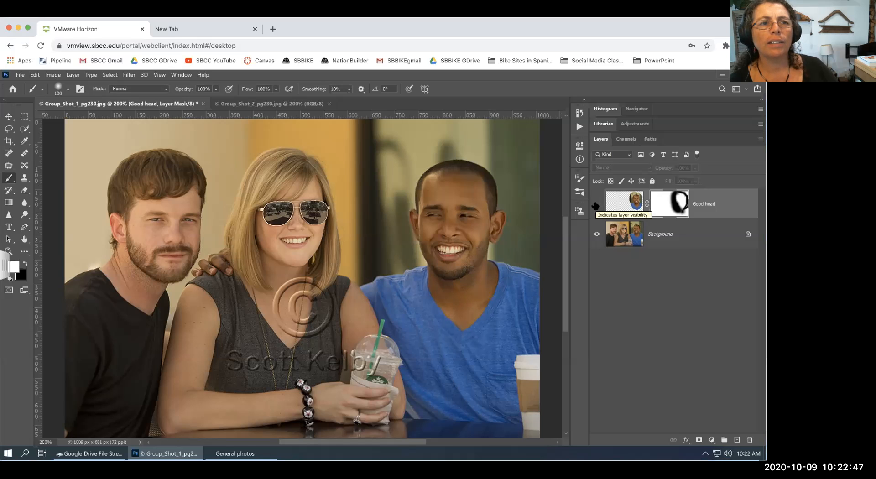
{"action": "left_click", "coordinate": [595, 205]}
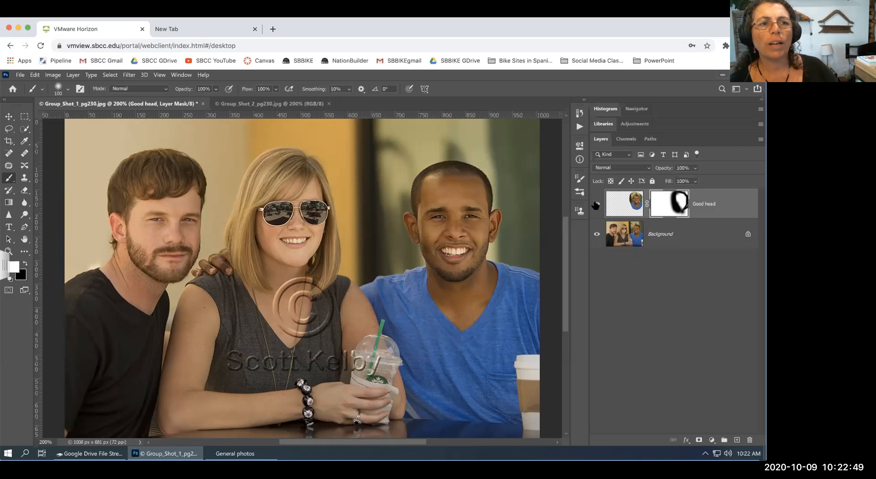
{"action": "left_click", "coordinate": [595, 205]}
{"action": "left_click", "coordinate": [595, 206]}
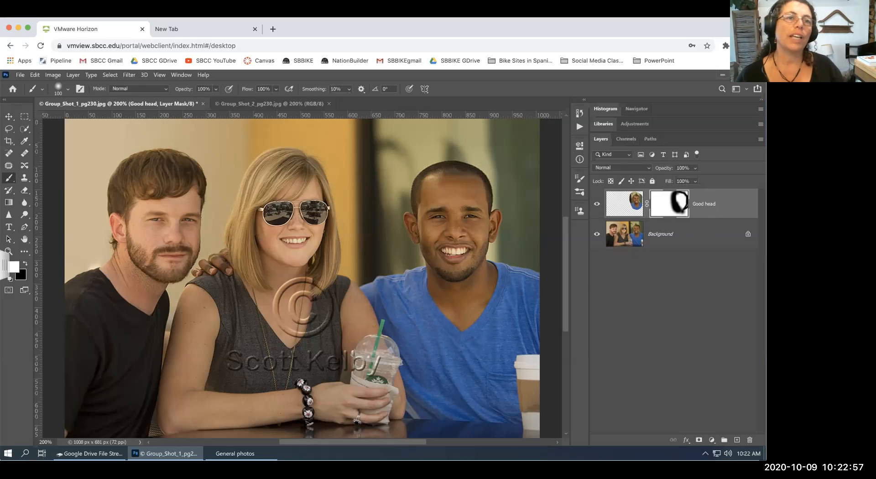
- Dab white on the Good head mask over the blue shirt near the man's left-hand shoulder
{"action": "scroll", "coordinate": [419, 234], "scroll_direction": "up", "scroll_amount": 1}
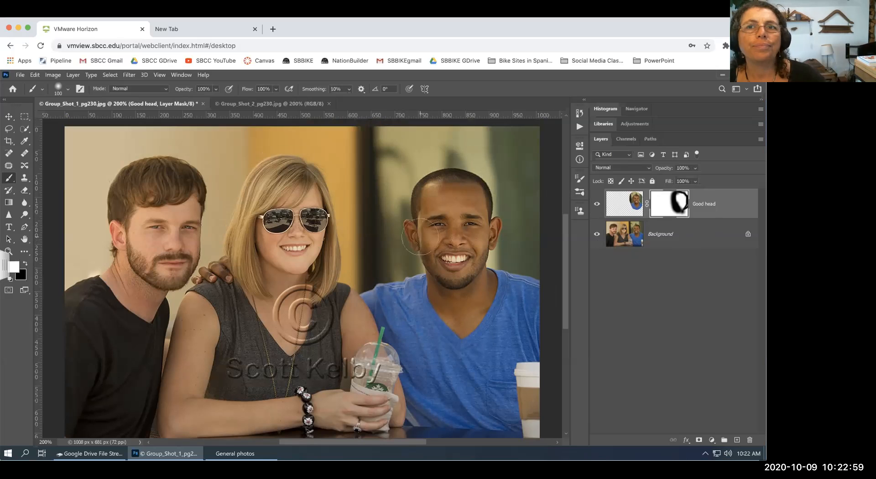
{"action": "scroll", "coordinate": [420, 234], "scroll_direction": "up", "scroll_amount": 2}
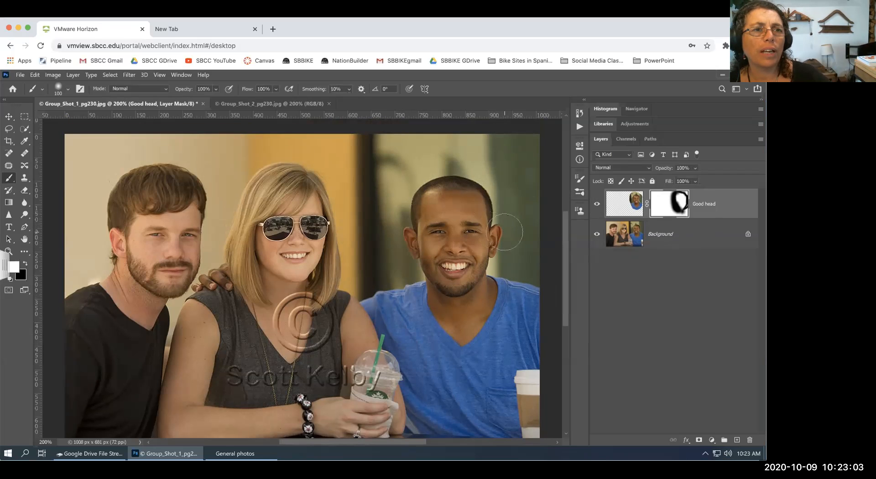
{"action": "scroll", "coordinate": [466, 235], "scroll_direction": "right", "scroll_amount": 1}
{"action": "scroll", "coordinate": [431, 241], "scroll_direction": "right", "scroll_amount": 1}
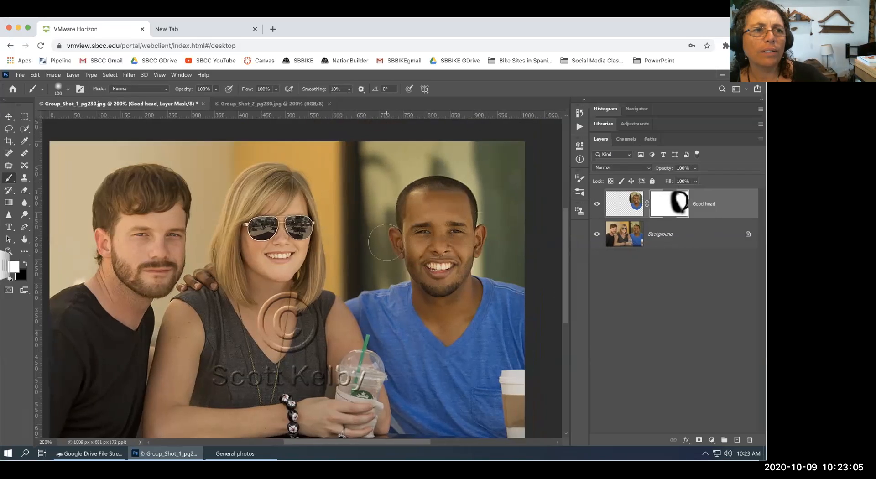
{"action": "scroll", "coordinate": [392, 242], "scroll_direction": "up", "scroll_amount": 1}
{"action": "scroll", "coordinate": [354, 245], "scroll_direction": "right", "scroll_amount": 2}
{"action": "scroll", "coordinate": [354, 245], "scroll_direction": "left", "scroll_amount": 2}
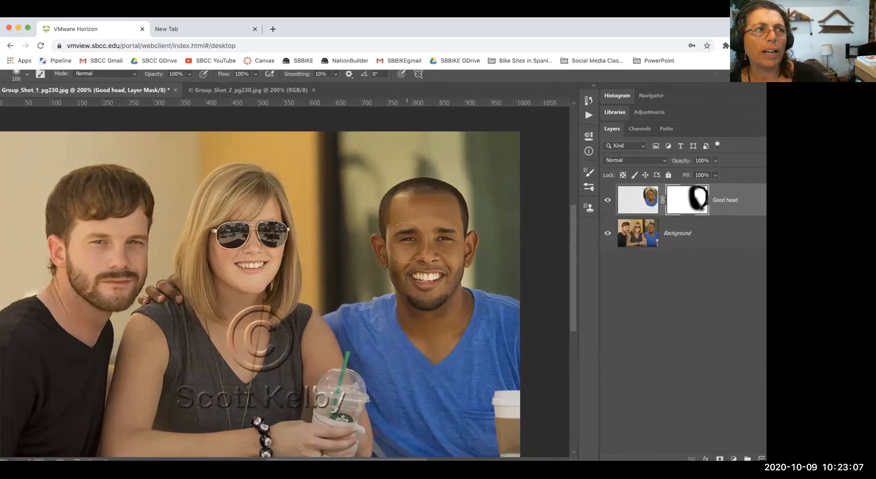
{"action": "scroll", "coordinate": [373, 245], "scroll_direction": "down", "scroll_amount": 1}
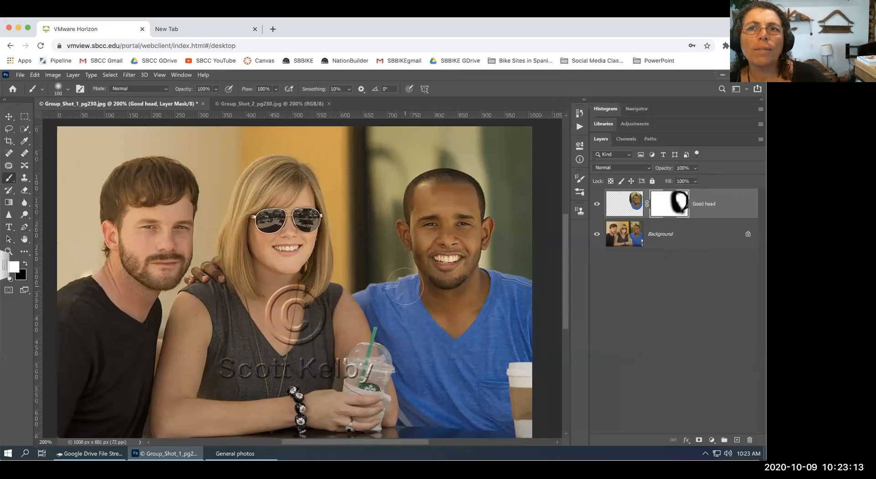
{"action": "scroll", "coordinate": [400, 284], "scroll_direction": "up", "scroll_amount": 2}
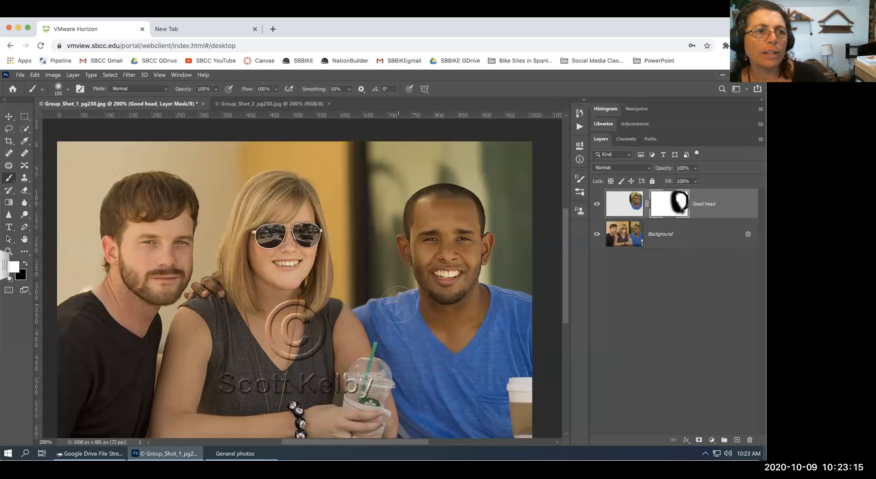
{"action": "scroll", "coordinate": [385, 314], "scroll_direction": "up", "scroll_amount": 1}
{"action": "left_click", "coordinate": [385, 315]}
{"action": "scroll", "coordinate": [418, 178], "scroll_direction": "right", "scroll_amount": 2}
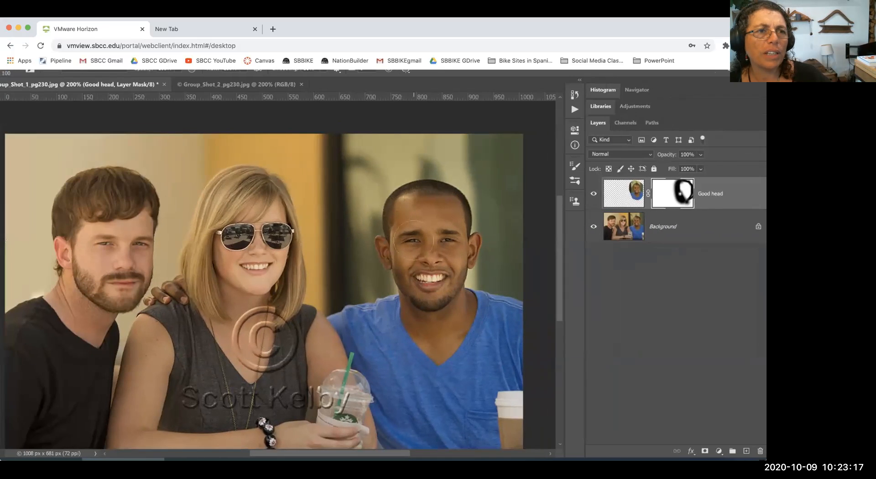
{"action": "scroll", "coordinate": [421, 249], "scroll_direction": "up", "scroll_amount": 1}
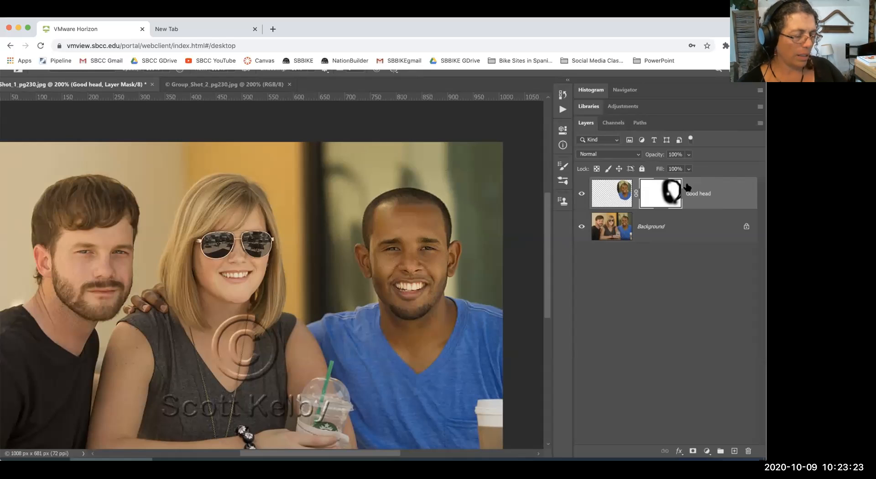
- Disable and re-enable the Good head layer mask repeatedly to compare the masked and unmasked blend
{"action": "left_click", "coordinate": [666, 194], "text": "shift"}
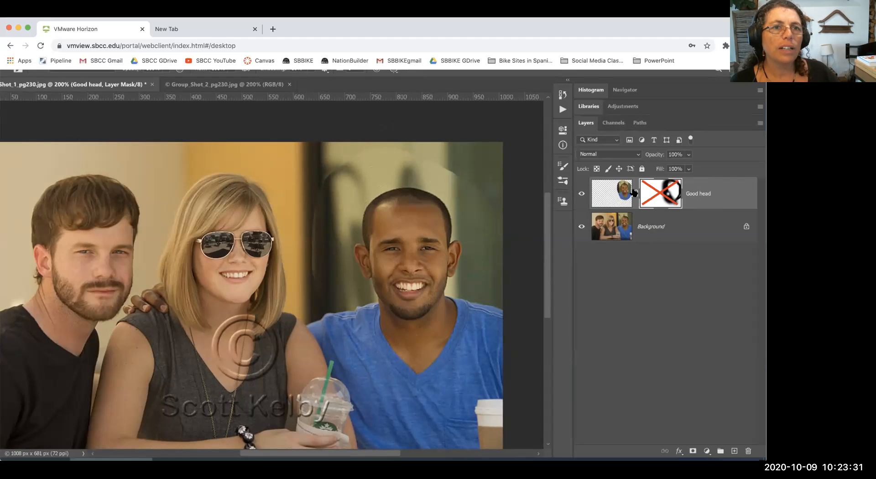
{"action": "left_click", "coordinate": [657, 193], "text": "shift"}
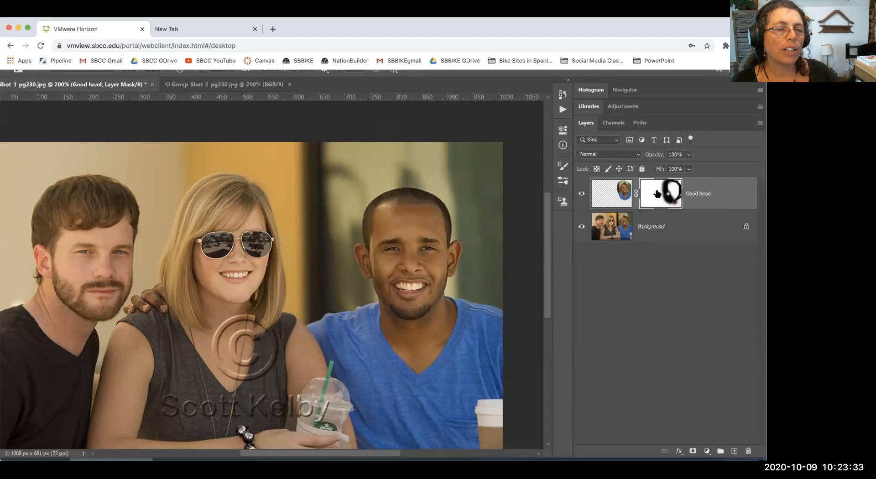
{"action": "left_click", "coordinate": [657, 194], "text": "shift"}
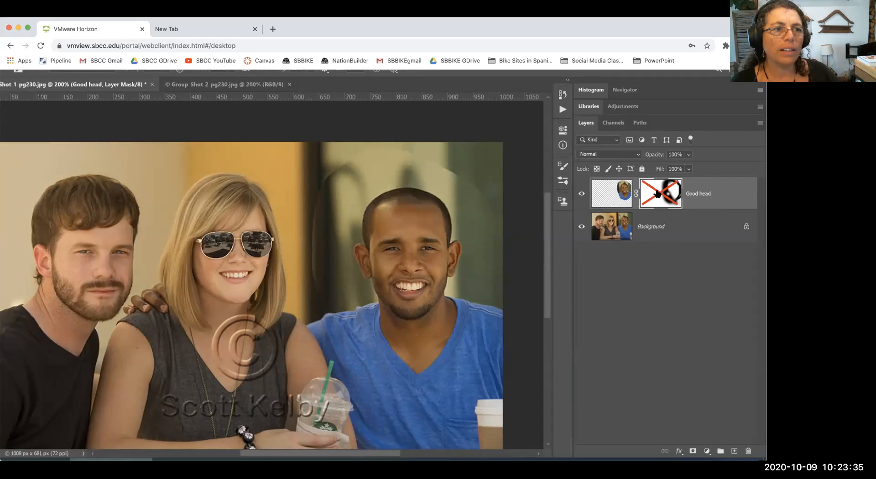
{"action": "left_click", "coordinate": [657, 194], "text": "shift"}
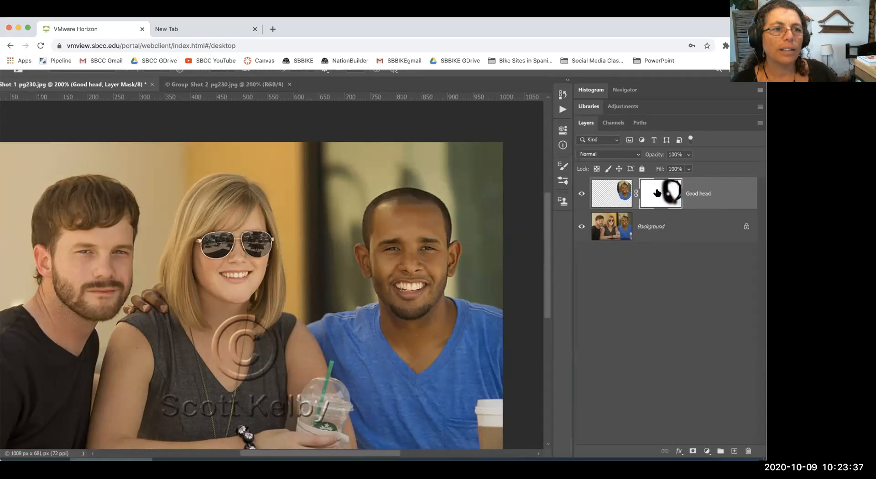
{"action": "left_click", "coordinate": [657, 194], "text": "shift"}
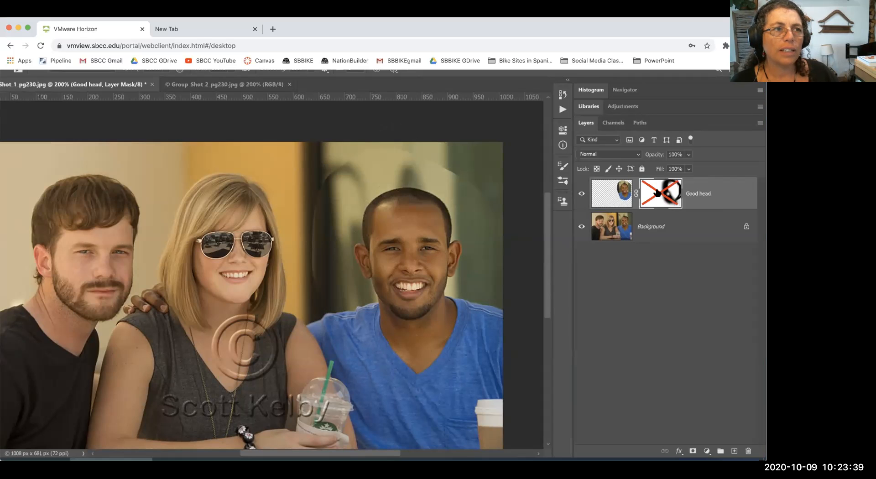
- Re-enable the Good head layer mask and toggle it once more to check the edges of the blend
{"action": "left_click", "coordinate": [657, 194], "text": "shift"}
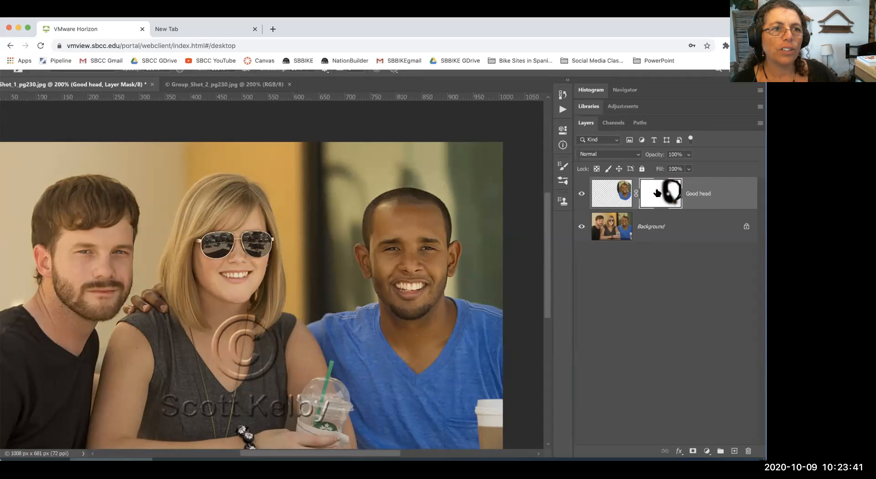
{"action": "left_click", "coordinate": [657, 194], "text": "shift"}
{"action": "left_click", "coordinate": [657, 193], "text": "shift"}
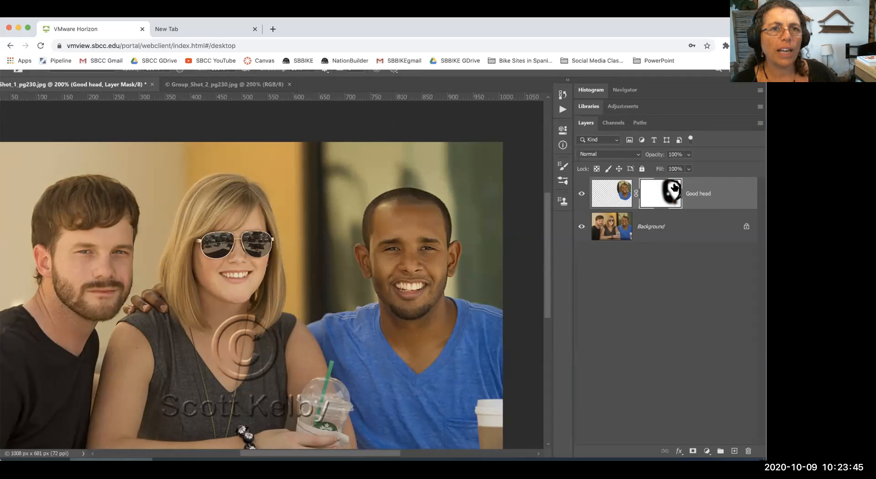
- Hide the Background layer and paint black on the Good head mask over the stray blue shirt patch beside the shoulder
{"action": "left_click", "coordinate": [580, 227]}
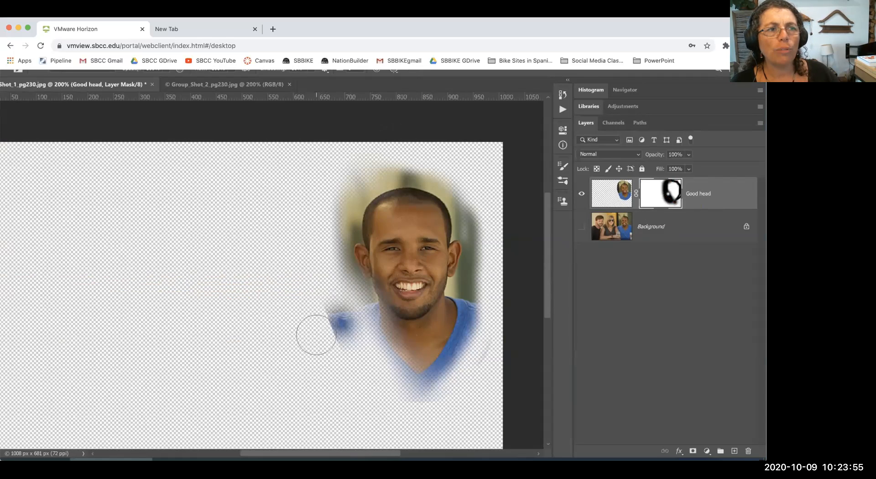
{"action": "mouse_move", "coordinate": [313, 321]}
{"action": "left_mouse_down"}
{"action": "mouse_move", "coordinate": [322, 344]}
{"action": "mouse_move", "coordinate": [315, 312]}
{"action": "mouse_move", "coordinate": [326, 368]}
{"action": "mouse_move", "coordinate": [330, 315]}
{"action": "mouse_move", "coordinate": [332, 332]}
{"action": "mouse_move", "coordinate": [337, 325]}
{"action": "left_mouse_up"}
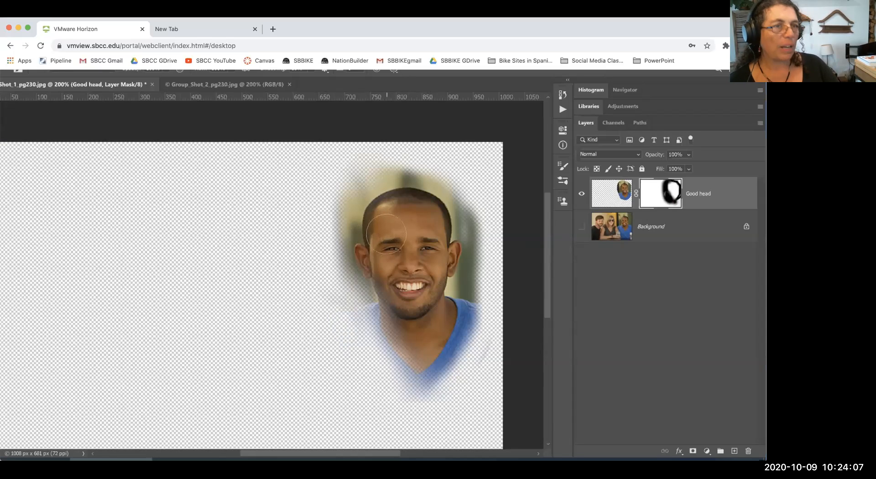
- Restore the area left of the man's head and shirt with white, and soften its outer edge with black on the mask
{"action": "mouse_move", "coordinate": [323, 234]}
{"action": "left_mouse_down"}
{"action": "mouse_move", "coordinate": [365, 336]}
{"action": "mouse_move", "coordinate": [324, 280]}
{"action": "mouse_move", "coordinate": [304, 232]}
{"action": "mouse_move", "coordinate": [309, 216]}
{"action": "mouse_move", "coordinate": [312, 279]}
{"action": "mouse_move", "coordinate": [341, 357]}
{"action": "mouse_move", "coordinate": [379, 391]}
{"action": "mouse_move", "coordinate": [375, 368]}
{"action": "mouse_move", "coordinate": [387, 361]}
{"action": "mouse_move", "coordinate": [348, 362]}
{"action": "mouse_move", "coordinate": [313, 229]}
{"action": "mouse_move", "coordinate": [328, 197]}
{"action": "mouse_move", "coordinate": [340, 228]}
{"action": "left_mouse_up"}
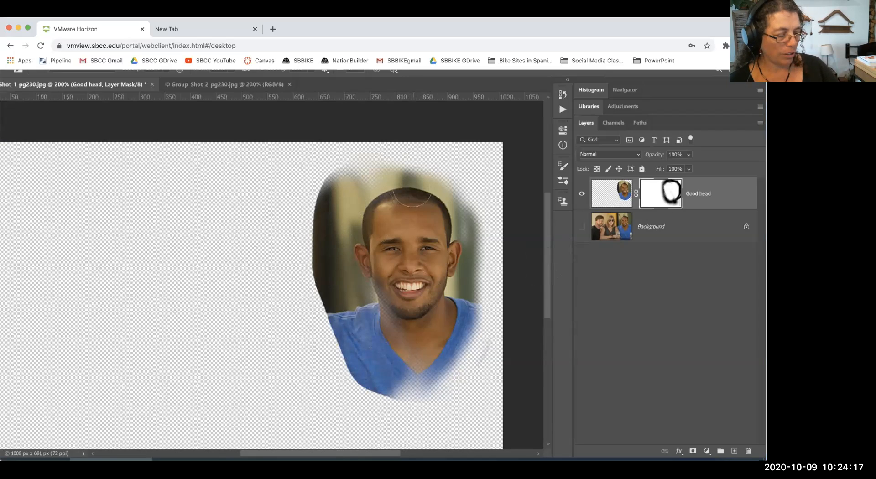
{"action": "mouse_move", "coordinate": [308, 200]}
{"action": "left_mouse_down"}
{"action": "mouse_move", "coordinate": [303, 297]}
{"action": "mouse_move", "coordinate": [294, 168]}
{"action": "mouse_move", "coordinate": [291, 259]}
{"action": "mouse_move", "coordinate": [350, 407]}
{"action": "mouse_move", "coordinate": [384, 422]}
{"action": "mouse_move", "coordinate": [329, 366]}
{"action": "mouse_move", "coordinate": [309, 325]}
{"action": "mouse_move", "coordinate": [331, 379]}
{"action": "mouse_move", "coordinate": [364, 412]}
{"action": "mouse_move", "coordinate": [398, 425]}
{"action": "mouse_move", "coordinate": [363, 405]}
{"action": "mouse_move", "coordinate": [416, 424]}
{"action": "mouse_move", "coordinate": [488, 378]}
{"action": "mouse_move", "coordinate": [493, 352]}
{"action": "mouse_move", "coordinate": [475, 383]}
{"action": "mouse_move", "coordinate": [361, 379]}
{"action": "left_mouse_up"}
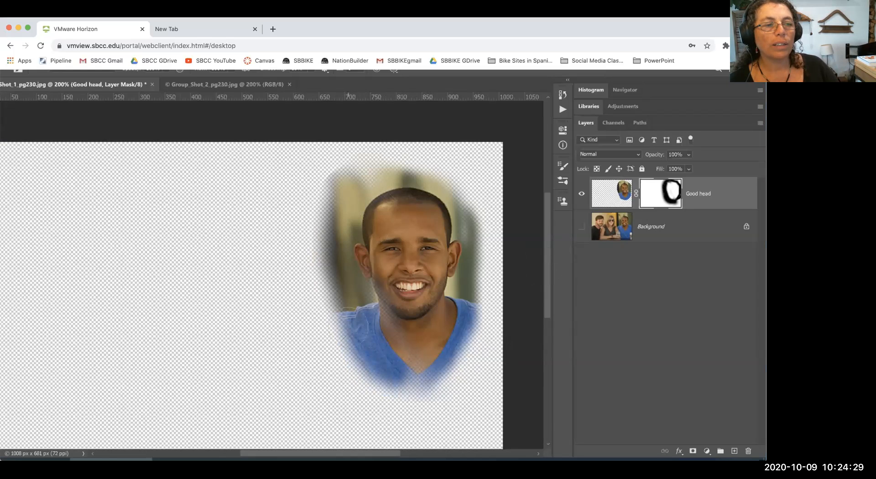
- Paint white on the Good head mask over the faded lower tip of the blue V-neck
{"action": "left_click", "coordinate": [415, 382]}
{"action": "key", "text": "x"}
{"action": "left_click", "coordinate": [412, 381]}
{"action": "mouse_move", "coordinate": [413, 381]}
{"action": "left_mouse_down"}
{"action": "mouse_move", "coordinate": [426, 372]}
{"action": "mouse_move", "coordinate": [406, 357]}
{"action": "left_mouse_up"}
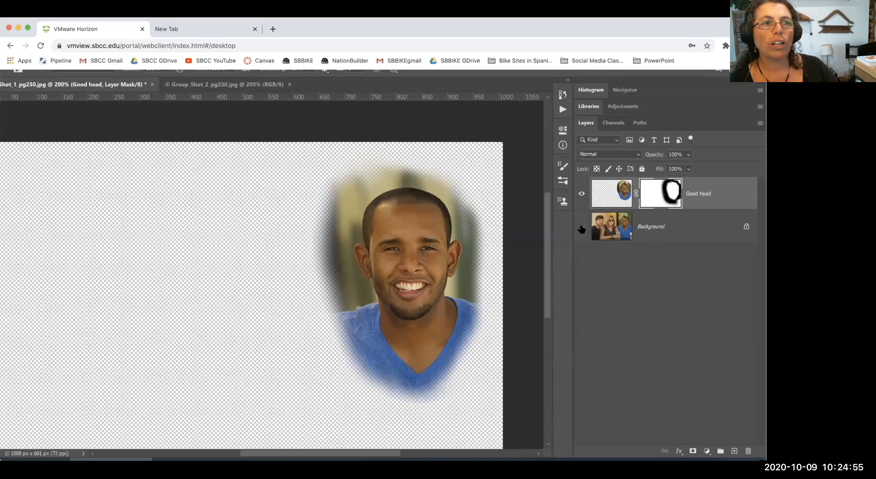
- Show and hide the Background layer to compare the full blend with the isolated head
{"action": "left_click", "coordinate": [581, 228]}
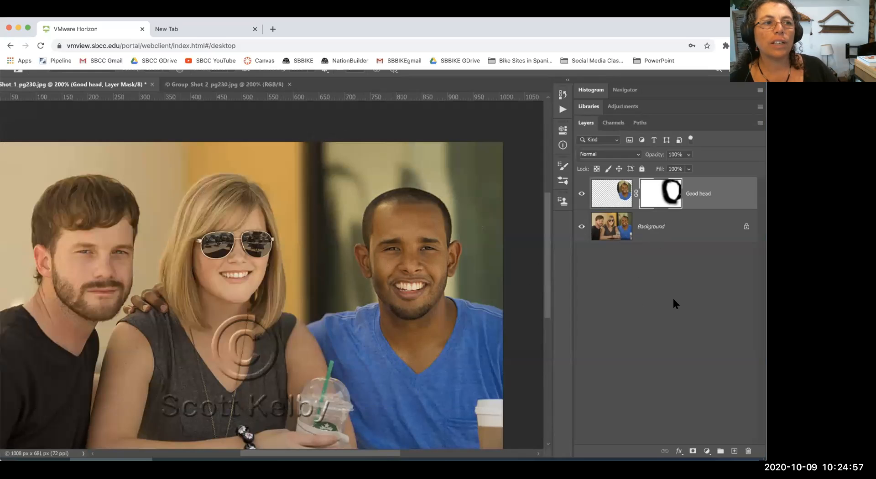
{"action": "left_click", "coordinate": [581, 229]}
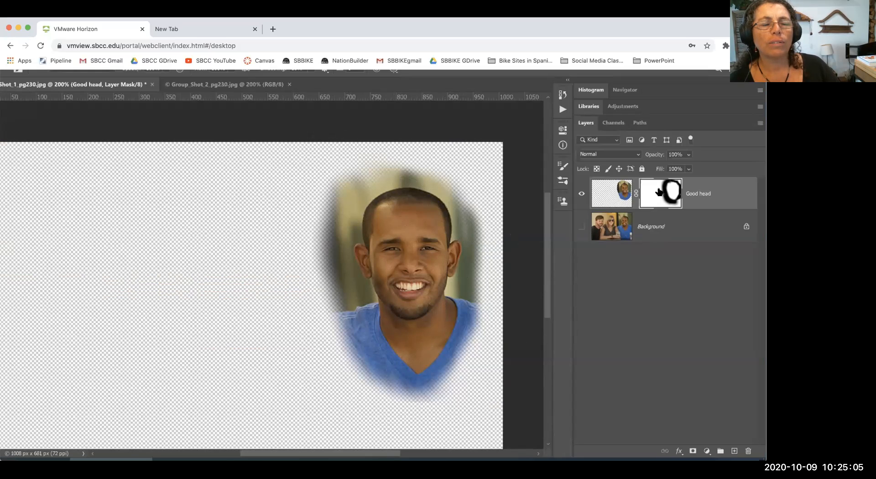
{"action": "left_click", "coordinate": [581, 227]}
{"action": "left_click", "coordinate": [581, 226]}
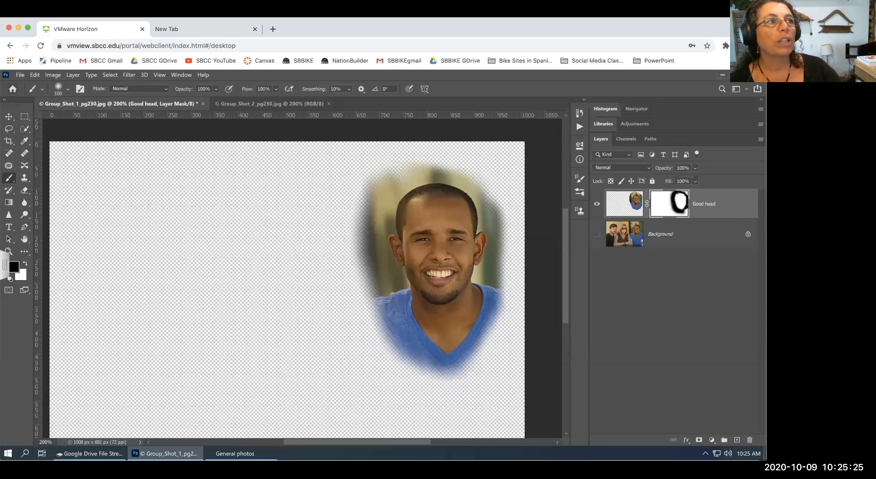
- Start saving a copy on the computer and browse to My Drive > Photoshop My Class Files-Fall 2020 on Google Drive File Stream
{"action": "left_click", "coordinate": [19, 74]}
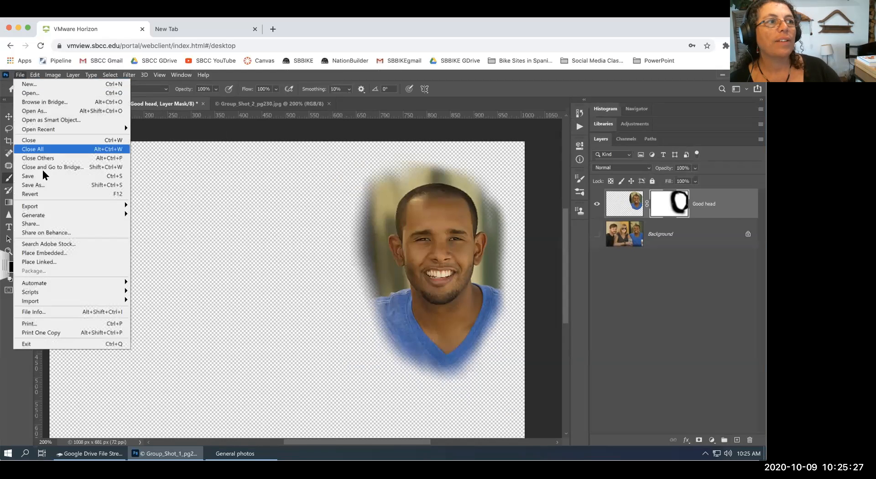
{"action": "left_click", "coordinate": [43, 185]}
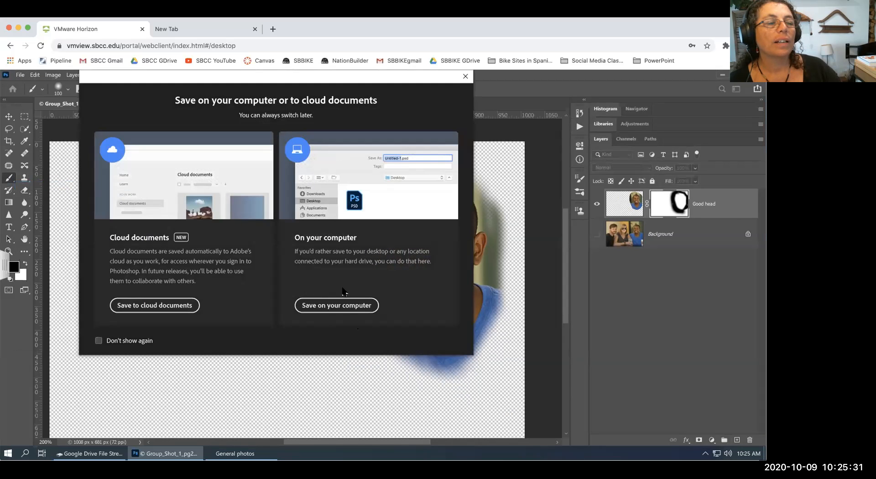
{"action": "left_click", "coordinate": [342, 308]}
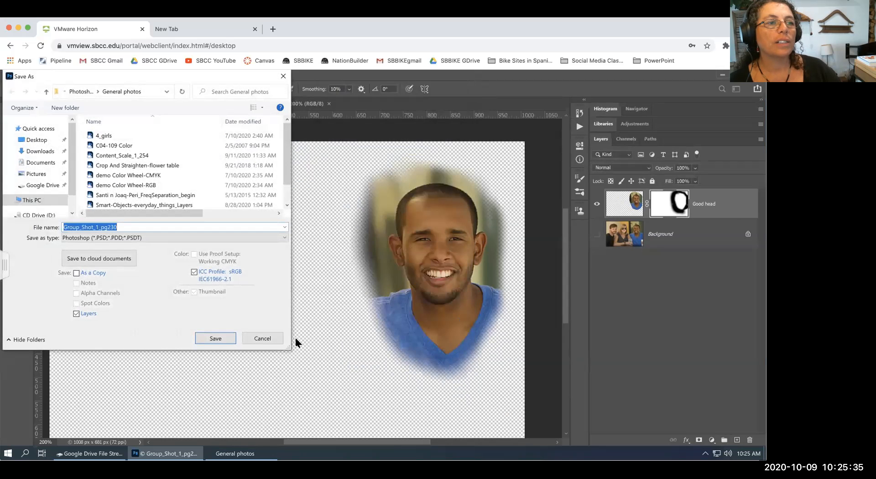
{"action": "left_click_drag", "start_coordinate": [287, 343], "coordinate": [347, 360]}
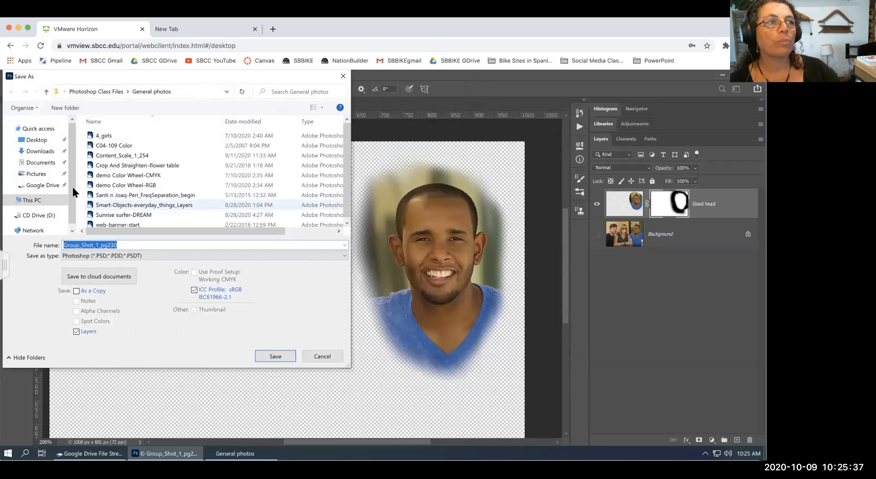
{"action": "left_click", "coordinate": [28, 186]}
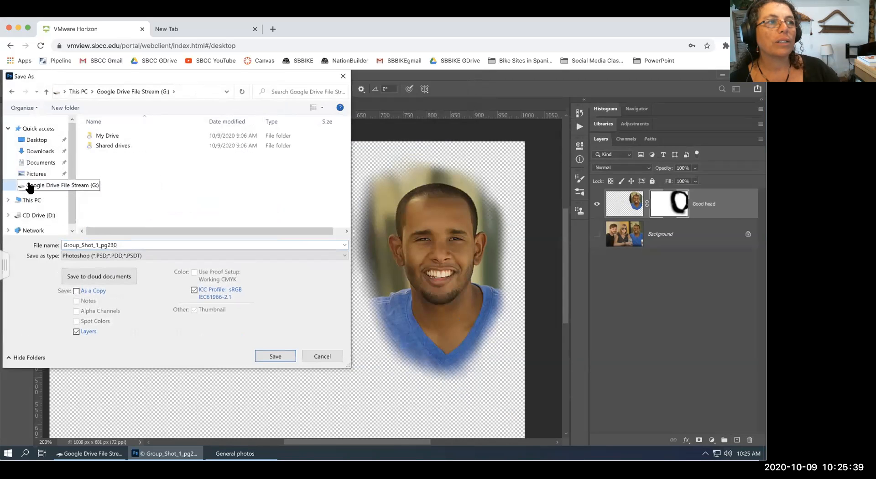
{"action": "double_click", "coordinate": [102, 135]}
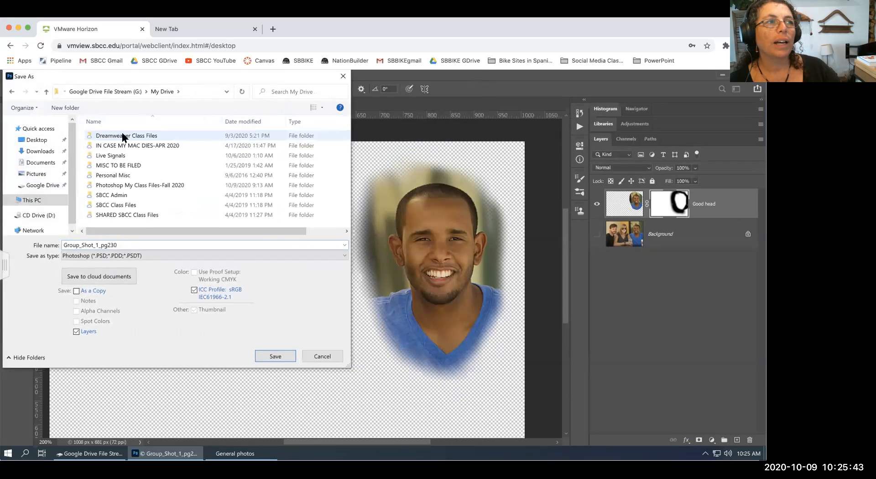
{"action": "double_click", "coordinate": [113, 185]}
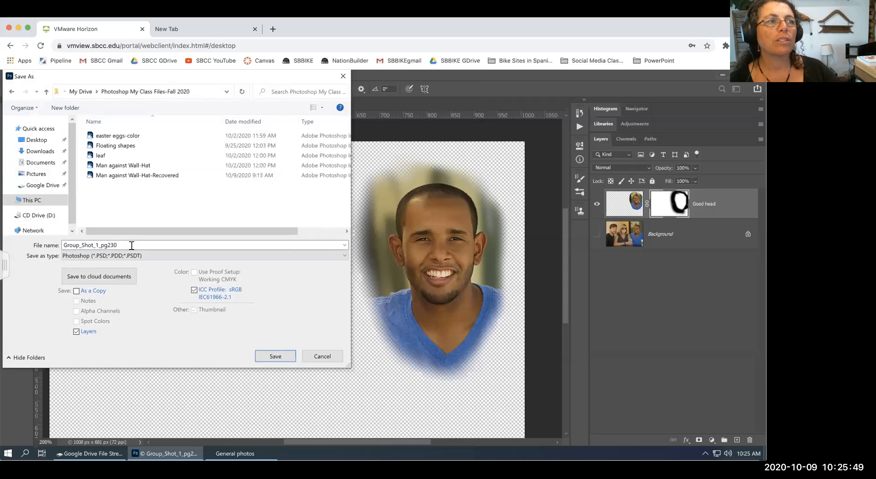
- Name the file Group_Shot_new head and save it in Photoshop format with layers
{"action": "left_click_drag", "start_coordinate": [128, 245], "coordinate": [48, 240]}
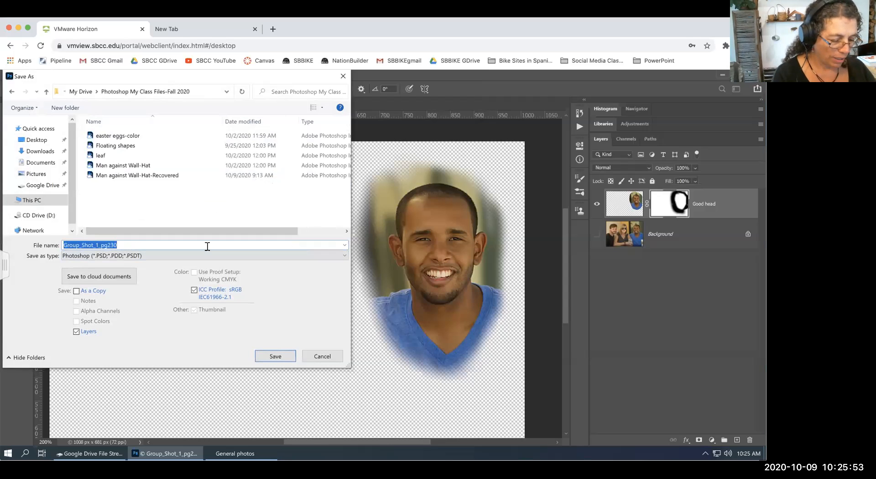
{"action": "left_click", "coordinate": [156, 245]}
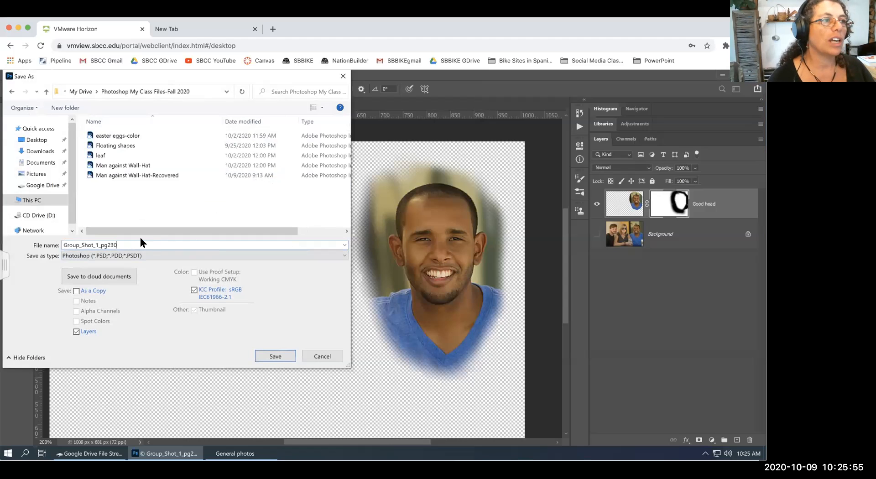
{"action": "left_click_drag", "start_coordinate": [130, 243], "coordinate": [98, 245]}
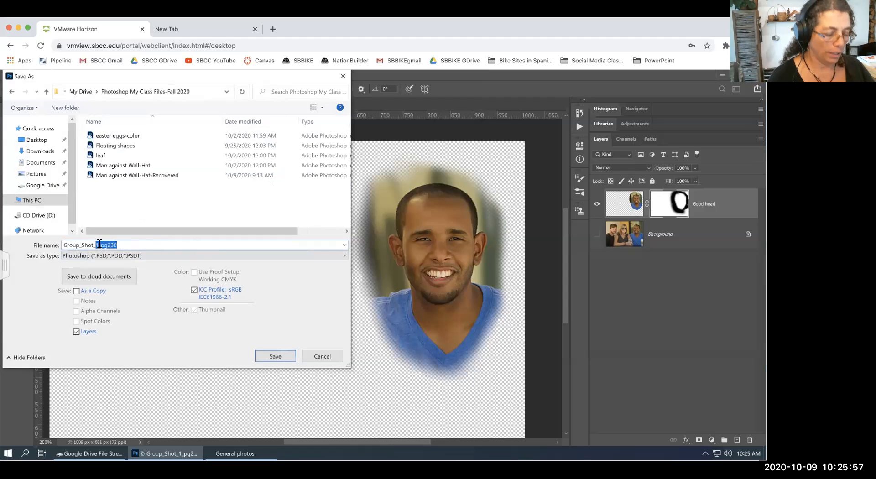
{"action": "type", "text": "new head"}
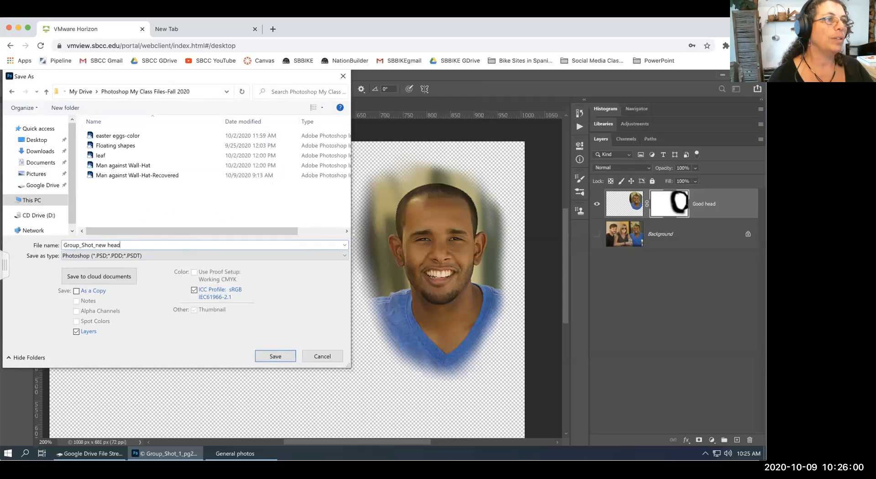
{"action": "left_click", "coordinate": [275, 356]}
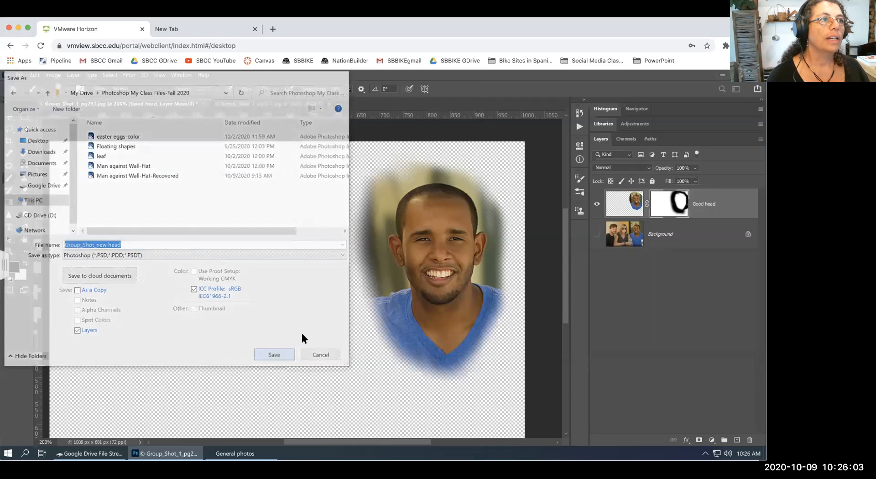
{"action": "left_click", "coordinate": [416, 154]}
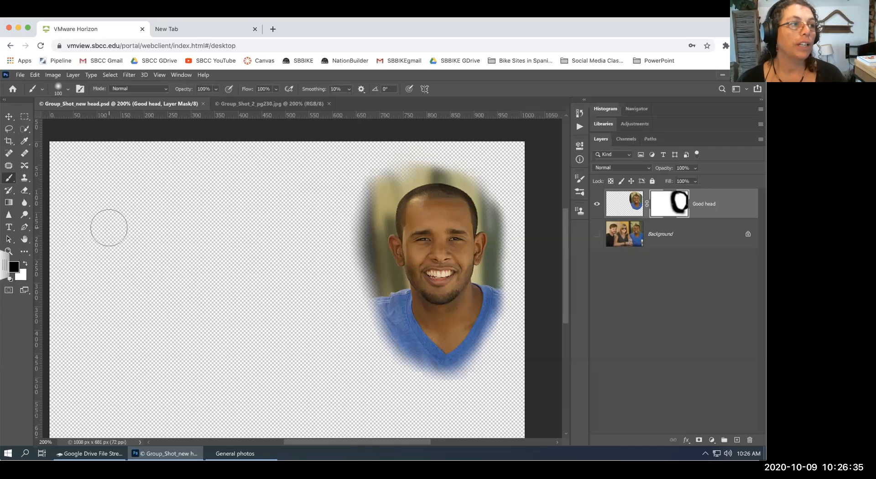
- Display the Good head mask on its own and paint a black stroke and dots on its empty white area
{"action": "key", "text": "x"}
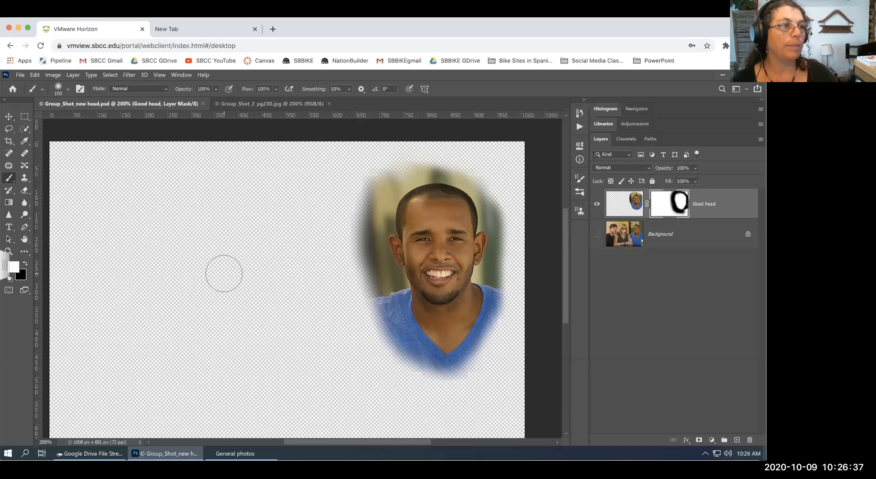
{"action": "key", "text": "x"}
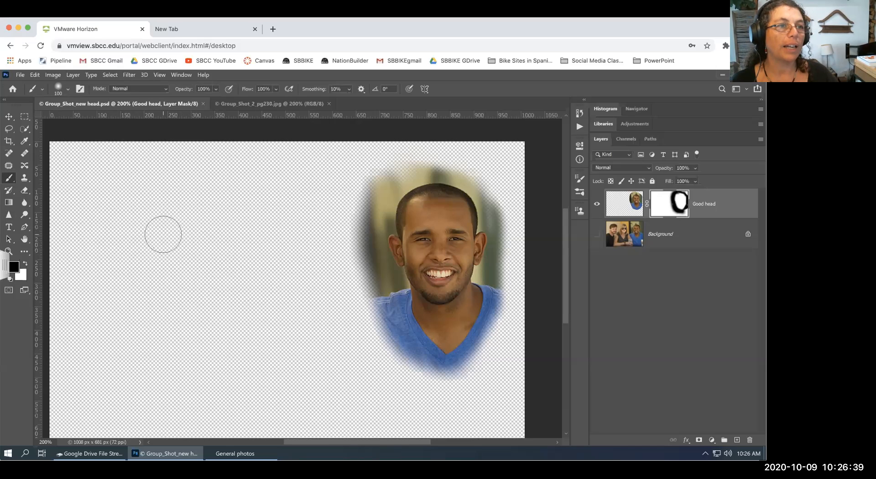
{"action": "left_click", "coordinate": [663, 210], "text": "alt"}
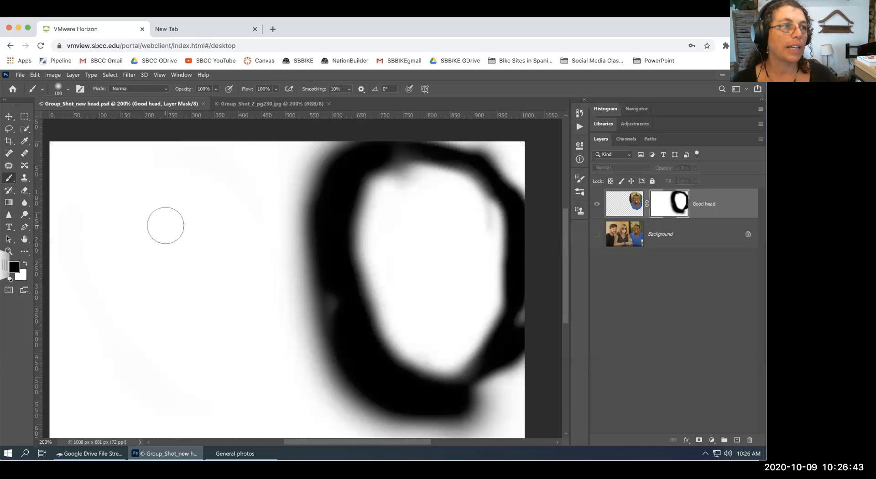
{"action": "left_click", "coordinate": [112, 234]}
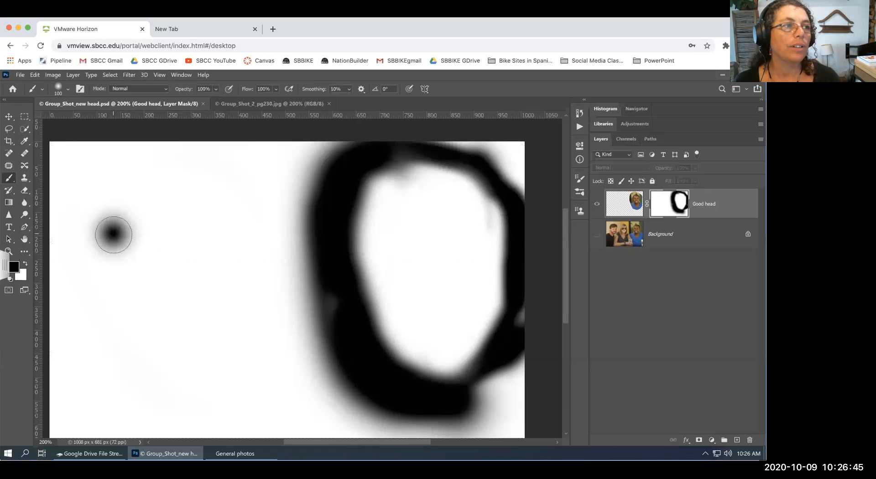
{"action": "left_click_drag", "start_coordinate": [116, 236], "coordinate": [148, 295]}
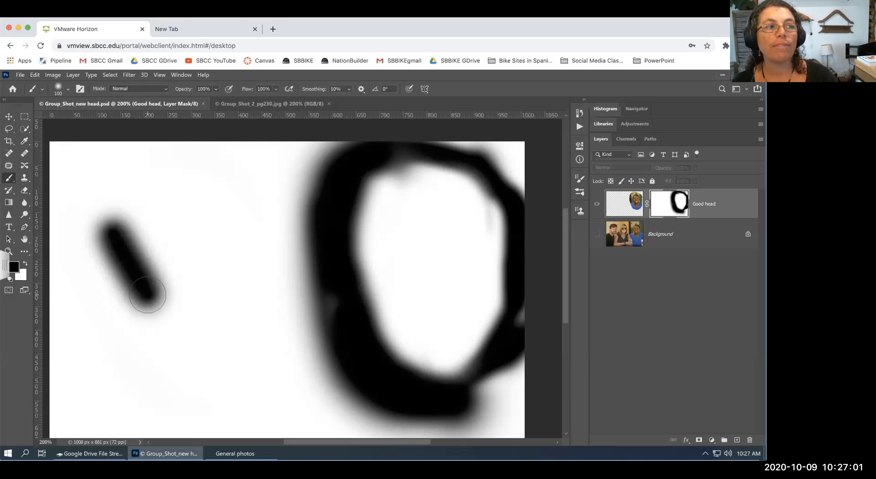
{"action": "left_click_drag", "start_coordinate": [147, 294], "coordinate": [149, 297]}
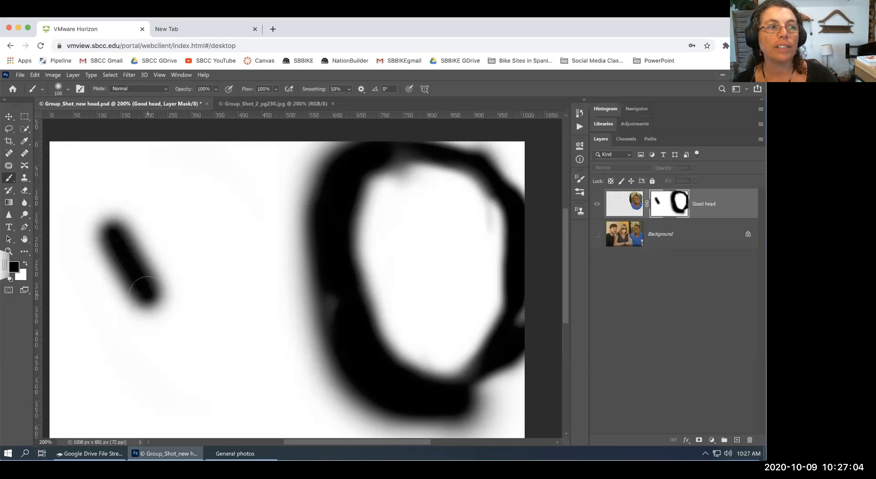
{"action": "left_click", "coordinate": [178, 222]}
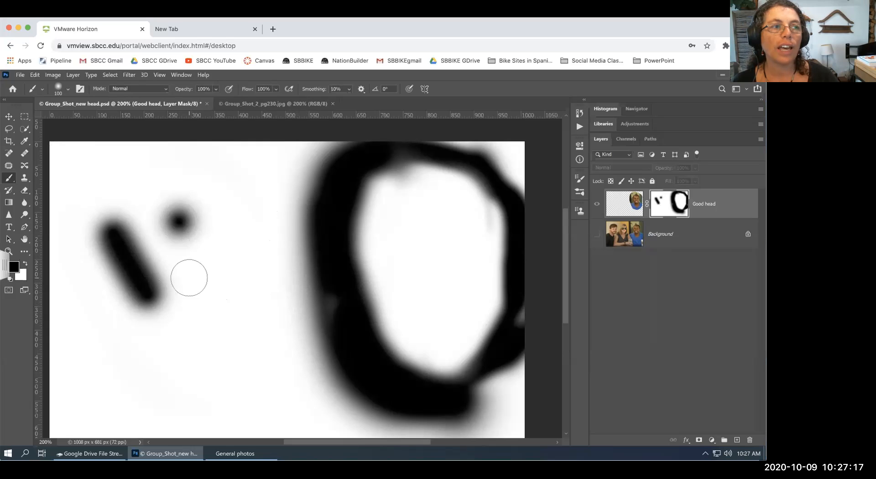
{"action": "mouse_move", "coordinate": [181, 272]}
{"action": "left_mouse_down"}
{"action": "mouse_move", "coordinate": [185, 302]}
{"action": "mouse_move", "coordinate": [179, 276]}
{"action": "left_mouse_up"}
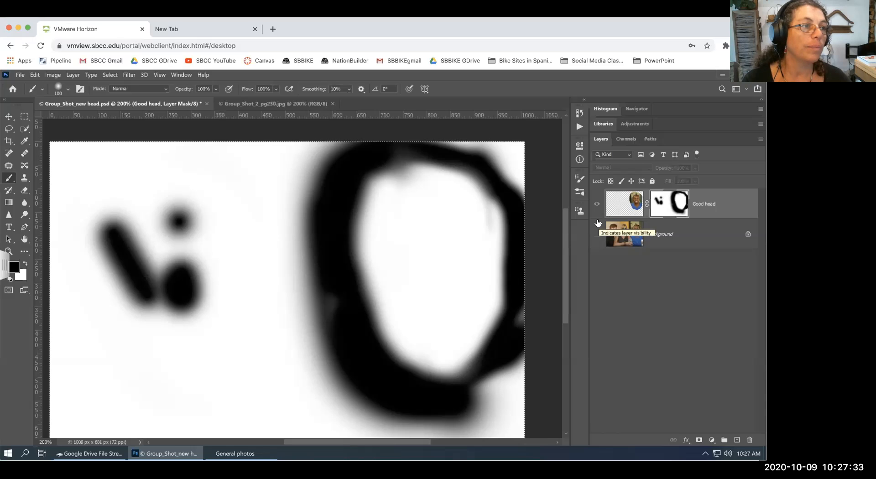
- Clear the whole Good head mask to white and return to the normal image view
{"action": "key", "text": "Delete"}
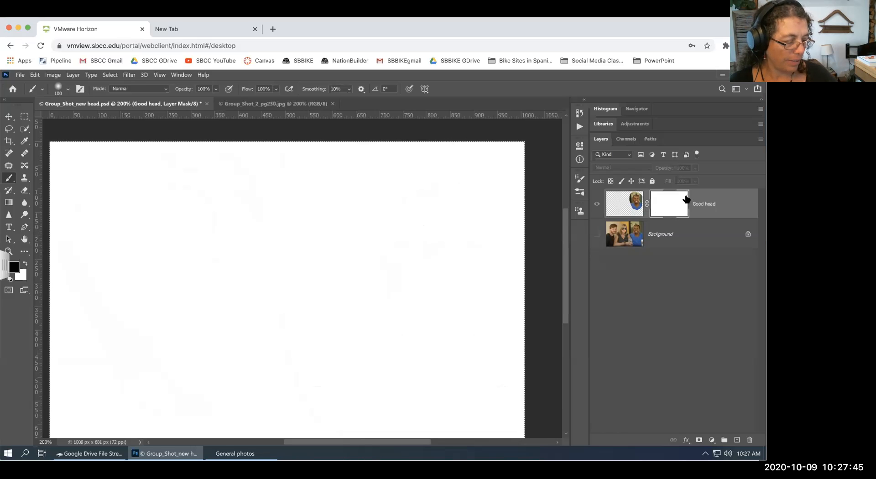
{"action": "left_click", "coordinate": [670, 204], "text": "alt"}
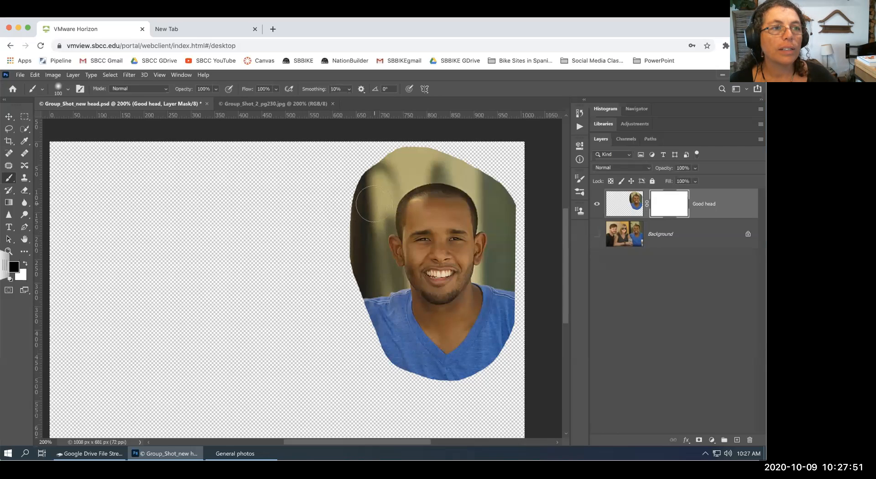
{"action": "left_click_drag", "start_coordinate": [375, 204], "coordinate": [375, 231]}
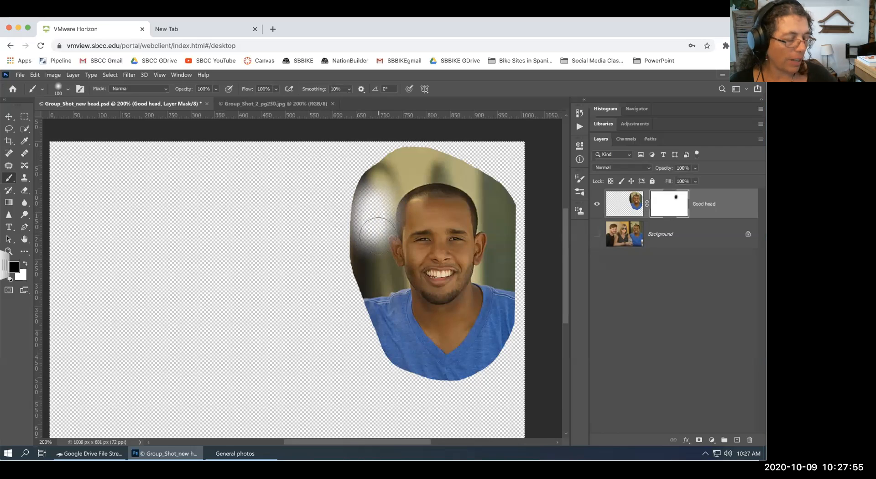
{"action": "key", "text": "ctrl+z"}
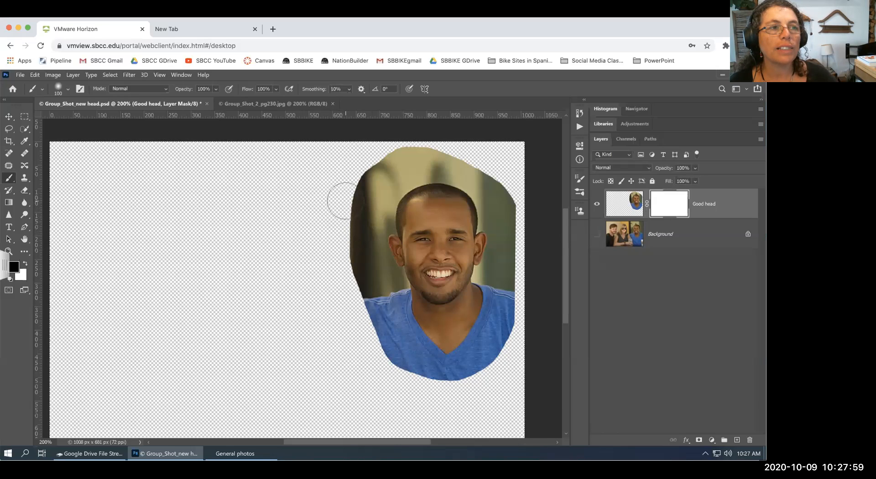
{"action": "left_click", "coordinate": [349, 199]}
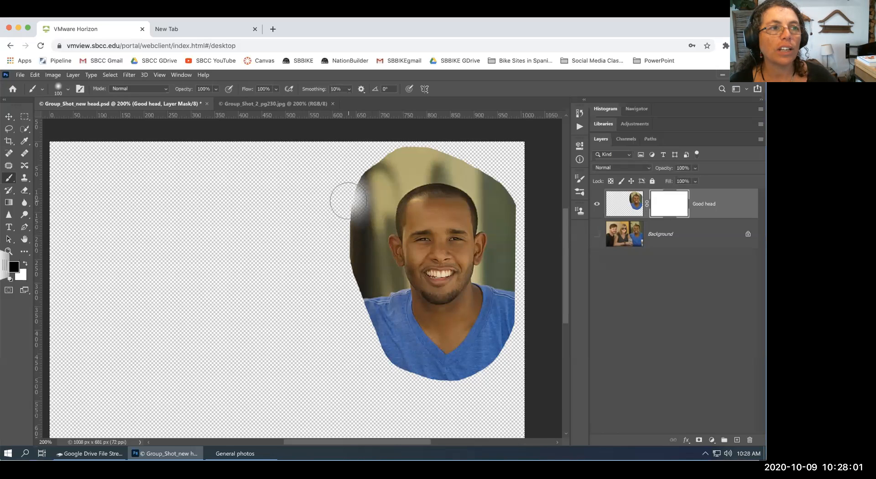
{"action": "left_click_drag", "start_coordinate": [345, 210], "coordinate": [341, 270]}
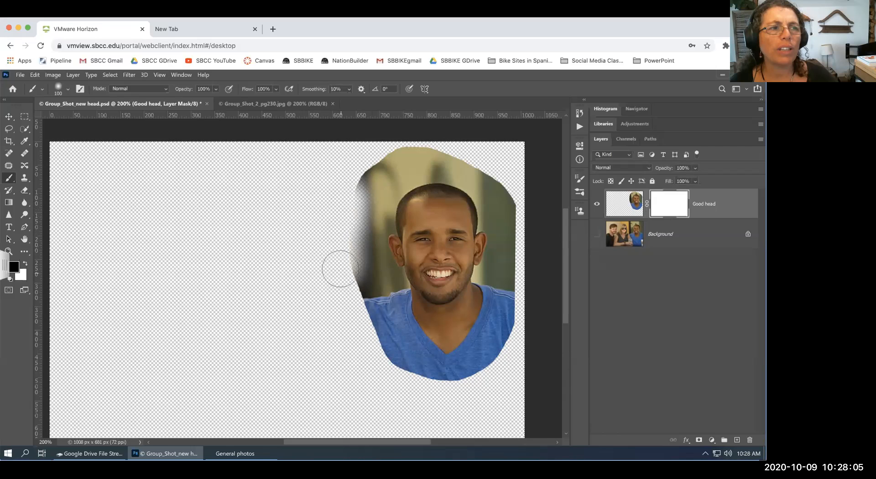
{"action": "key", "text": "ctrl+z"}
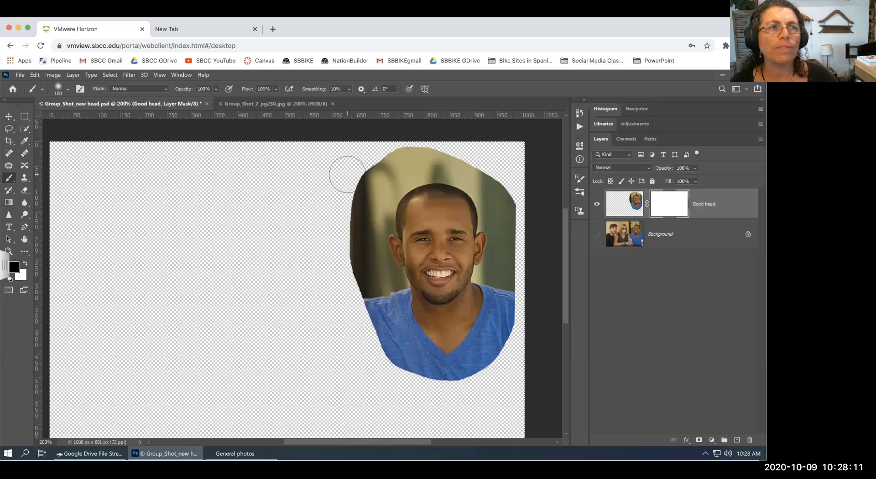
- Paint black on the Good head mask along the hard left edge of the head cutout with the 100 px brush
{"action": "mouse_move", "coordinate": [347, 174]}
{"action": "left_mouse_down"}
{"action": "mouse_move", "coordinate": [327, 231]}
{"action": "mouse_move", "coordinate": [333, 255]}
{"action": "mouse_move", "coordinate": [336, 227]}
{"action": "left_mouse_up"}
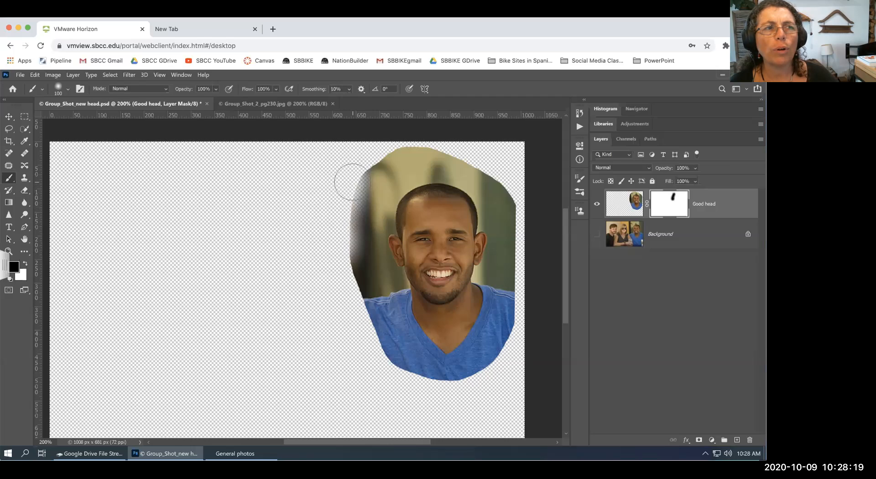
- Paint black on the Good head layer mask around the head and shoulders to feather the cutout's edges
{"action": "mouse_move", "coordinate": [352, 172]}
{"action": "left_mouse_down"}
{"action": "mouse_move", "coordinate": [342, 255]}
{"action": "mouse_move", "coordinate": [367, 338]}
{"action": "left_mouse_up"}
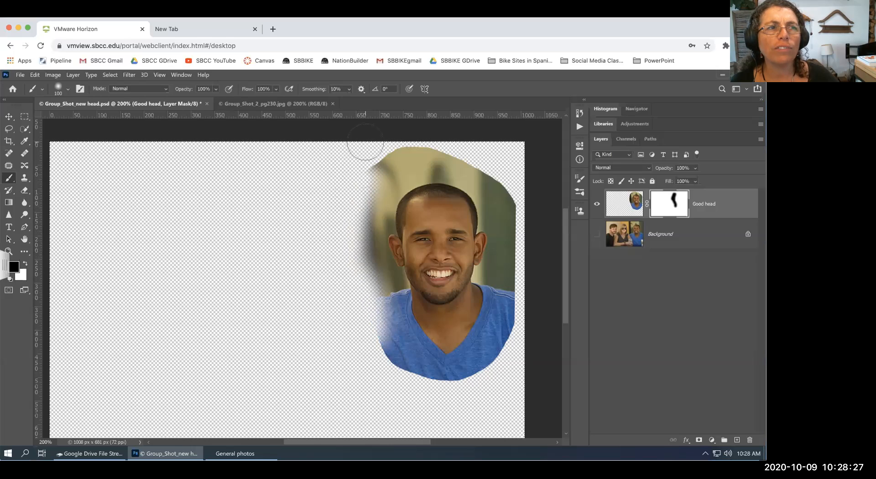
{"action": "mouse_move", "coordinate": [366, 166]}
{"action": "left_mouse_down"}
{"action": "mouse_move", "coordinate": [398, 145]}
{"action": "mouse_move", "coordinate": [428, 145]}
{"action": "mouse_move", "coordinate": [498, 167]}
{"action": "mouse_move", "coordinate": [533, 235]}
{"action": "mouse_move", "coordinate": [534, 328]}
{"action": "left_mouse_up"}
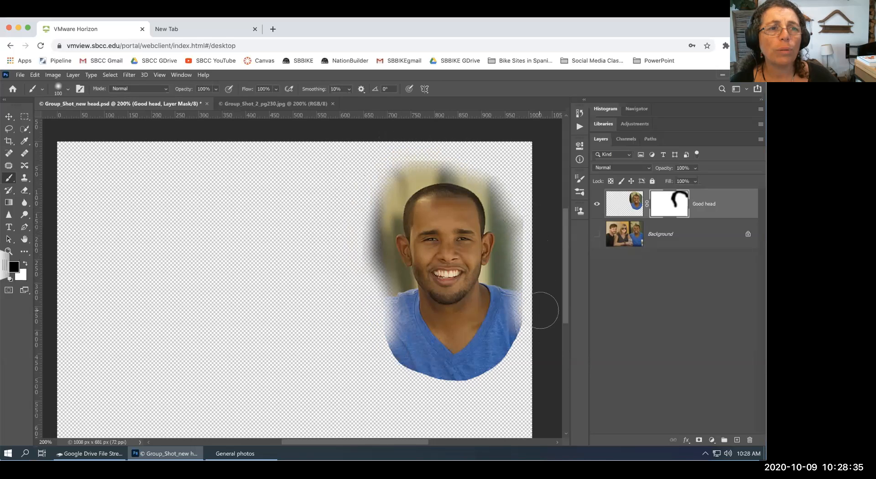
{"action": "mouse_move", "coordinate": [529, 219]}
{"action": "left_mouse_down"}
{"action": "mouse_move", "coordinate": [533, 324]}
{"action": "mouse_move", "coordinate": [478, 393]}
{"action": "mouse_move", "coordinate": [485, 395]}
{"action": "mouse_move", "coordinate": [386, 365]}
{"action": "left_mouse_up"}
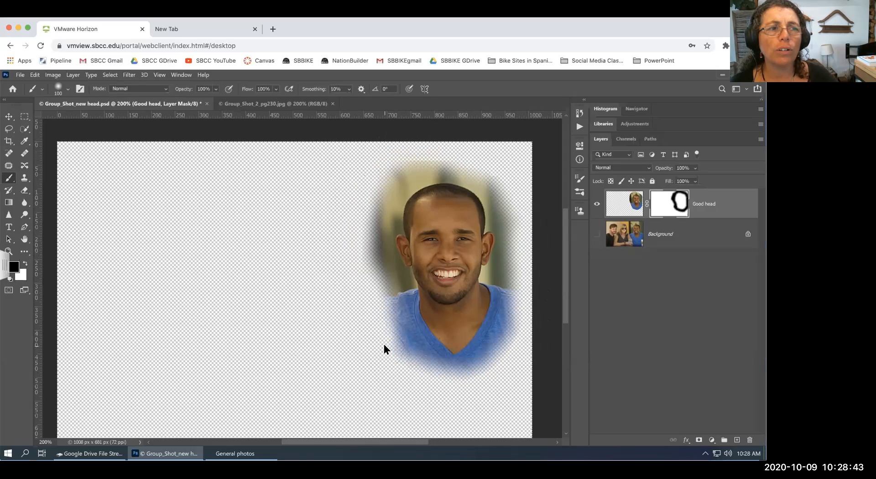
- Toggle the Background layer's visibility to compare, leave it shown, make white the foreground colour, and save the document
{"action": "left_click", "coordinate": [595, 235]}
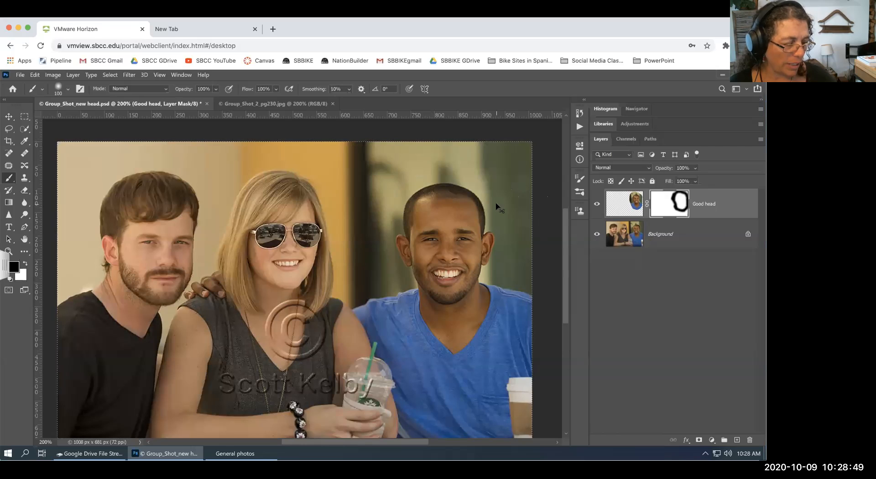
{"action": "left_click", "coordinate": [597, 234]}
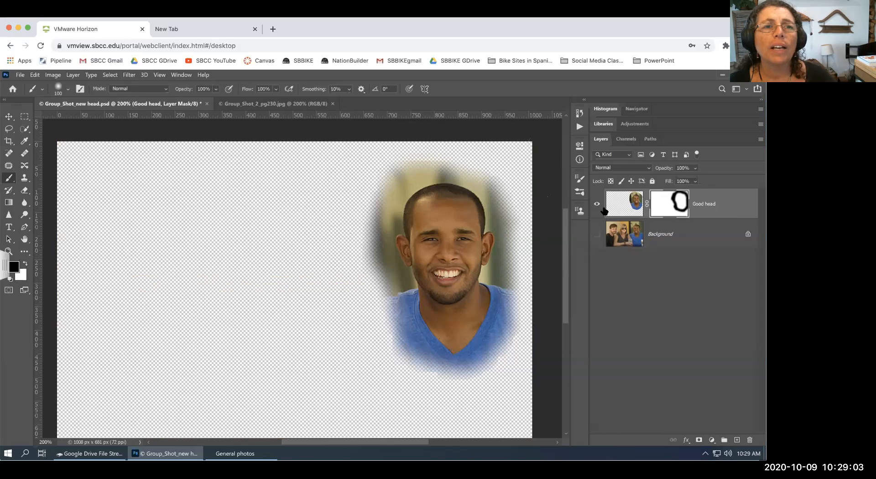
{"action": "left_click", "coordinate": [596, 234]}
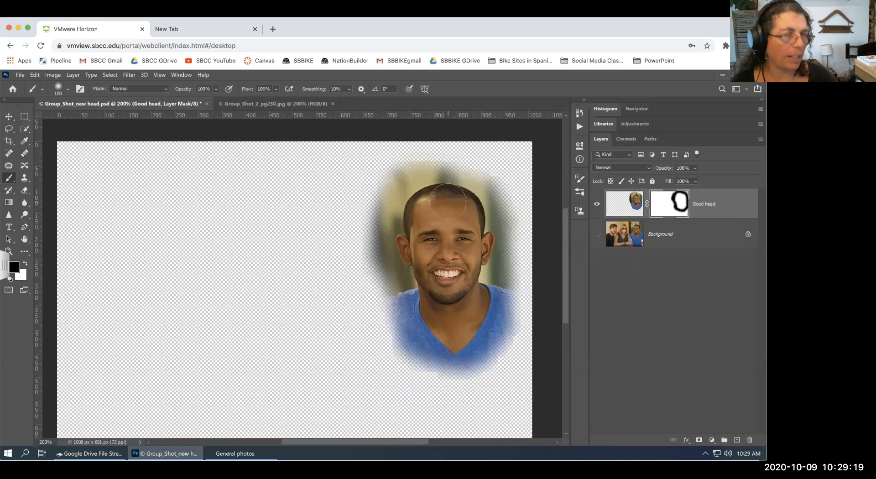
{"action": "key", "text": "x"}
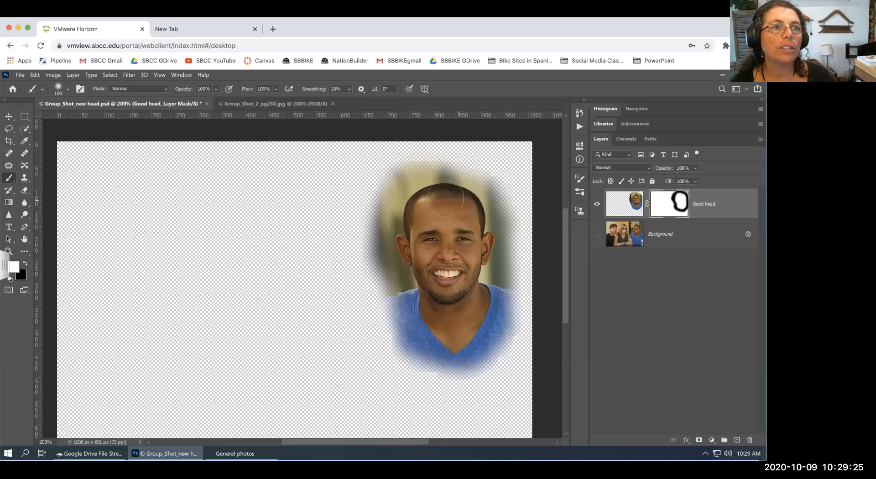
{"action": "left_click", "coordinate": [595, 233]}
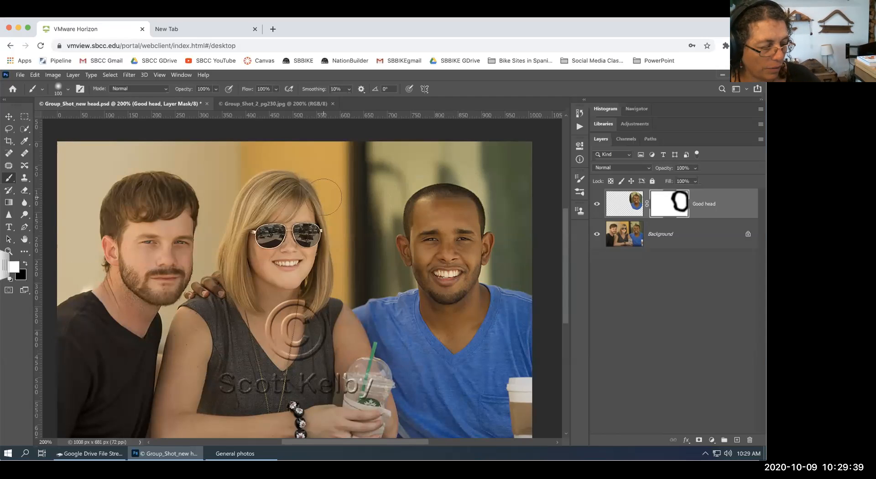
{"action": "key", "text": "ctrl+s"}
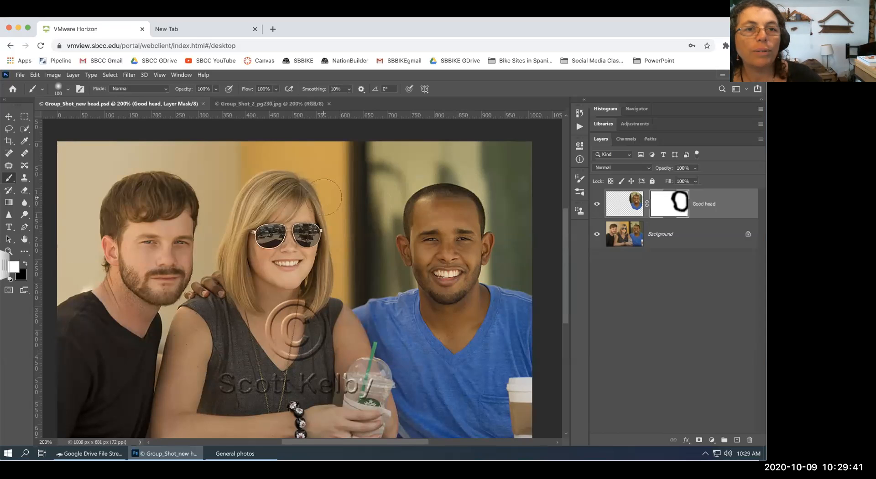
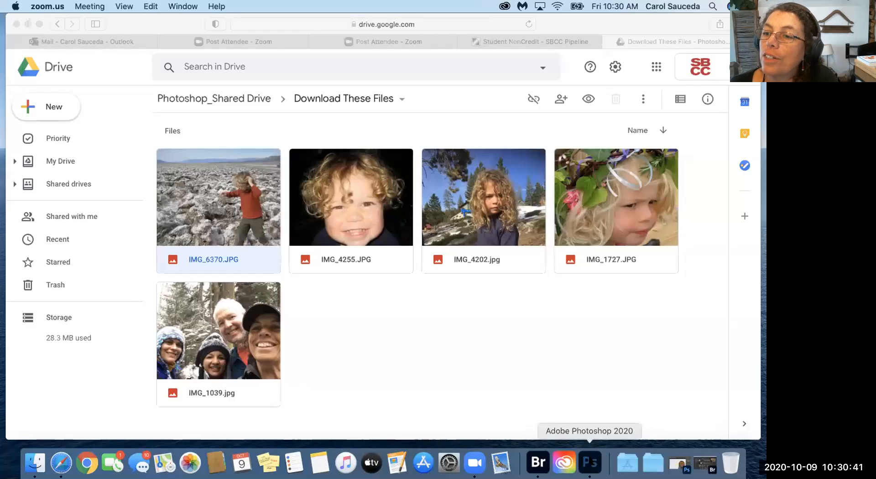
- Switch to the local Adobe Photoshop 2020 and set the brush to 76 px with 1% hardness
{"action": "left_click", "coordinate": [590, 462]}
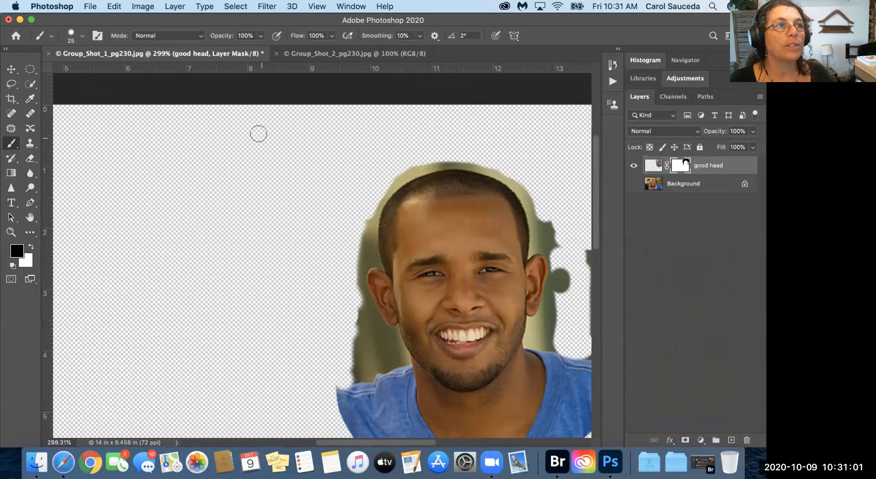
{"action": "left_click", "coordinate": [81, 37]}
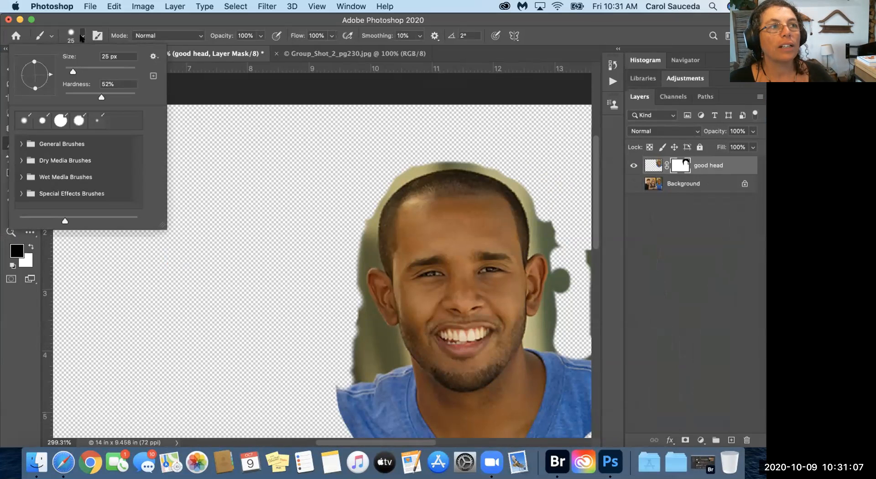
{"action": "left_click_drag", "start_coordinate": [102, 96], "coordinate": [63, 95]}
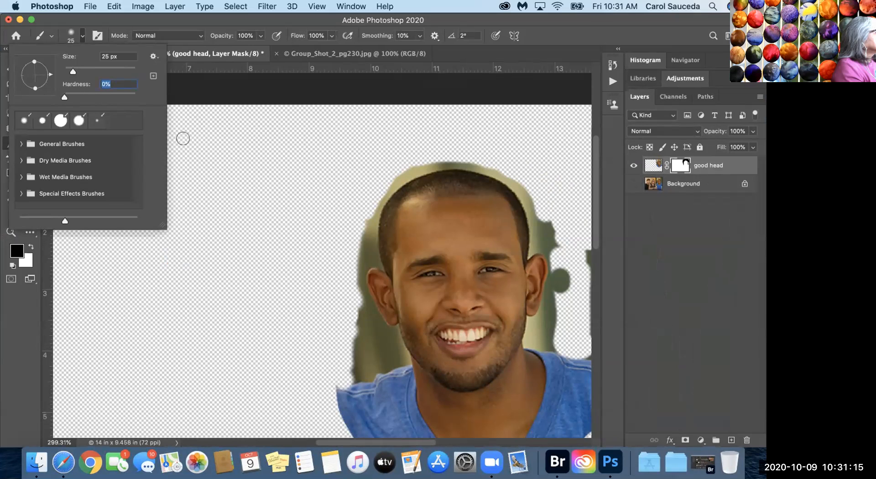
{"action": "left_click", "coordinate": [349, 238]}
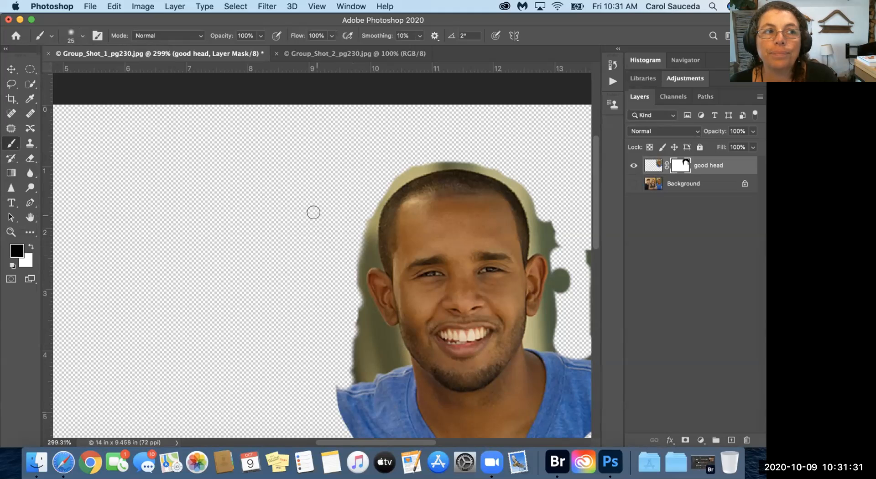
{"action": "left_click", "coordinate": [81, 36]}
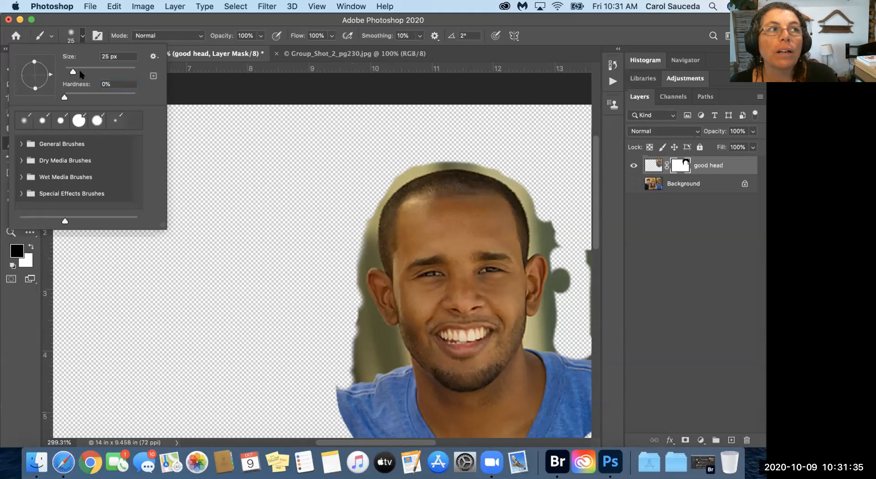
{"action": "left_click", "coordinate": [82, 120]}
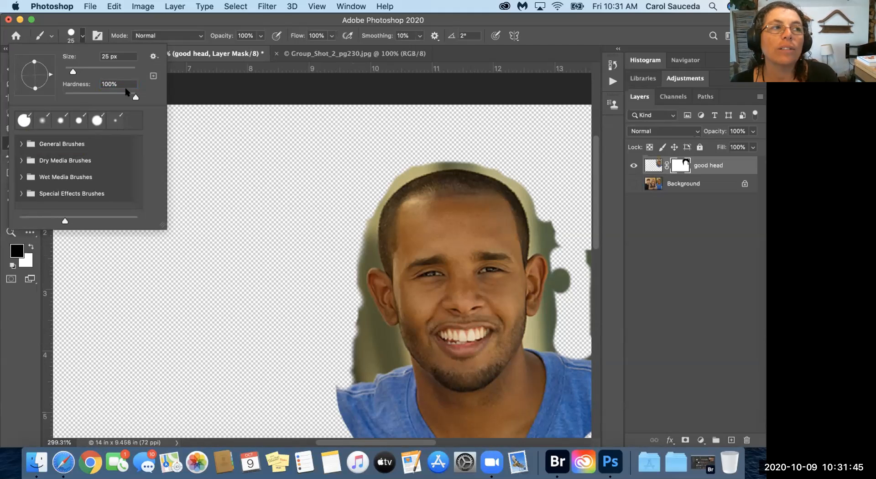
{"action": "mouse_move", "coordinate": [135, 97]}
{"action": "left_mouse_down"}
{"action": "mouse_move", "coordinate": [63, 95]}
{"action": "mouse_move", "coordinate": [78, 71]}
{"action": "mouse_move", "coordinate": [90, 72]}
{"action": "left_mouse_up"}
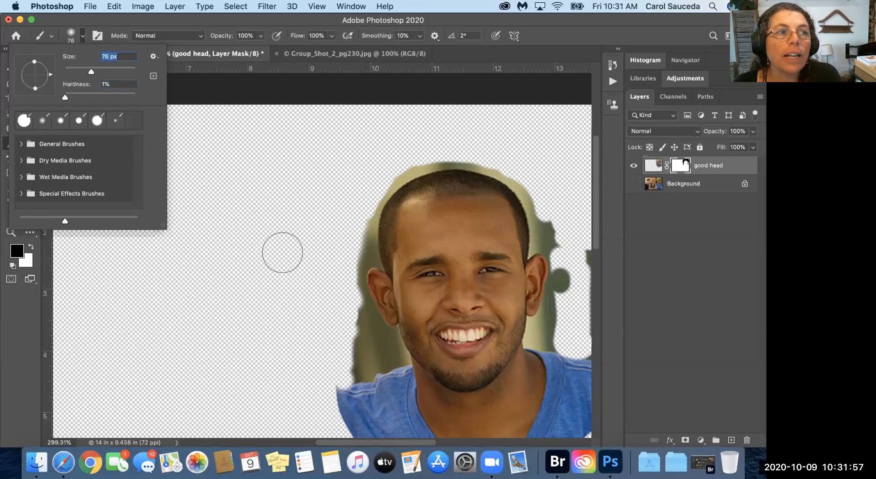
{"action": "left_click", "coordinate": [318, 289]}
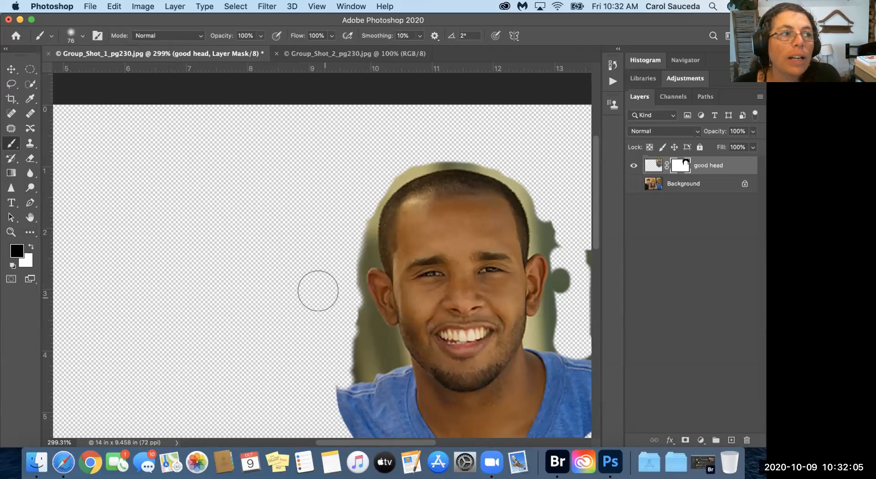
- Paint white on the good head layer mask to restore the hidden areas around the head
{"action": "key", "text": "x"}
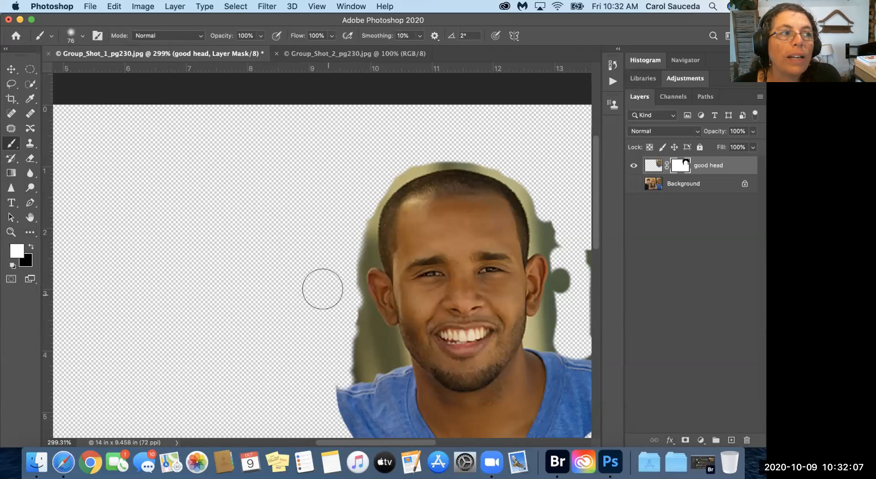
{"action": "mouse_move", "coordinate": [346, 297]}
{"action": "left_mouse_down"}
{"action": "mouse_move", "coordinate": [344, 364]}
{"action": "mouse_move", "coordinate": [335, 259]}
{"action": "mouse_move", "coordinate": [345, 217]}
{"action": "mouse_move", "coordinate": [353, 217]}
{"action": "mouse_move", "coordinate": [362, 285]}
{"action": "mouse_move", "coordinate": [359, 310]}
{"action": "mouse_move", "coordinate": [335, 200]}
{"action": "mouse_move", "coordinate": [420, 125]}
{"action": "mouse_move", "coordinate": [435, 143]}
{"action": "mouse_move", "coordinate": [362, 195]}
{"action": "mouse_move", "coordinate": [371, 179]}
{"action": "mouse_move", "coordinate": [499, 142]}
{"action": "mouse_move", "coordinate": [477, 161]}
{"action": "mouse_move", "coordinate": [543, 180]}
{"action": "mouse_move", "coordinate": [520, 313]}
{"action": "mouse_move", "coordinate": [558, 316]}
{"action": "mouse_move", "coordinate": [560, 327]}
{"action": "mouse_move", "coordinate": [565, 278]}
{"action": "mouse_move", "coordinate": [561, 364]}
{"action": "mouse_move", "coordinate": [551, 319]}
{"action": "mouse_move", "coordinate": [566, 323]}
{"action": "mouse_move", "coordinate": [579, 298]}
{"action": "mouse_move", "coordinate": [569, 231]}
{"action": "mouse_move", "coordinate": [573, 145]}
{"action": "mouse_move", "coordinate": [595, 280]}
{"action": "mouse_move", "coordinate": [577, 234]}
{"action": "mouse_move", "coordinate": [560, 122]}
{"action": "mouse_move", "coordinate": [571, 112]}
{"action": "mouse_move", "coordinate": [579, 118]}
{"action": "mouse_move", "coordinate": [397, 141]}
{"action": "mouse_move", "coordinate": [286, 176]}
{"action": "mouse_move", "coordinate": [276, 191]}
{"action": "mouse_move", "coordinate": [304, 263]}
{"action": "mouse_move", "coordinate": [317, 434]}
{"action": "mouse_move", "coordinate": [318, 376]}
{"action": "mouse_move", "coordinate": [337, 409]}
{"action": "mouse_move", "coordinate": [294, 300]}
{"action": "mouse_move", "coordinate": [286, 116]}
{"action": "mouse_move", "coordinate": [336, 125]}
{"action": "mouse_move", "coordinate": [326, 130]}
{"action": "mouse_move", "coordinate": [401, 90]}
{"action": "mouse_move", "coordinate": [349, 122]}
{"action": "mouse_move", "coordinate": [416, 106]}
{"action": "mouse_move", "coordinate": [273, 160]}
{"action": "left_mouse_up"}
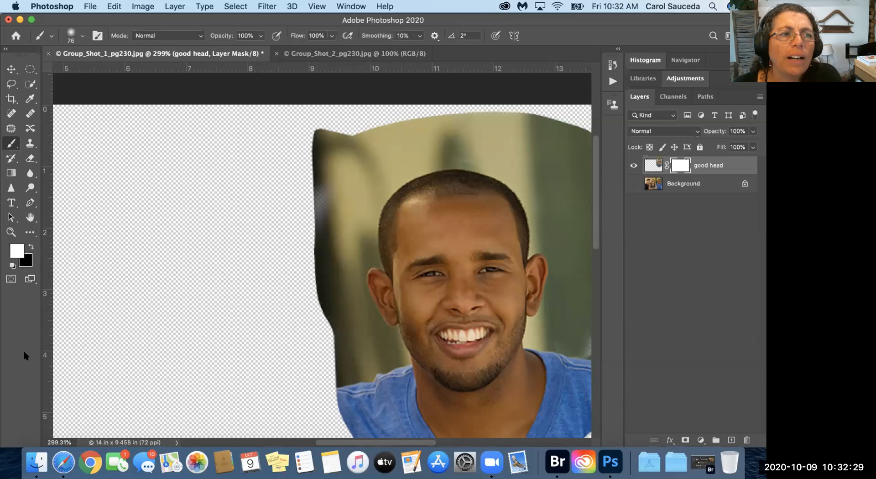
- Paint black with the soft brush on the good head mask, fading the cutout's edges on all sides of the head and shirt
{"action": "key", "text": "x"}
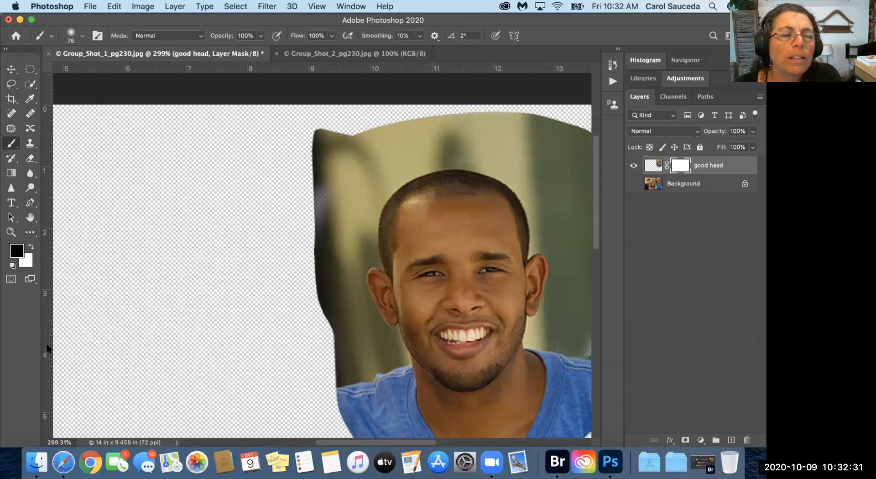
{"action": "mouse_move", "coordinate": [346, 372]}
{"action": "left_mouse_down"}
{"action": "mouse_move", "coordinate": [346, 332]}
{"action": "mouse_move", "coordinate": [305, 307]}
{"action": "mouse_move", "coordinate": [297, 272]}
{"action": "mouse_move", "coordinate": [293, 172]}
{"action": "mouse_move", "coordinate": [313, 133]}
{"action": "mouse_move", "coordinate": [475, 87]}
{"action": "mouse_move", "coordinate": [553, 109]}
{"action": "mouse_move", "coordinate": [568, 130]}
{"action": "left_mouse_up"}
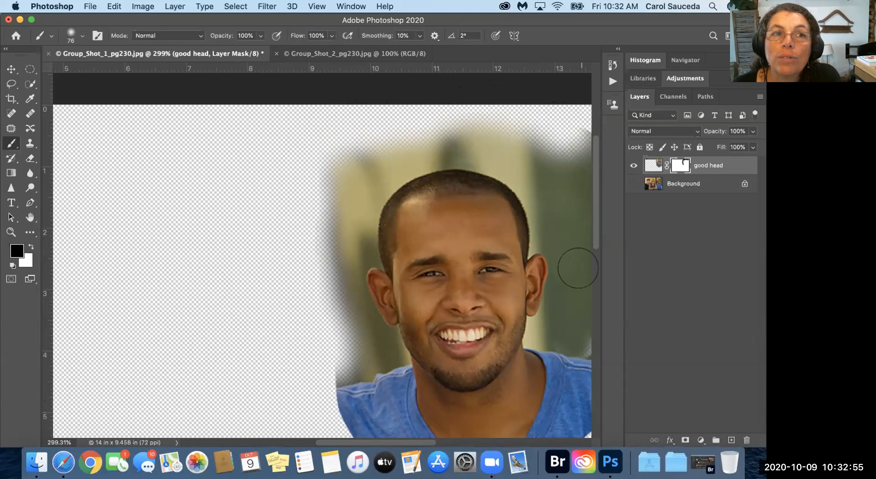
{"action": "left_click_drag", "start_coordinate": [343, 411], "coordinate": [322, 354]}
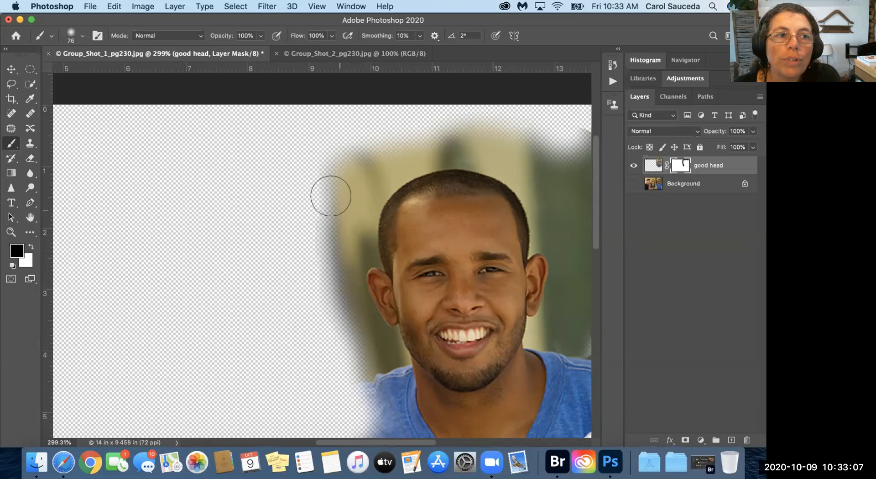
{"action": "scroll", "coordinate": [489, 255], "scroll_direction": "down", "scroll_amount": 5}
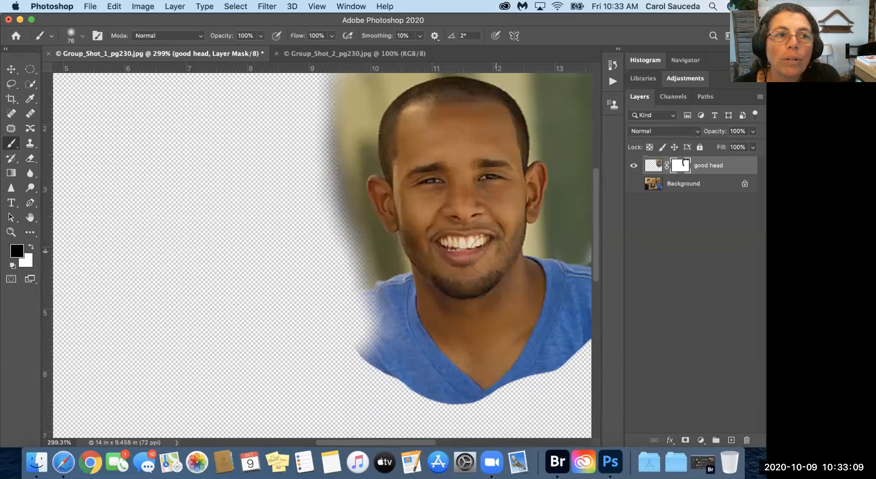
{"action": "mouse_move", "coordinate": [349, 301]}
{"action": "left_mouse_down"}
{"action": "mouse_move", "coordinate": [388, 342]}
{"action": "mouse_move", "coordinate": [444, 359]}
{"action": "mouse_move", "coordinate": [469, 359]}
{"action": "mouse_move", "coordinate": [572, 307]}
{"action": "left_mouse_up"}
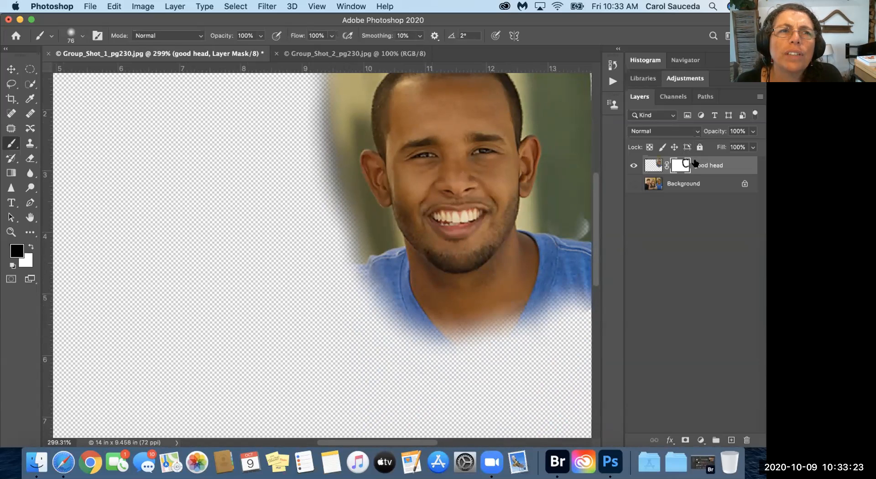
{"action": "scroll", "coordinate": [532, 147], "scroll_direction": "up", "scroll_amount": 5}
{"action": "scroll", "coordinate": [532, 146], "scroll_direction": "right", "scroll_amount": 2}
{"action": "mouse_move", "coordinate": [525, 118]}
{"action": "left_mouse_down"}
{"action": "mouse_move", "coordinate": [550, 246]}
{"action": "mouse_move", "coordinate": [532, 221]}
{"action": "mouse_move", "coordinate": [544, 365]}
{"action": "mouse_move", "coordinate": [552, 371]}
{"action": "mouse_move", "coordinate": [531, 406]}
{"action": "left_mouse_up"}
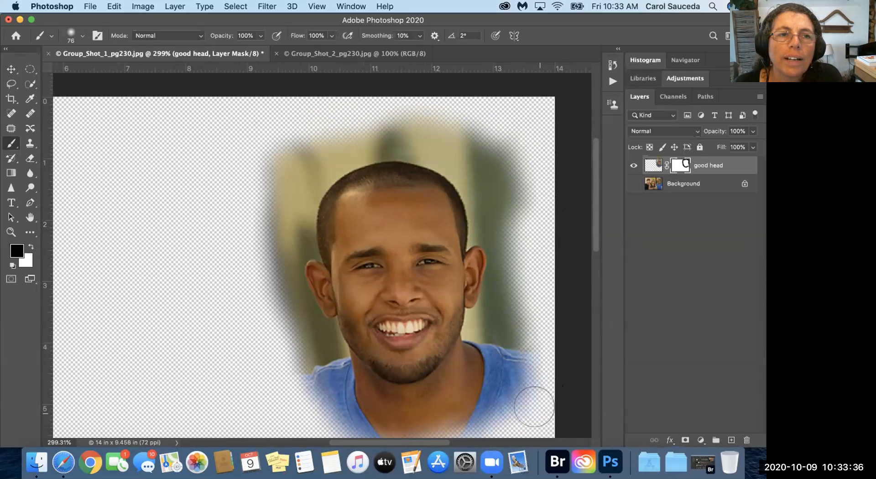
- Show the Background layer and rotate the good head layer 2.38° with Free Transform
{"action": "left_click", "coordinate": [633, 184]}
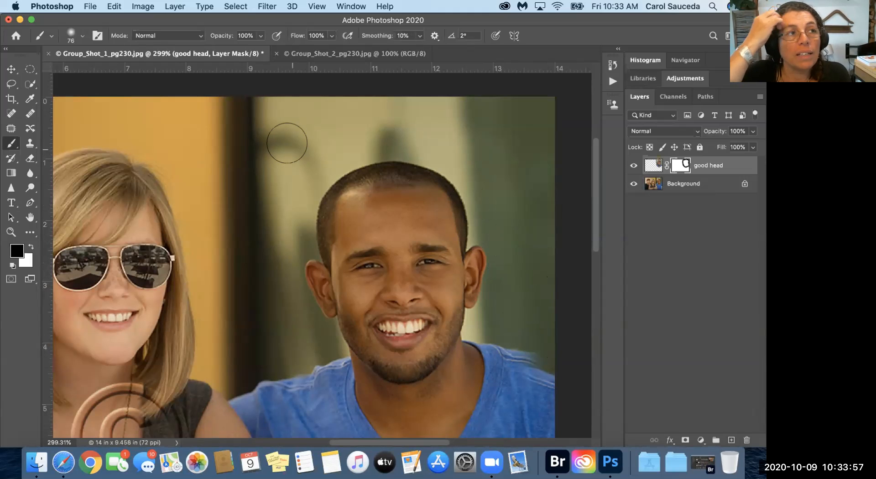
{"action": "key", "text": "super+t"}
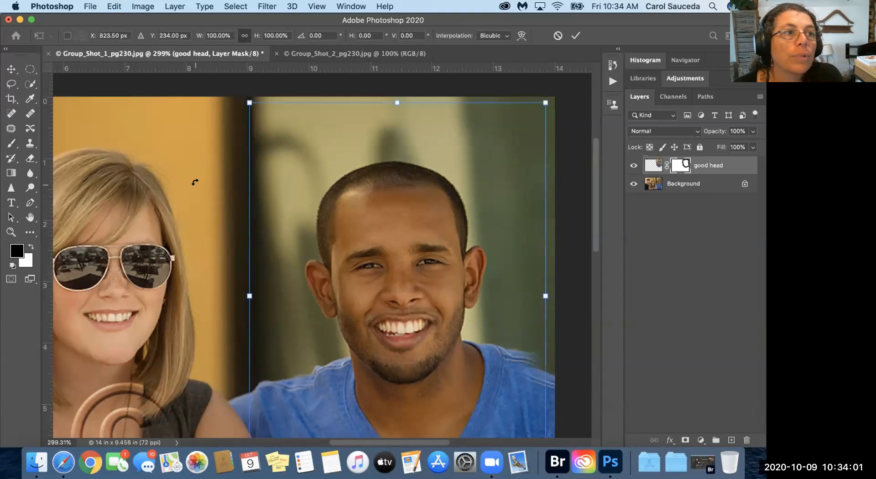
{"action": "mouse_move", "coordinate": [195, 182]}
{"action": "left_mouse_down"}
{"action": "mouse_move", "coordinate": [208, 172]}
{"action": "mouse_move", "coordinate": [201, 177]}
{"action": "left_mouse_up"}
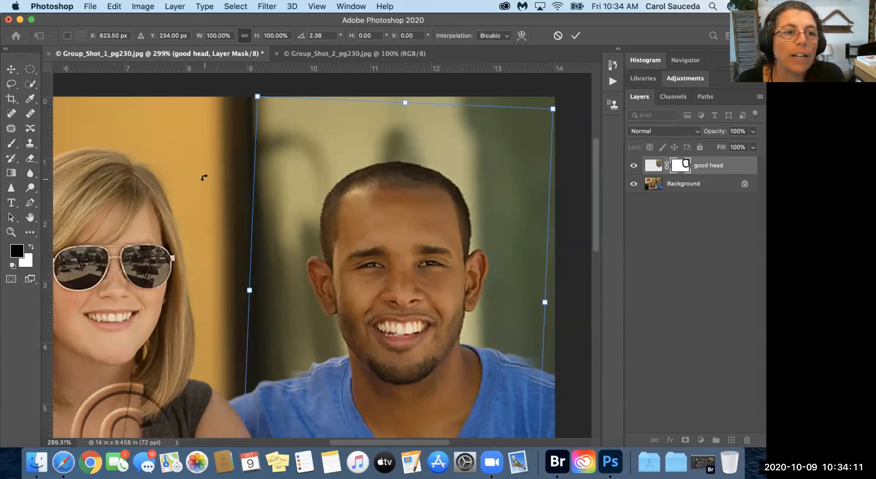
- Nudge the good head layer vertically in Free Transform to a Y position of 240 px, lining it up with the shirt below
{"action": "key", "text": "Down"}
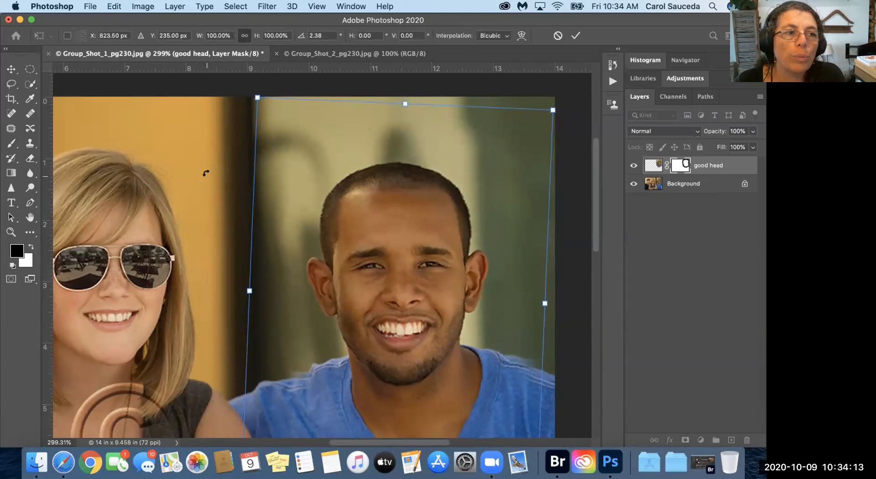
{"action": "key", "text": "Down"}
{"action": "key", "text": "Down"}
{"action": "key", "text": "Down"}
{"action": "key", "text": "Down"}
{"action": "key", "text": "Down"}
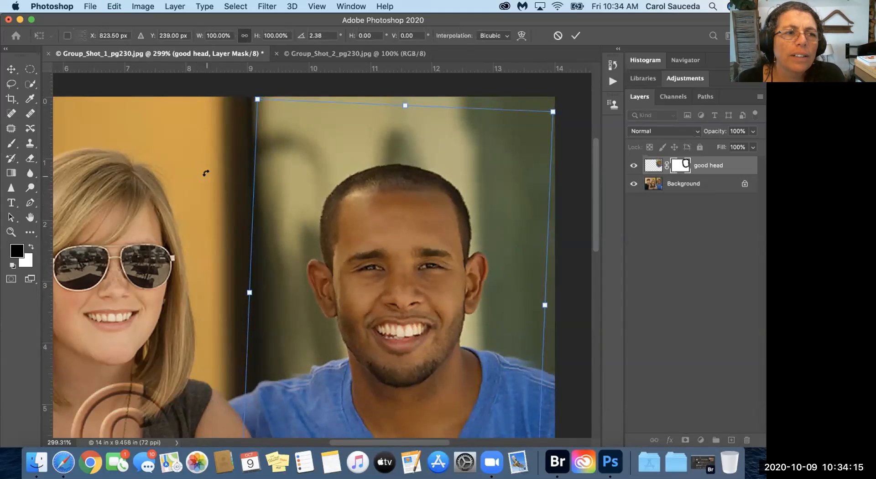
{"action": "key", "text": "Down"}
{"action": "key", "text": "Down"}
{"action": "key", "text": "Down"}
{"action": "key", "text": "Down"}
{"action": "key", "text": "Down"}
{"action": "key", "text": "Down"}
{"action": "key", "text": "Down"}
{"action": "key", "text": "Down"}
{"action": "key", "text": "Down"}
{"action": "key", "text": "Down"}
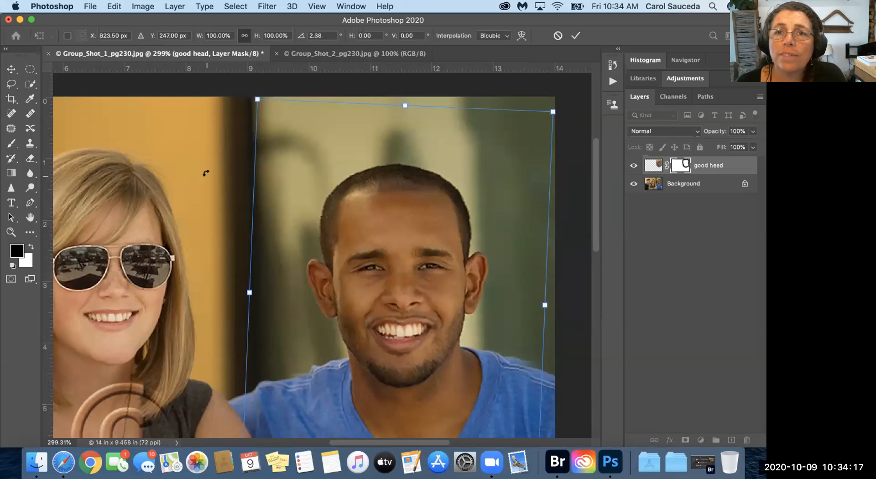
{"action": "key", "text": "shift+Down"}
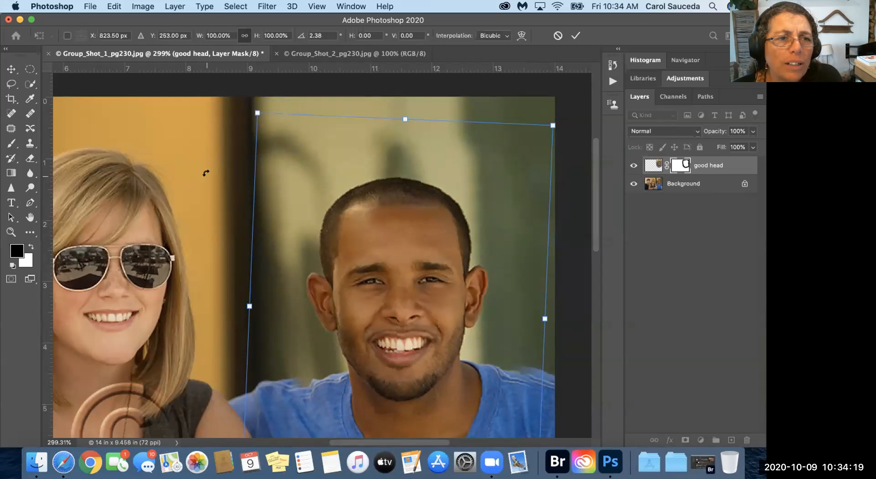
{"action": "key", "text": "Down"}
{"action": "key", "text": "Down"}
{"action": "key", "text": "Down"}
{"action": "key", "text": "Down"}
{"action": "key", "text": "Down"}
{"action": "key", "text": "Down"}
{"action": "key", "text": "Down"}
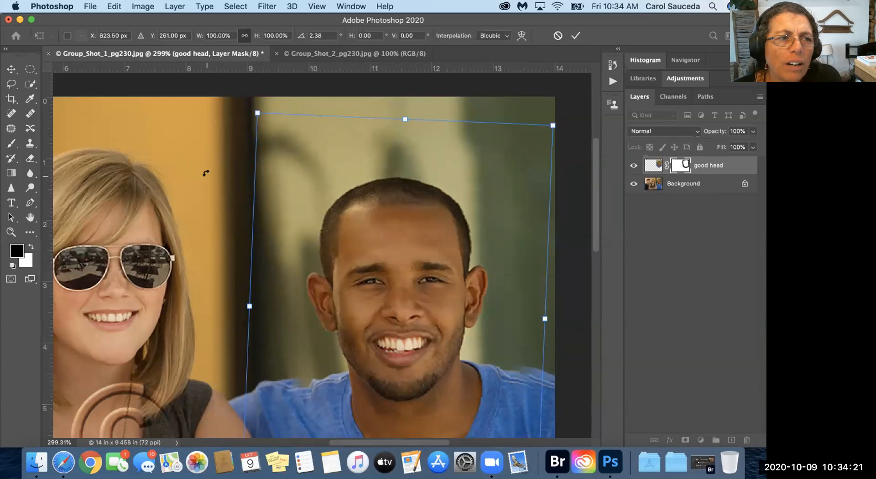
{"action": "key", "text": "Up"}
{"action": "key", "text": "Up"}
{"action": "key", "text": "Up"}
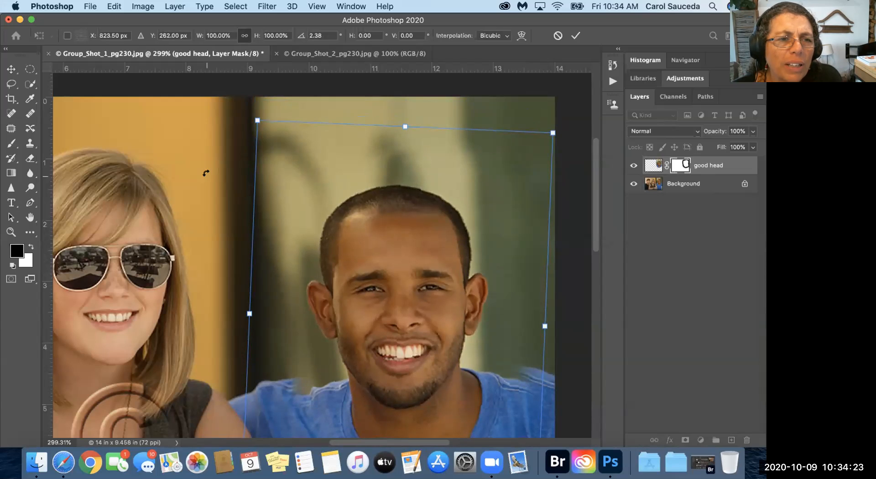
{"action": "key", "text": "Up"}
{"action": "key", "text": "Up"}
{"action": "key", "text": "Up"}
{"action": "key", "text": "Up"}
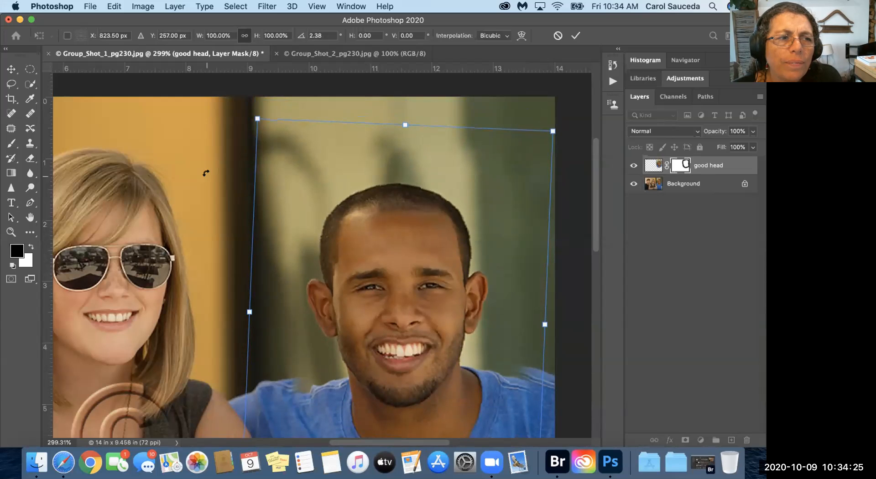
{"action": "key", "text": "Up"}
{"action": "key", "text": "Up"}
{"action": "key", "text": "Up"}
{"action": "key", "text": "Up"}
{"action": "key", "text": "Up"}
{"action": "key", "text": "Up"}
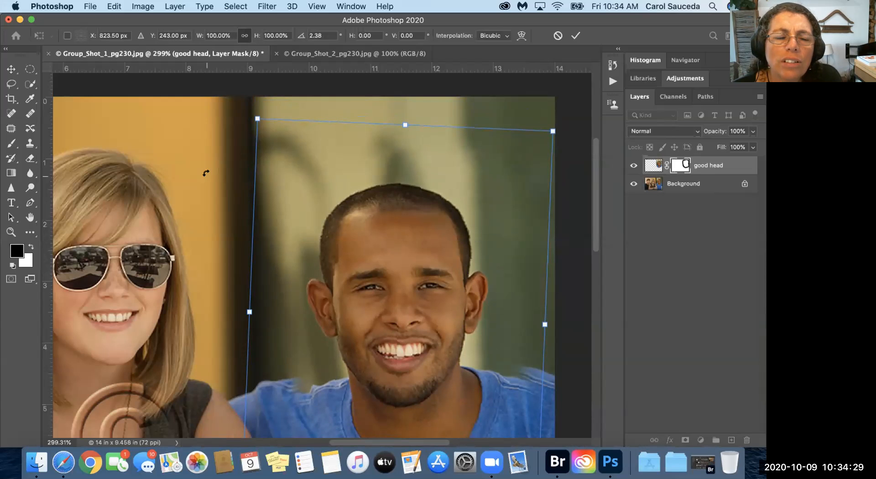
{"action": "key", "text": "Up"}
{"action": "key", "text": "Up"}
{"action": "key", "text": "Up"}
{"action": "key", "text": "Up"}
{"action": "key", "text": "Up"}
{"action": "key", "text": "Up"}
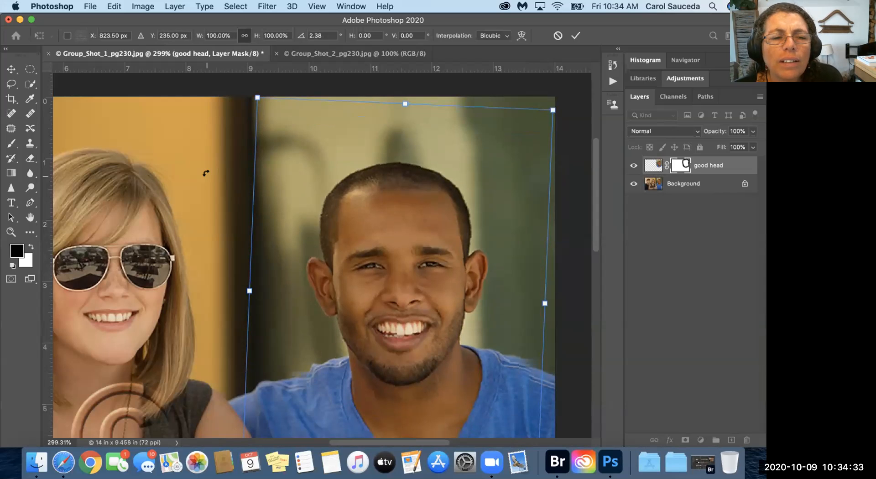
{"action": "key", "text": "Down"}
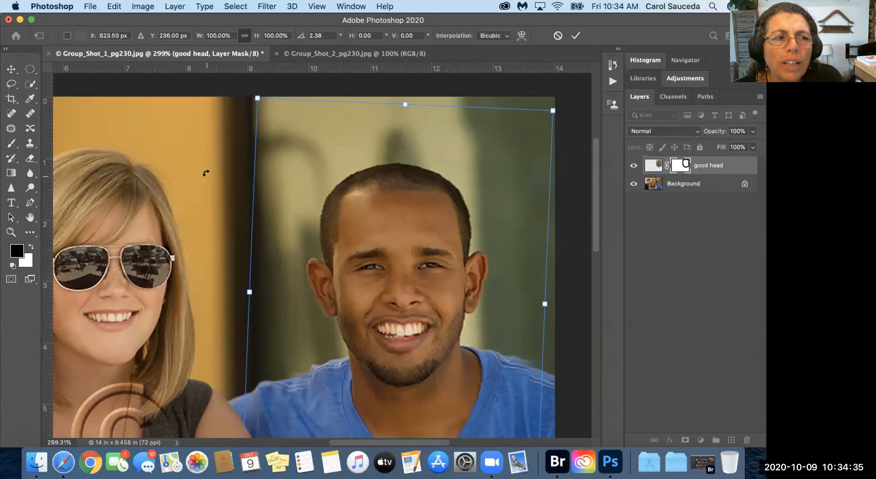
{"action": "key", "text": "Down"}
{"action": "key", "text": "Down"}
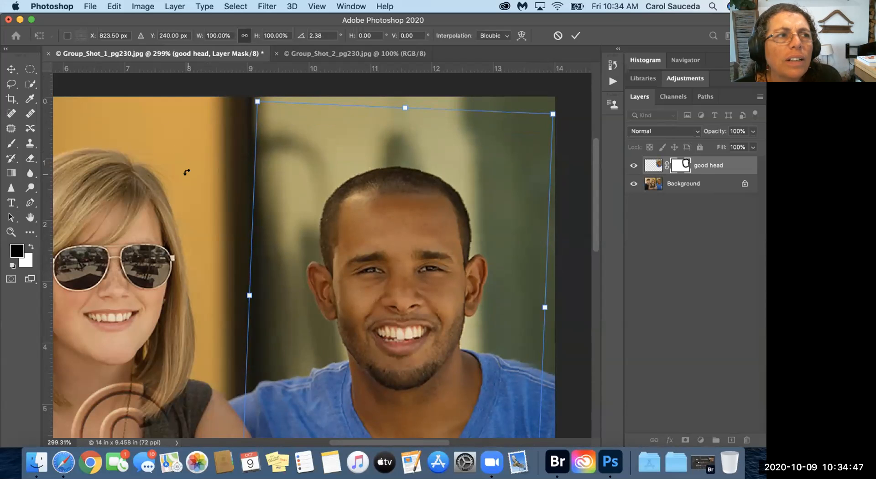
- Rotate the good head layer to 2.52°, apply the transform, and return to the Brush tool
{"action": "left_click_drag", "start_coordinate": [232, 123], "coordinate": [234, 124]}
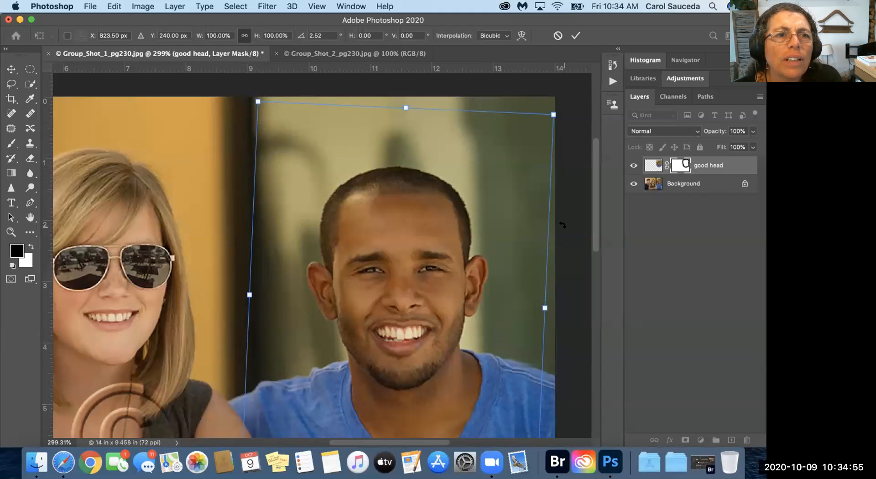
{"action": "key", "text": "Return"}
{"action": "key", "text": "b"}
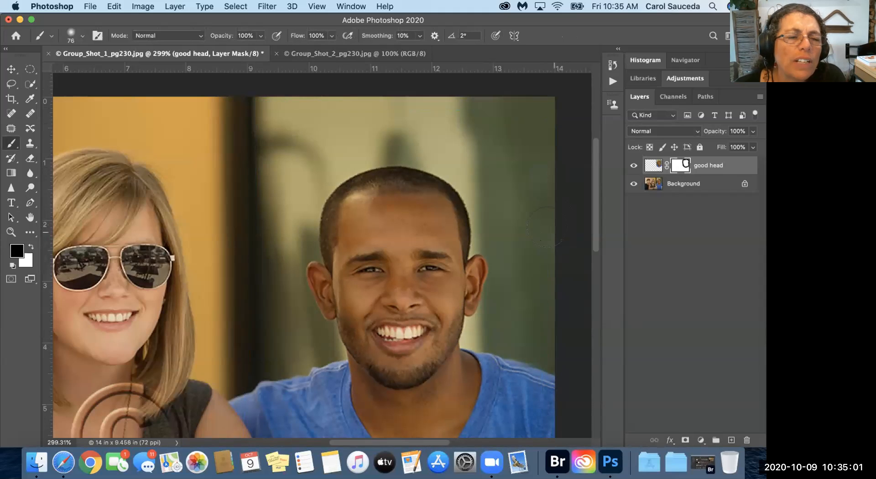
{"action": "scroll", "coordinate": [518, 265], "scroll_direction": "down", "scroll_amount": 5}
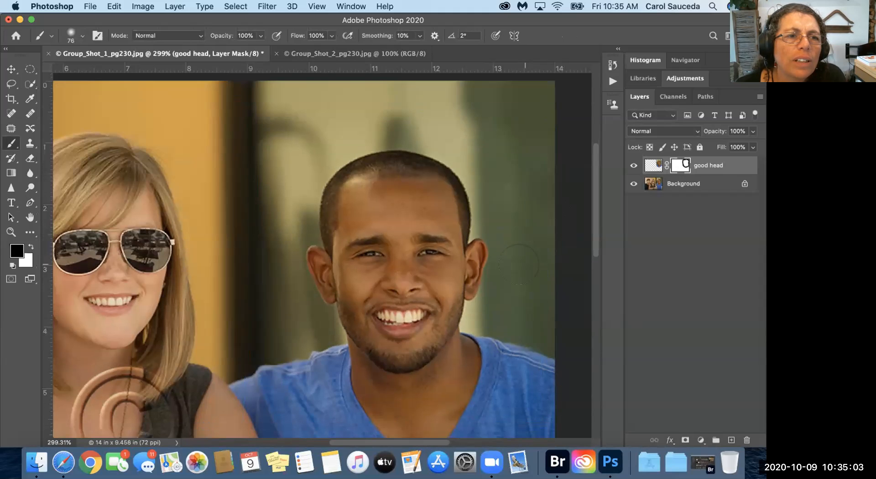
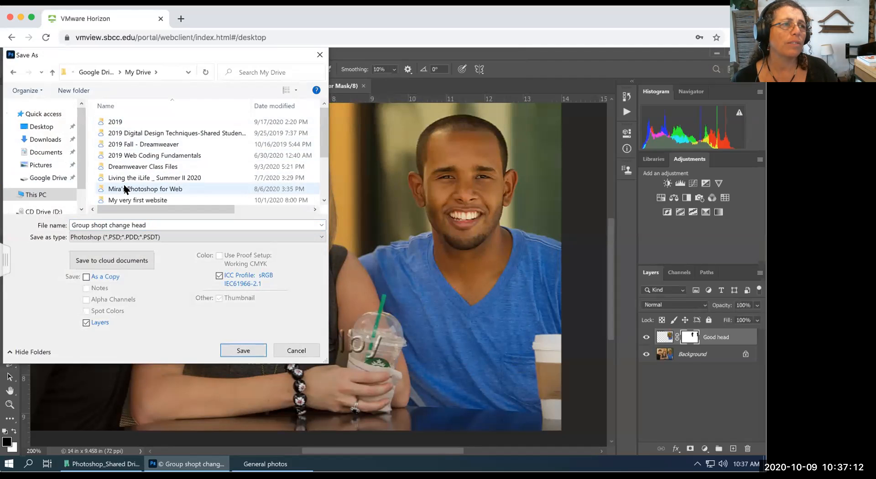
- Save the document as the layered Photoshop file Group shopt change head in the Photoshop fall 2020 folder, with Maximize Compatibility on
{"action": "scroll", "coordinate": [124, 187], "scroll_direction": "down", "scroll_amount": 2}
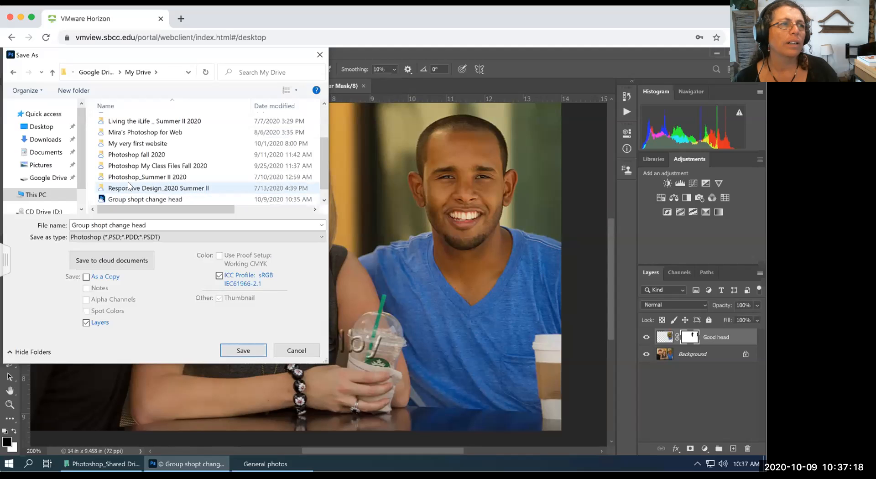
{"action": "left_click", "coordinate": [127, 156]}
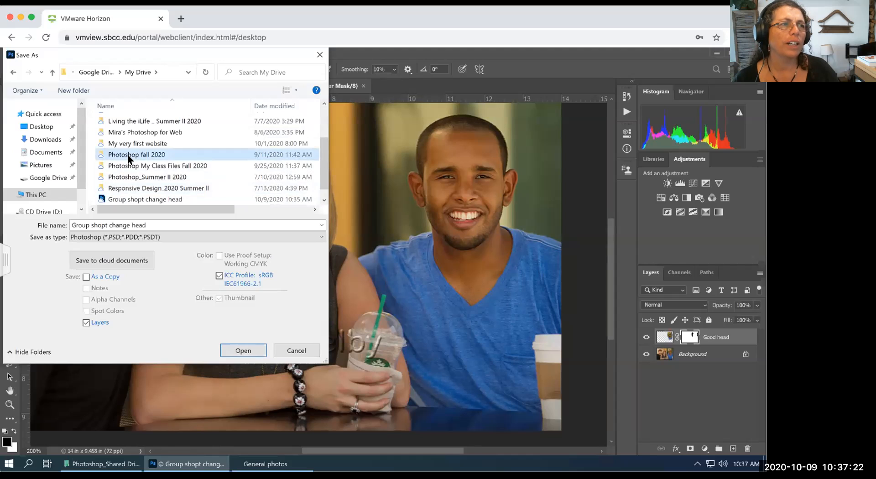
{"action": "double_click", "coordinate": [127, 154]}
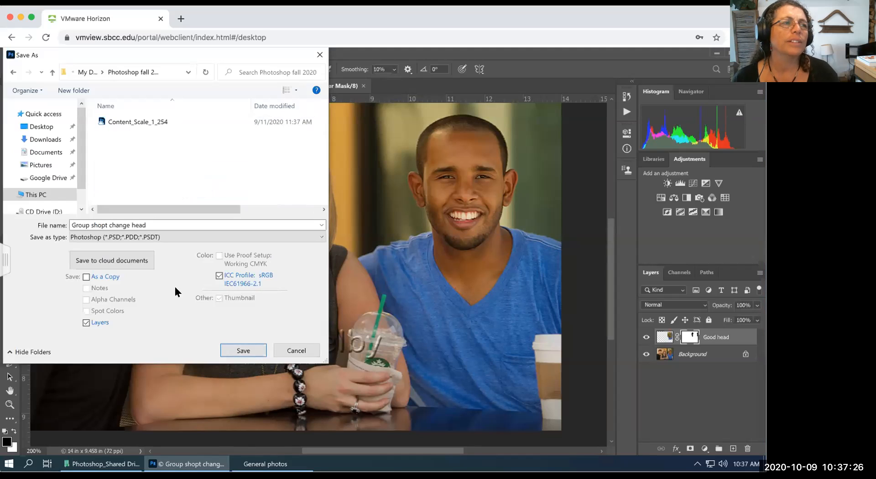
{"action": "left_click", "coordinate": [239, 349]}
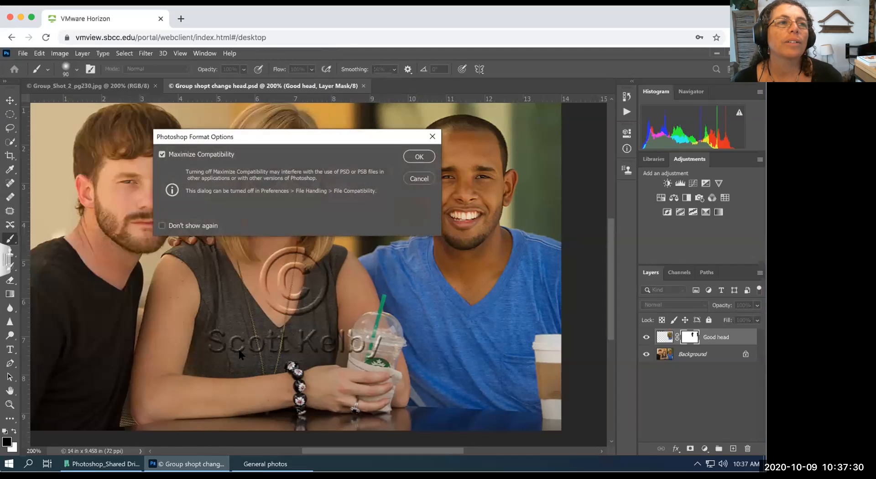
{"action": "left_click", "coordinate": [416, 157]}
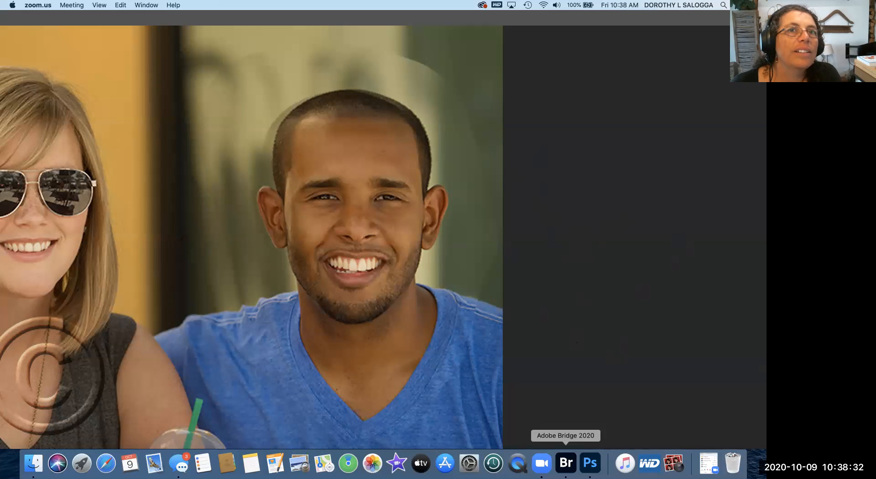
- Switch to the local Photoshop, hide the Background layer, and set the brush flow to 100%
{"action": "left_click", "coordinate": [590, 463]}
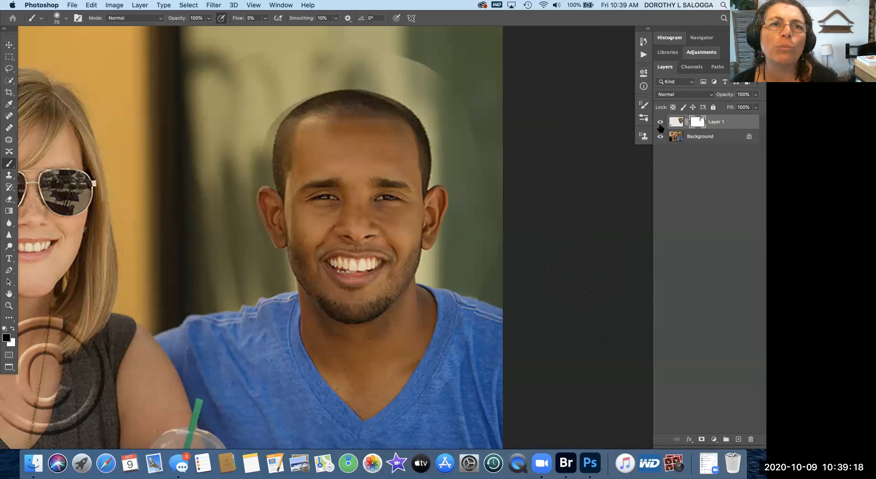
{"action": "left_click", "coordinate": [662, 139]}
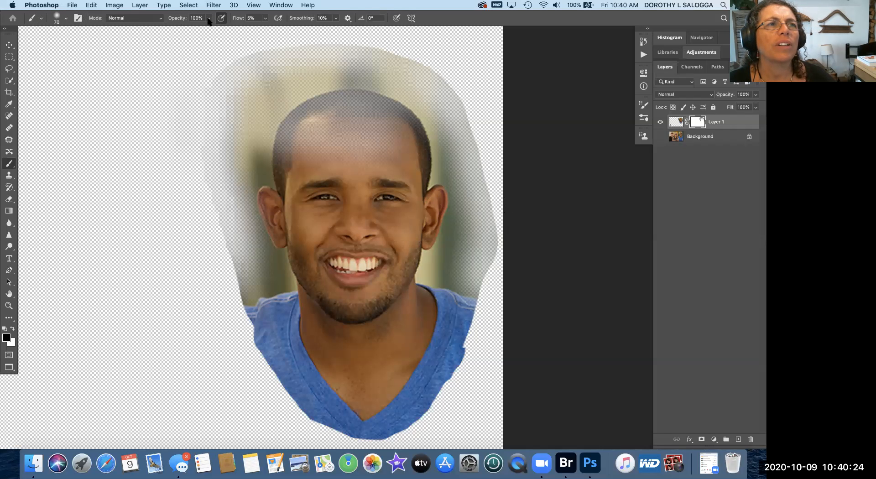
{"action": "left_click", "coordinate": [265, 19]}
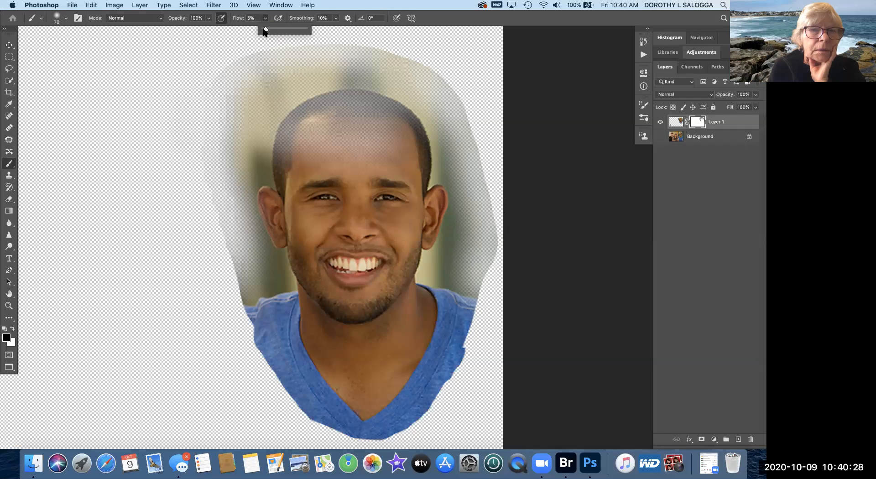
{"action": "left_click_drag", "start_coordinate": [264, 31], "coordinate": [274, 32]}
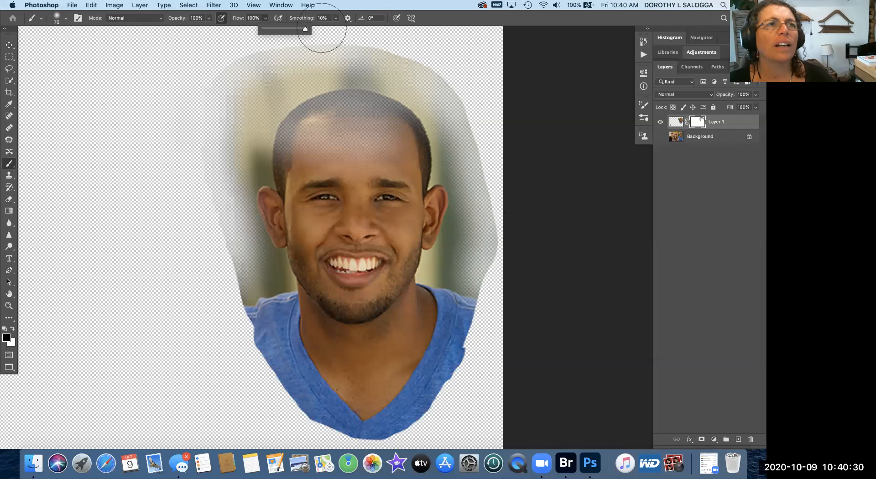
- Paint black with the soft brush on the Layer 1 mask, fading the cutout's edges around the head, shoulders and shirt
{"action": "mouse_move", "coordinate": [434, 73]}
{"action": "left_mouse_down"}
{"action": "mouse_move", "coordinate": [460, 100]}
{"action": "mouse_move", "coordinate": [485, 159]}
{"action": "mouse_move", "coordinate": [484, 189]}
{"action": "mouse_move", "coordinate": [493, 197]}
{"action": "mouse_move", "coordinate": [488, 280]}
{"action": "left_mouse_up"}
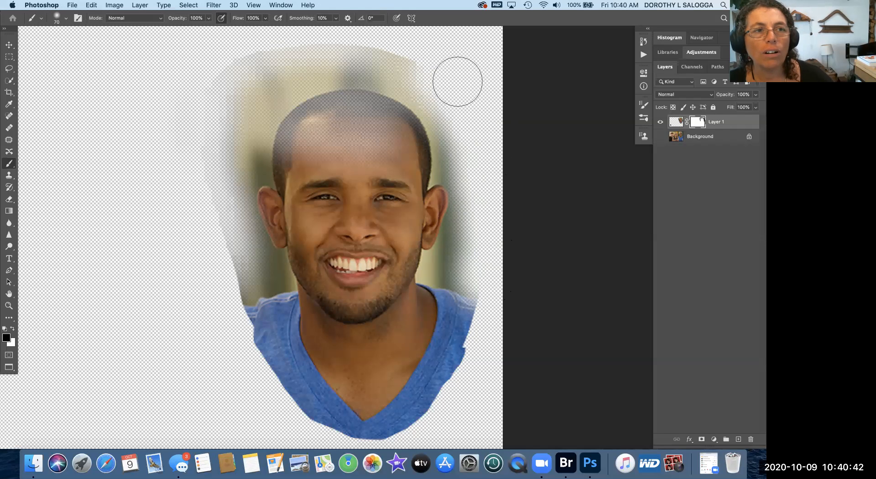
{"action": "mouse_move", "coordinate": [422, 61]}
{"action": "left_mouse_down"}
{"action": "mouse_move", "coordinate": [371, 42]}
{"action": "mouse_move", "coordinate": [336, 43]}
{"action": "mouse_move", "coordinate": [274, 53]}
{"action": "mouse_move", "coordinate": [231, 75]}
{"action": "mouse_move", "coordinate": [205, 150]}
{"action": "mouse_move", "coordinate": [205, 227]}
{"action": "mouse_move", "coordinate": [233, 254]}
{"action": "mouse_move", "coordinate": [227, 274]}
{"action": "mouse_move", "coordinate": [237, 273]}
{"action": "mouse_move", "coordinate": [226, 288]}
{"action": "left_mouse_up"}
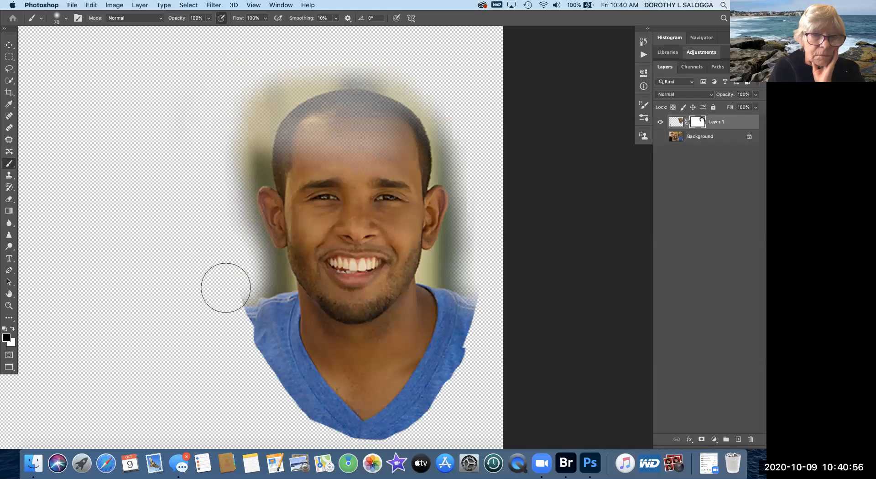
{"action": "left_click_drag", "start_coordinate": [234, 286], "coordinate": [225, 301]}
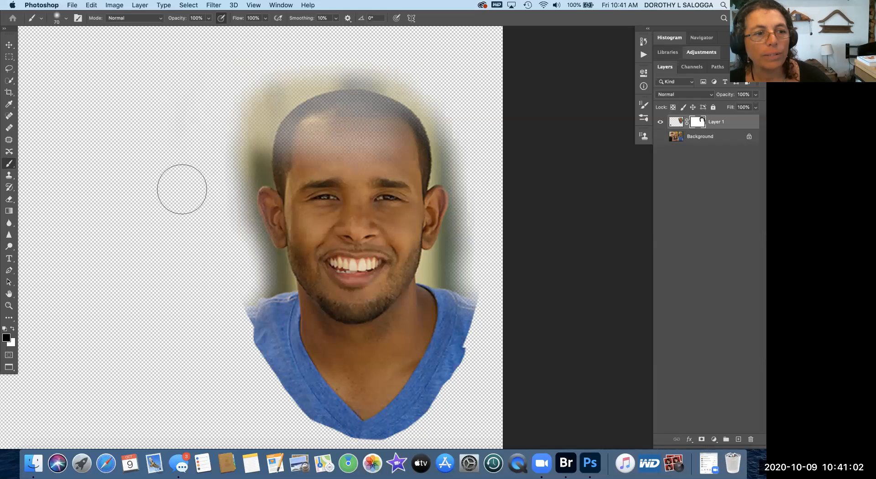
{"action": "mouse_move", "coordinate": [225, 309]}
{"action": "left_mouse_down"}
{"action": "mouse_move", "coordinate": [275, 408]}
{"action": "mouse_move", "coordinate": [325, 440]}
{"action": "mouse_move", "coordinate": [365, 431]}
{"action": "mouse_move", "coordinate": [394, 443]}
{"action": "mouse_move", "coordinate": [454, 401]}
{"action": "mouse_move", "coordinate": [470, 375]}
{"action": "mouse_move", "coordinate": [489, 290]}
{"action": "mouse_move", "coordinate": [481, 275]}
{"action": "mouse_move", "coordinate": [487, 217]}
{"action": "mouse_move", "coordinate": [501, 174]}
{"action": "left_mouse_up"}
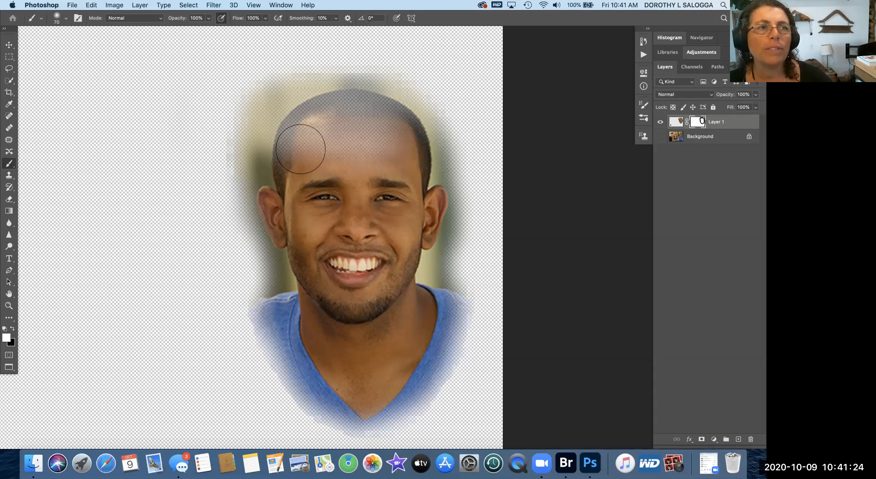
- Paint white on the Layer 1 mask to restore the faded forehead and hair, and show the Background layer
{"action": "mouse_move", "coordinate": [299, 152]}
{"action": "left_mouse_down"}
{"action": "mouse_move", "coordinate": [300, 144]}
{"action": "mouse_move", "coordinate": [322, 142]}
{"action": "mouse_move", "coordinate": [401, 145]}
{"action": "mouse_move", "coordinate": [359, 109]}
{"action": "mouse_move", "coordinate": [323, 117]}
{"action": "mouse_move", "coordinate": [293, 147]}
{"action": "mouse_move", "coordinate": [320, 96]}
{"action": "mouse_move", "coordinate": [408, 107]}
{"action": "mouse_move", "coordinate": [417, 121]}
{"action": "mouse_move", "coordinate": [410, 137]}
{"action": "left_mouse_up"}
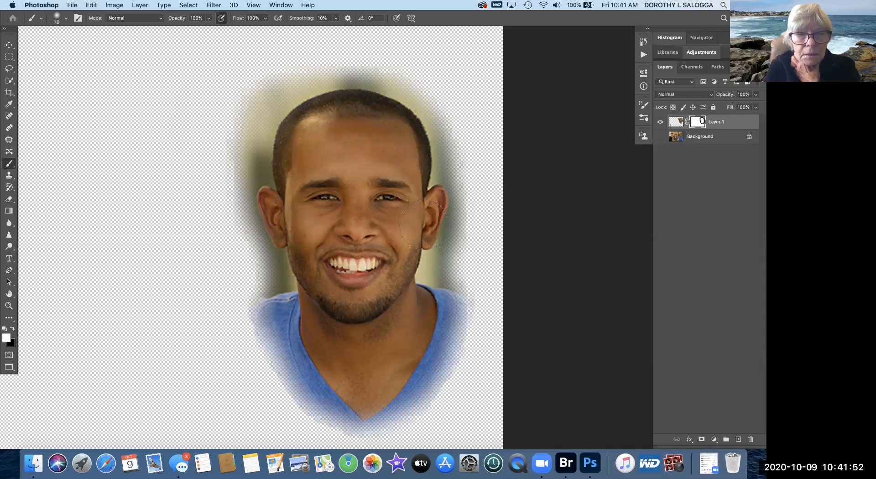
{"action": "left_click", "coordinate": [661, 136]}
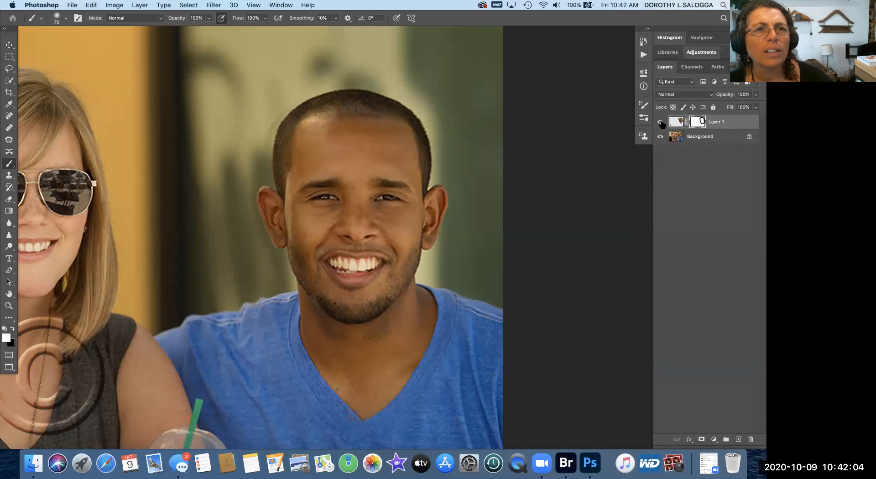
{"action": "left_click", "coordinate": [660, 138]}
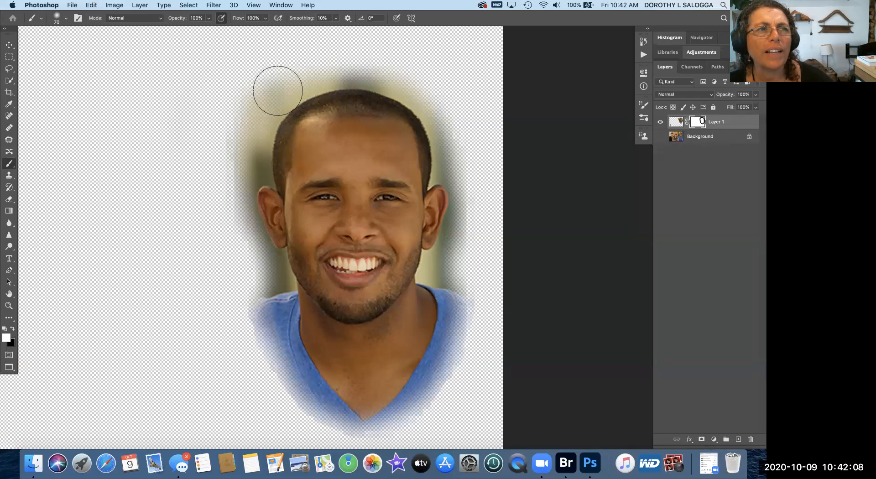
{"action": "left_click", "coordinate": [6, 337]}
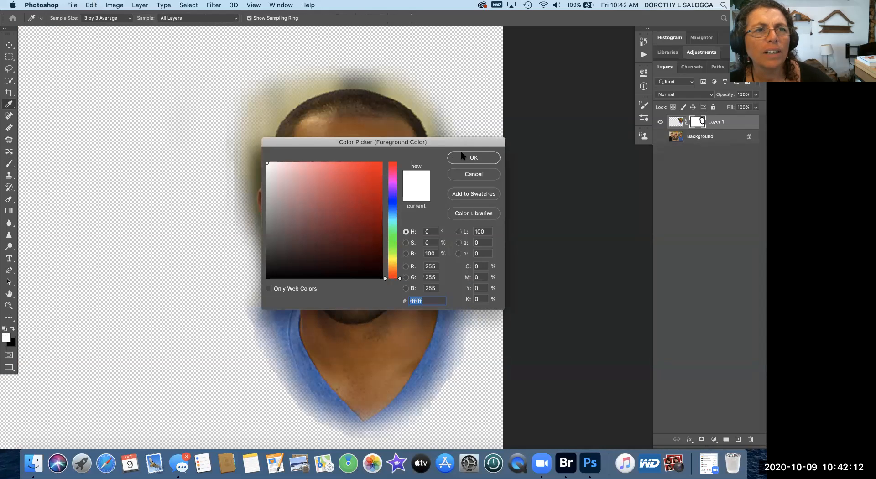
{"action": "left_click", "coordinate": [474, 174]}
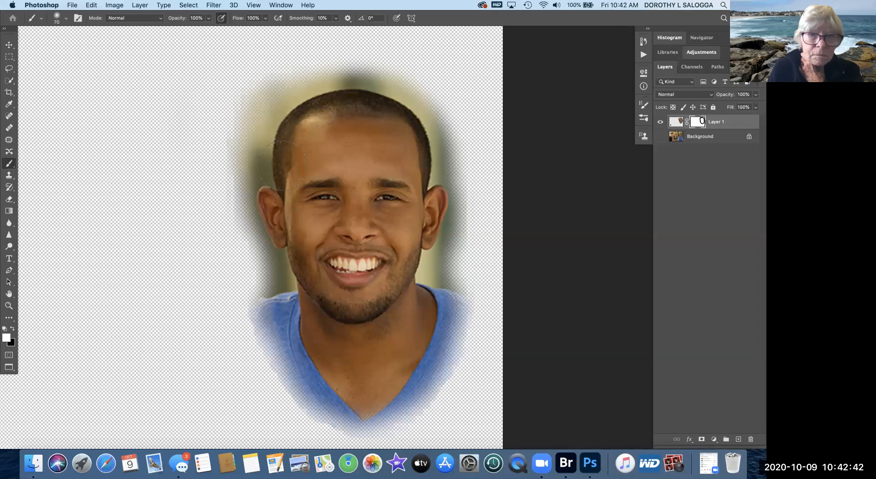
{"action": "left_click", "coordinate": [661, 136]}
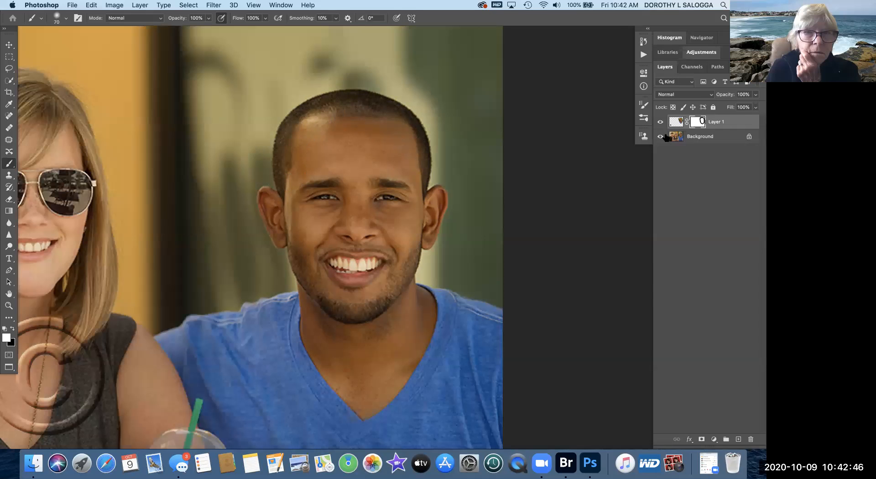
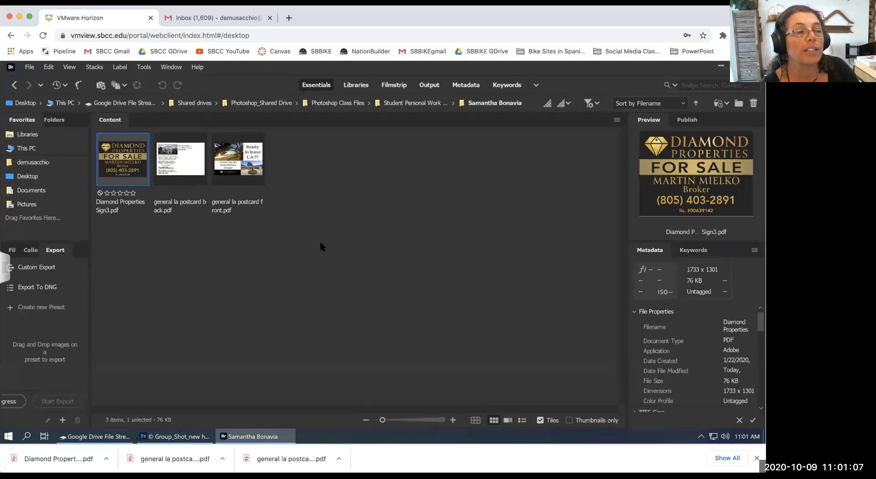
- Examine the Diamond Properties sign and the front and back of the general la postcard PDFs at full-screen size
{"action": "key", "text": "space"}
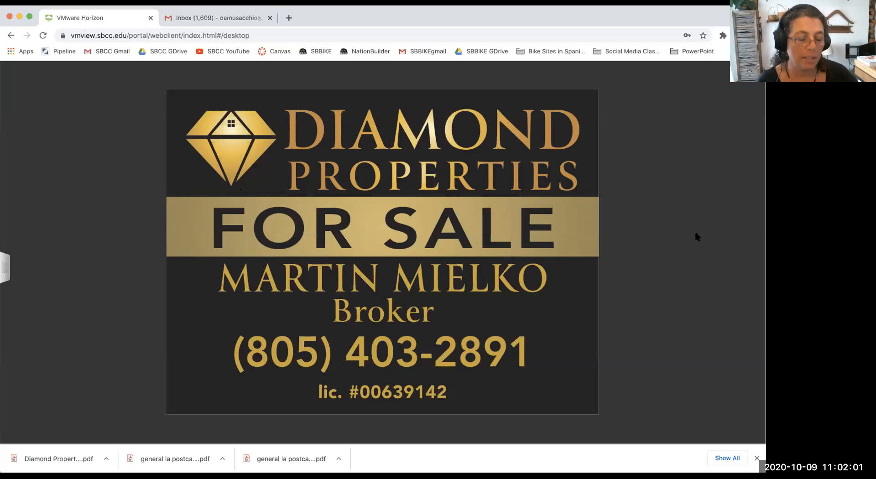
{"action": "key", "text": "Right"}
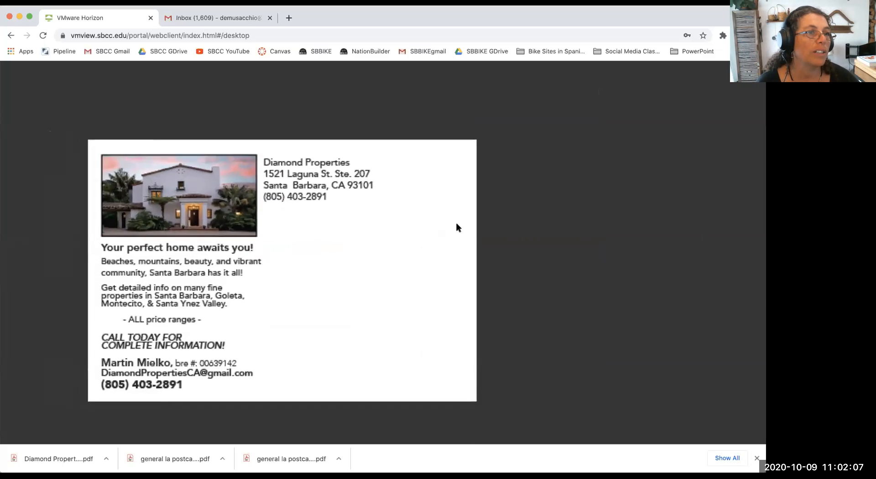
{"action": "scroll", "coordinate": [300, 196], "scroll_direction": "down", "scroll_amount": 5}
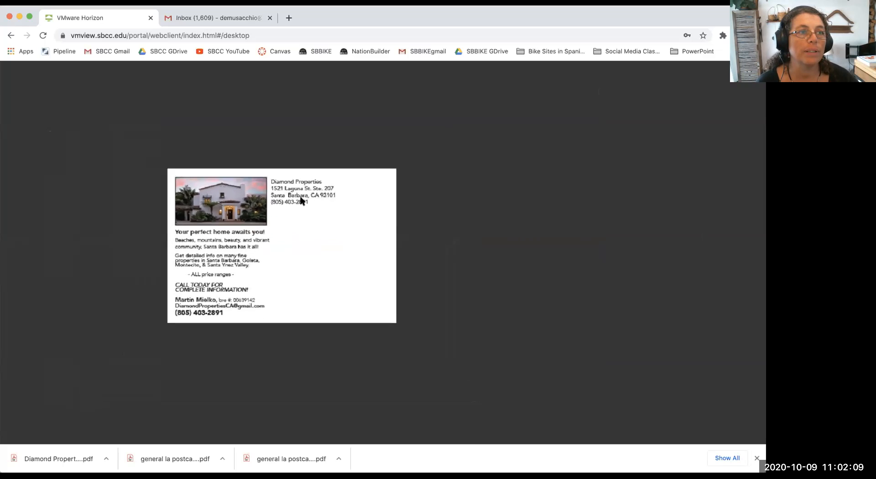
{"action": "scroll", "coordinate": [305, 205], "scroll_direction": "up", "scroll_amount": 2}
{"action": "scroll", "coordinate": [303, 202], "scroll_direction": "up", "scroll_amount": 6}
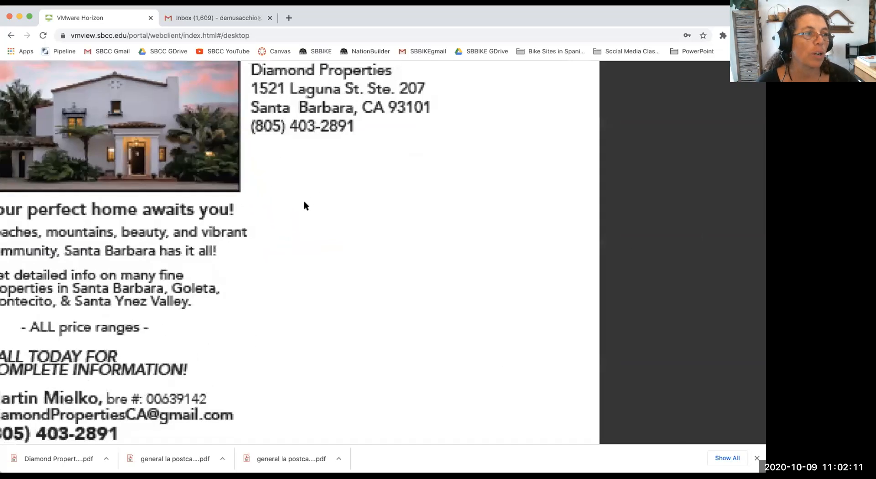
{"action": "scroll", "coordinate": [304, 202], "scroll_direction": "down", "scroll_amount": 4}
{"action": "scroll", "coordinate": [305, 207], "scroll_direction": "down", "scroll_amount": 2}
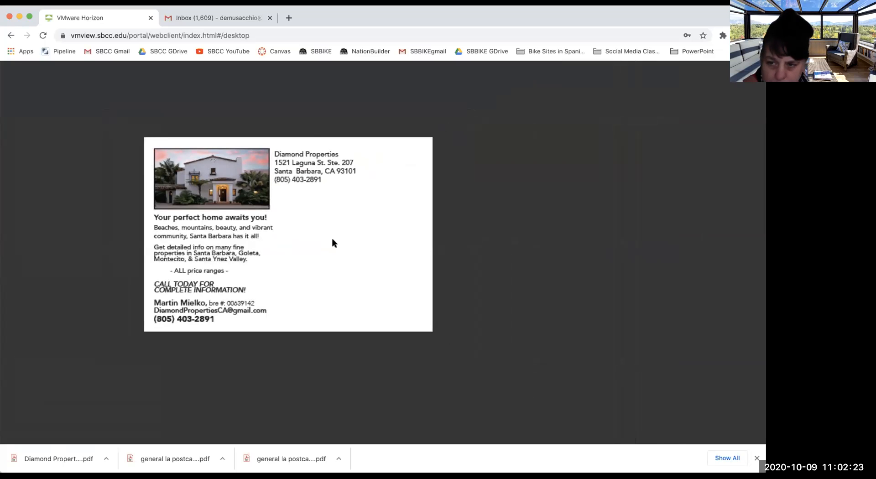
{"action": "key", "text": "Left"}
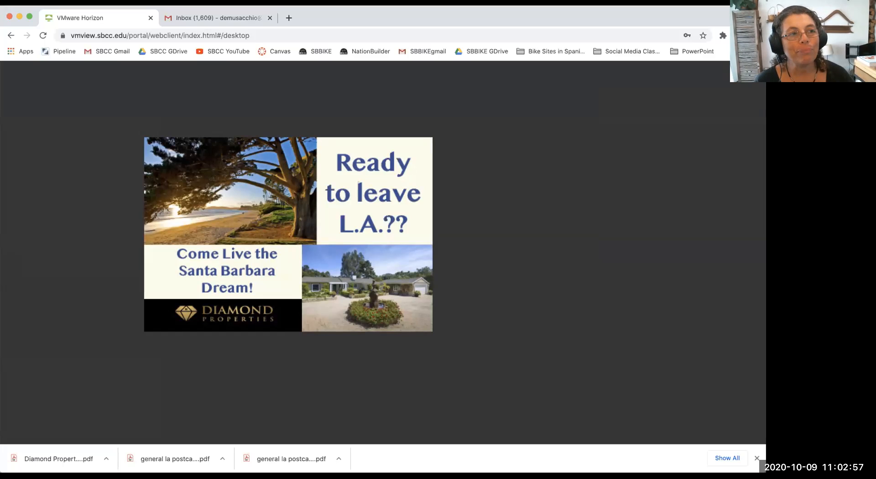
{"action": "key", "text": "Right"}
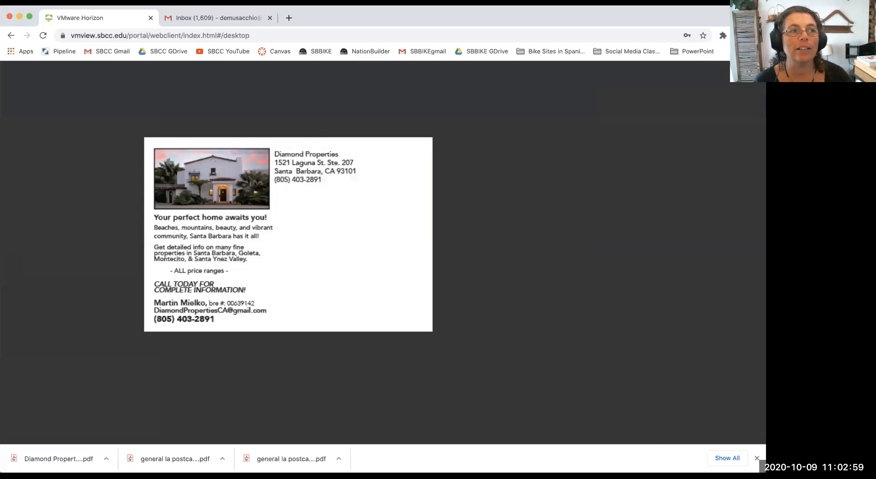
{"action": "key", "text": "Escape"}
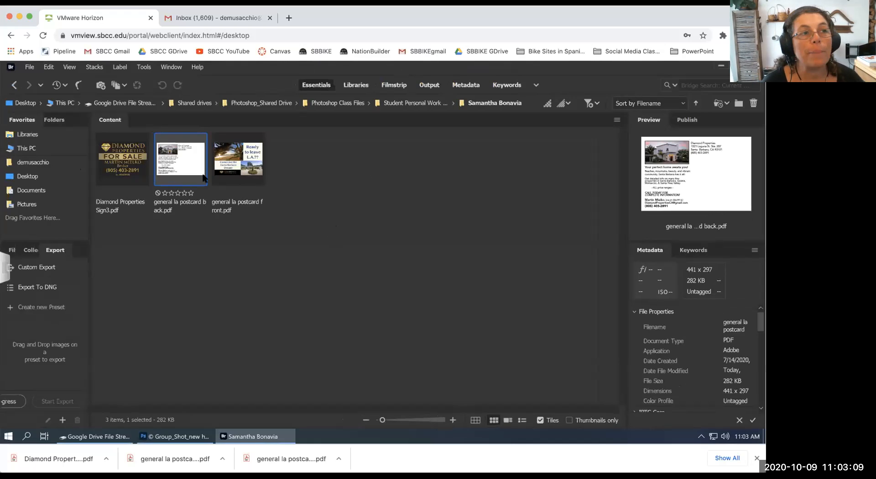
{"action": "left_click", "coordinate": [294, 186]}
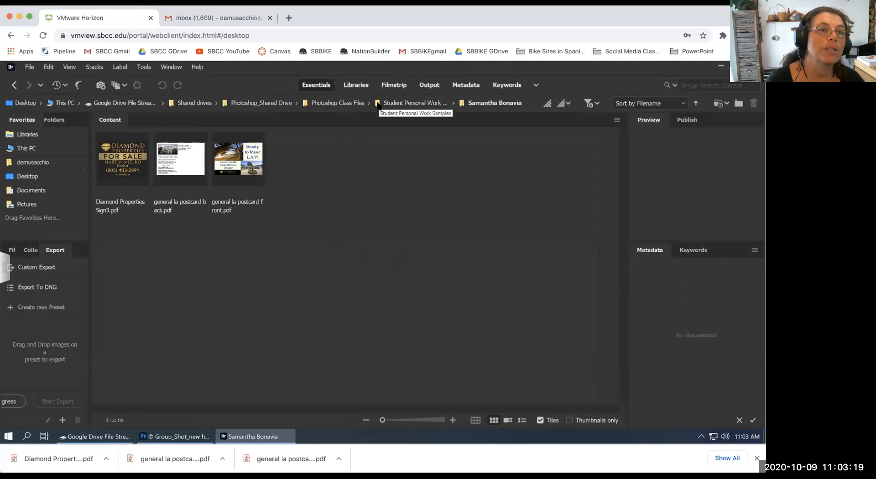
- Go up to the Photoshop Class Files folder and open its General photos folder
{"action": "left_click", "coordinate": [303, 104]}
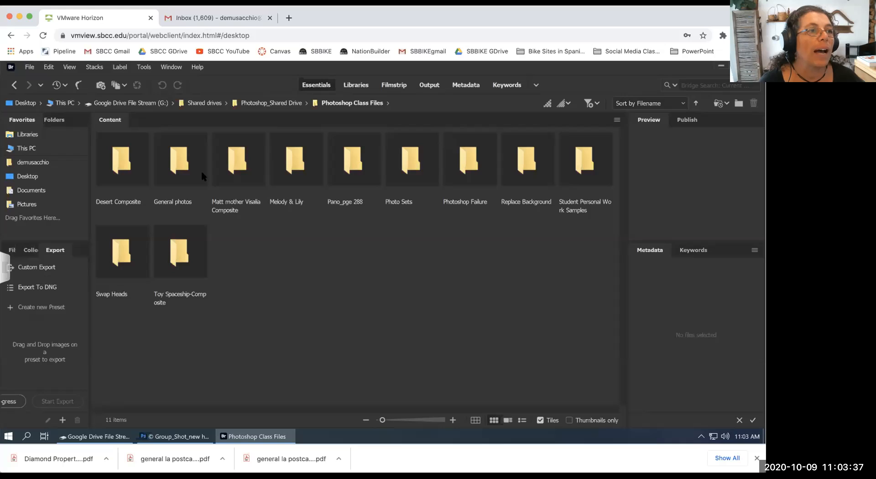
{"action": "left_click", "coordinate": [180, 156]}
{"action": "double_click", "coordinate": [180, 156]}
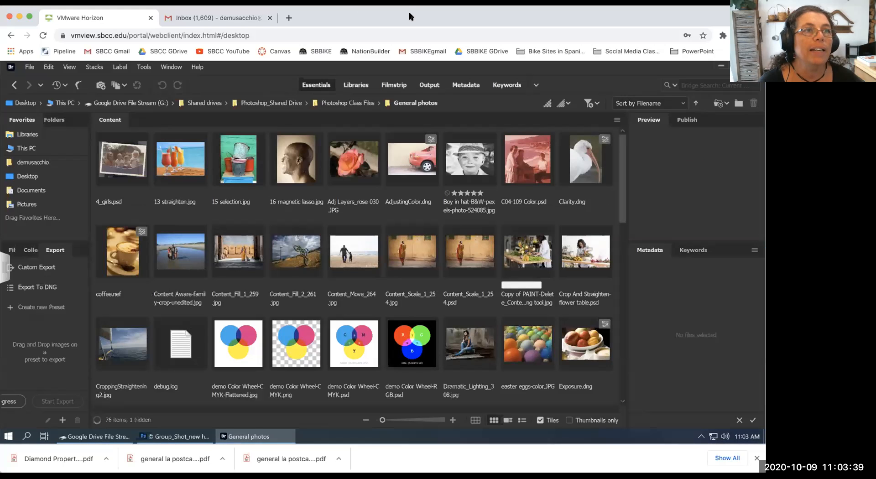
- Switch to Photoshop, activate the Clone Stamp tool, and close Group_Shot_new head.psd and Group_Shot_2_pg230.jpg
{"action": "left_click", "coordinate": [175, 436]}
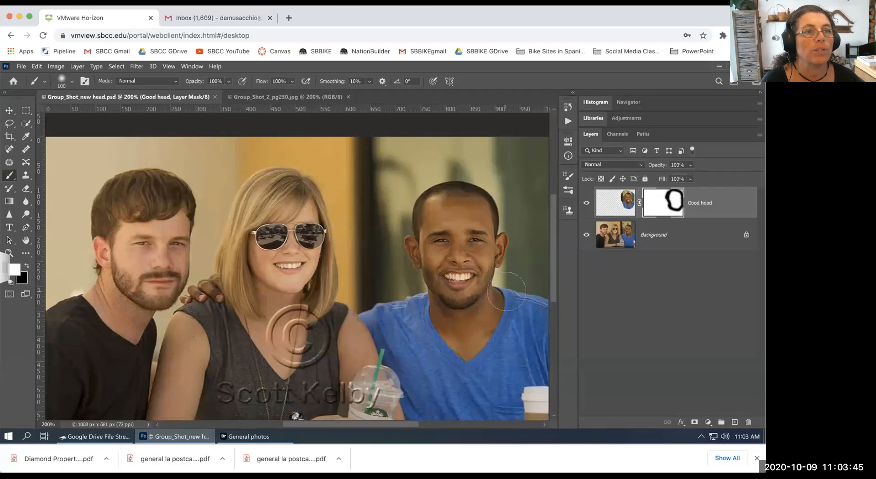
{"action": "key", "text": "s"}
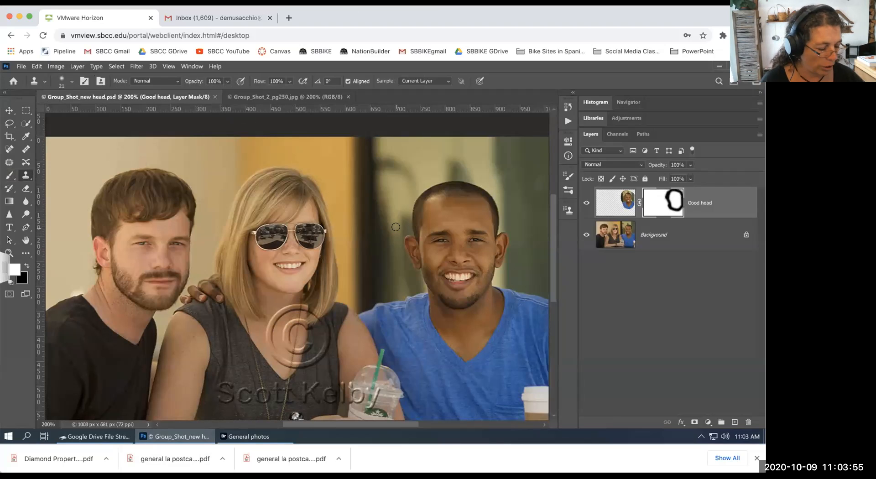
{"action": "key", "text": "ctrl+minus"}
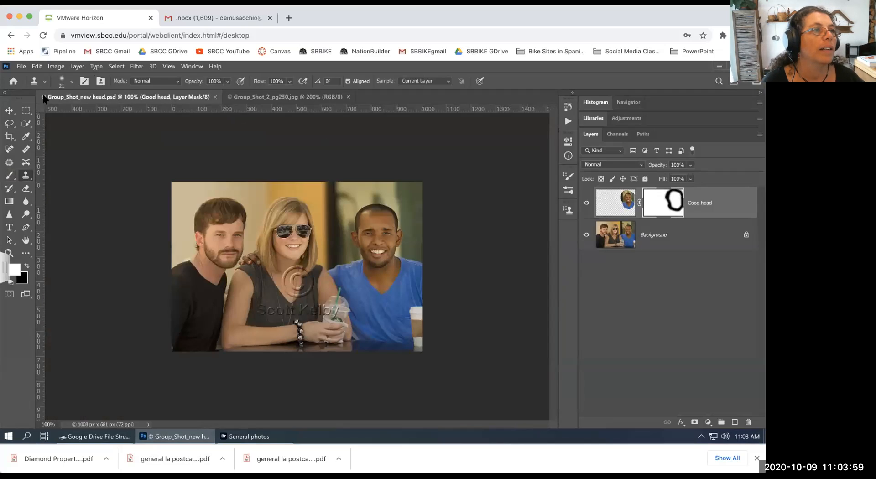
{"action": "left_click", "coordinate": [213, 96]}
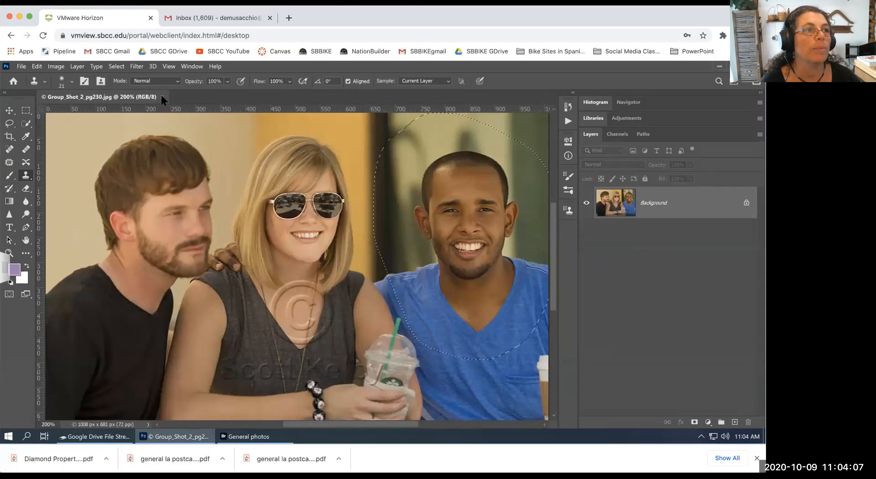
{"action": "left_click", "coordinate": [162, 96]}
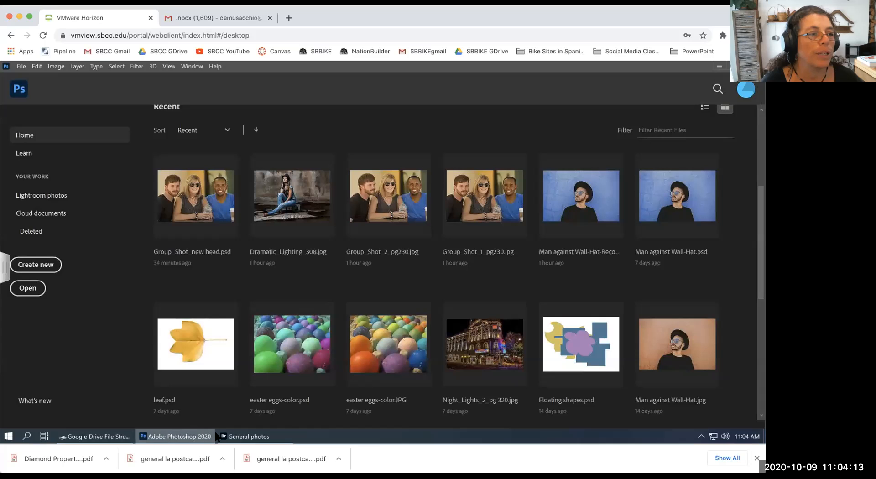
- Switch to Bridge and select the image IMG_6370.JPG in the General photos folder
{"action": "left_click", "coordinate": [241, 437]}
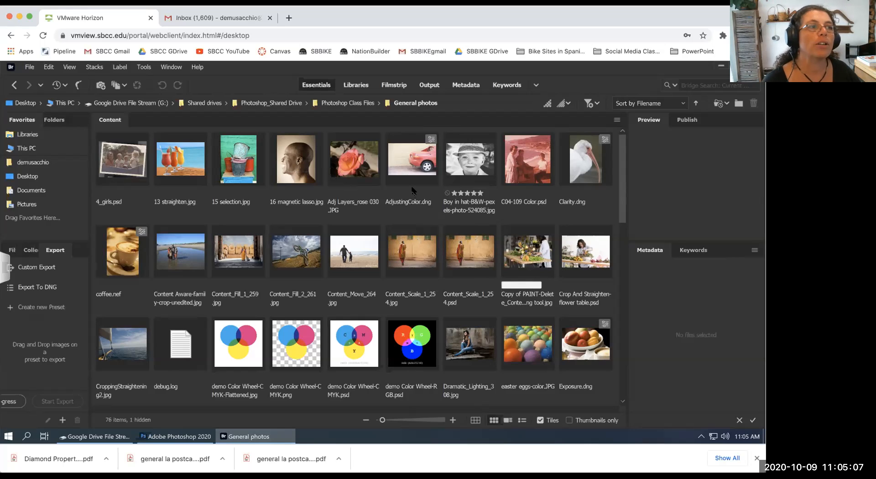
{"action": "scroll", "coordinate": [415, 222], "scroll_direction": "down", "scroll_amount": 10}
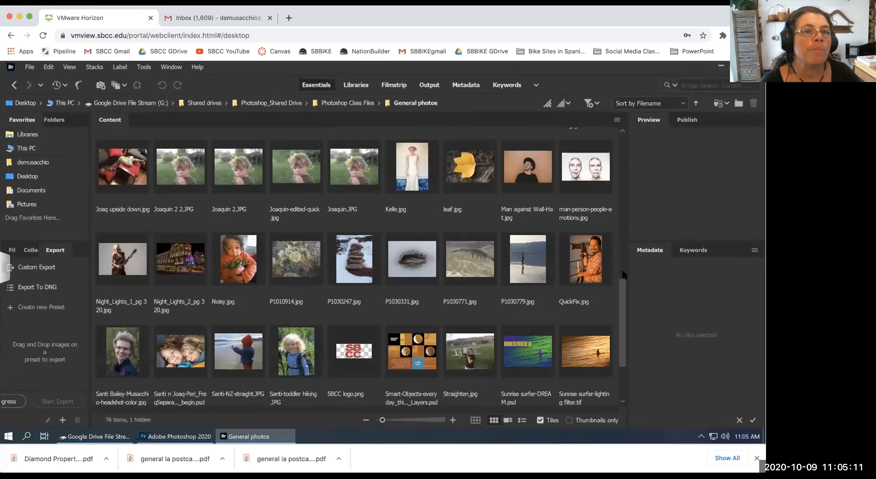
{"action": "left_click_drag", "start_coordinate": [621, 323], "coordinate": [616, 191]}
{"action": "scroll", "coordinate": [616, 194], "scroll_direction": "down", "scroll_amount": 3}
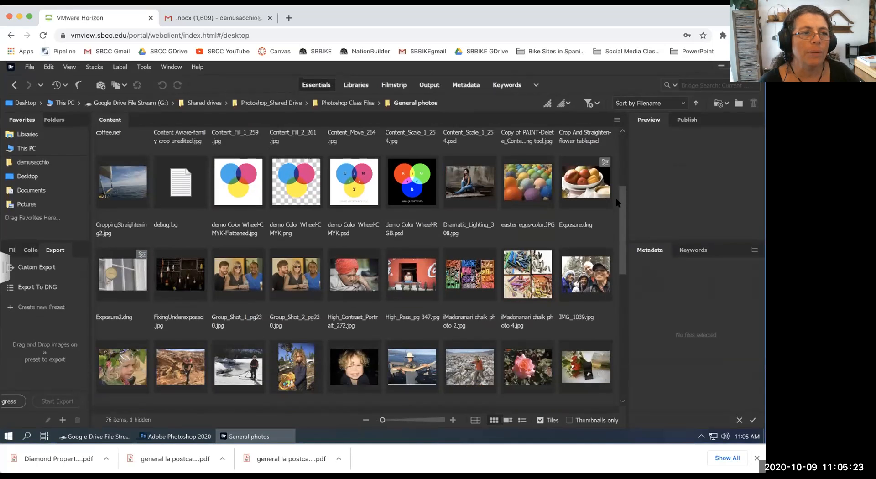
{"action": "scroll", "coordinate": [615, 203], "scroll_direction": "down", "scroll_amount": 1}
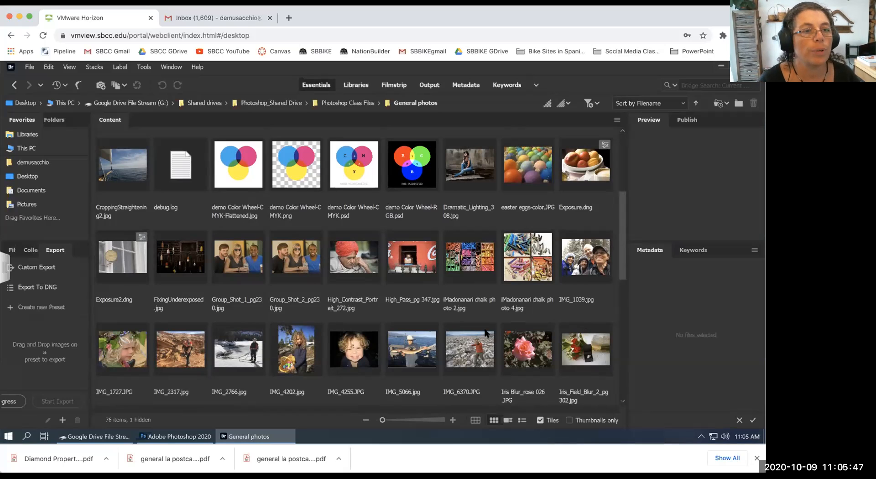
{"action": "left_click", "coordinate": [474, 356]}
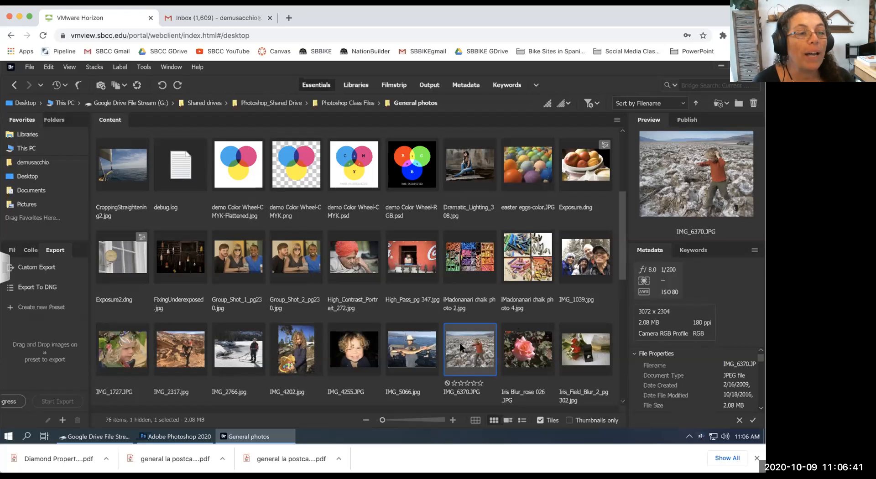
- Preview IMG_6370.JPG at full-screen size and open it in Photoshop
{"action": "left_click", "coordinate": [474, 383]}
{"action": "key", "text": "ctrl+0"}
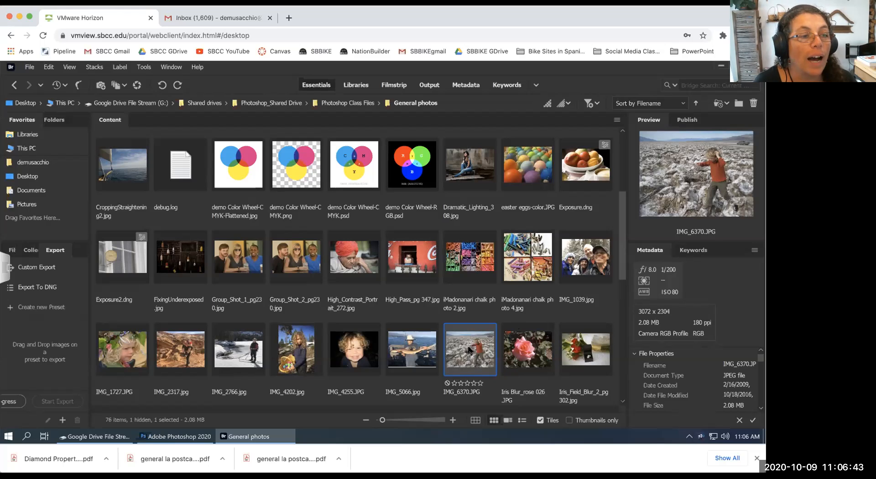
{"action": "scroll", "coordinate": [426, 380], "scroll_direction": "down", "scroll_amount": 2}
{"action": "scroll", "coordinate": [480, 316], "scroll_direction": "up", "scroll_amount": 2}
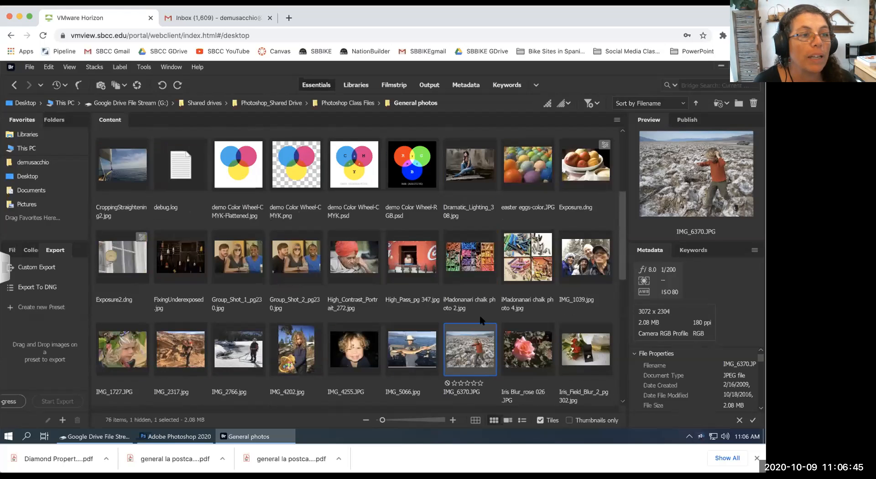
{"action": "left_click_drag", "start_coordinate": [621, 270], "coordinate": [622, 288]}
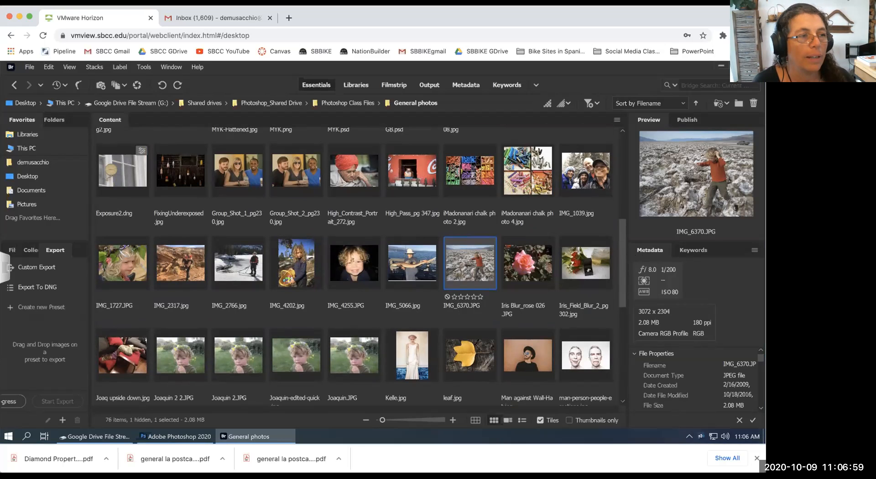
{"action": "key", "text": "space"}
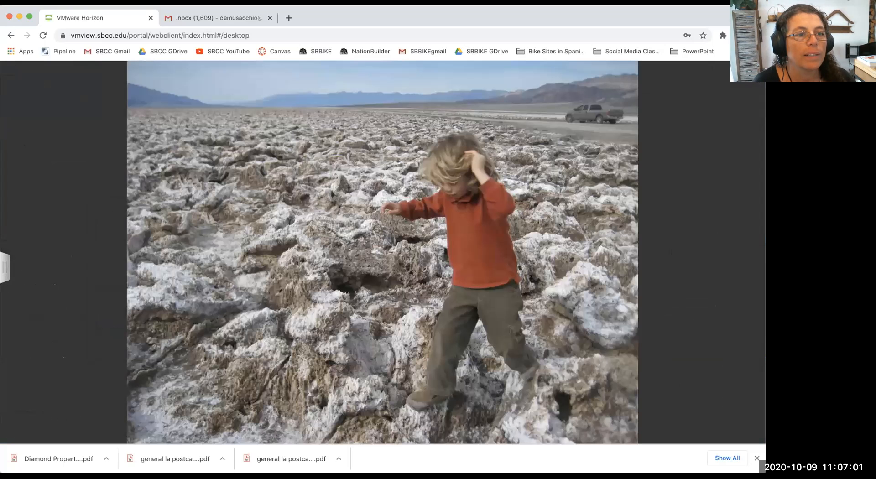
{"action": "key", "text": "space"}
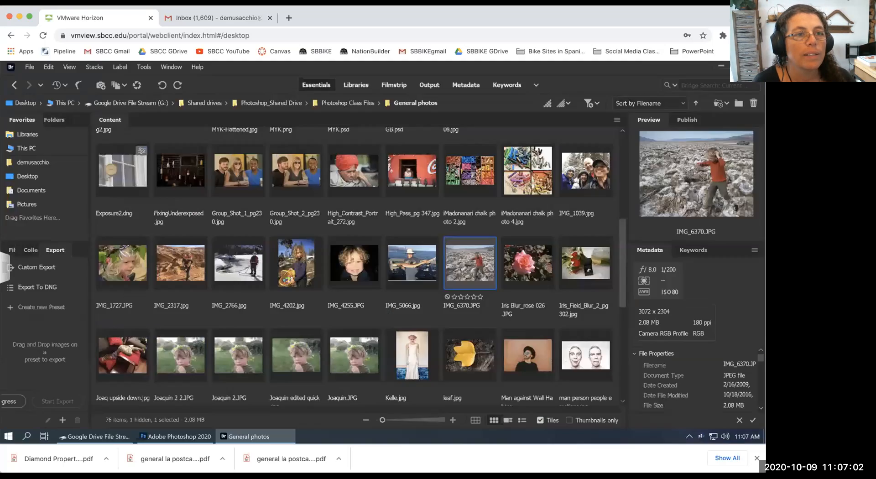
{"action": "double_click", "coordinate": [462, 262]}
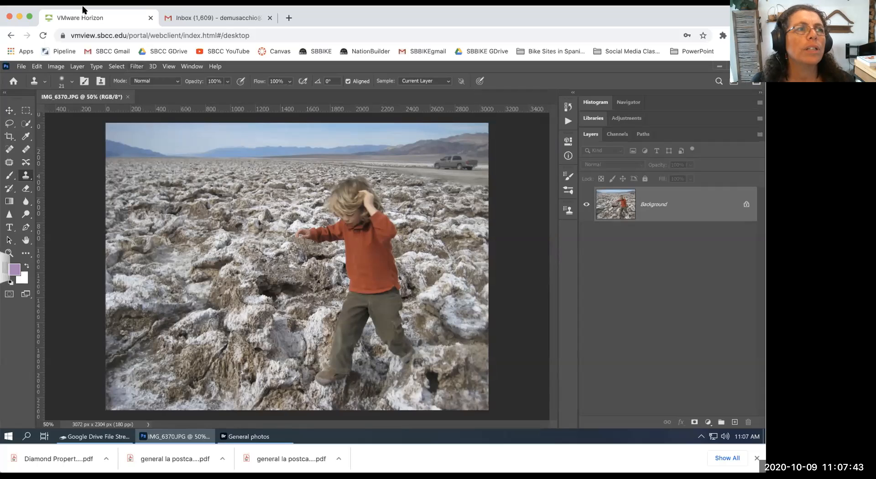
- Return to IMG_6370.JPG in Photoshop after checking Bridge, and arrange the tools in a single column
{"action": "left_click", "coordinate": [250, 437]}
{"action": "mouse_move", "coordinate": [92, 437]}
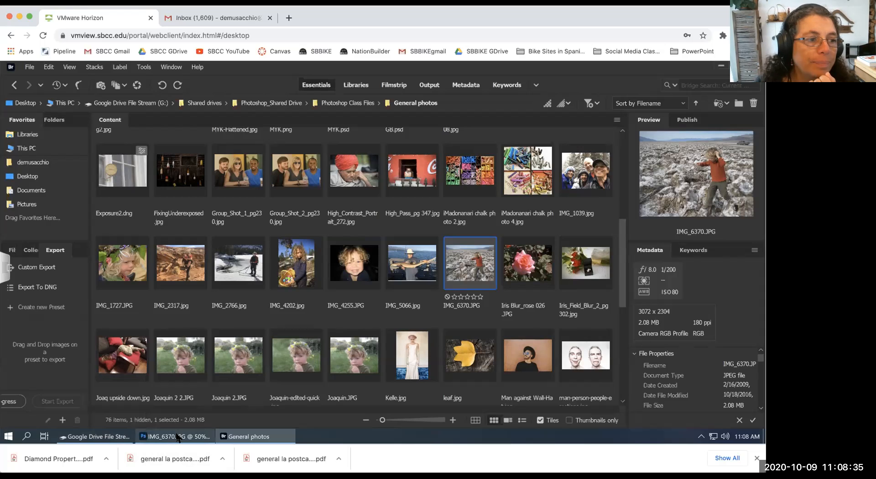
{"action": "mouse_move", "coordinate": [177, 437]}
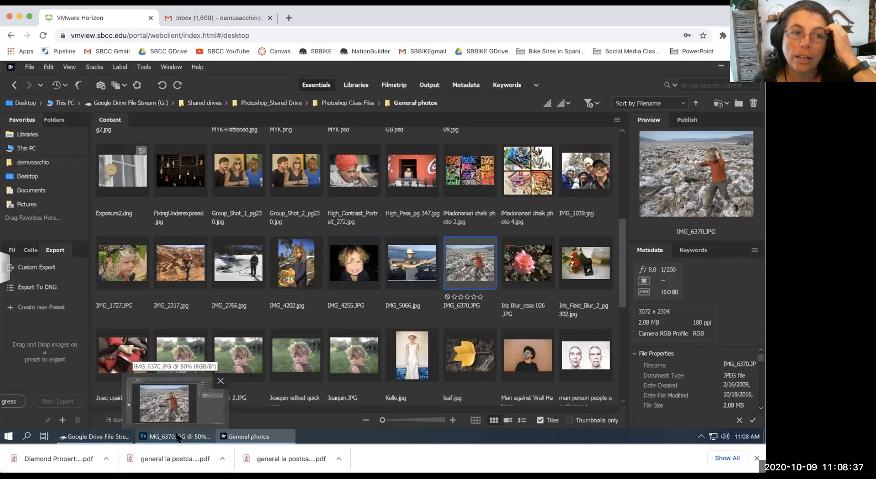
{"action": "left_click", "coordinate": [177, 437]}
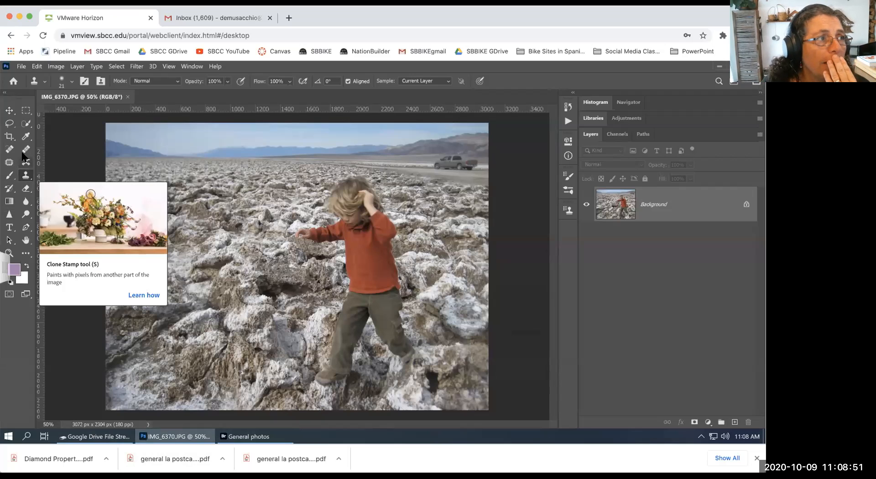
{"action": "left_click", "coordinate": [3, 93]}
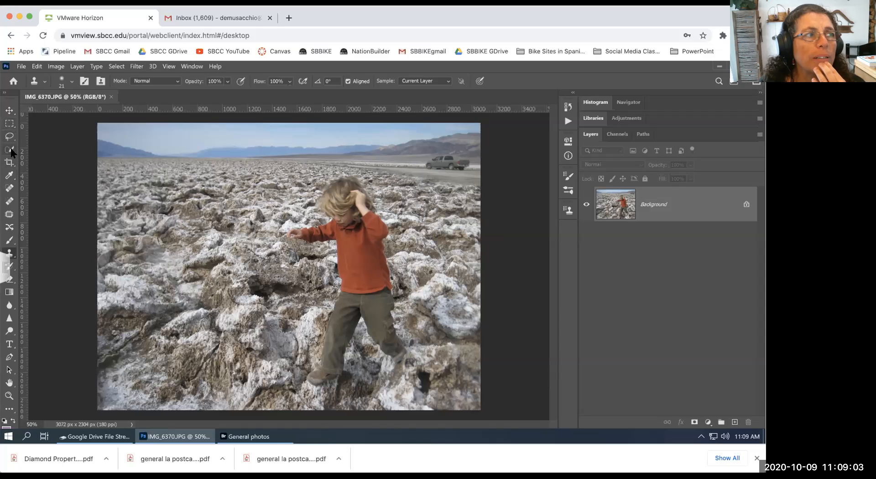
- Sample the blue sky and the child's orange-red shirt with the Eyedropper tool, keeping the shirt color as foreground
{"action": "left_click", "coordinate": [9, 177]}
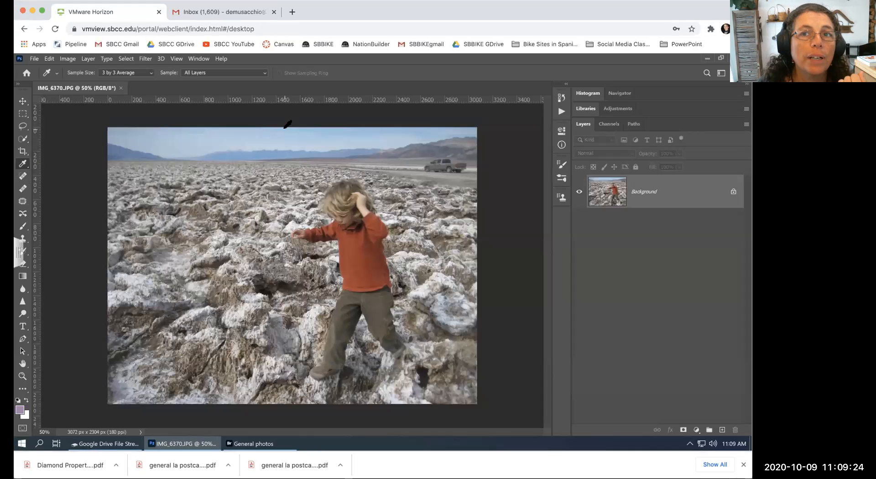
{"action": "left_click", "coordinate": [268, 130]}
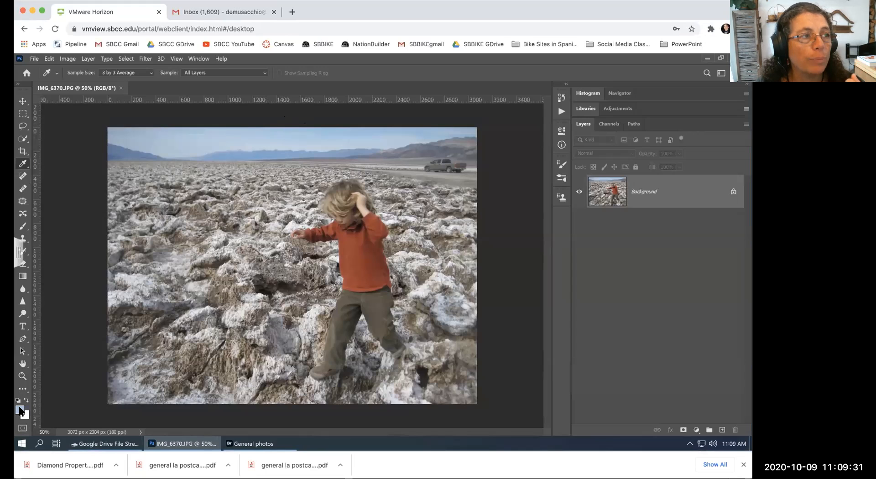
{"action": "left_click", "coordinate": [363, 248]}
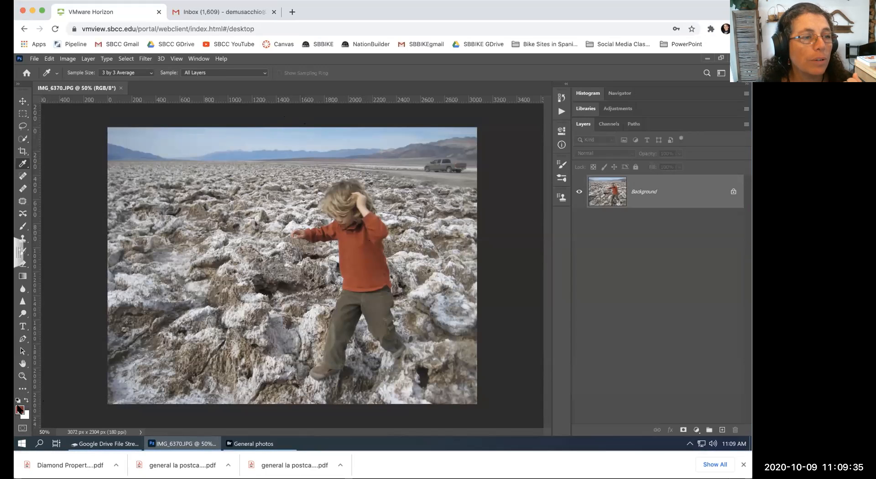
{"action": "left_click", "coordinate": [360, 239]}
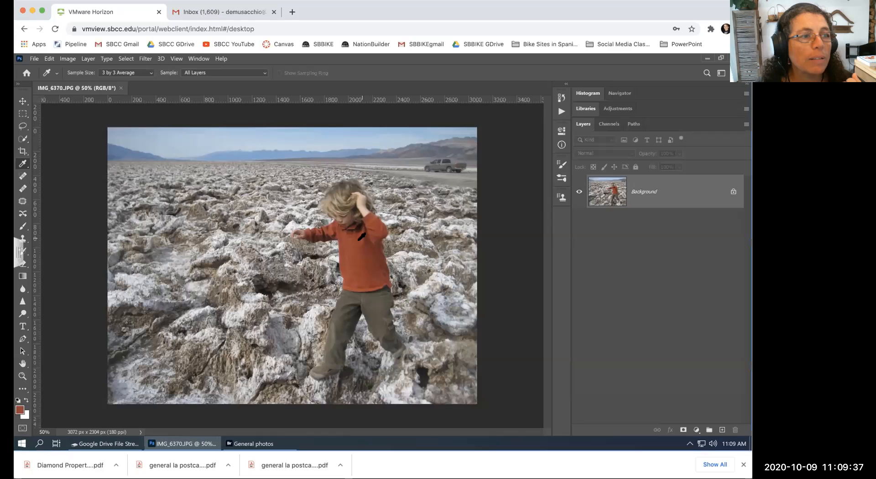
- Sample colors from the rocks, truck and shirt, keep the shirt's dark red as foreground, and activate the Spot Healing Brush
{"action": "left_click", "coordinate": [278, 268]}
{"action": "left_click", "coordinate": [261, 179]}
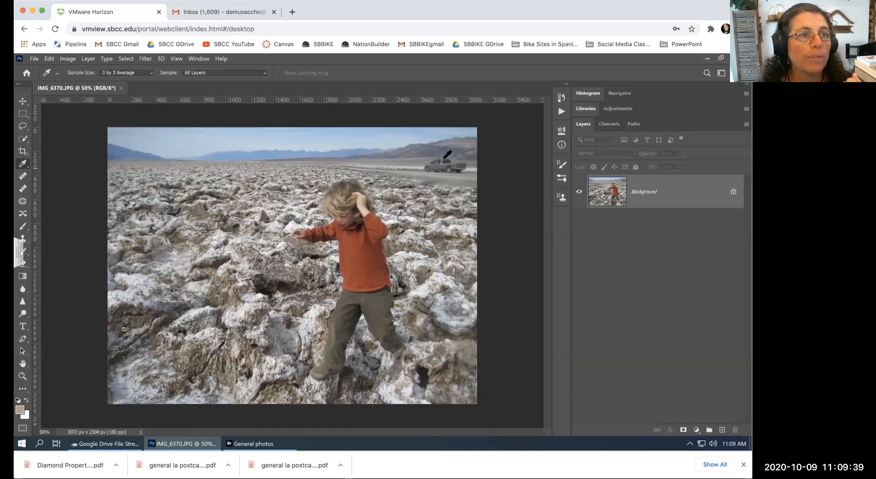
{"action": "left_click", "coordinate": [443, 160]}
{"action": "left_click", "coordinate": [348, 252]}
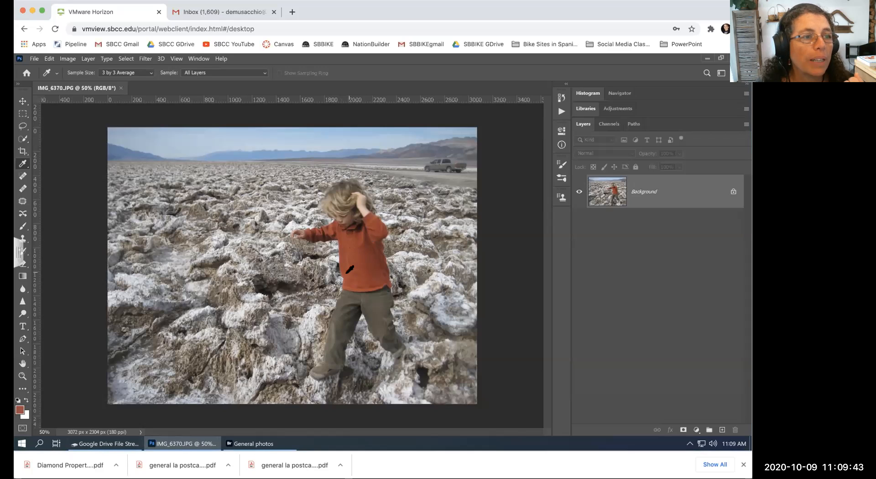
{"action": "left_click", "coordinate": [376, 264]}
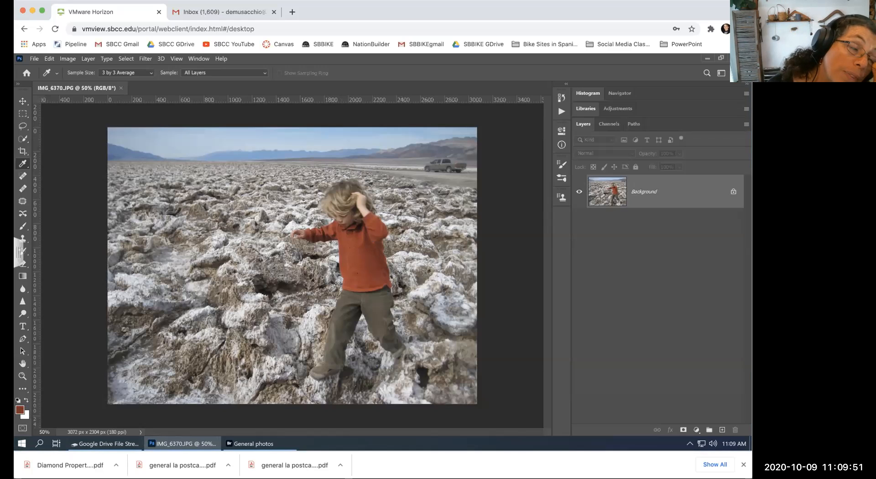
{"action": "left_click", "coordinate": [23, 176]}
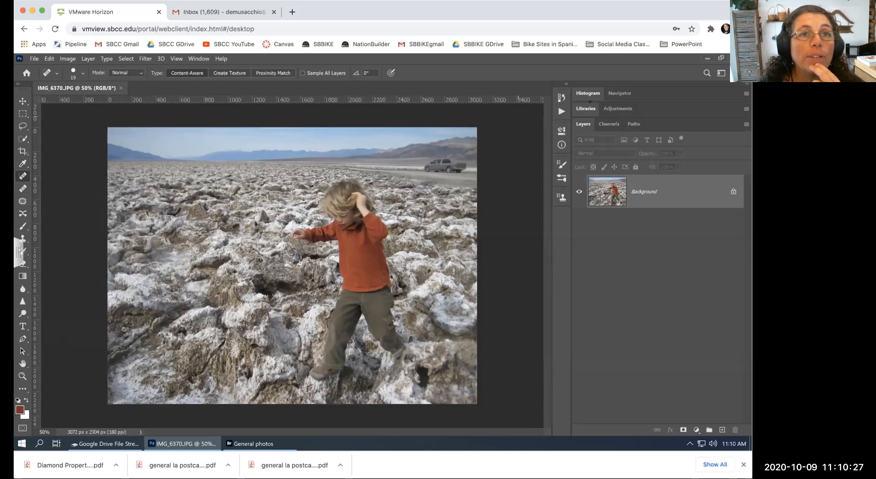
- Switch to the Essentials workspace and display the healing tools grouped with the Spot Healing Brush
{"action": "left_click", "coordinate": [720, 71]}
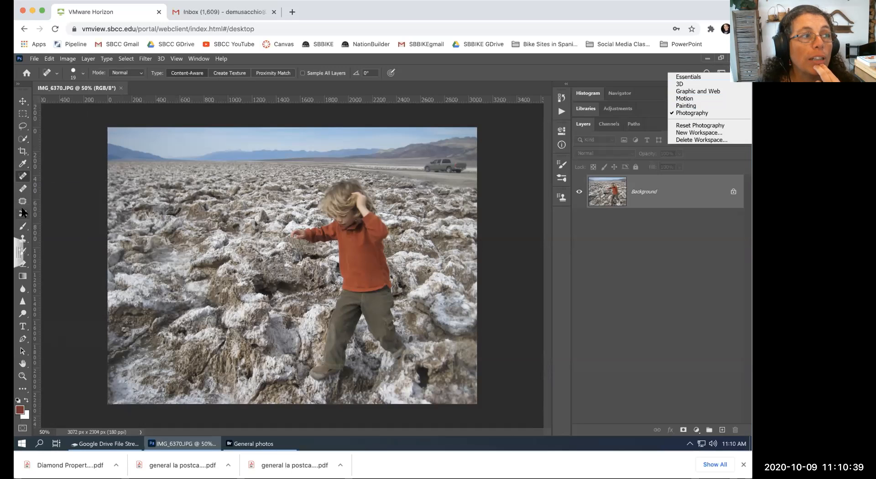
{"action": "left_click", "coordinate": [691, 76]}
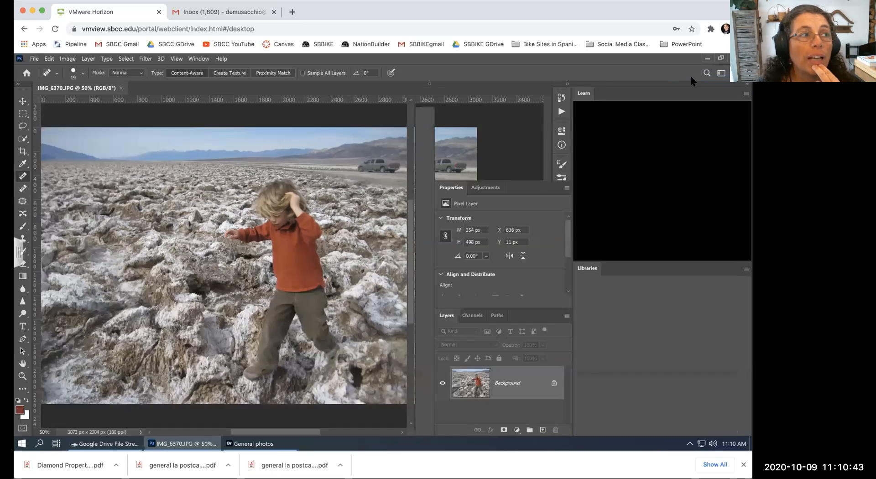
{"action": "left_click", "coordinate": [25, 191]}
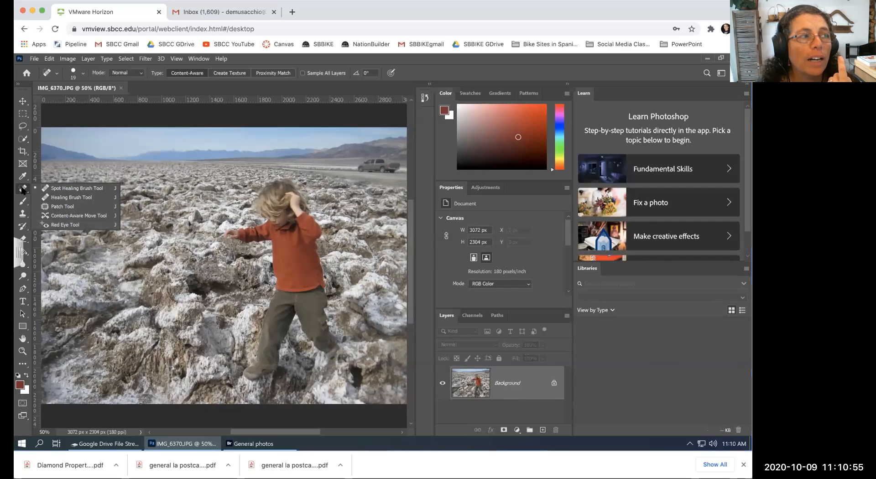
{"action": "left_click", "coordinate": [23, 192]}
{"action": "right_click", "coordinate": [23, 191]}
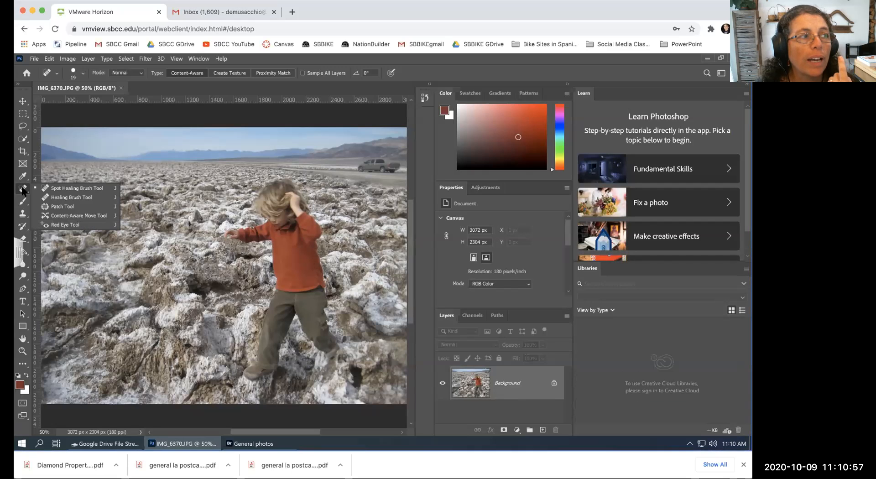
{"action": "left_click", "coordinate": [23, 191]}
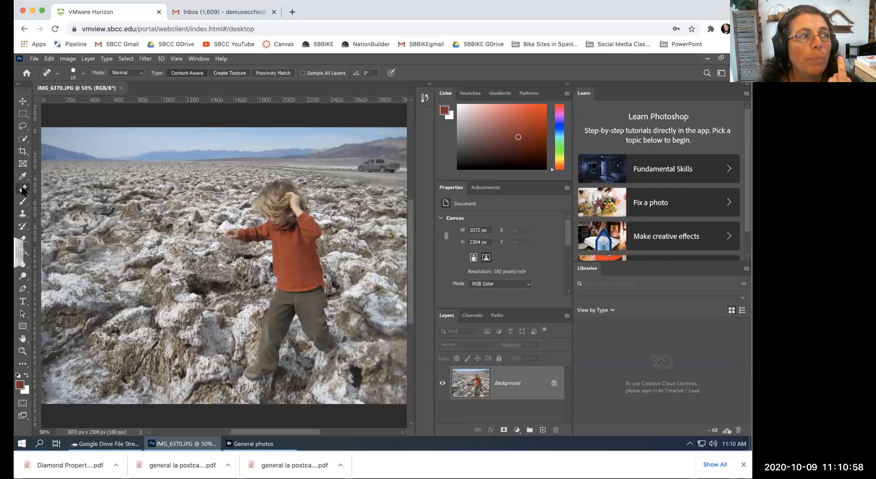
- Switch back to the Photography workspace and arrange the tools in two columns
{"action": "left_click", "coordinate": [722, 72]}
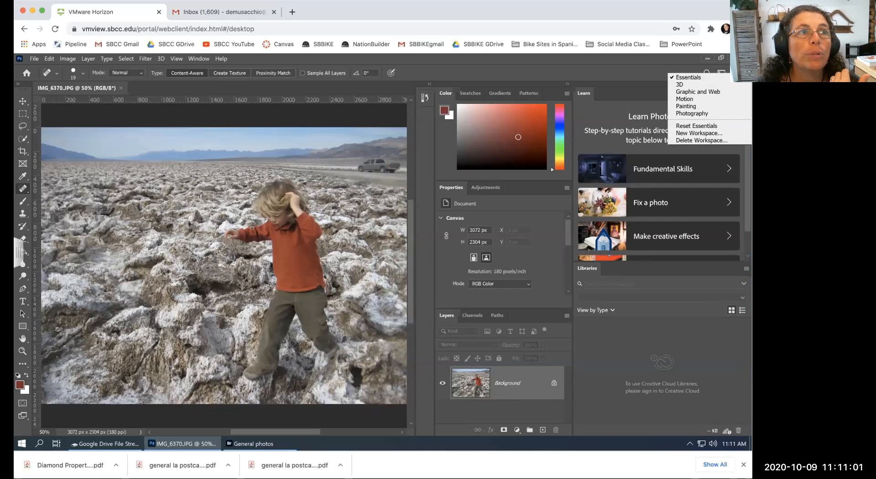
{"action": "left_click", "coordinate": [692, 113]}
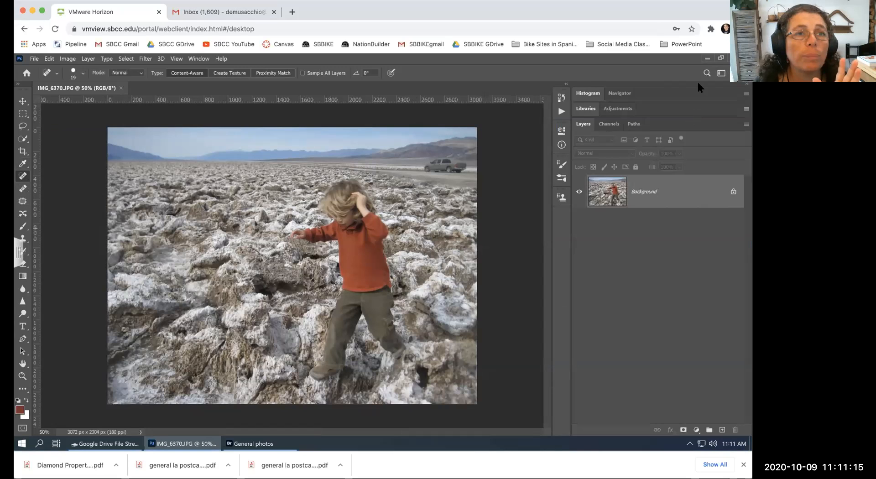
{"action": "left_click", "coordinate": [721, 73]}
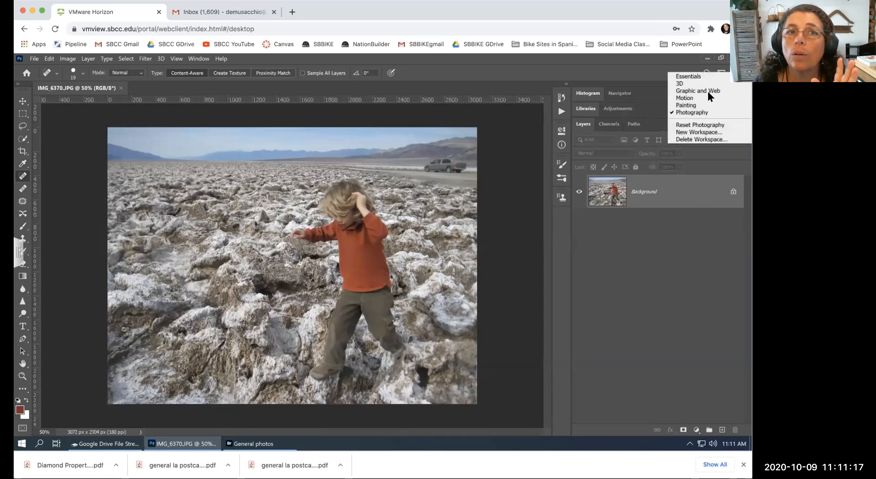
{"action": "left_click", "coordinate": [688, 112]}
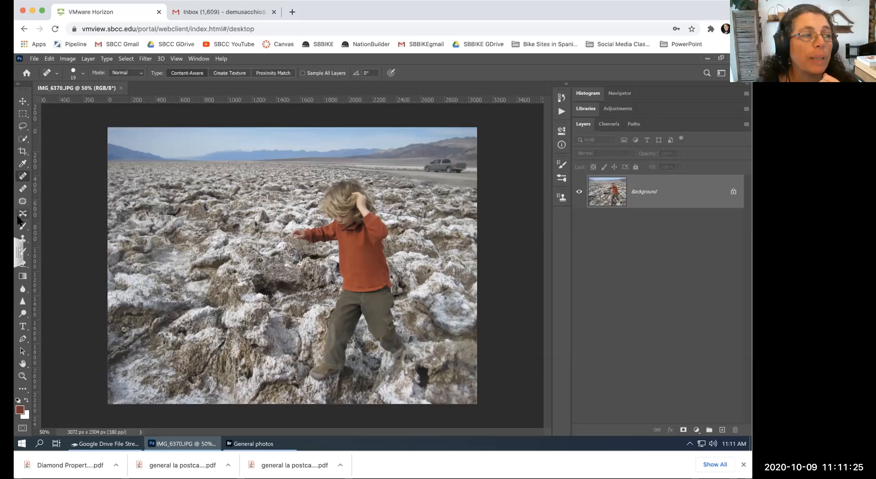
{"action": "left_click", "coordinate": [17, 86]}
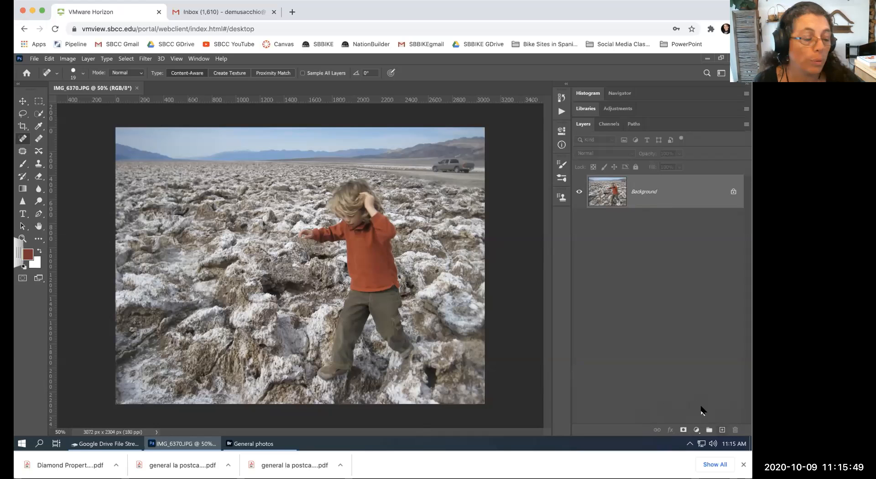
- Add a new empty layer above the Background layer of IMG_6370.JPG
{"action": "key", "text": "super+plus"}
{"action": "key", "text": "super+plus"}
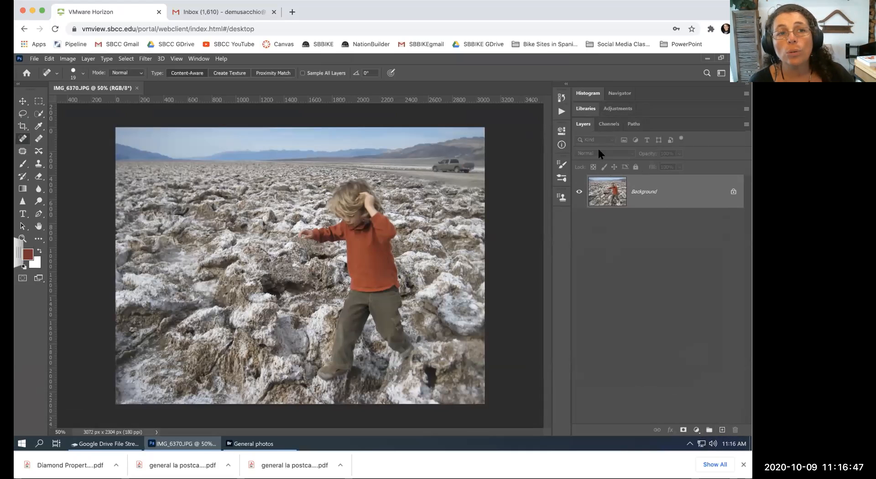
{"action": "left_click", "coordinate": [721, 429]}
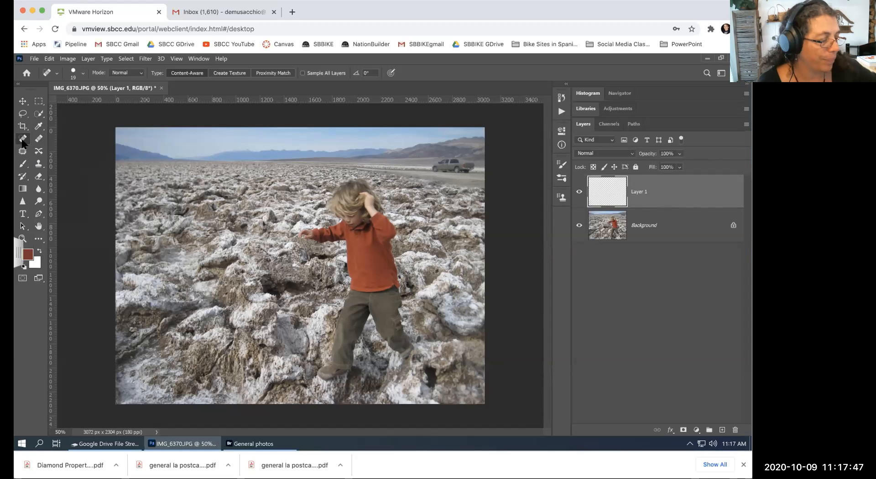
- Look closely at the Spot Healing Brush tool's description and enlarge its brush to 125 px
{"action": "scroll", "coordinate": [18, 138], "scroll_direction": "up", "scroll_amount": 5}
{"action": "scroll", "coordinate": [80, 135], "scroll_direction": "up", "scroll_amount": 2}
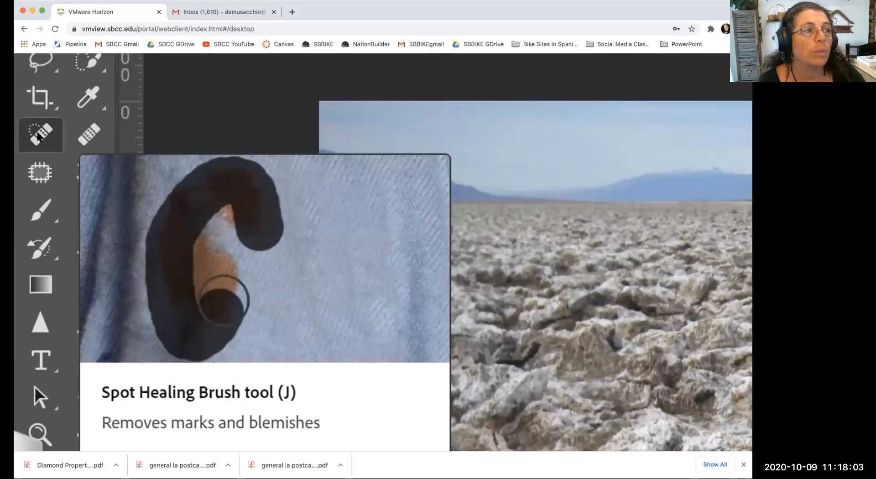
{"action": "scroll", "coordinate": [58, 143], "scroll_direction": "down", "scroll_amount": 3}
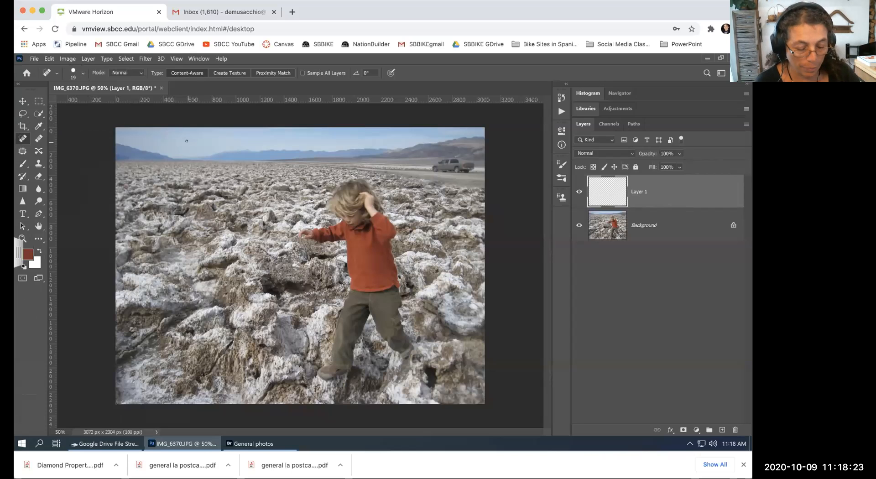
{"action": "key", "text": "bracketright"}
{"action": "key", "text": "bracketright"}
{"action": "key", "text": "bracketright"}
{"action": "key", "text": "bracketright"}
{"action": "key", "text": "bracketright"}
{"action": "key", "text": "bracketright"}
{"action": "key", "text": "bracketright"}
{"action": "key", "text": "bracketright"}
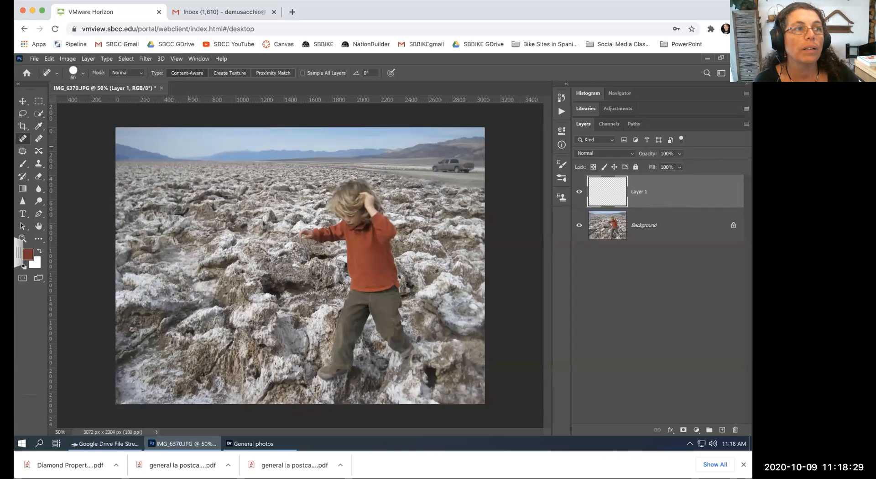
{"action": "key", "text": "bracketright"}
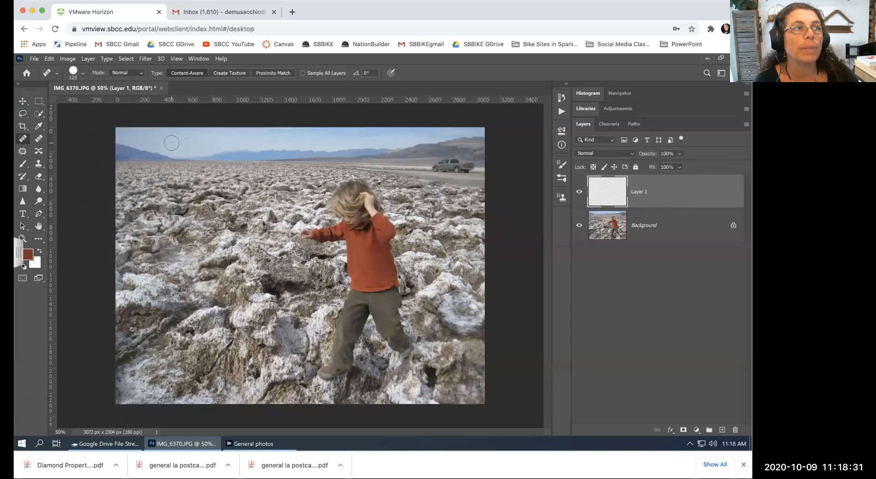
- Set the Spot Healing Brush size to 201 px and try to enlarge it further with closing bracket characters
{"action": "left_click", "coordinate": [82, 73]}
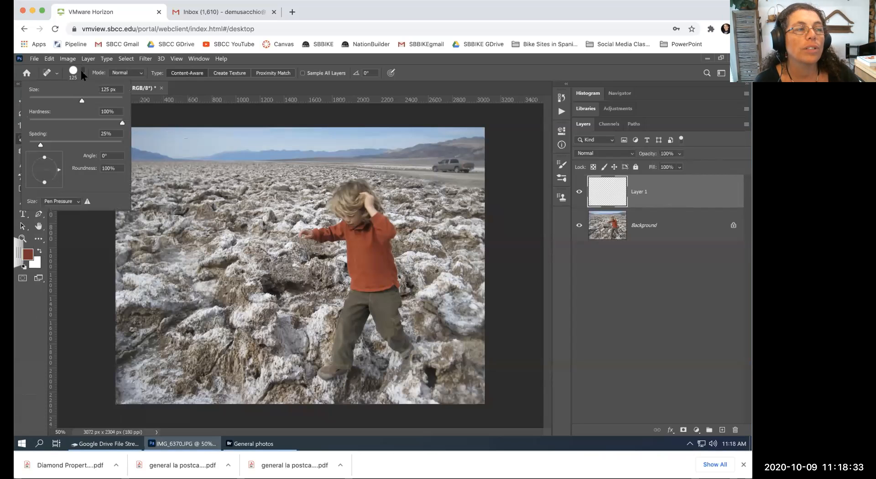
{"action": "mouse_move", "coordinate": [82, 98]}
{"action": "left_mouse_down"}
{"action": "mouse_move", "coordinate": [103, 101]}
{"action": "mouse_move", "coordinate": [73, 100]}
{"action": "mouse_move", "coordinate": [100, 102]}
{"action": "left_mouse_up"}
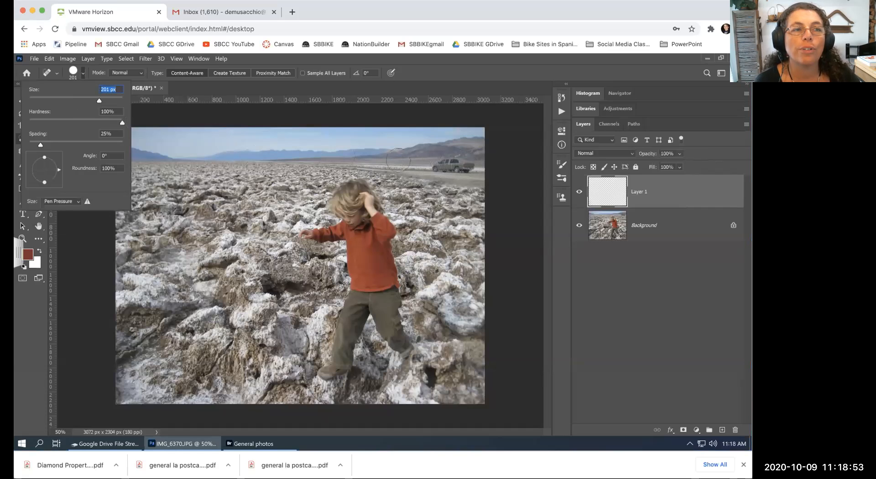
{"action": "key", "text": "BackSpace"}
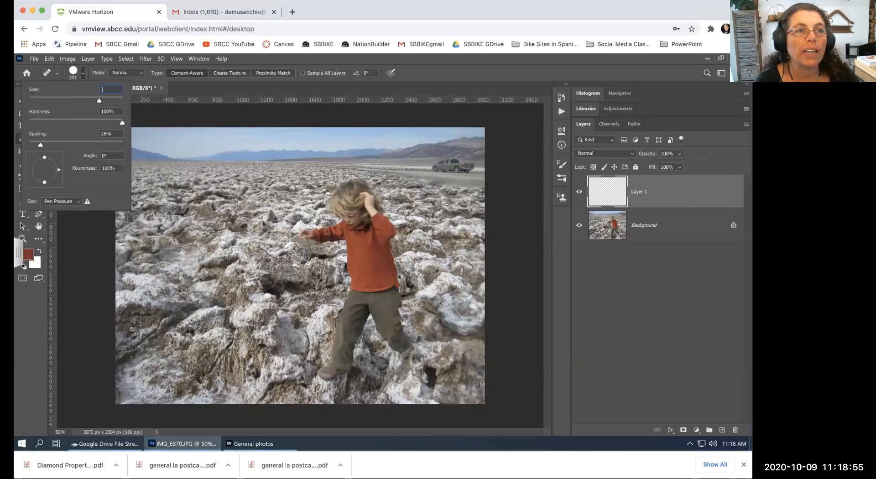
{"action": "type", "text": "]"}
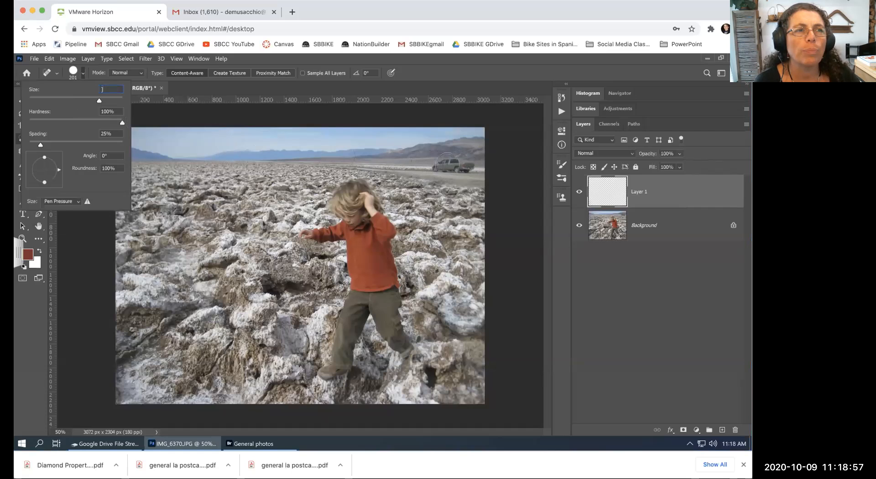
{"action": "type", "text": "]]]]]]]]"}
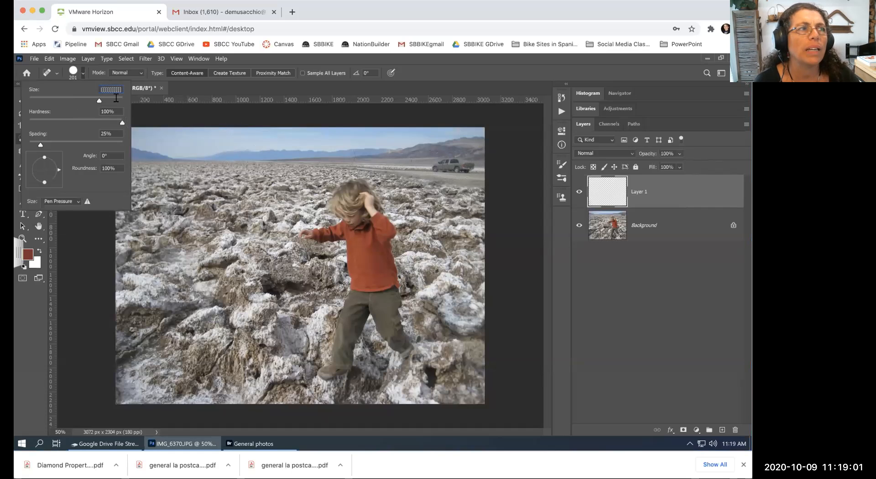
{"action": "left_click", "coordinate": [99, 100]}
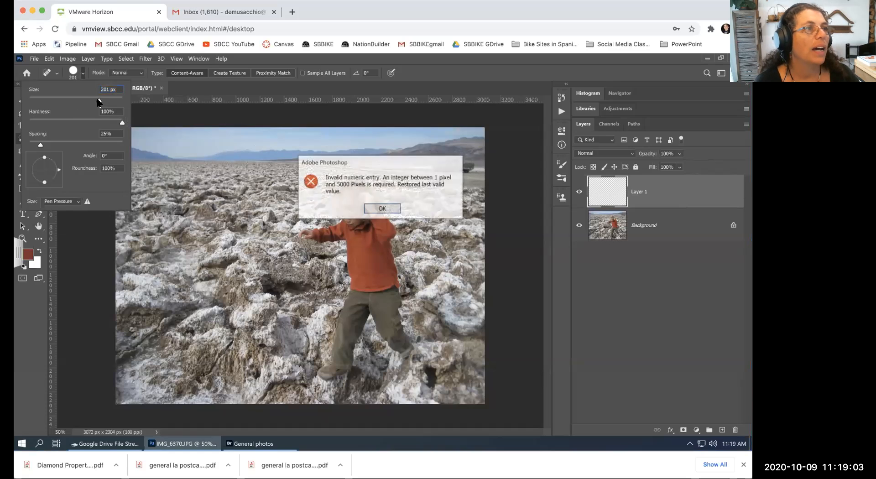
{"action": "left_click", "coordinate": [381, 209]}
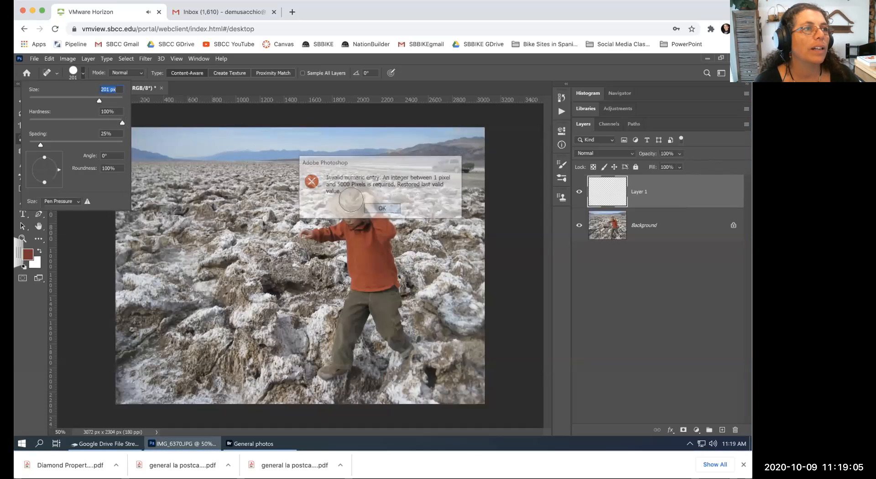
- Try several larger and smaller sizes for the Spot Healing Brush, ending at 128 px
{"action": "left_click_drag", "start_coordinate": [100, 101], "coordinate": [115, 101]}
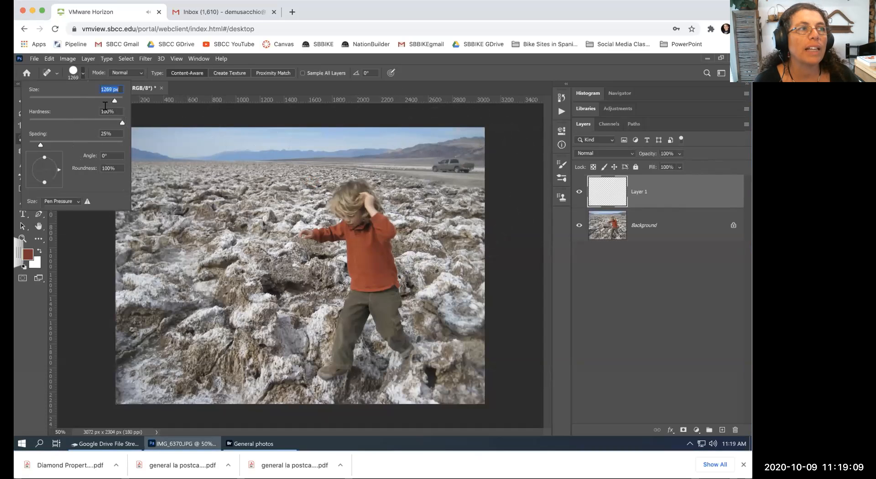
{"action": "left_click", "coordinate": [106, 101]}
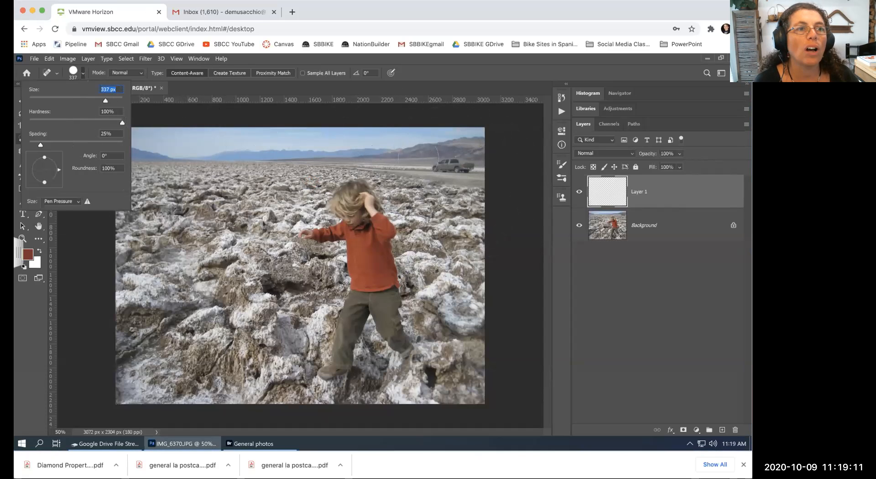
{"action": "left_click", "coordinate": [101, 100]}
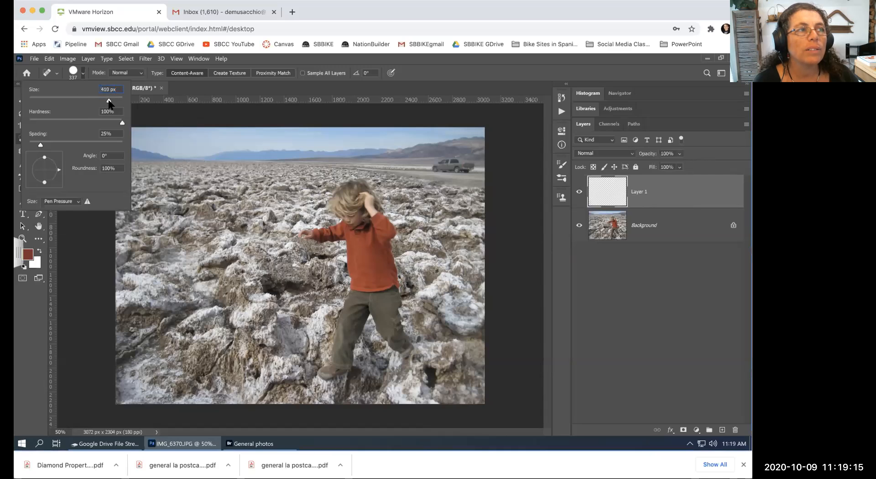
{"action": "left_click", "coordinate": [89, 100]}
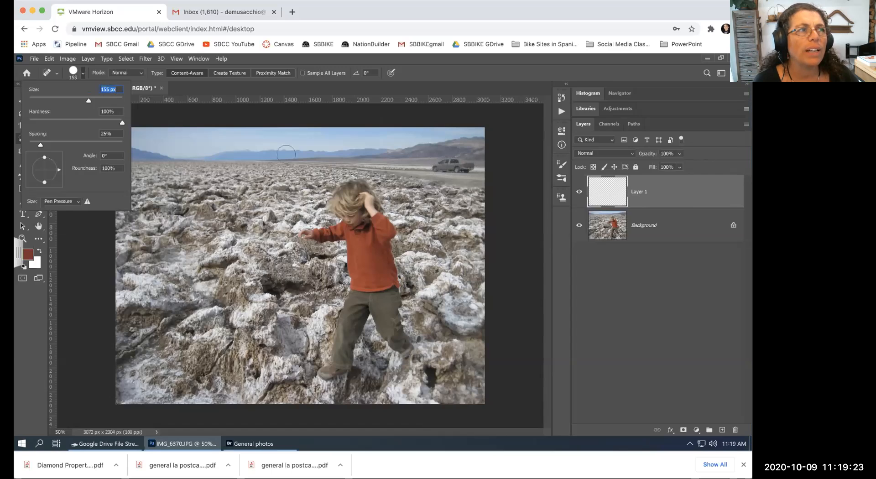
{"action": "left_click_drag", "start_coordinate": [88, 101], "coordinate": [82, 101]}
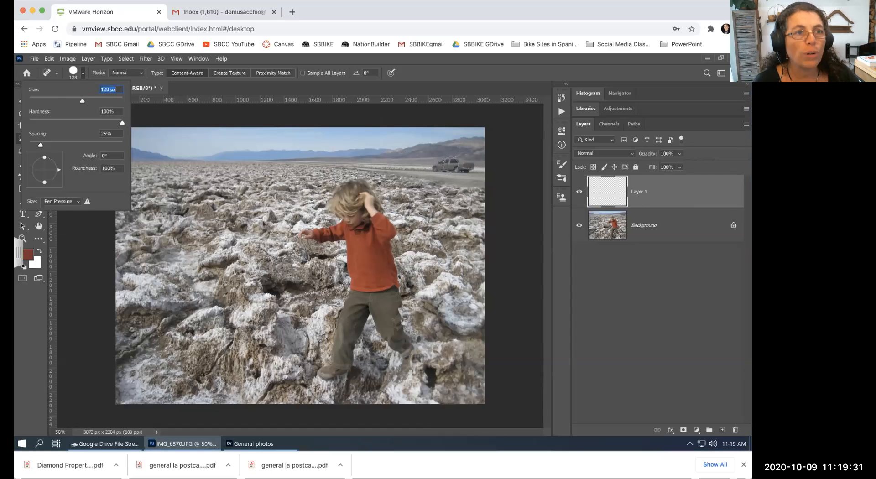
{"action": "type", "text": "11111"}
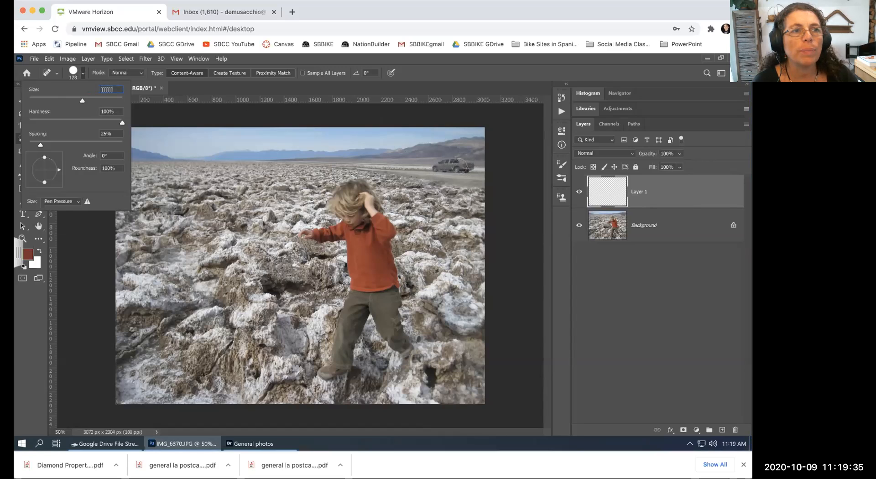
{"action": "type", "text": "]]]]]]]]]"}
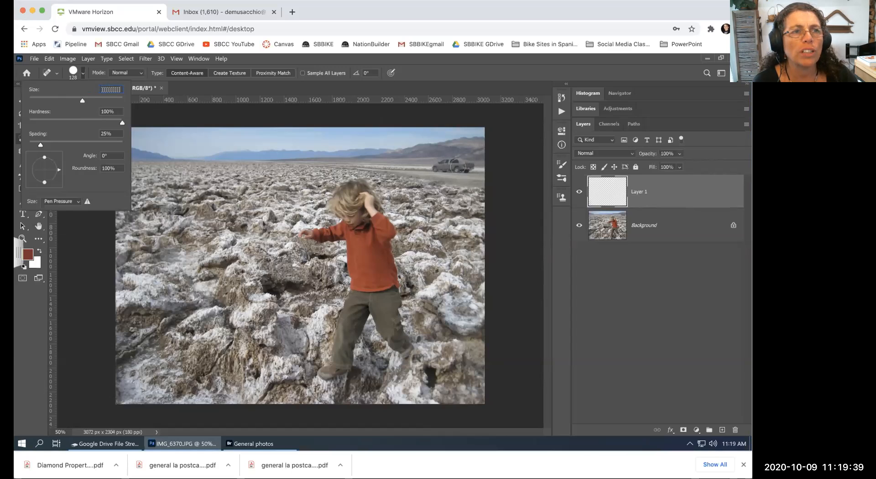
{"action": "type", "text": "]"}
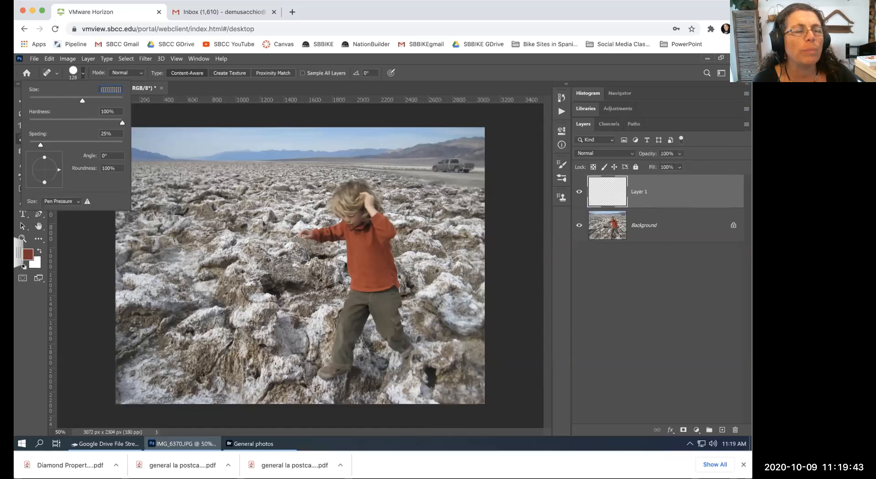
{"action": "left_click", "coordinate": [457, 165]}
{"action": "left_click", "coordinate": [393, 205]}
{"action": "key", "text": "Tab"}
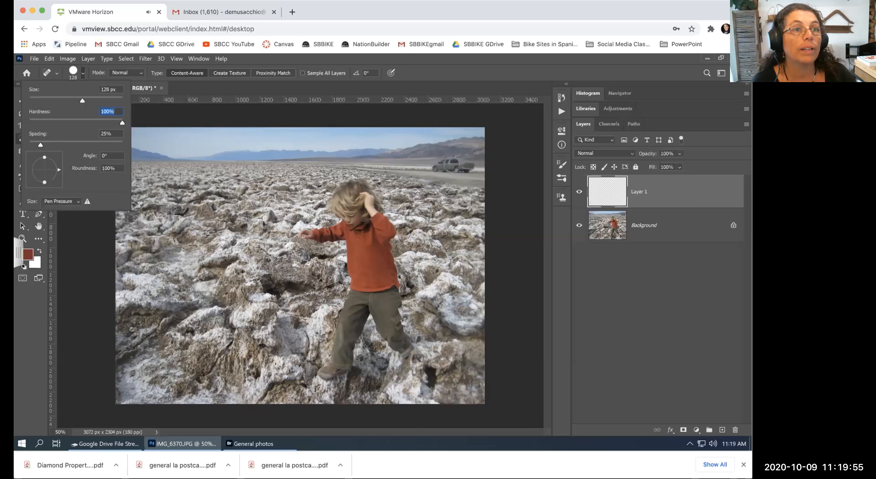
- Adjust the Spot Healing Brush size to 175 px over the pickup truck
{"action": "left_click", "coordinate": [452, 164]}
{"action": "key", "text": "bracketright"}
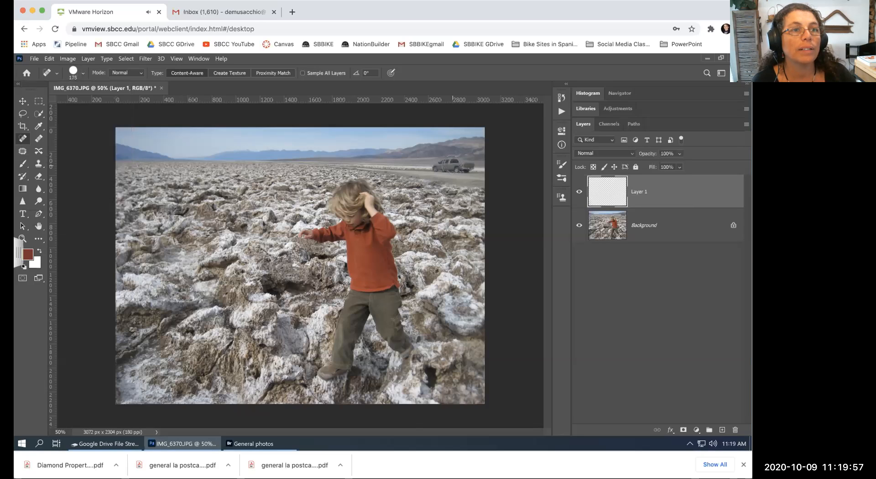
{"action": "key", "text": "bracketleft"}
{"action": "key", "text": "bracketleft"}
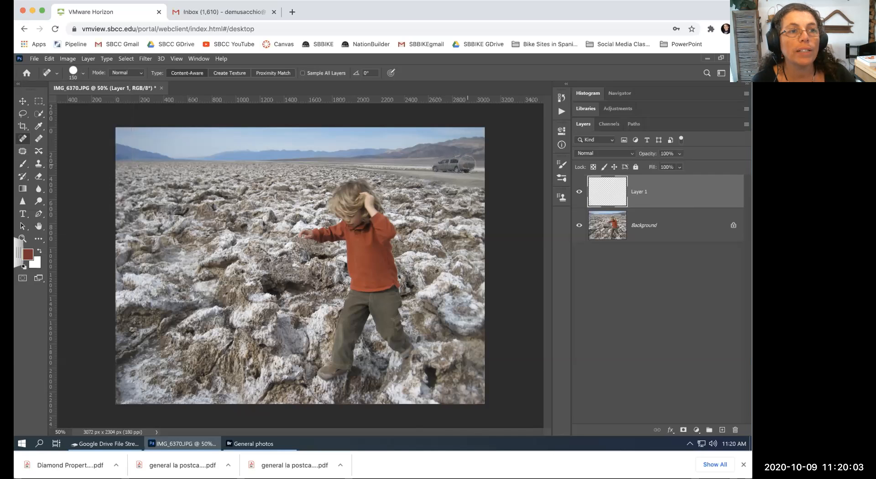
{"action": "key", "text": "bracketright"}
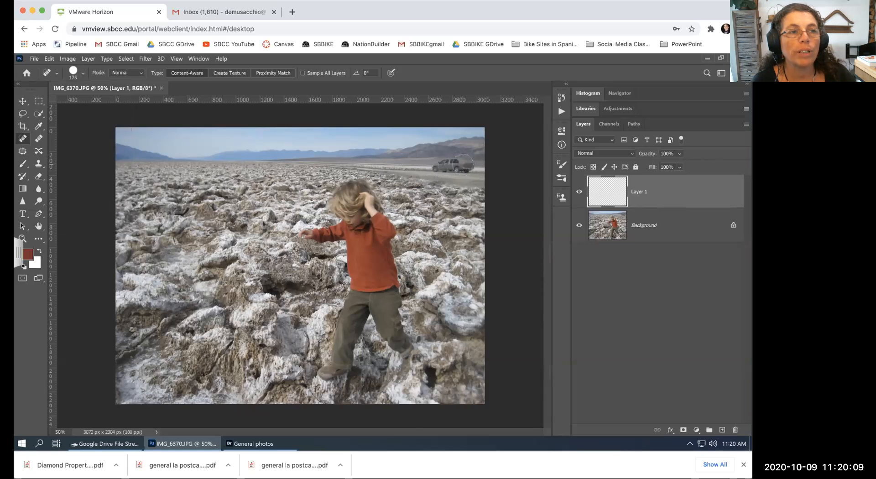
- Lower the Spot Healing Brush hardness to 79%
{"action": "left_click", "coordinate": [81, 70]}
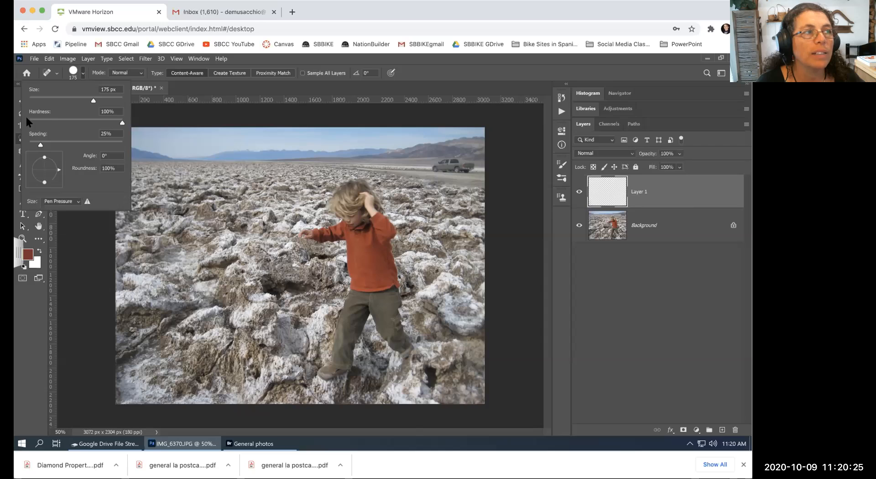
{"action": "mouse_move", "coordinate": [110, 123]}
{"action": "left_mouse_down"}
{"action": "mouse_move", "coordinate": [59, 123]}
{"action": "mouse_move", "coordinate": [101, 127]}
{"action": "mouse_move", "coordinate": [96, 122]}
{"action": "left_mouse_up"}
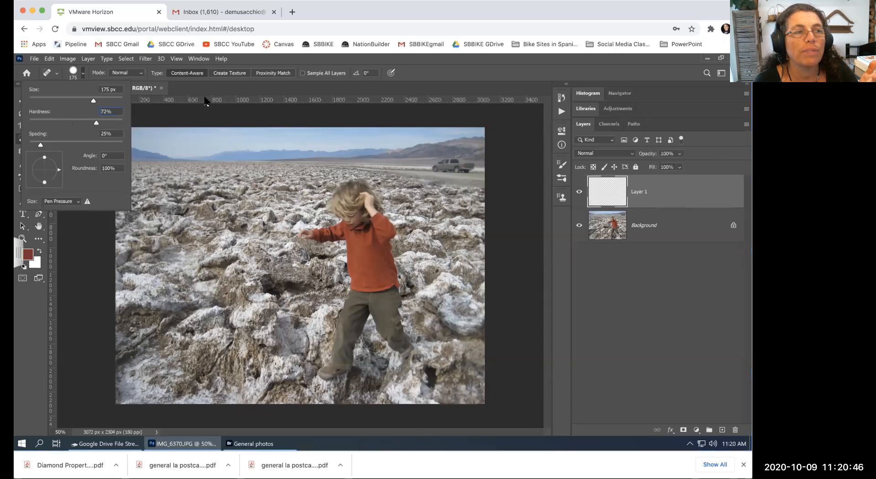
{"action": "left_click", "coordinate": [439, 67]}
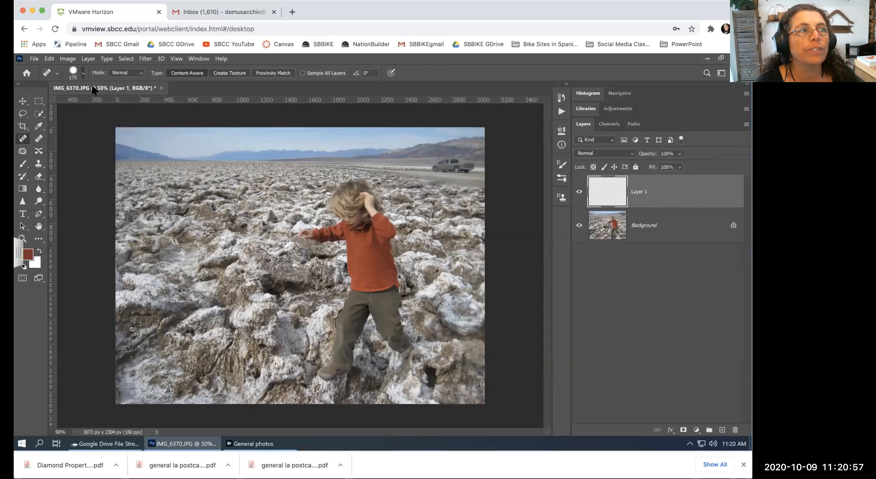
{"action": "left_click", "coordinate": [81, 72]}
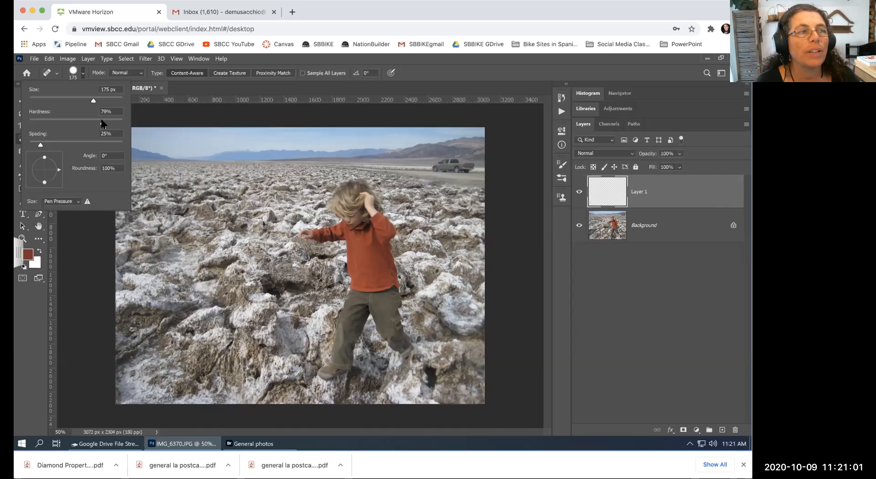
{"action": "left_click", "coordinate": [223, 83]}
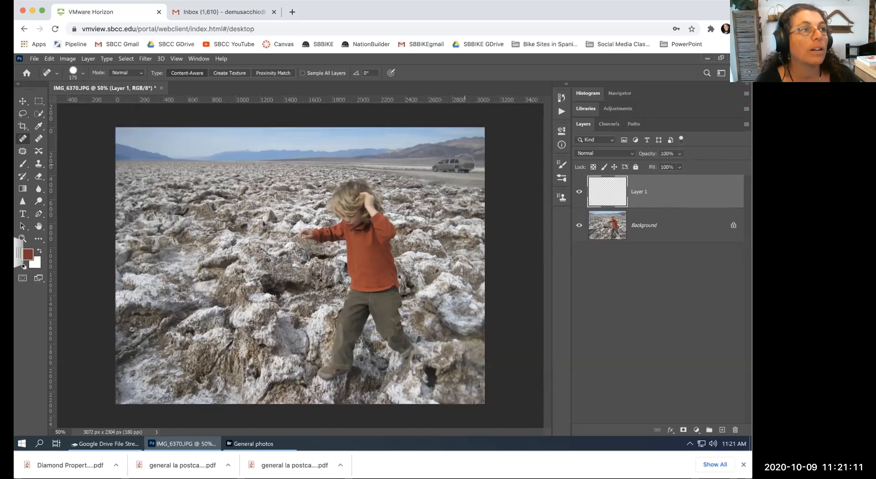
{"action": "key", "text": "bracketleft"}
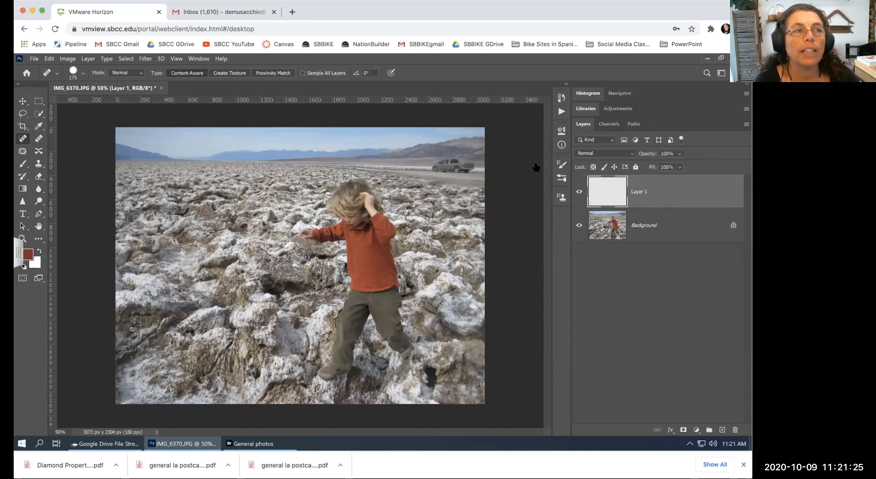
- Make the Spot Healing Brush sample all layers and use the Content-Aware type
{"action": "left_click", "coordinate": [302, 72]}
{"action": "left_click", "coordinate": [303, 73]}
{"action": "left_click", "coordinate": [302, 72]}
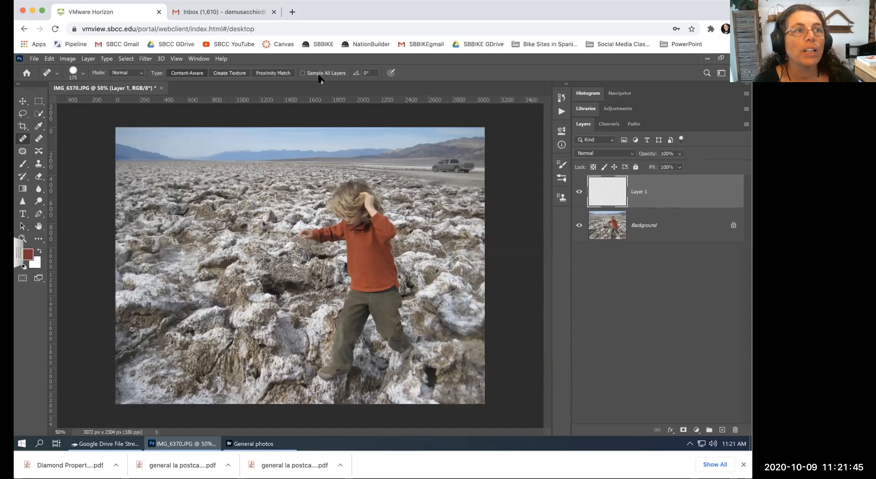
{"action": "left_click", "coordinate": [303, 73]}
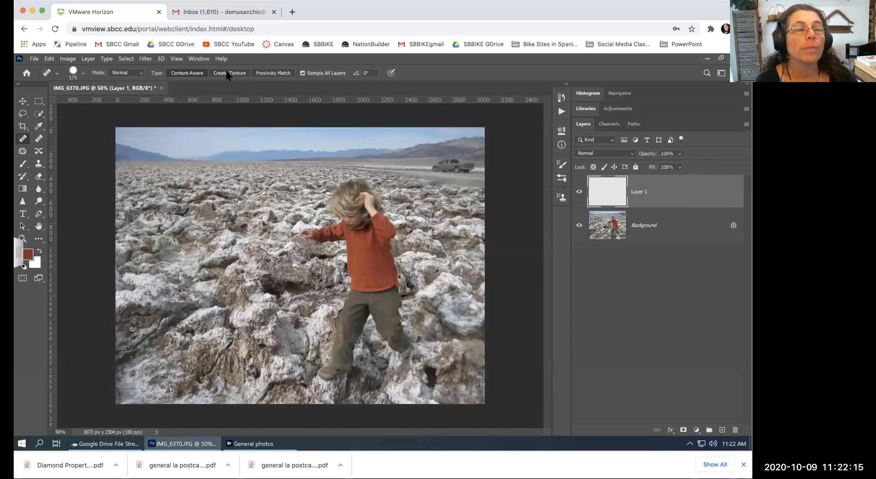
{"action": "left_click", "coordinate": [187, 71]}
{"action": "left_click", "coordinate": [196, 71]}
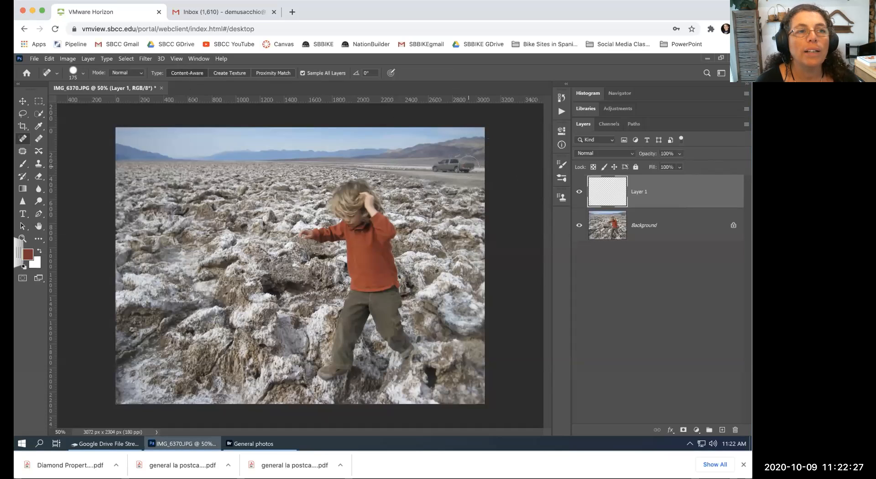
- Heal away the pickup truck on Layer 1 and toggle both layers' visibility to compare the patch with the original photo
{"action": "left_click_drag", "start_coordinate": [469, 165], "coordinate": [436, 167]}
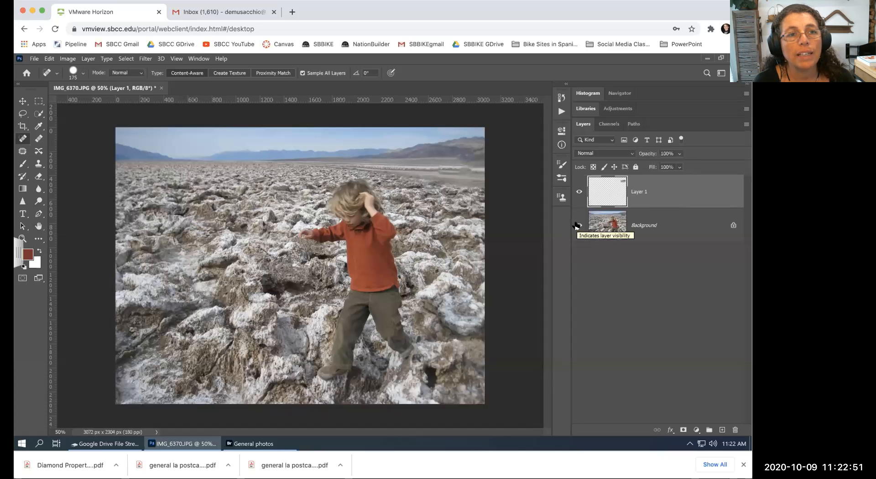
{"action": "left_click", "coordinate": [578, 226]}
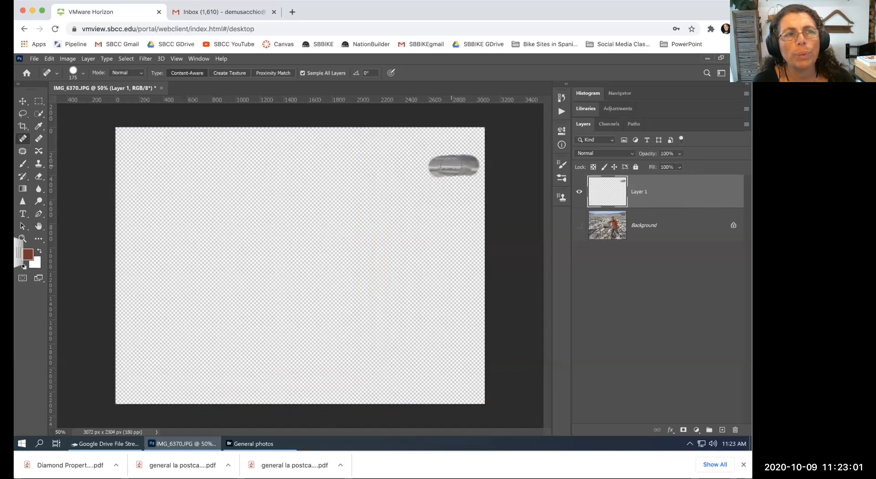
{"action": "left_click", "coordinate": [579, 225]}
{"action": "left_click", "coordinate": [579, 192]}
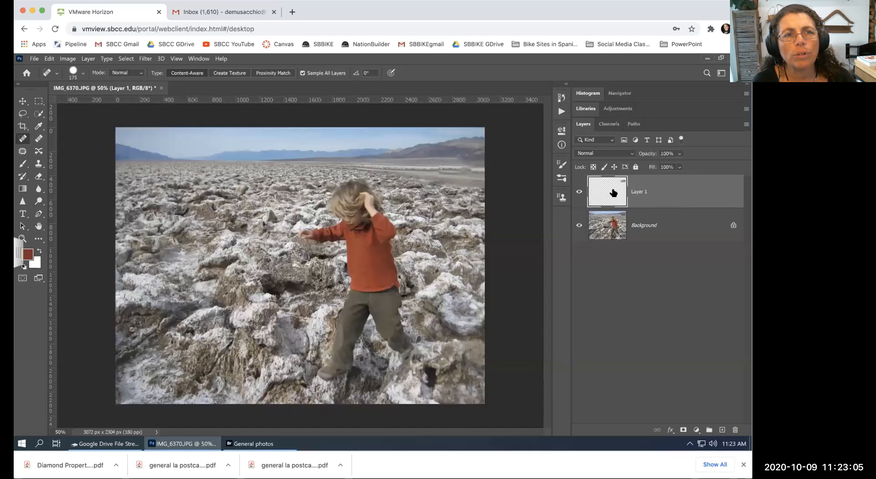
{"action": "left_click", "coordinate": [578, 193]}
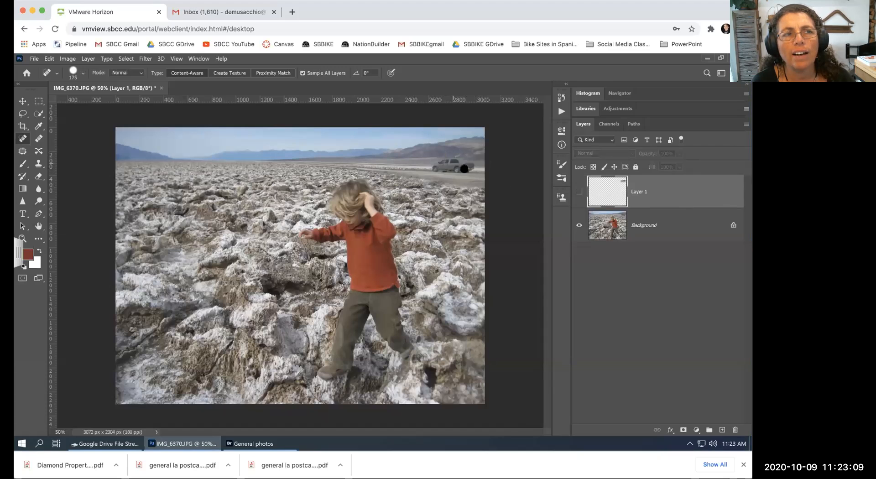
{"action": "left_click", "coordinate": [578, 192]}
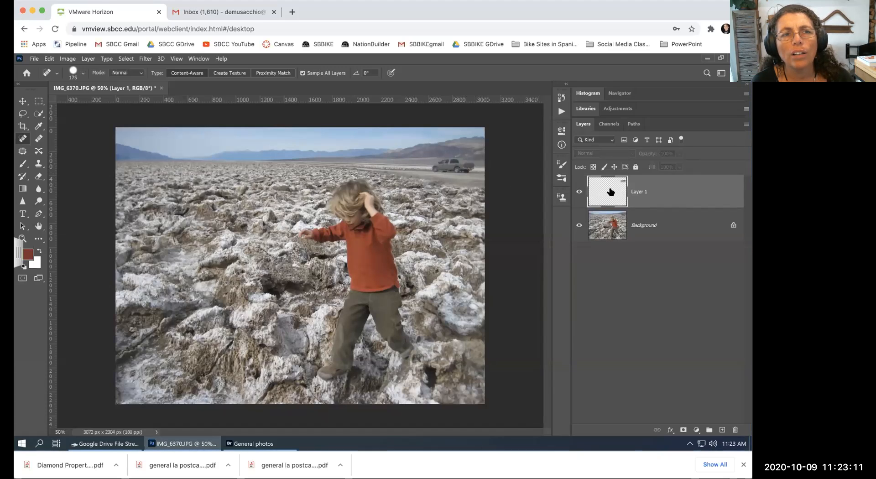
{"action": "left_click", "coordinate": [579, 225]}
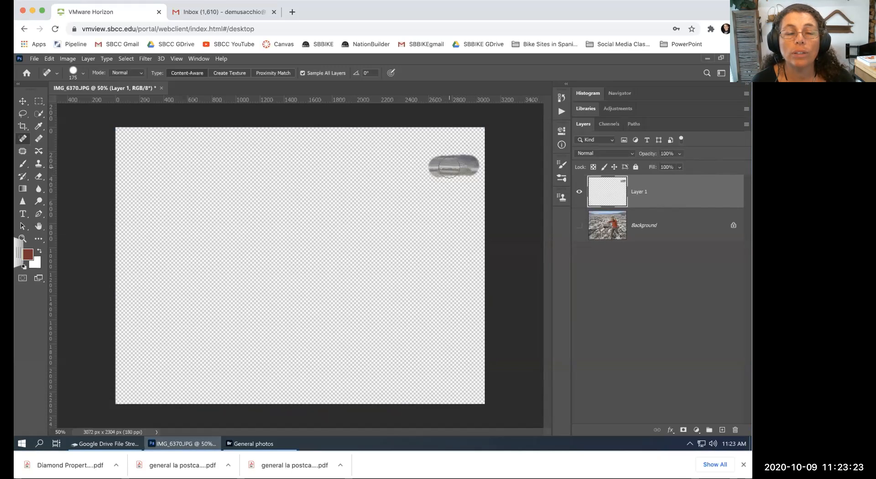
{"action": "left_click", "coordinate": [579, 225]}
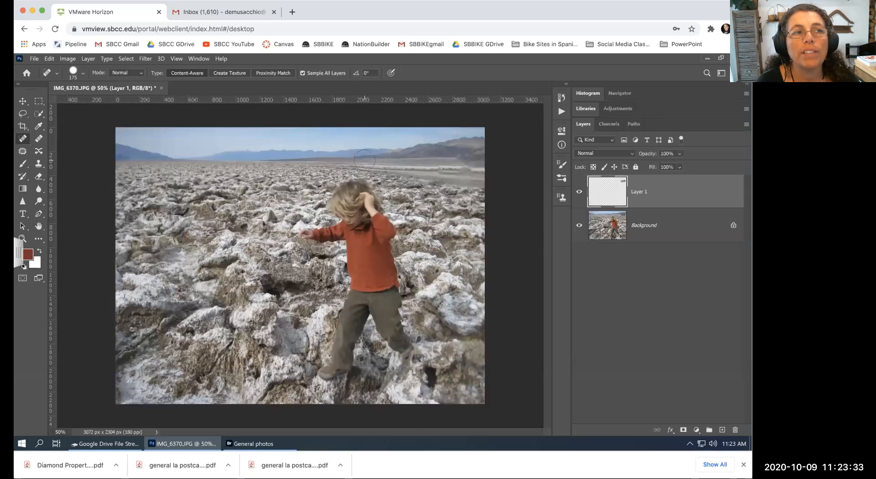
- Heal the truck area once more, undo, and revert the photo to its New Layer history state
{"action": "left_click_drag", "start_coordinate": [477, 170], "coordinate": [425, 169]}
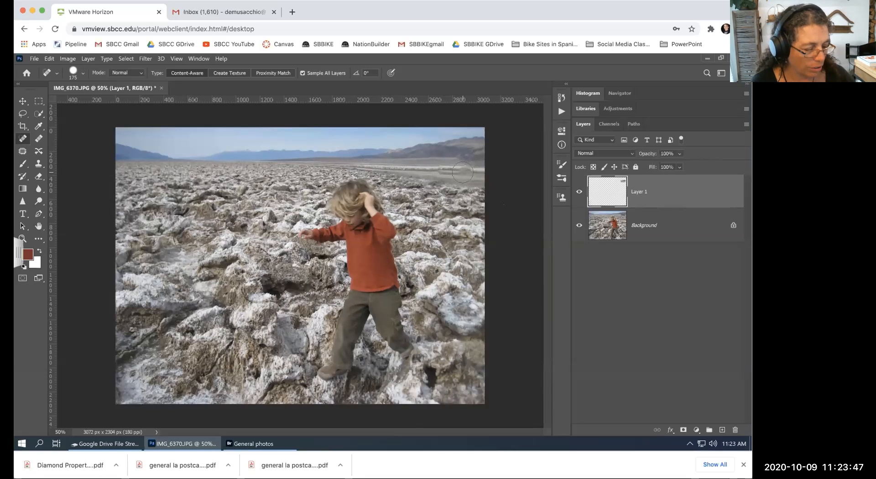
{"action": "key", "text": "ctrl+z"}
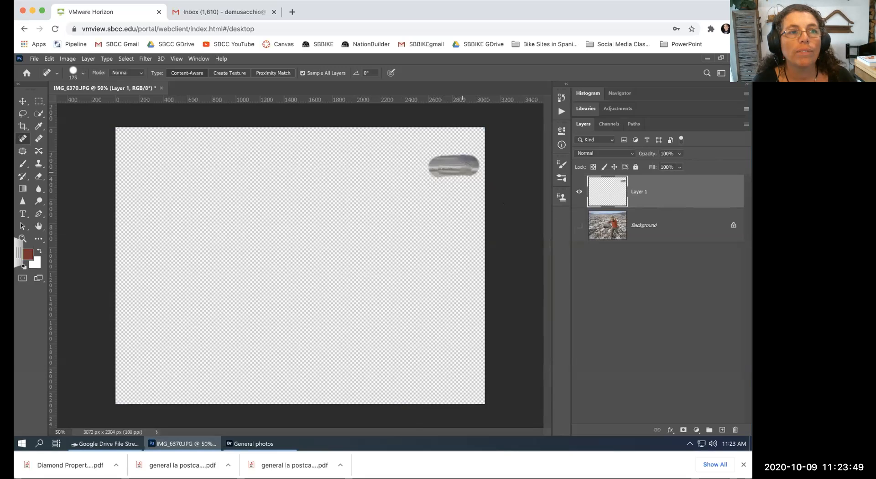
{"action": "left_click", "coordinate": [579, 226]}
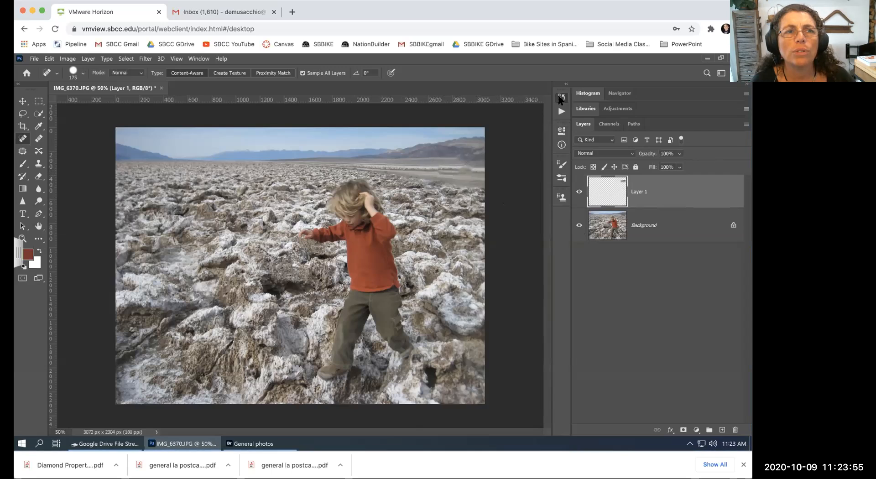
{"action": "left_click", "coordinate": [561, 97]}
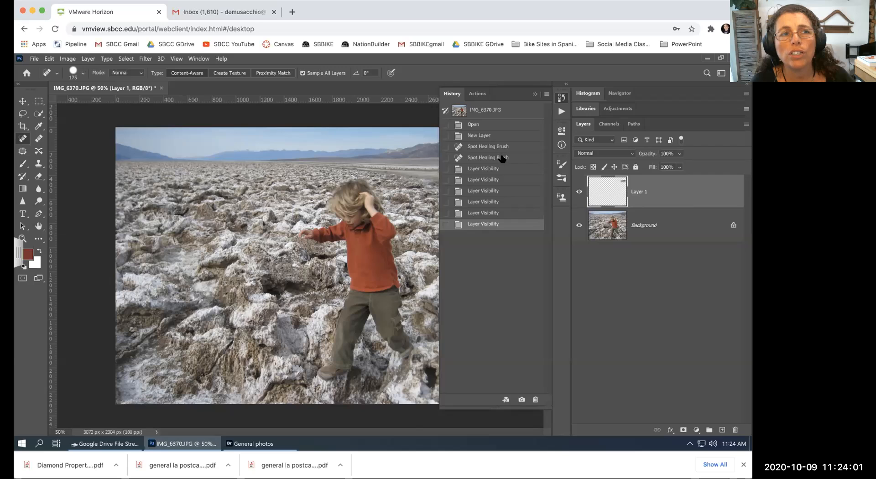
{"action": "left_click", "coordinate": [492, 137]}
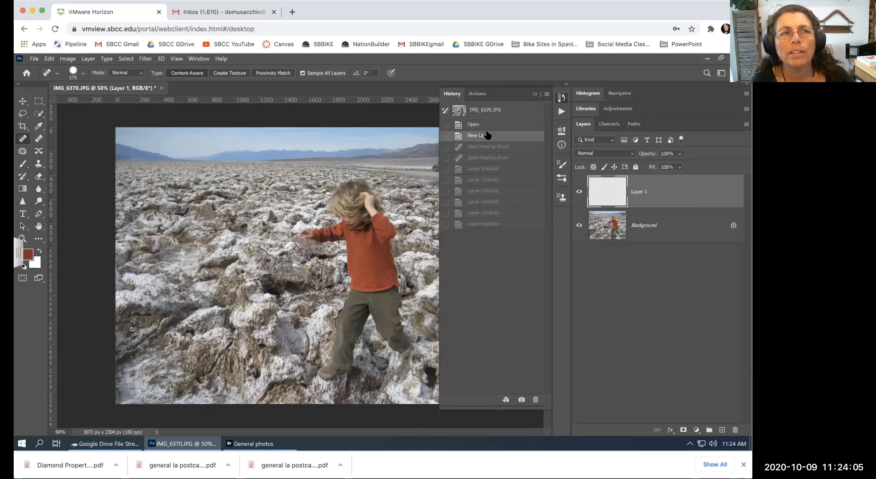
{"action": "left_click", "coordinate": [557, 94]}
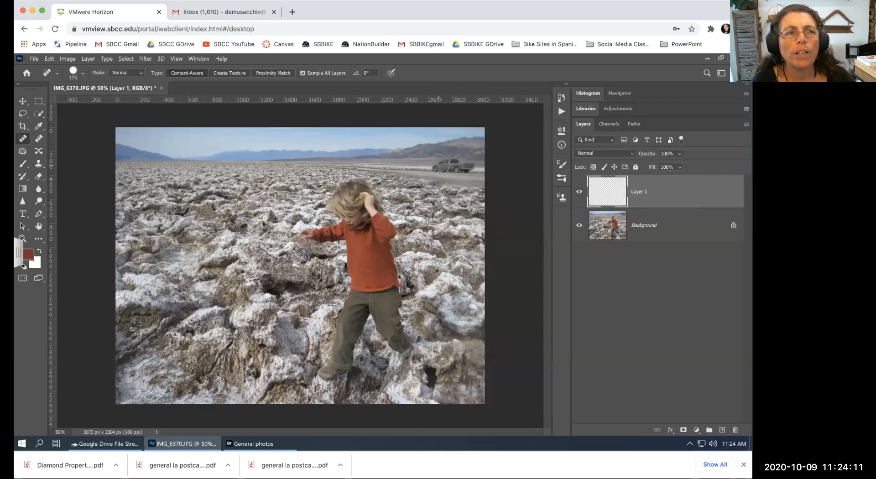
- Try healing the truck with one full horizontal stroke and with a short stroke over its middle, undoing each attempt
{"action": "left_click_drag", "start_coordinate": [437, 164], "coordinate": [473, 165]}
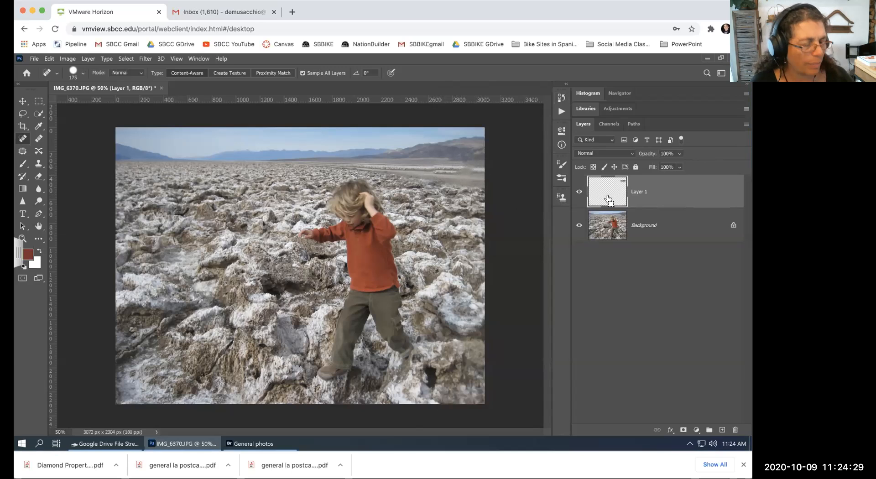
{"action": "key", "text": "ctrl+z"}
{"action": "mouse_move", "coordinate": [465, 153]}
{"action": "left_mouse_down"}
{"action": "mouse_move", "coordinate": [468, 170]}
{"action": "mouse_move", "coordinate": [438, 168]}
{"action": "mouse_move", "coordinate": [448, 158]}
{"action": "mouse_move", "coordinate": [458, 169]}
{"action": "left_mouse_up"}
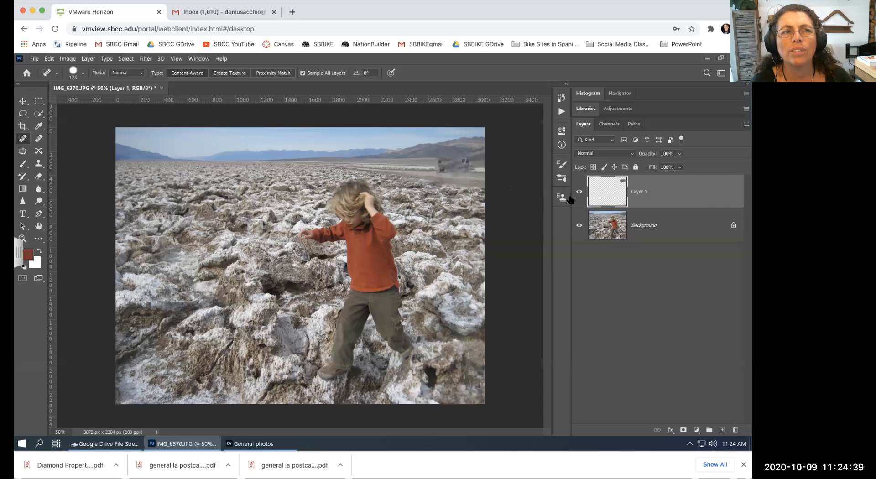
{"action": "key", "text": "ctrl+z"}
{"action": "key", "text": "ctrl+z"}
{"action": "key", "text": "ctrl+z"}
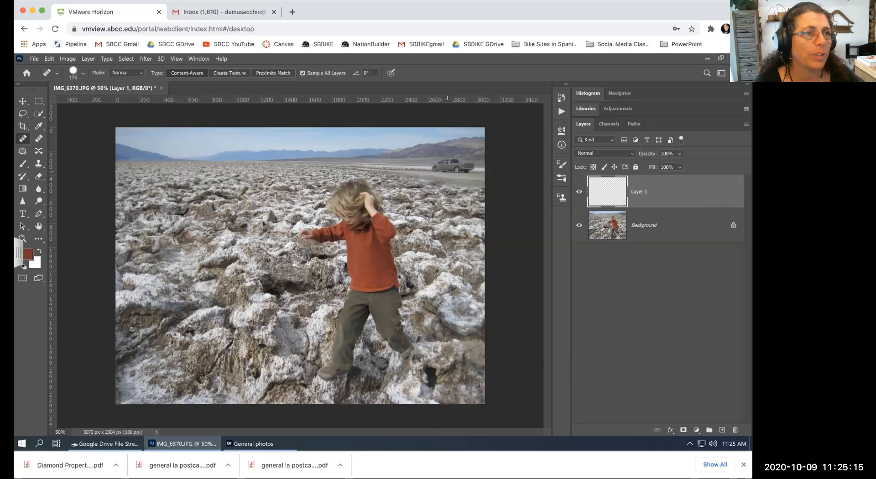
{"action": "scroll", "coordinate": [447, 172], "scroll_direction": "up", "scroll_amount": 10}
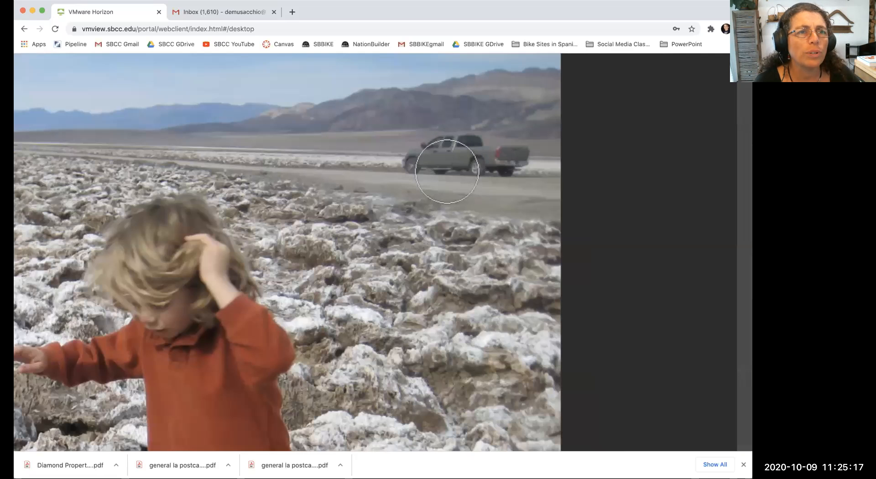
{"action": "scroll", "coordinate": [447, 172], "scroll_direction": "right", "scroll_amount": 2}
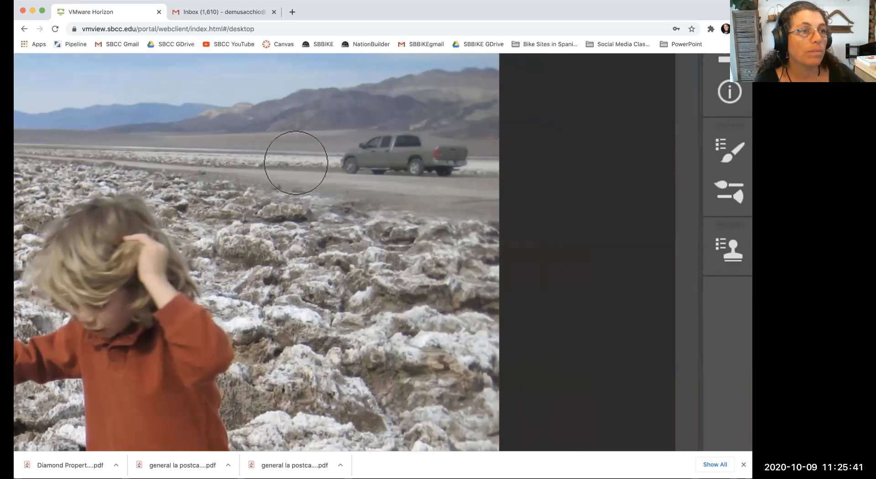
{"action": "scroll", "coordinate": [297, 164], "scroll_direction": "down", "scroll_amount": 5}
{"action": "scroll", "coordinate": [297, 164], "scroll_direction": "down", "scroll_amount": 5}
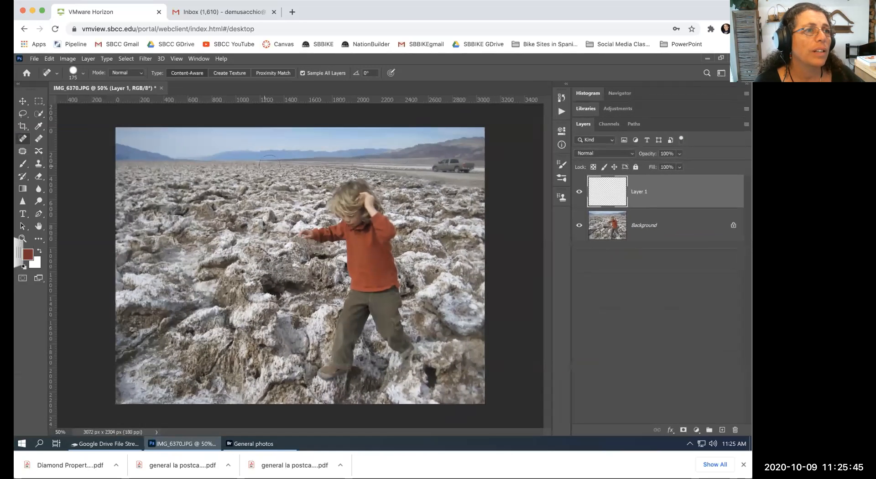
- Switch to the Patch tool and review the document's history states
{"action": "left_click", "coordinate": [21, 151]}
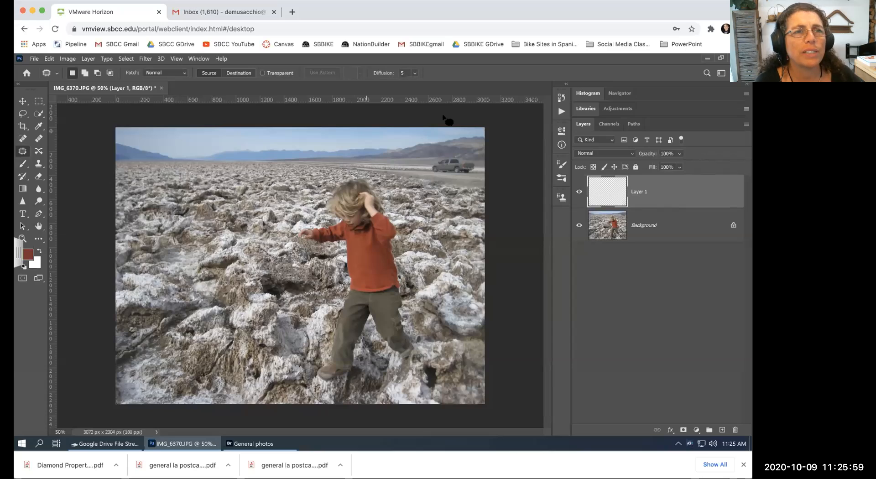
{"action": "left_click", "coordinate": [562, 98]}
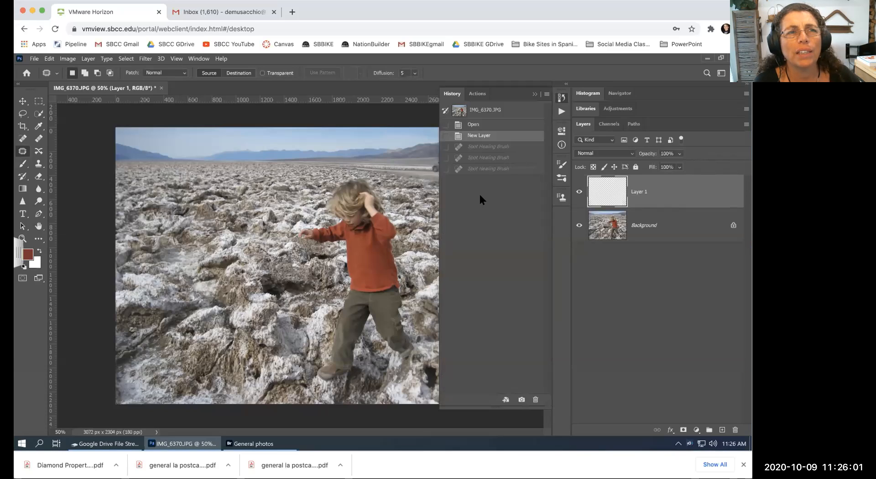
{"action": "left_click", "coordinate": [561, 99]}
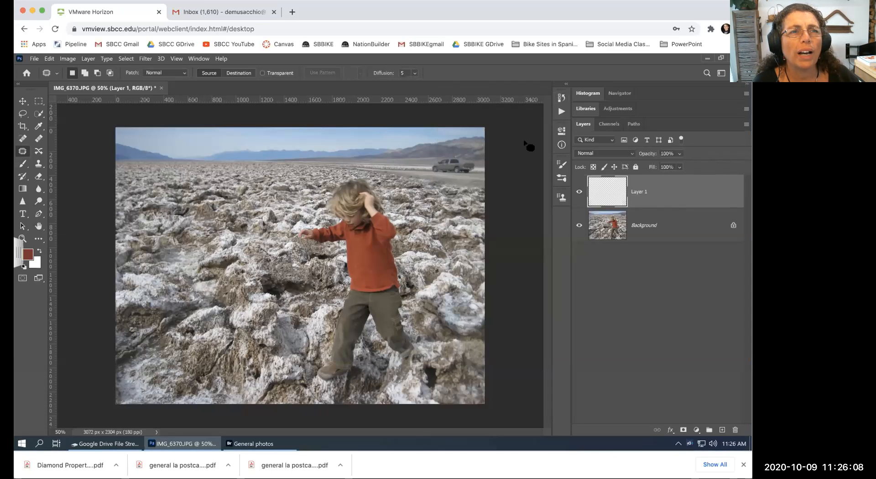
{"action": "left_click", "coordinate": [562, 98]}
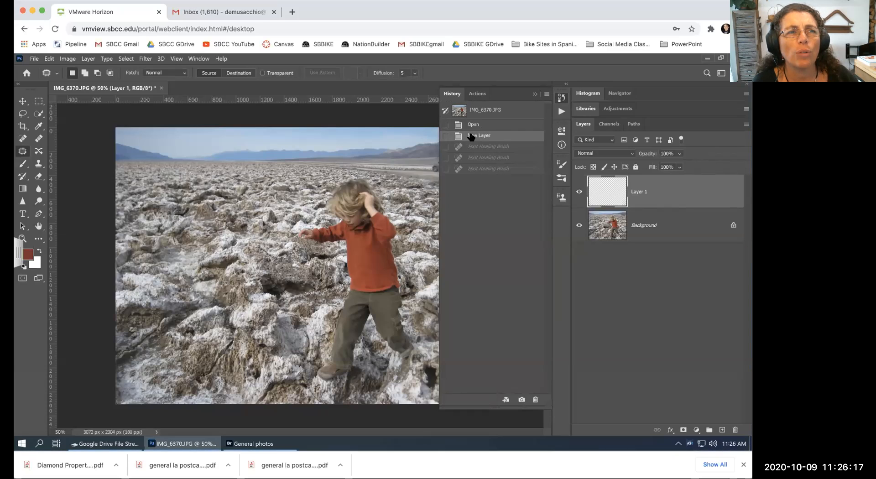
{"action": "left_click", "coordinate": [562, 98]}
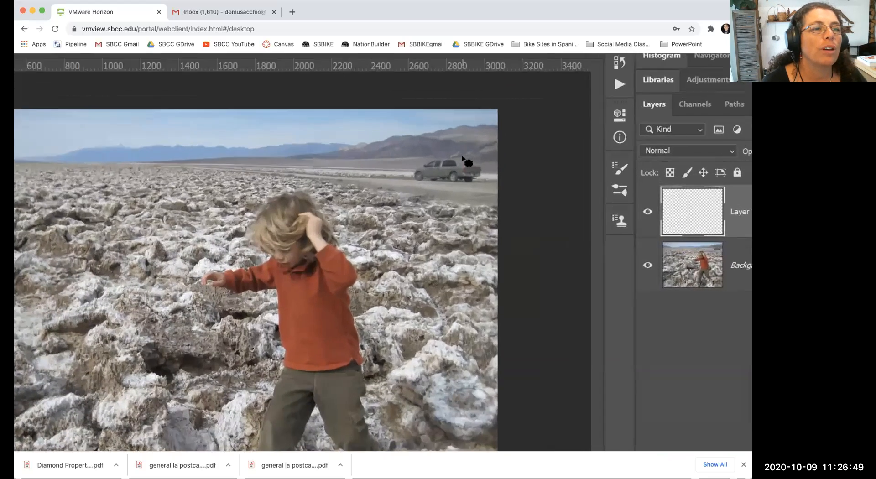
- Try to patch the pickup truck while the empty Layer 1 is active, and clear the selection
{"action": "scroll", "coordinate": [460, 157], "scroll_direction": "up", "scroll_amount": 3}
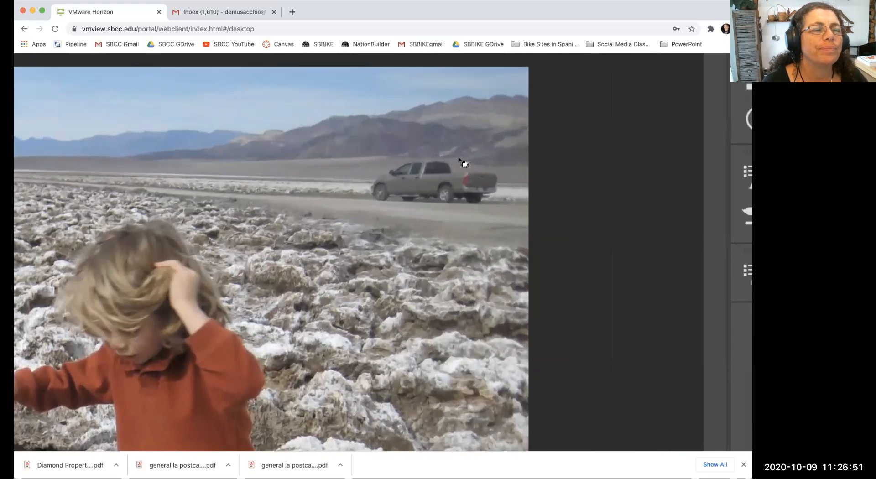
{"action": "scroll", "coordinate": [462, 160], "scroll_direction": "right", "scroll_amount": 1}
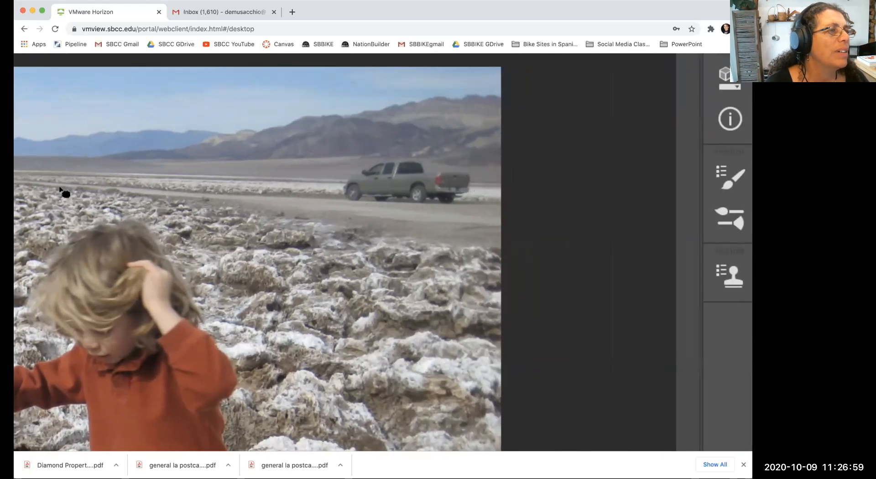
{"action": "scroll", "coordinate": [60, 188], "scroll_direction": "down", "scroll_amount": 3}
{"action": "scroll", "coordinate": [60, 188], "scroll_direction": "left", "scroll_amount": 15}
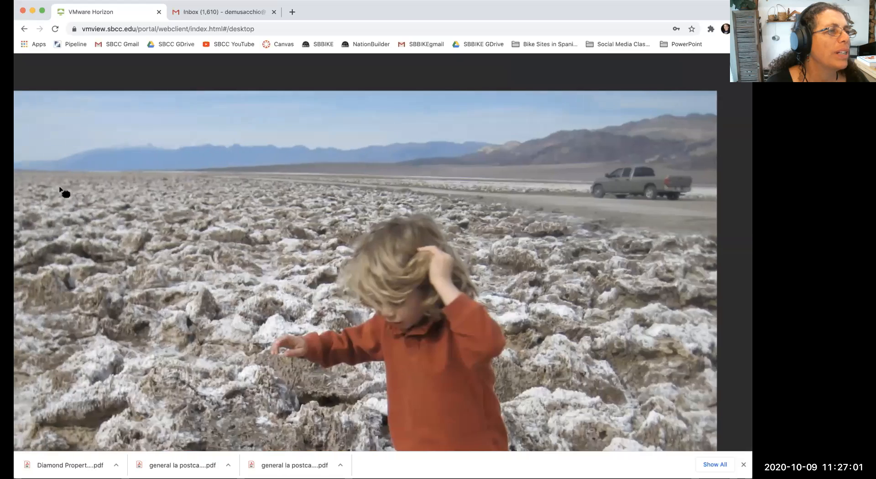
{"action": "scroll", "coordinate": [81, 197], "scroll_direction": "left", "scroll_amount": 1}
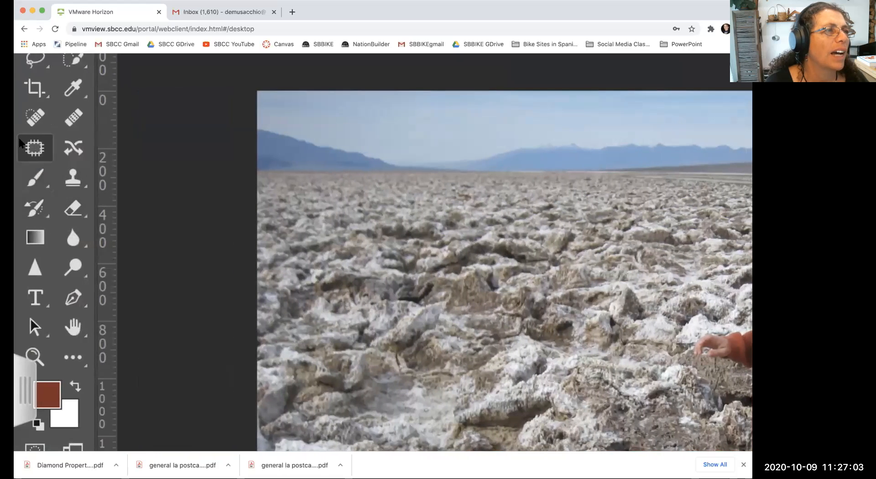
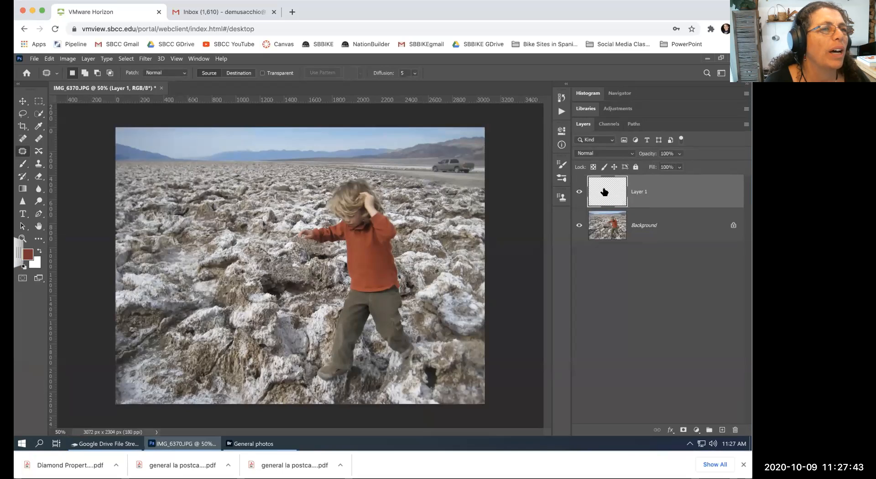
{"action": "mouse_move", "coordinate": [417, 168]}
{"action": "left_mouse_down"}
{"action": "mouse_move", "coordinate": [475, 159]}
{"action": "mouse_move", "coordinate": [418, 168]}
{"action": "left_mouse_up"}
{"action": "left_click_drag", "start_coordinate": [444, 208], "coordinate": [442, 211]}
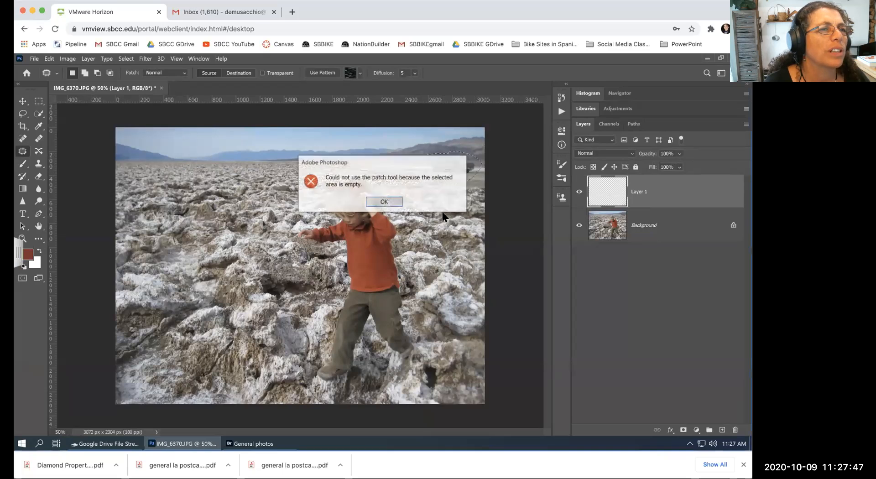
{"action": "left_click", "coordinate": [383, 202]}
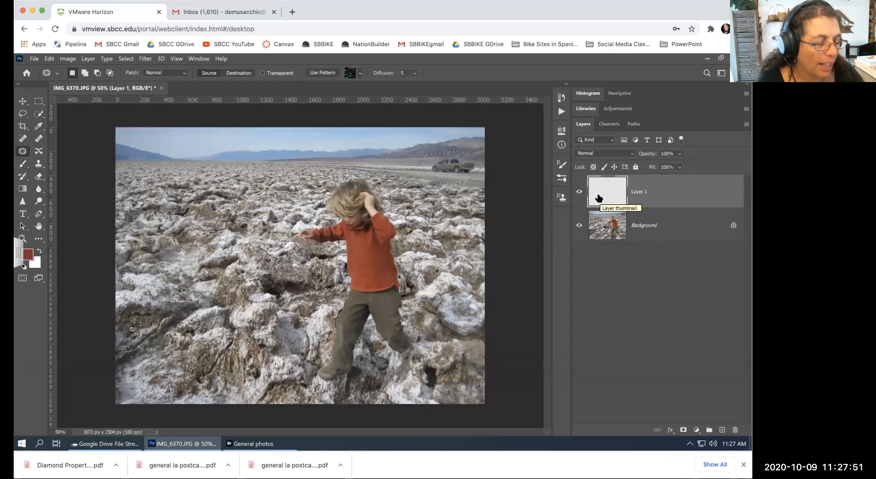
{"action": "key", "text": "ctrl+d"}
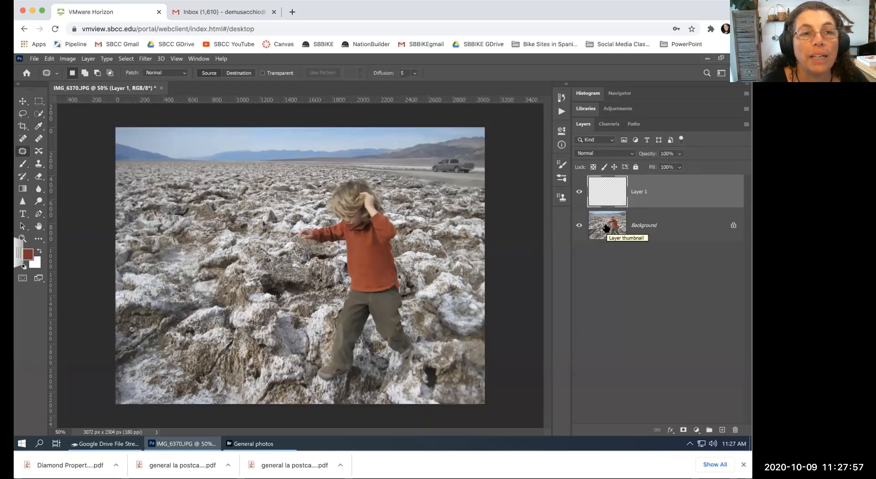
- Hide Layer 1 and duplicate the Background layer within IMG_6370.JPG
{"action": "left_click", "coordinate": [578, 192]}
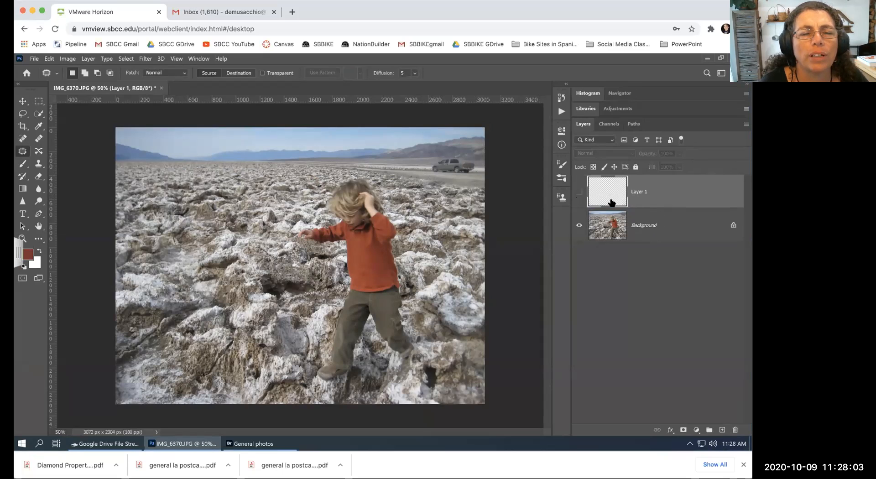
{"action": "left_click", "coordinate": [665, 225]}
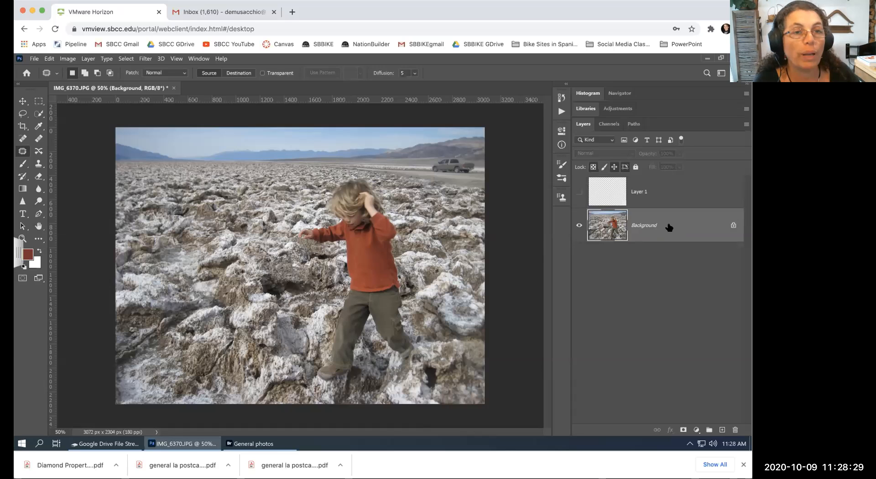
{"action": "key", "text": "ctrl+j"}
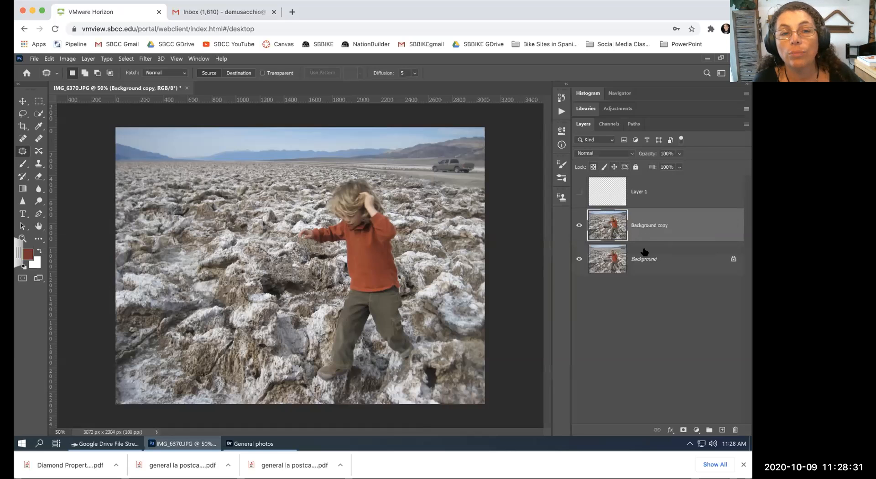
{"action": "key", "text": "ctrl+z"}
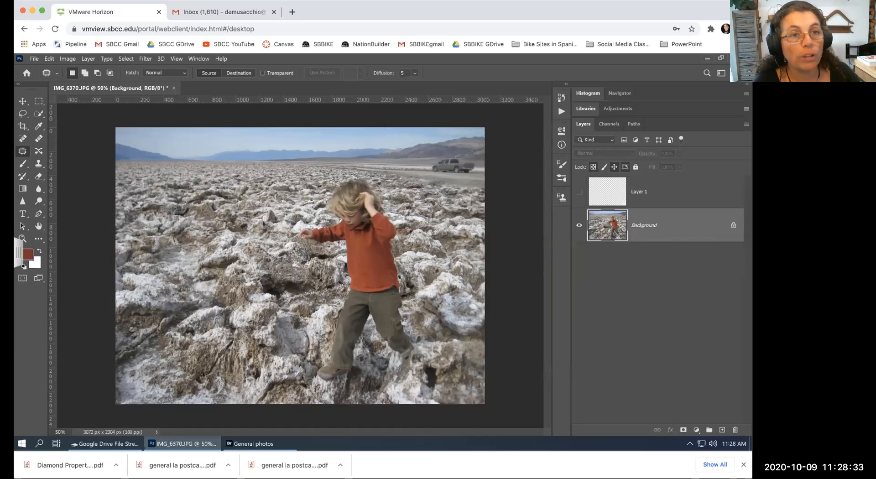
{"action": "right_click", "coordinate": [667, 223]}
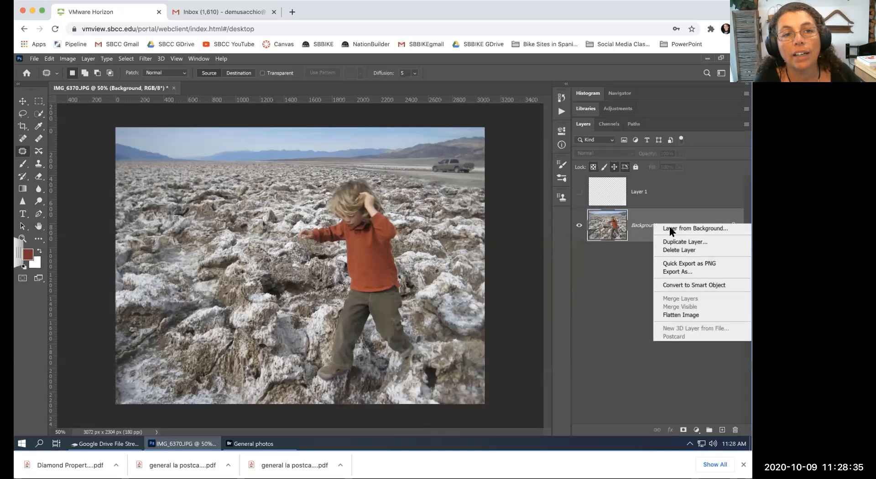
{"action": "left_click", "coordinate": [672, 243]}
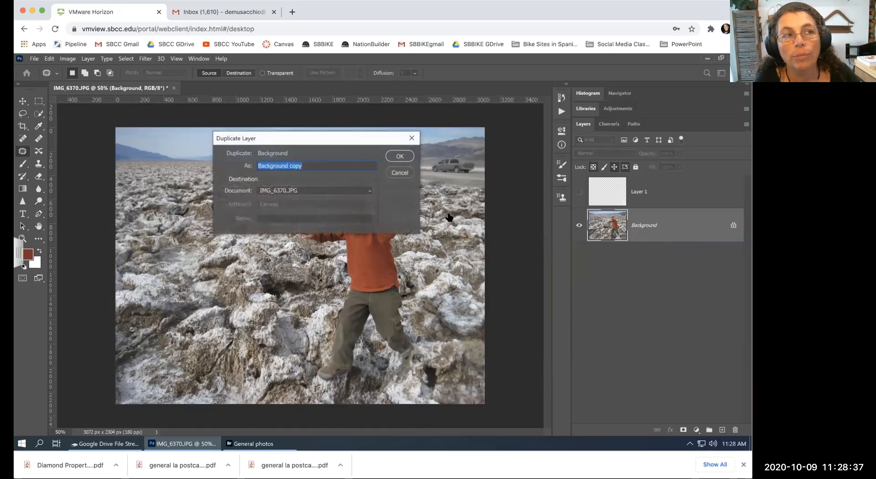
{"action": "left_click_drag", "start_coordinate": [296, 144], "coordinate": [367, 149]}
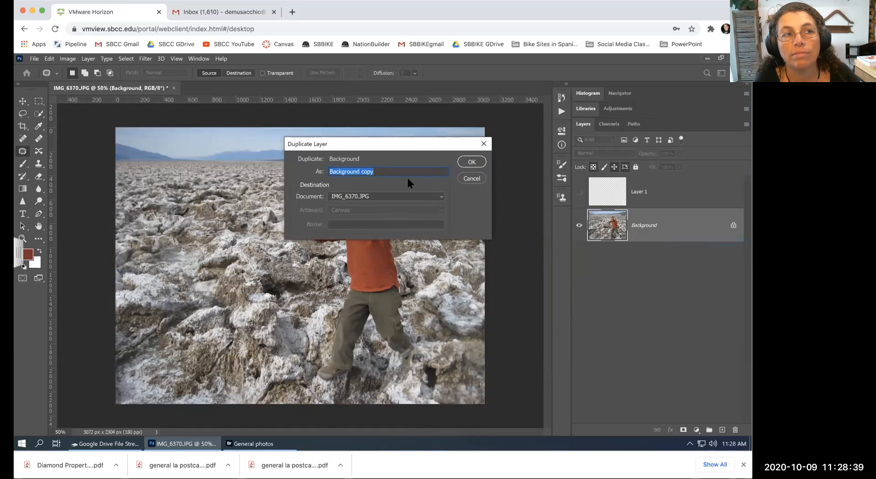
{"action": "left_click", "coordinate": [466, 163]}
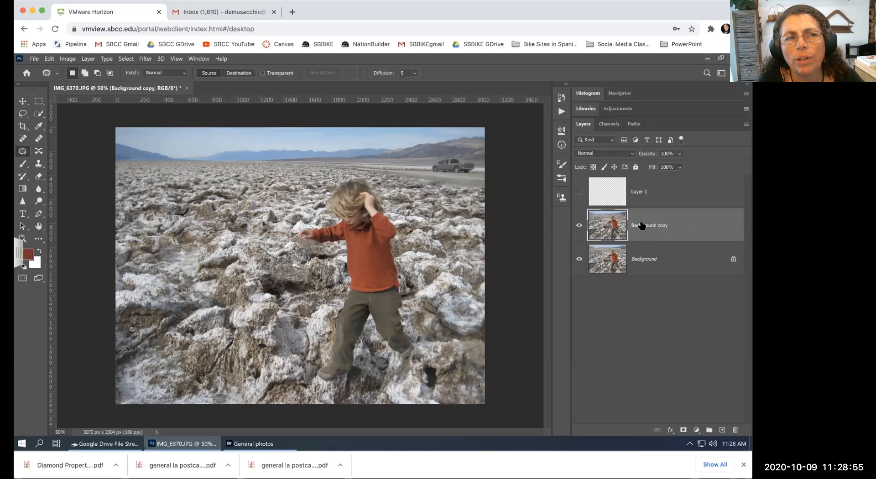
- Rename the Background copy layer as "patch tool" and hide the original Background layer
{"action": "double_click", "coordinate": [650, 226]}
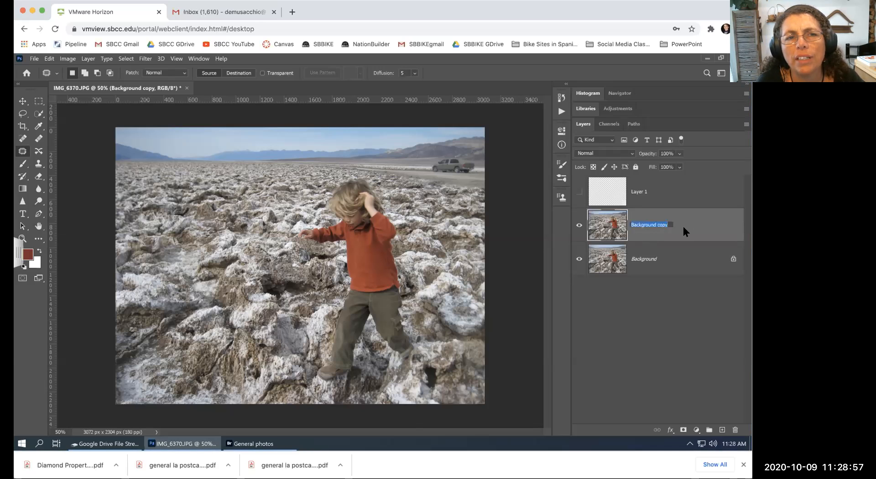
{"action": "type", "text": "patch tool"}
{"action": "key", "text": "Return"}
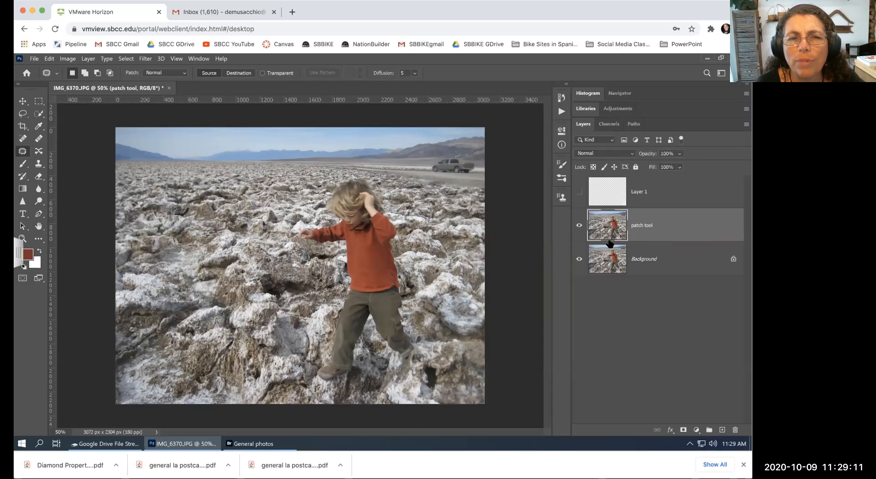
{"action": "left_click", "coordinate": [579, 261]}
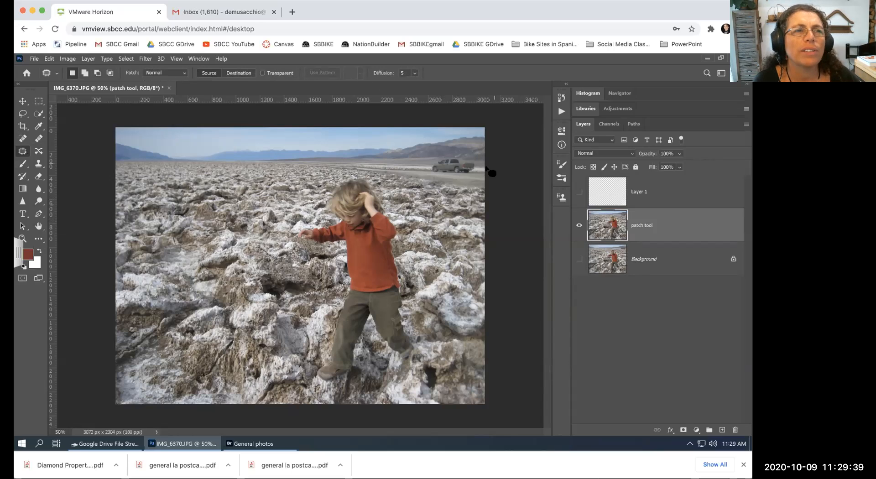
- Outline the pickup truck closely with a freehand Patch tool selection, adding small areas along its lower edge
{"action": "scroll", "coordinate": [451, 178], "scroll_direction": "up", "scroll_amount": 5}
{"action": "scroll", "coordinate": [452, 179], "scroll_direction": "up", "scroll_amount": 5}
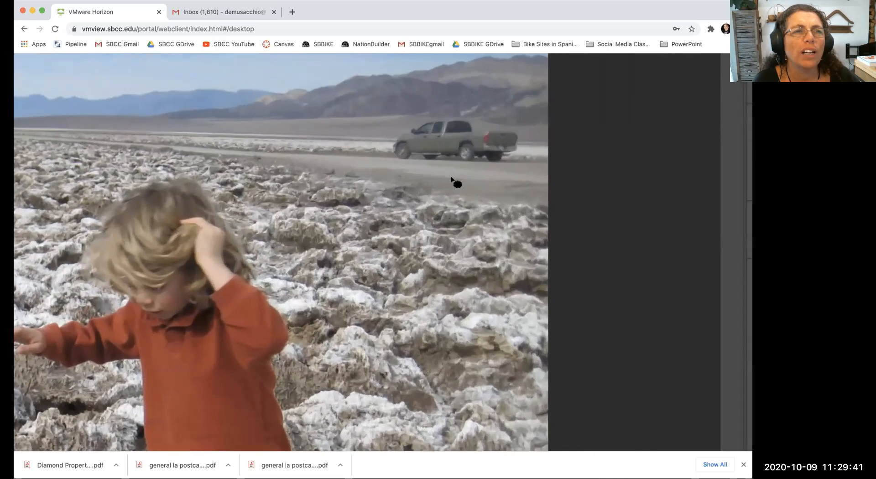
{"action": "scroll", "coordinate": [450, 178], "scroll_direction": "left", "scroll_amount": 1}
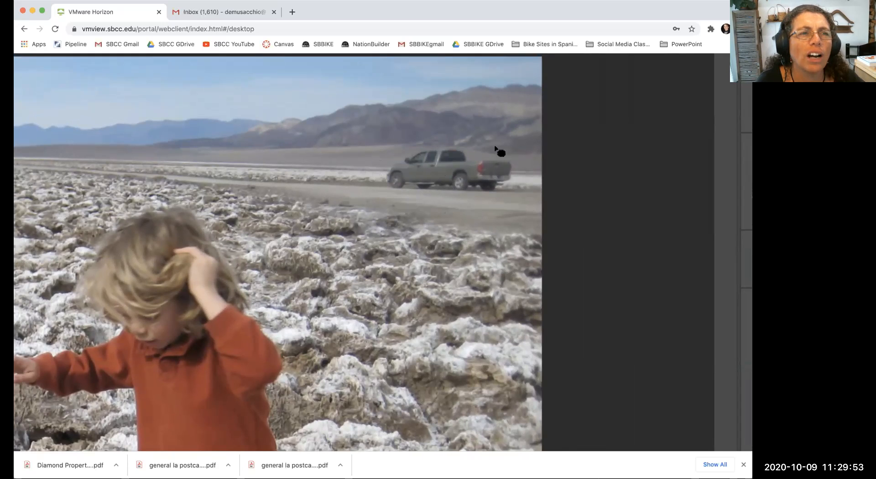
{"action": "mouse_move", "coordinate": [424, 139]}
{"action": "left_mouse_down"}
{"action": "mouse_move", "coordinate": [389, 160]}
{"action": "mouse_move", "coordinate": [380, 185]}
{"action": "mouse_move", "coordinate": [398, 195]}
{"action": "mouse_move", "coordinate": [518, 194]}
{"action": "mouse_move", "coordinate": [517, 151]}
{"action": "mouse_move", "coordinate": [478, 149]}
{"action": "left_mouse_up"}
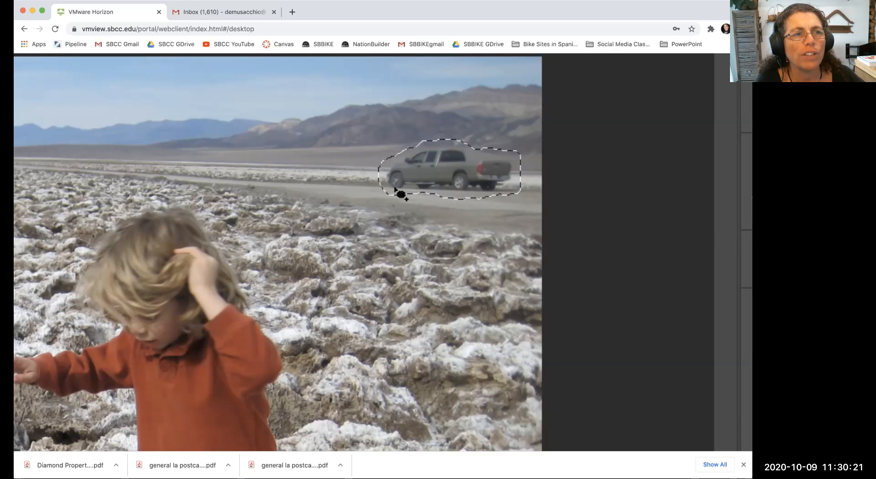
{"action": "left_click_drag", "start_coordinate": [398, 191], "coordinate": [399, 188]}
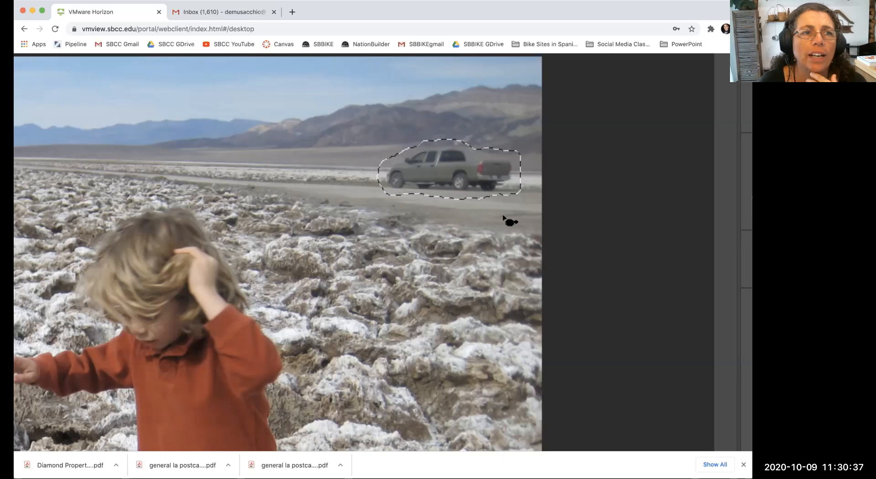
{"action": "mouse_move", "coordinate": [464, 189]}
{"action": "left_mouse_down"}
{"action": "mouse_move", "coordinate": [486, 186]}
{"action": "mouse_move", "coordinate": [468, 191]}
{"action": "left_mouse_up"}
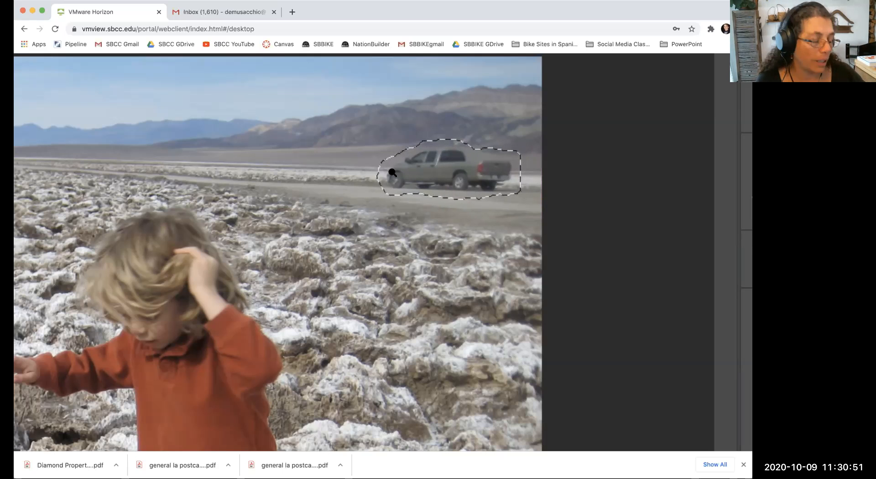
- Patch the selected truck with the clean stretch of road and desert just left of it, aligning the road lines
{"action": "scroll", "coordinate": [375, 185], "scroll_direction": "down", "scroll_amount": 5}
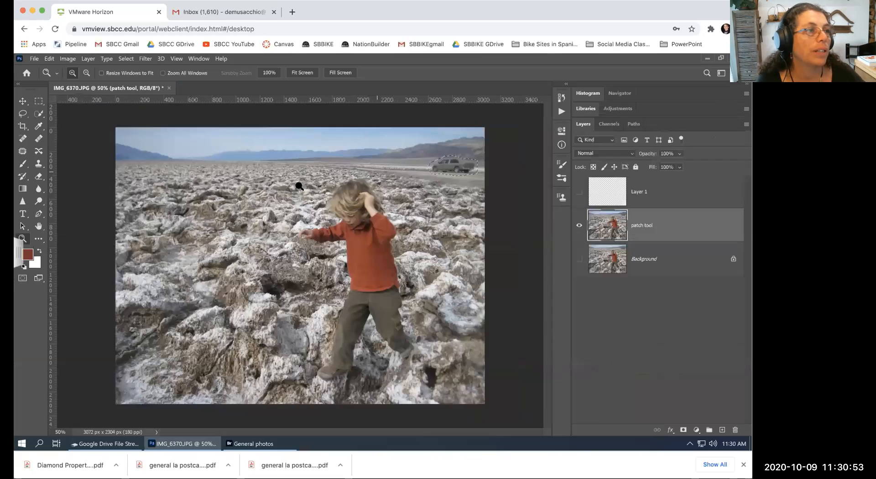
{"action": "left_click", "coordinate": [23, 153]}
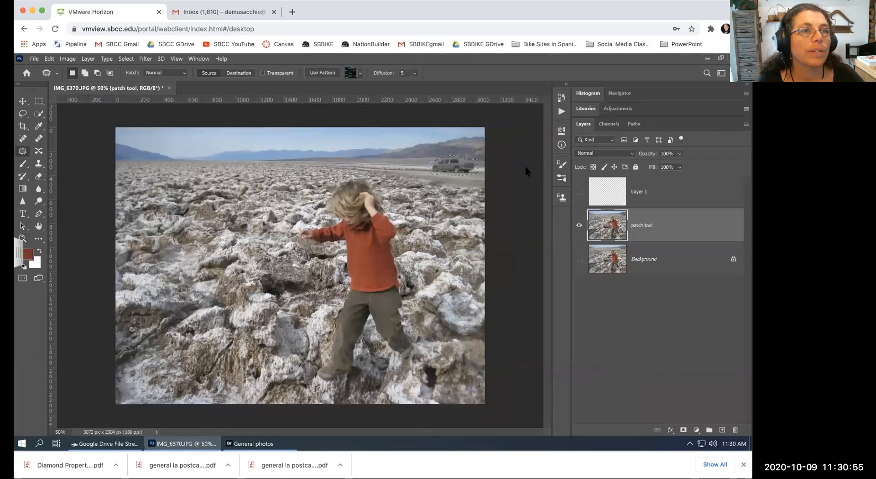
{"action": "scroll", "coordinate": [529, 171], "scroll_direction": "up", "scroll_amount": 5}
{"action": "scroll", "coordinate": [311, 173], "scroll_direction": "left", "scroll_amount": 5}
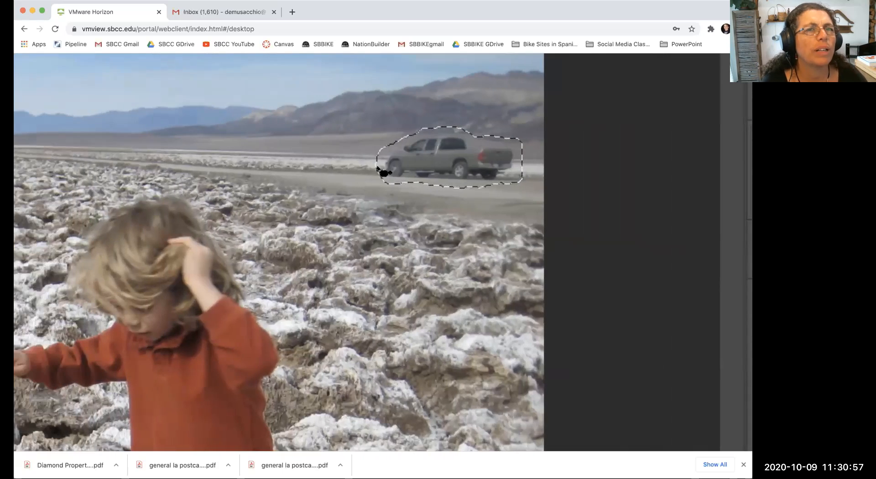
{"action": "scroll", "coordinate": [405, 163], "scroll_direction": "down", "scroll_amount": 1}
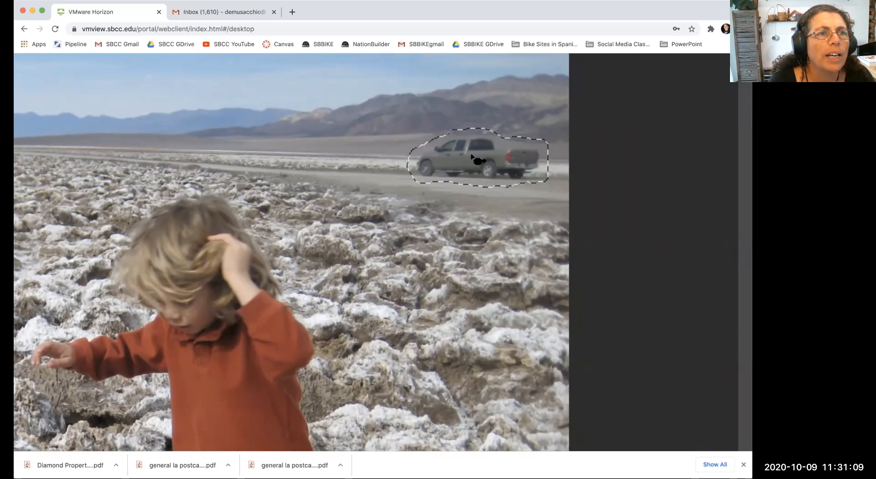
{"action": "left_click_drag", "start_coordinate": [471, 157], "coordinate": [300, 152]}
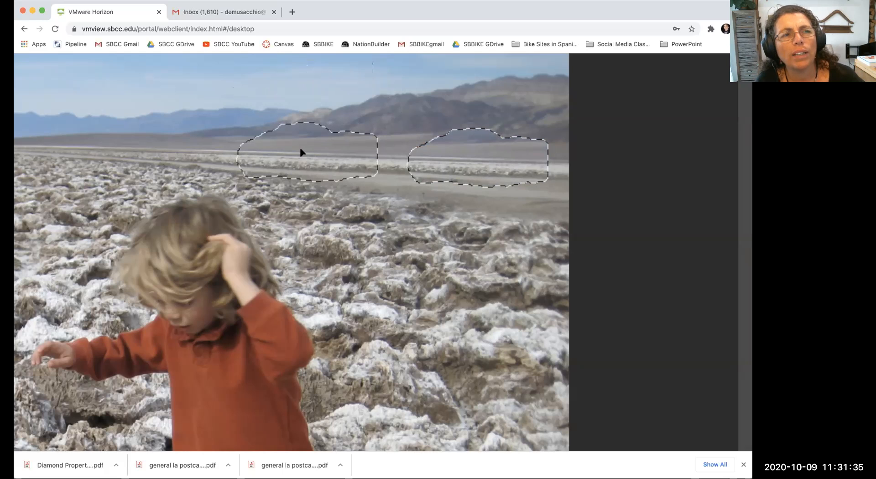
{"action": "left_click_drag", "start_coordinate": [302, 152], "coordinate": [302, 153]}
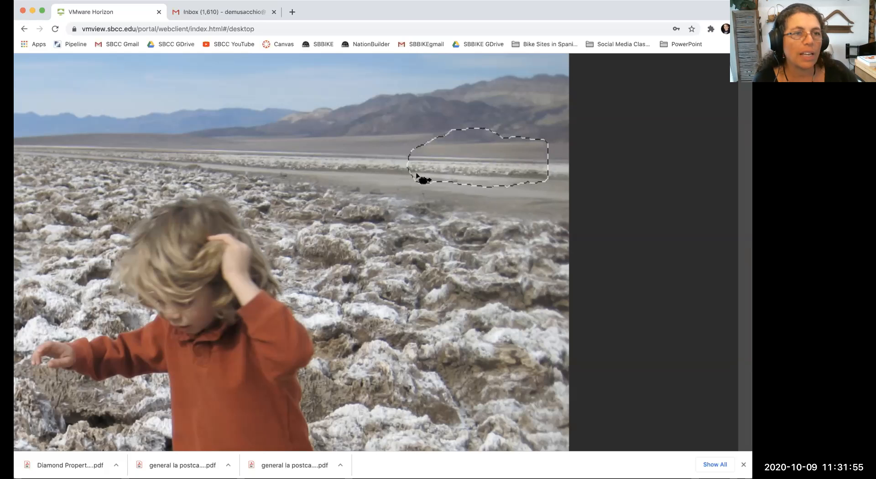
- Clear the selection, and undo both the deselection and the patch so the outlined truck is back
{"action": "key", "text": "ctrl+d"}
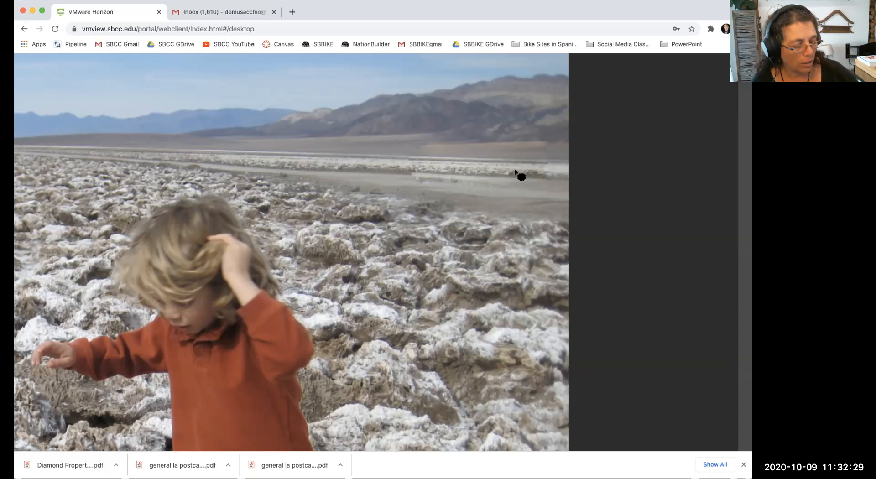
{"action": "key", "text": "ctrl+z"}
{"action": "key", "text": "ctrl+z"}
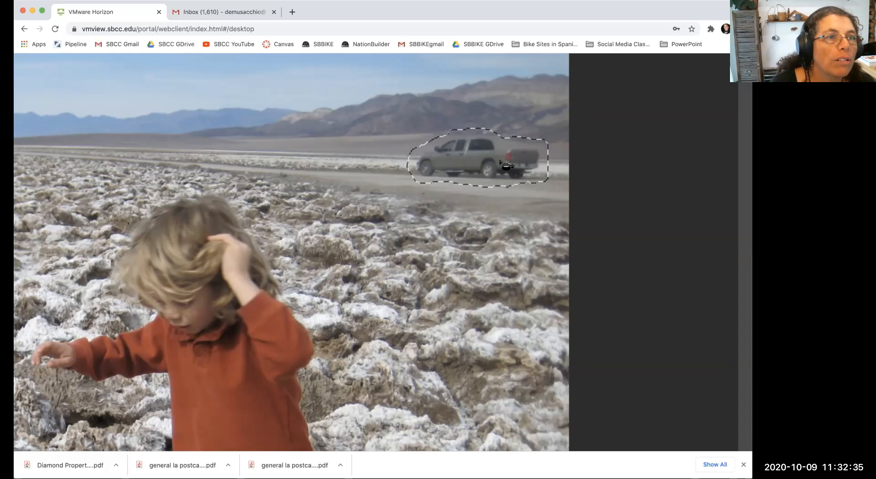
- Patch the outlined truck again with the clean stretch of desert road to its left, and clear the selection
{"action": "left_click_drag", "start_coordinate": [488, 163], "coordinate": [315, 156]}
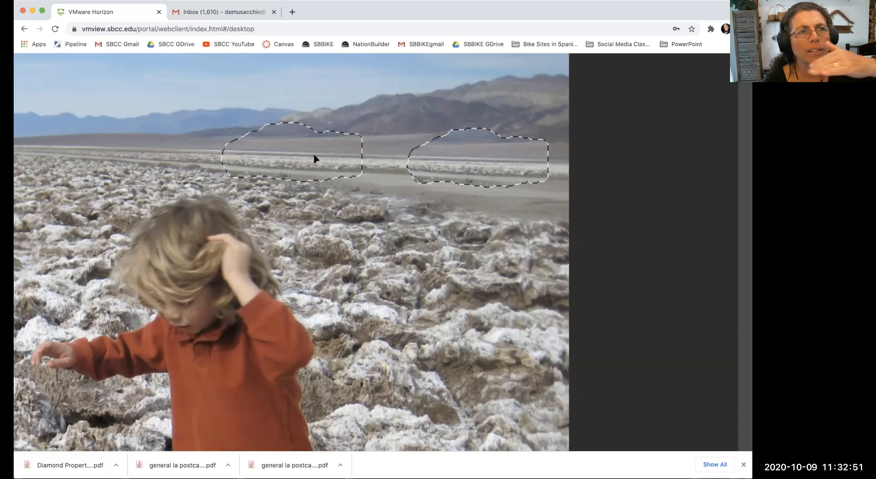
{"action": "left_click_drag", "start_coordinate": [314, 158], "coordinate": [315, 158]}
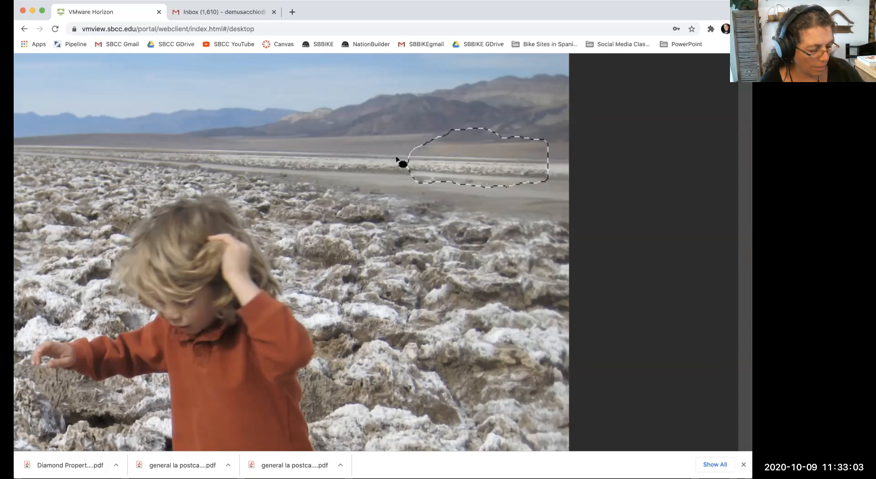
{"action": "key", "text": "ctrl+d"}
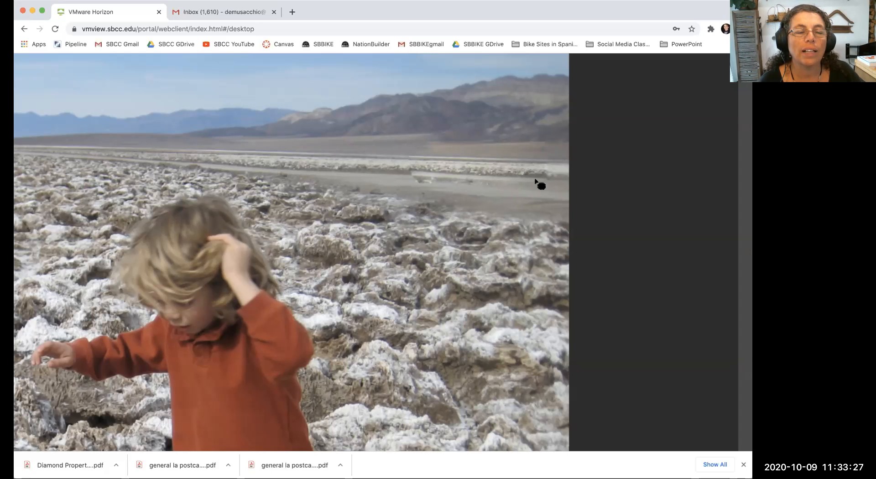
{"action": "key", "text": "Escape"}
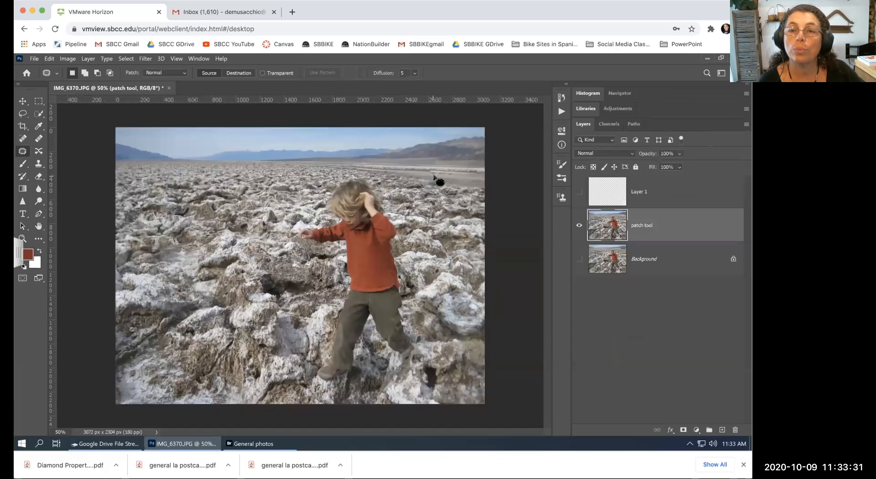
- Undo the last deselection and the second patch to bring back the outlined truck
{"action": "scroll", "coordinate": [435, 176], "scroll_direction": "up", "scroll_amount": 10}
{"action": "scroll", "coordinate": [418, 176], "scroll_direction": "up", "scroll_amount": 1}
{"action": "scroll", "coordinate": [418, 177], "scroll_direction": "right", "scroll_amount": 1}
{"action": "scroll", "coordinate": [417, 175], "scroll_direction": "right", "scroll_amount": 1}
{"action": "scroll", "coordinate": [417, 176], "scroll_direction": "left", "scroll_amount": 1}
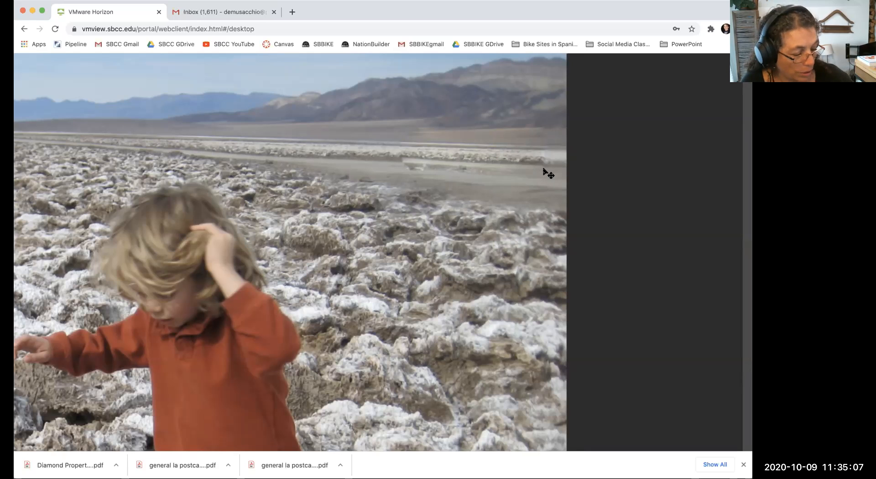
{"action": "key", "text": "ctrl+z"}
{"action": "key", "text": "ctrl+z"}
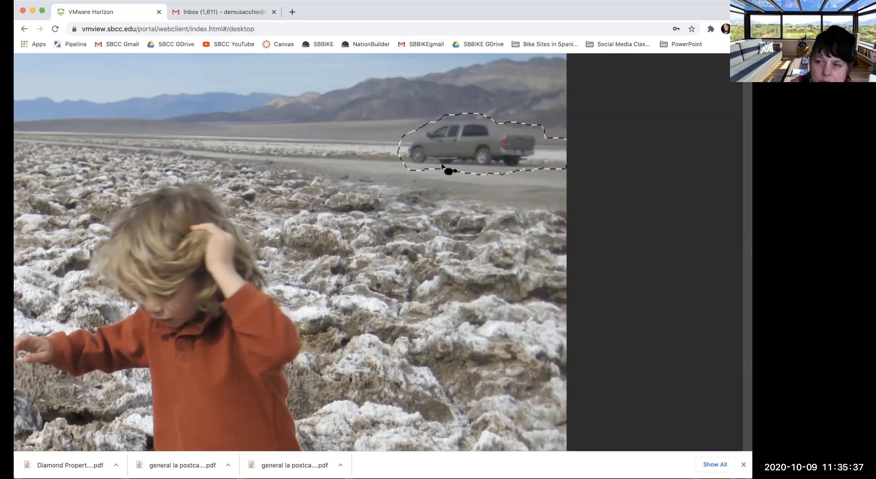
- Trim the selection closer to the truck's front and lower edge, patch it with the clean road to its left, and deselect
{"action": "left_click_drag", "start_coordinate": [425, 170], "coordinate": [395, 171]}
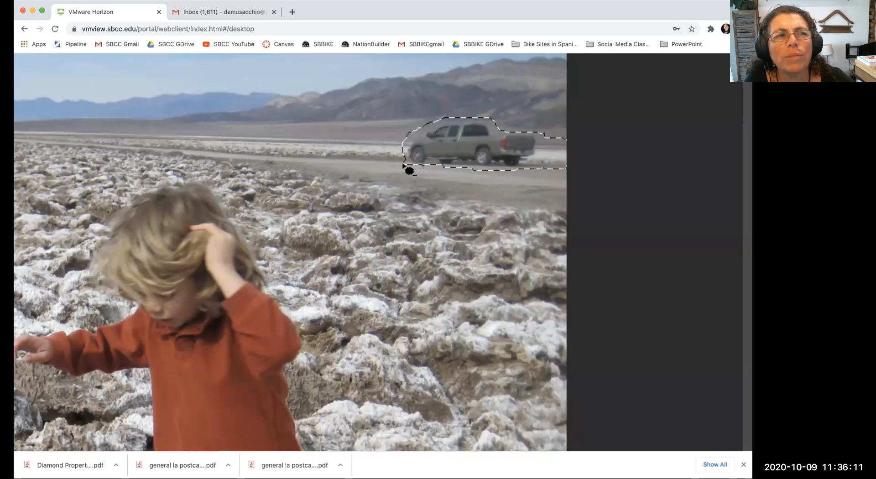
{"action": "left_click_drag", "start_coordinate": [409, 169], "coordinate": [399, 168]}
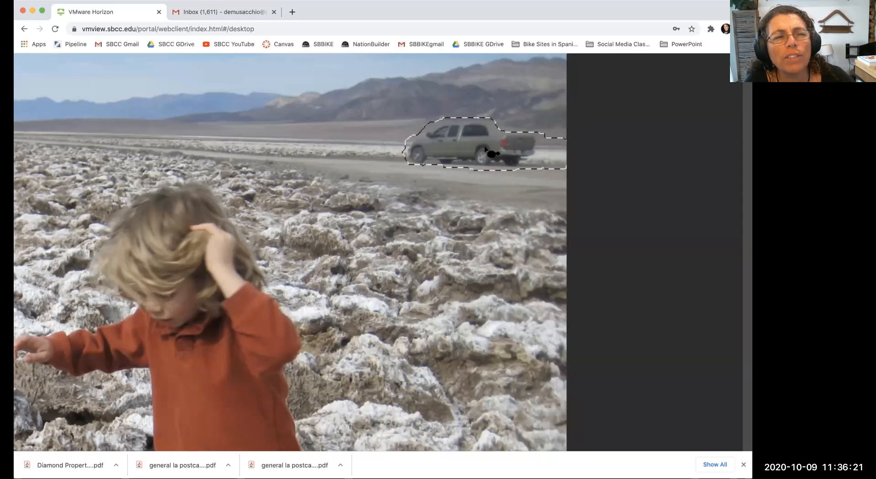
{"action": "left_click_drag", "start_coordinate": [440, 147], "coordinate": [290, 143]}
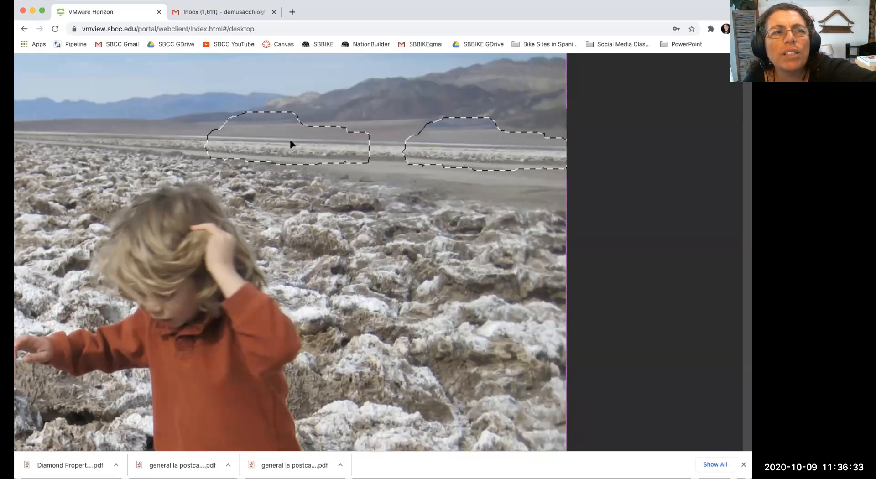
{"action": "left_click_drag", "start_coordinate": [291, 141], "coordinate": [291, 141]}
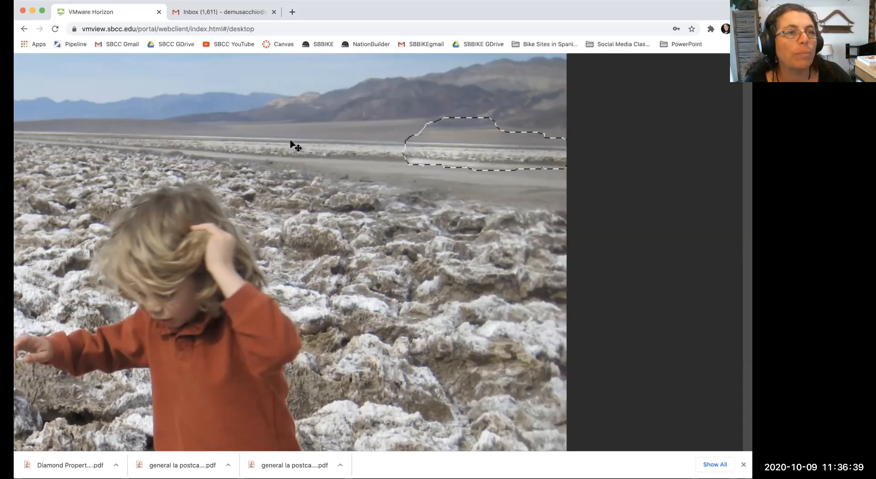
{"action": "key", "text": "ctrl+d"}
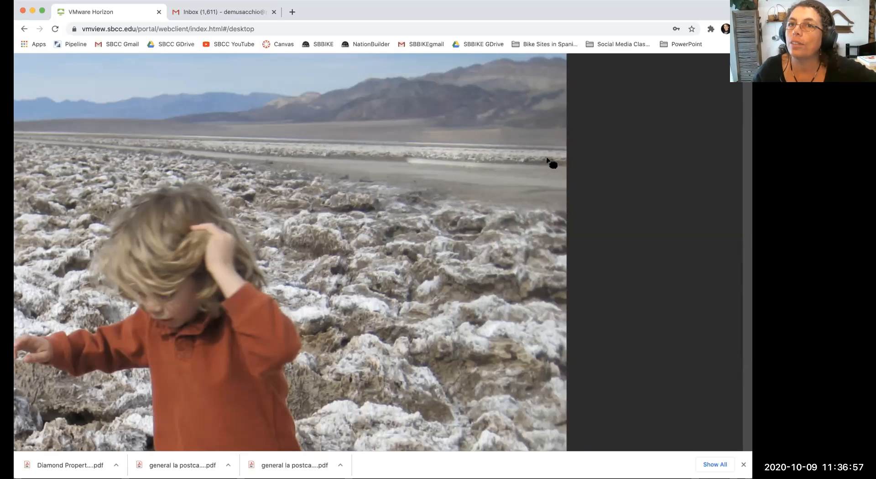
- Choose the Spot Healing Brush, show the empty Layer 1 above the patch tool layer, and make it active
{"action": "scroll", "coordinate": [607, 157], "scroll_direction": "up", "scroll_amount": 5}
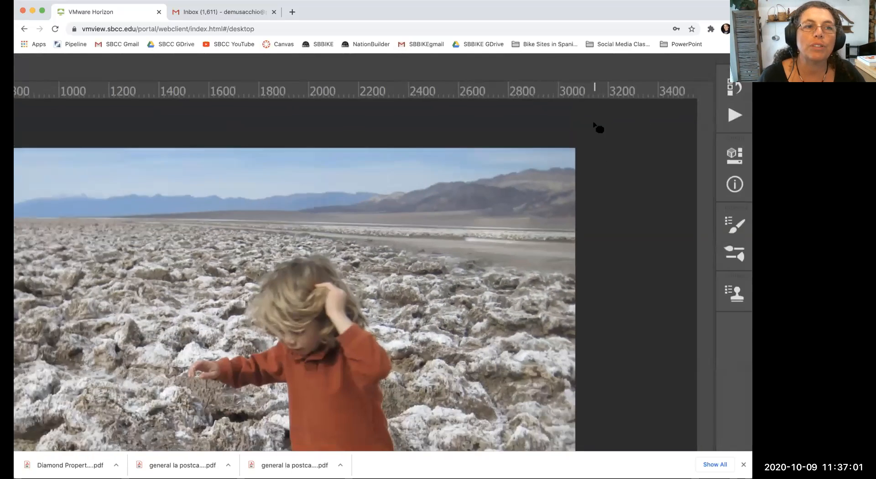
{"action": "scroll", "coordinate": [675, 112], "scroll_direction": "down", "scroll_amount": 2}
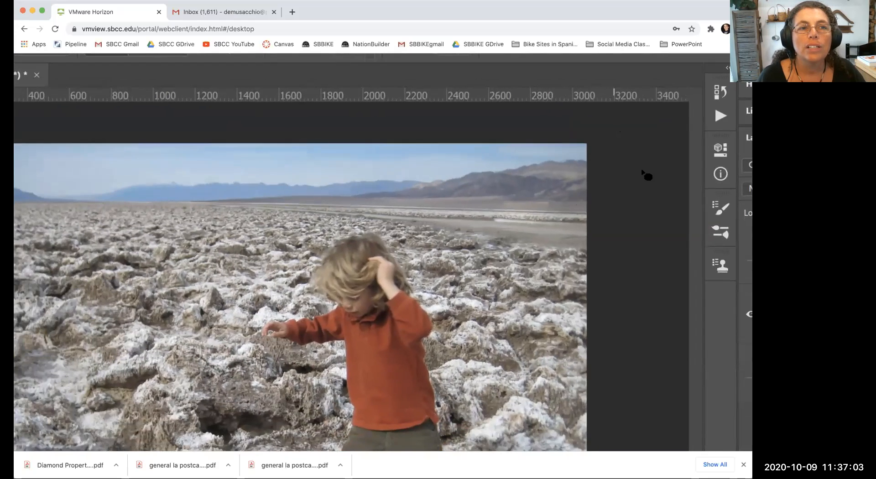
{"action": "scroll", "coordinate": [644, 172], "scroll_direction": "up", "scroll_amount": 5}
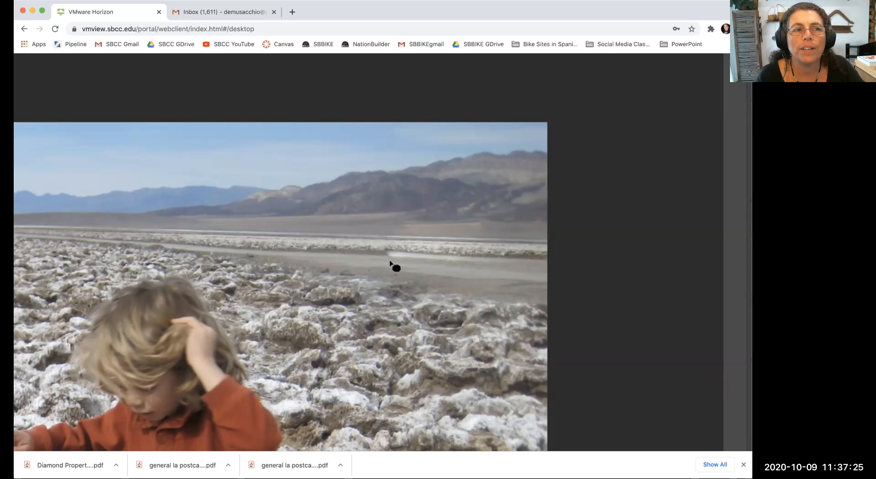
{"action": "scroll", "coordinate": [390, 264], "scroll_direction": "down", "scroll_amount": 5}
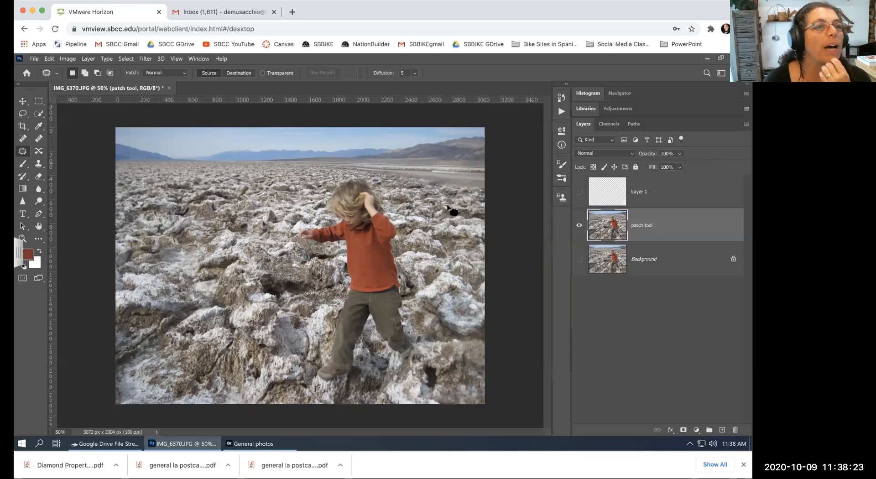
{"action": "left_click", "coordinate": [21, 137]}
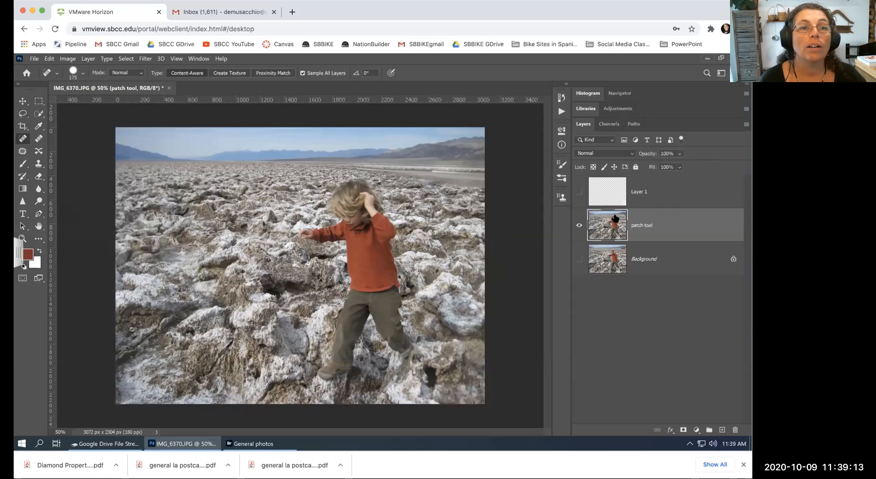
{"action": "scroll", "coordinate": [424, 185], "scroll_direction": "up", "scroll_amount": 5}
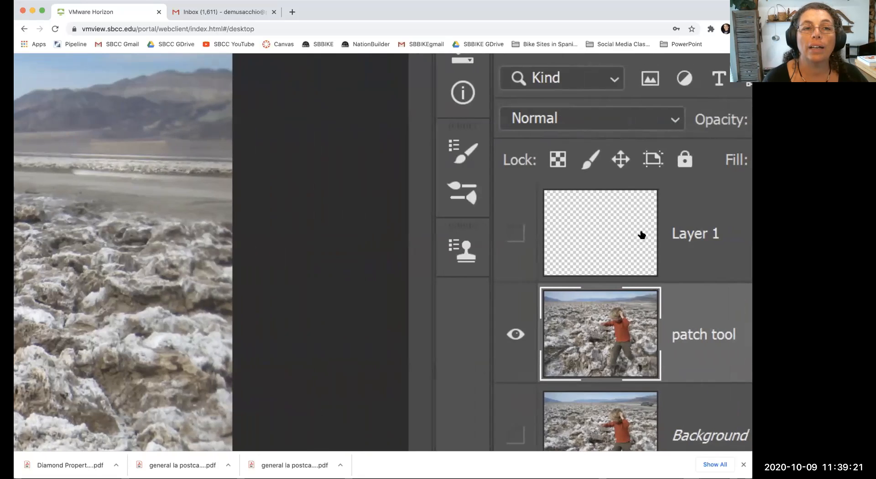
{"action": "left_click", "coordinate": [544, 233]}
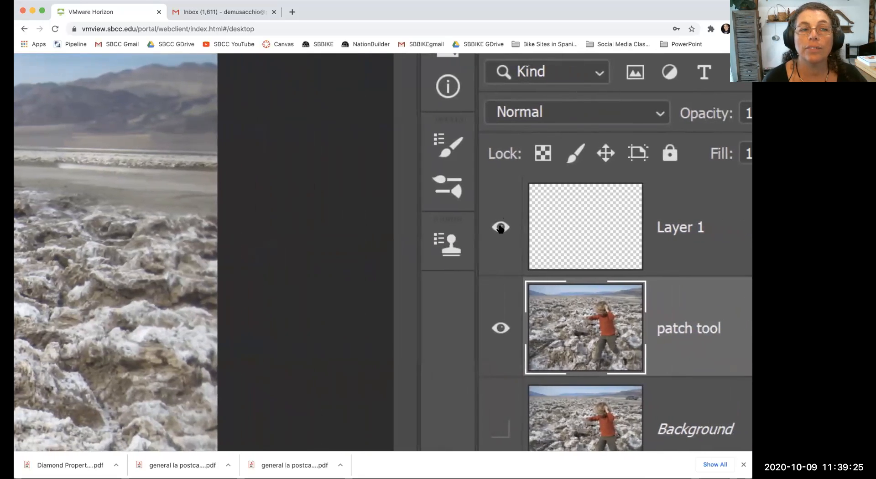
{"action": "left_click", "coordinate": [592, 226]}
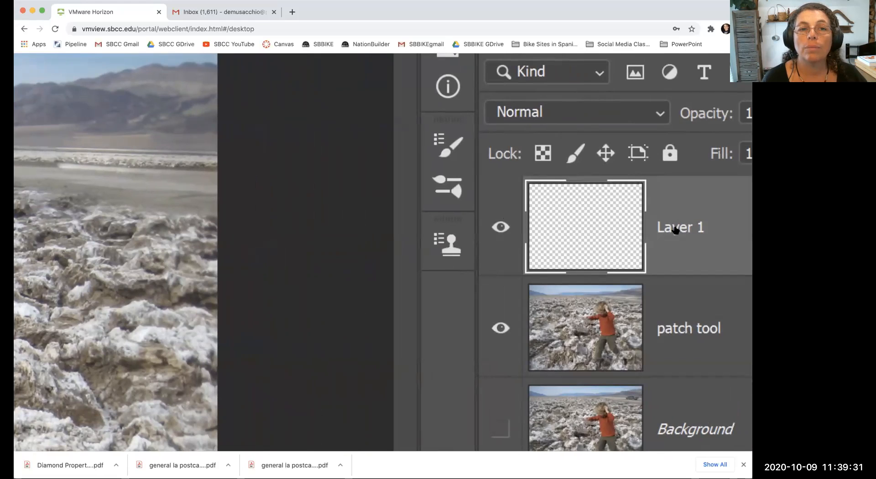
- Rename Layer 1 as "Spot Healing Tool"
{"action": "double_click", "coordinate": [695, 231]}
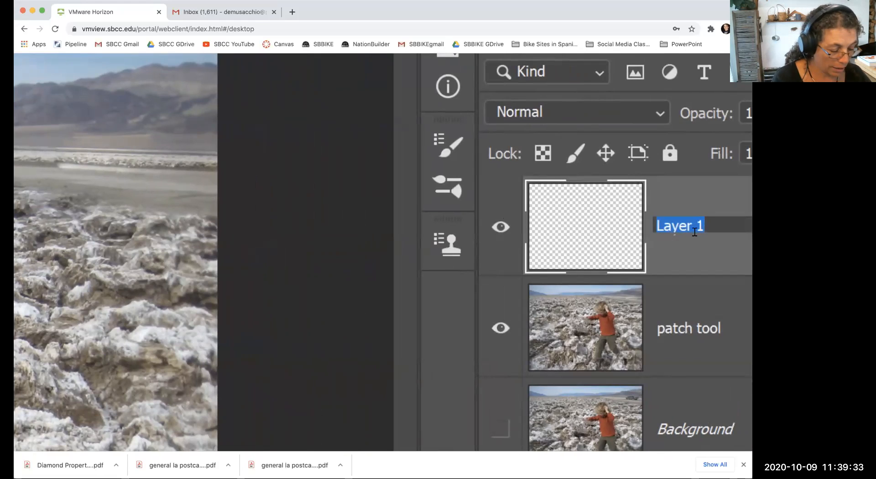
{"action": "type", "text": "Spot Healing T"}
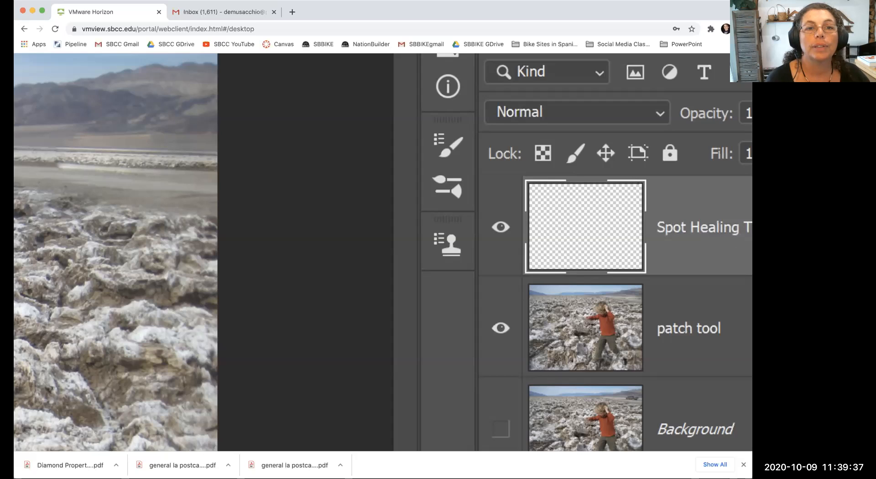
{"action": "type", "text": "Ool"}
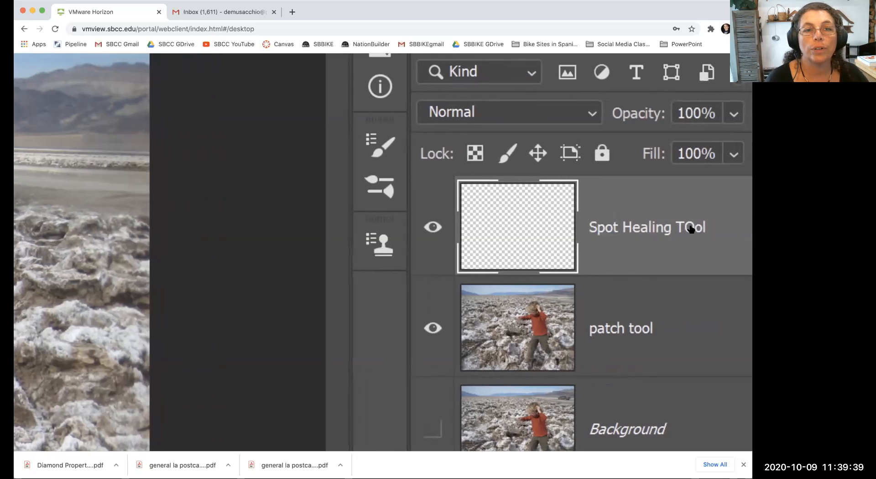
{"action": "double_click", "coordinate": [692, 227]}
{"action": "left_click", "coordinate": [694, 225]}
{"action": "key", "text": "BackSpace"}
{"action": "type", "text": "o"}
{"action": "key", "text": "Return"}
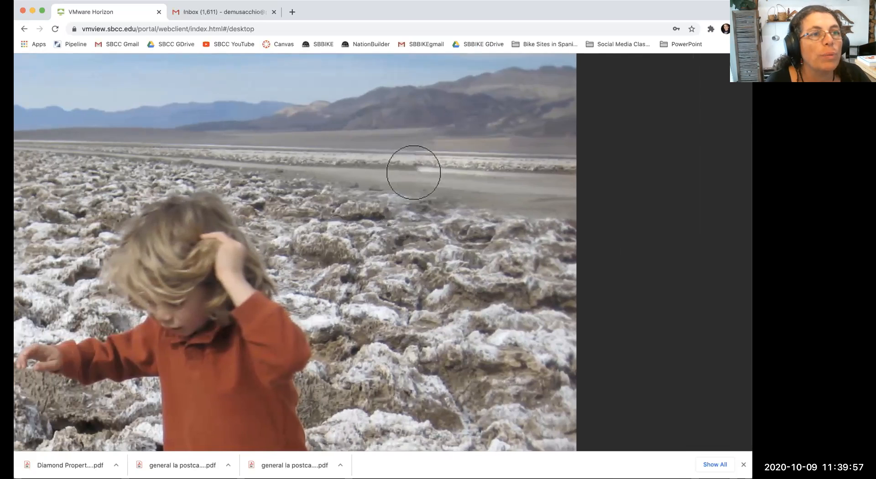
- Reduce the Spot Healing Brush to 40 px and heal a short stretch of the patch edge at the foot of the mountains
{"action": "key", "text": "bracketleft"}
{"action": "key", "text": "bracketleft"}
{"action": "key", "text": "bracketleft"}
{"action": "key", "text": "bracketleft"}
{"action": "key", "text": "bracketleft"}
{"action": "key", "text": "bracketleft"}
{"action": "key", "text": "bracketleft"}
{"action": "key", "text": "bracketleft"}
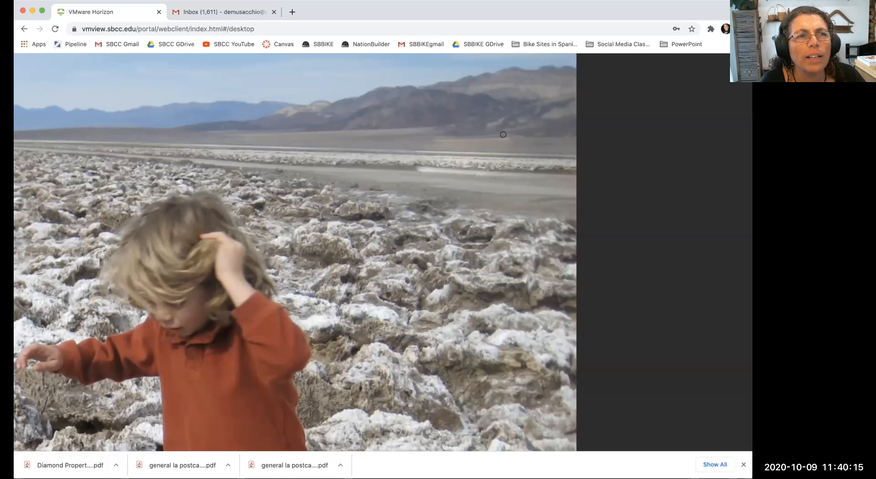
{"action": "left_click_drag", "start_coordinate": [504, 136], "coordinate": [516, 143]}
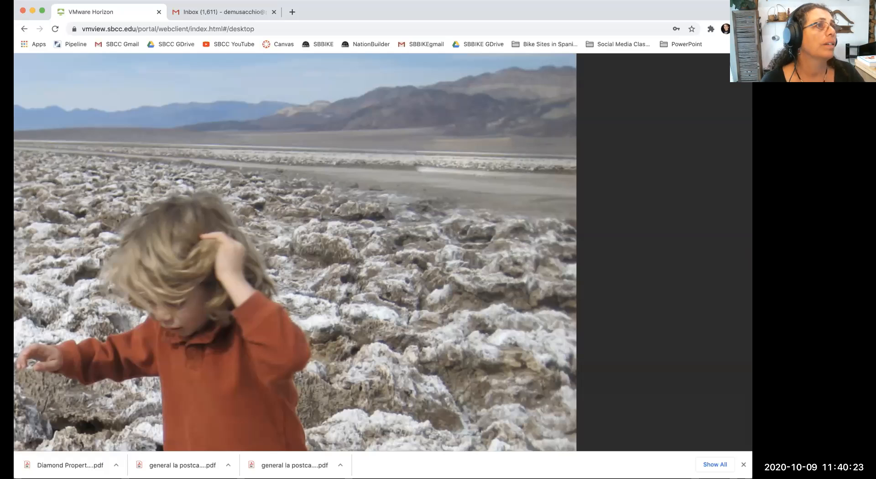
- Raise the Spot Healing Brush hardness to about 89%
{"action": "scroll", "coordinate": [199, 130], "scroll_direction": "down", "scroll_amount": 5}
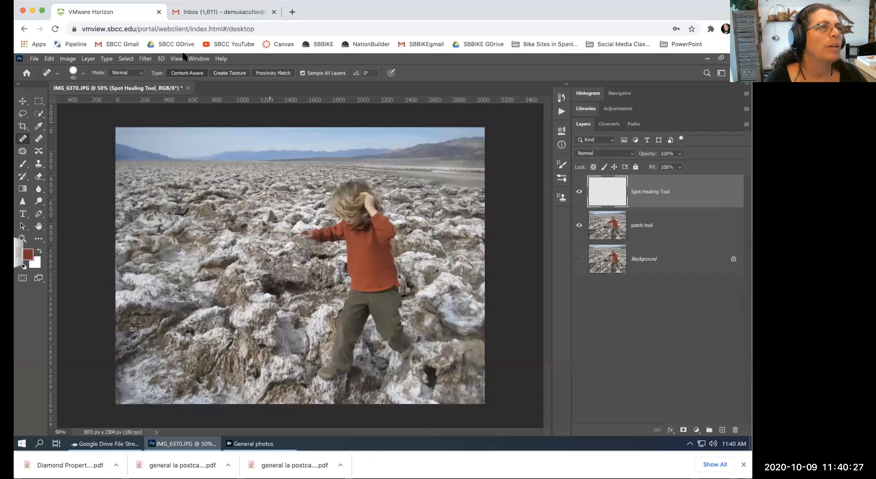
{"action": "left_click", "coordinate": [80, 70]}
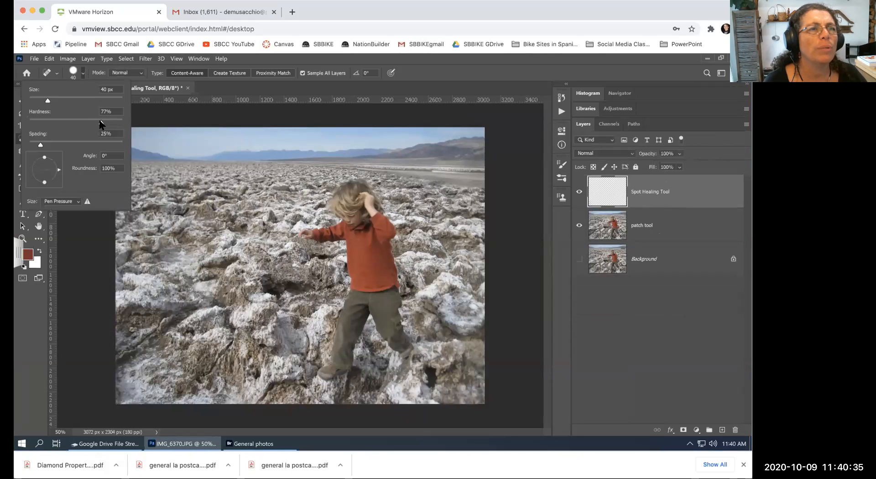
{"action": "left_click_drag", "start_coordinate": [111, 121], "coordinate": [114, 121]}
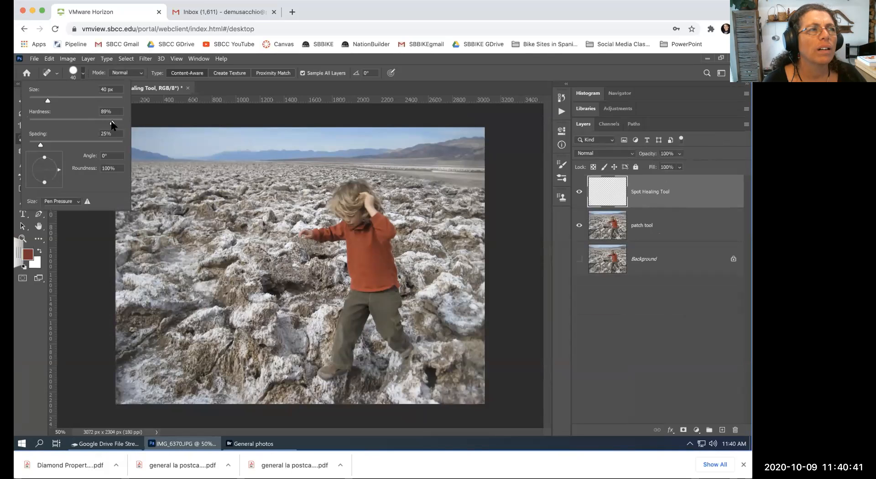
{"action": "left_click_drag", "start_coordinate": [112, 121], "coordinate": [113, 121]}
- Heal the patch seam where the pale salt strip starts beyond the boy, using short dabs of the Spot Healing Brush
{"action": "scroll", "coordinate": [450, 176], "scroll_direction": "up", "scroll_amount": 10}
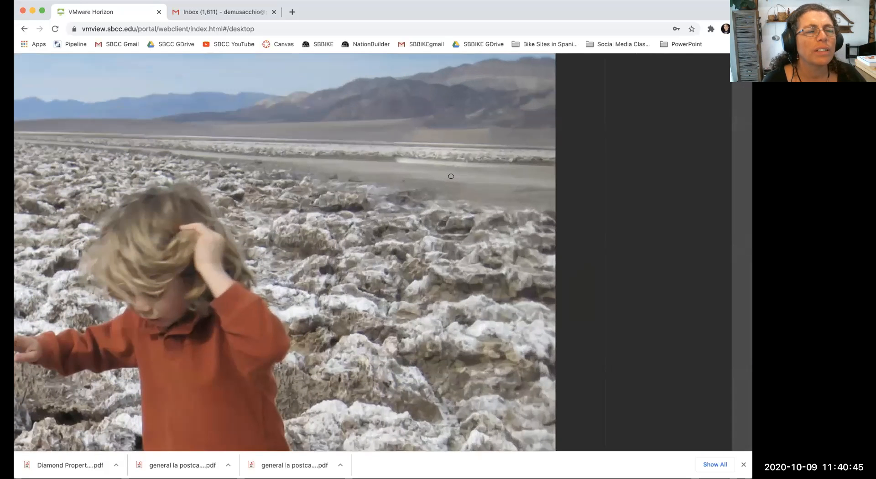
{"action": "scroll", "coordinate": [476, 155], "scroll_direction": "up", "scroll_amount": 1}
{"action": "scroll", "coordinate": [477, 155], "scroll_direction": "right", "scroll_amount": 1}
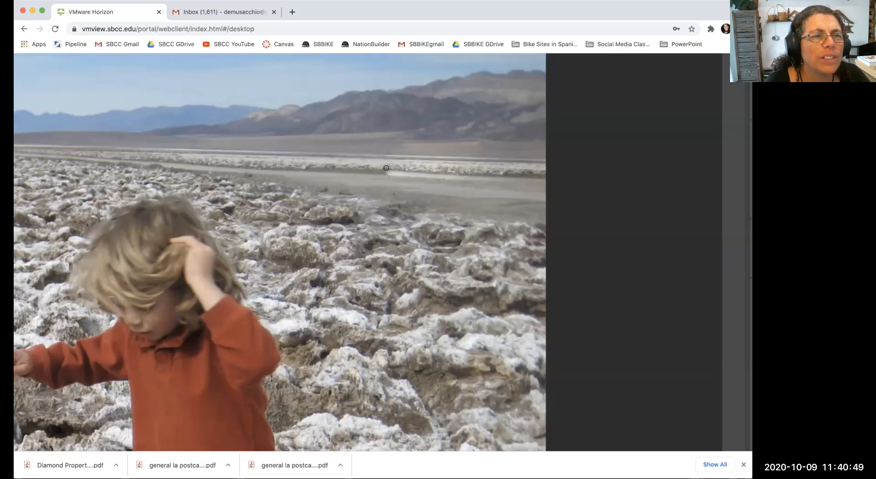
{"action": "left_click", "coordinate": [387, 172]}
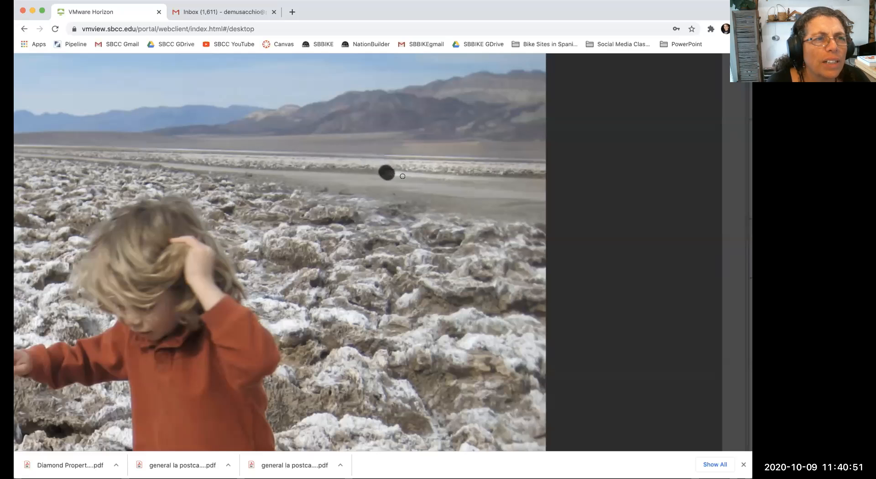
{"action": "left_click", "coordinate": [386, 166]}
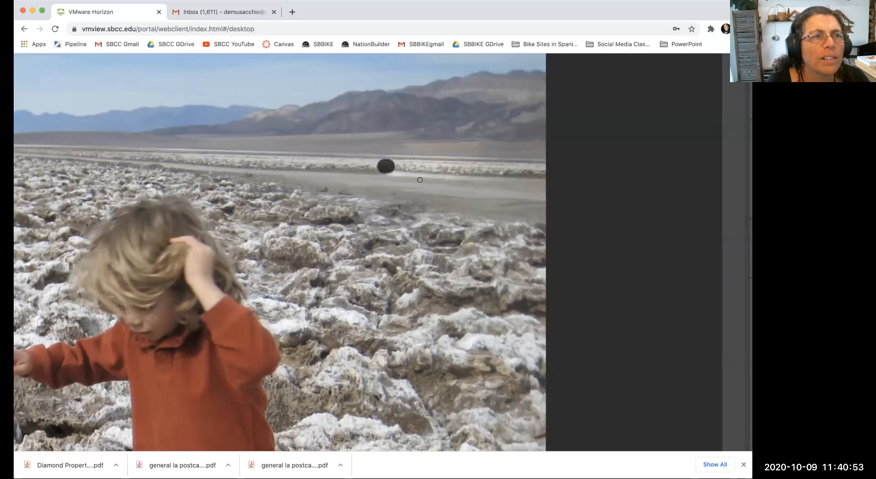
{"action": "left_click", "coordinate": [384, 175]}
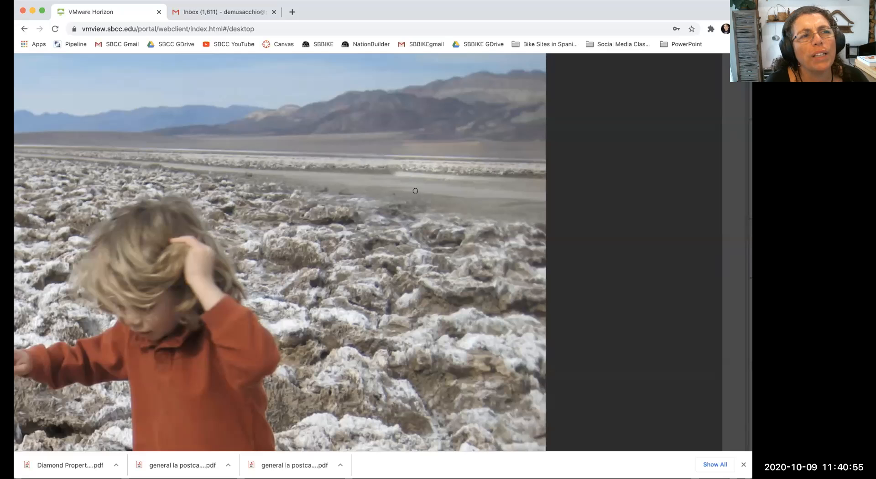
{"action": "left_click", "coordinate": [382, 155]}
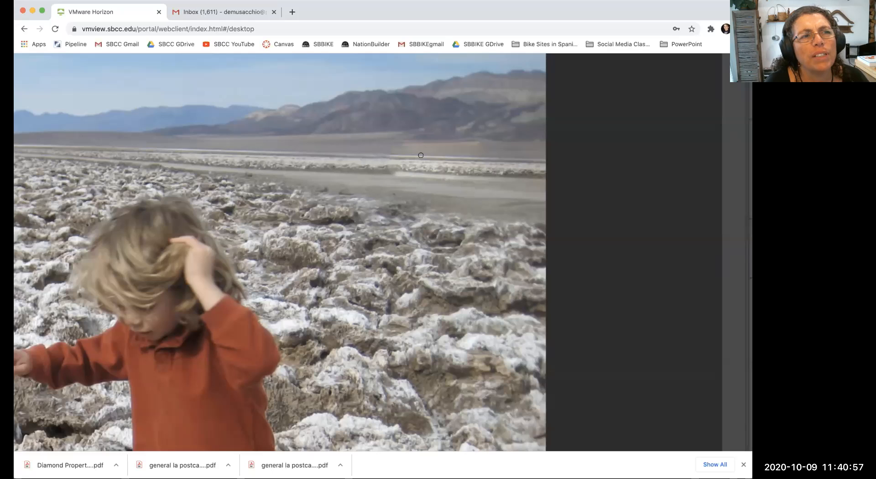
- Dab over the seam at the foot of the mountains and soften the abrupt start of the pale strip beside the dirt road
{"action": "left_click", "coordinate": [396, 143]}
{"action": "left_click", "coordinate": [392, 146]}
{"action": "left_click", "coordinate": [396, 173]}
{"action": "left_click", "coordinate": [397, 178]}
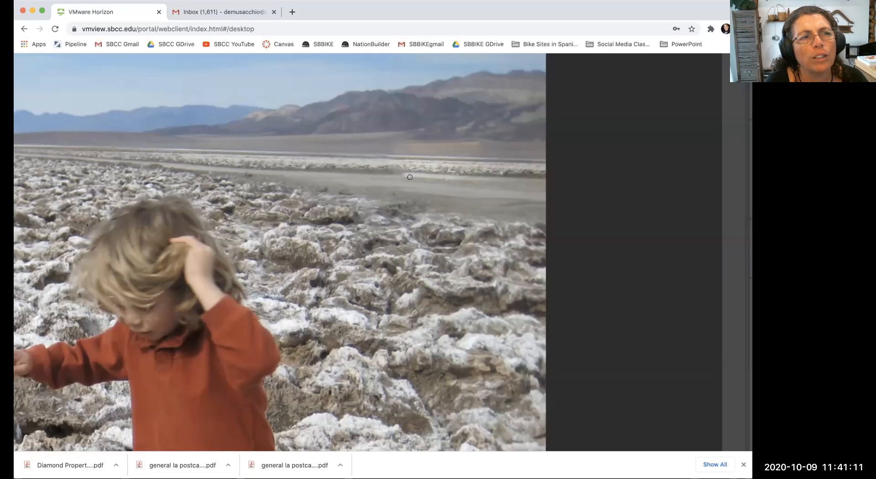
{"action": "left_click", "coordinate": [400, 178]}
{"action": "left_click", "coordinate": [385, 167]}
{"action": "left_click", "coordinate": [386, 164]}
- Try to heal more of the pale strip along the dirt road with dabs and one long stroke toward the photo's edge
{"action": "left_click", "coordinate": [406, 175]}
{"action": "left_click", "coordinate": [419, 181]}
{"action": "left_click", "coordinate": [428, 178]}
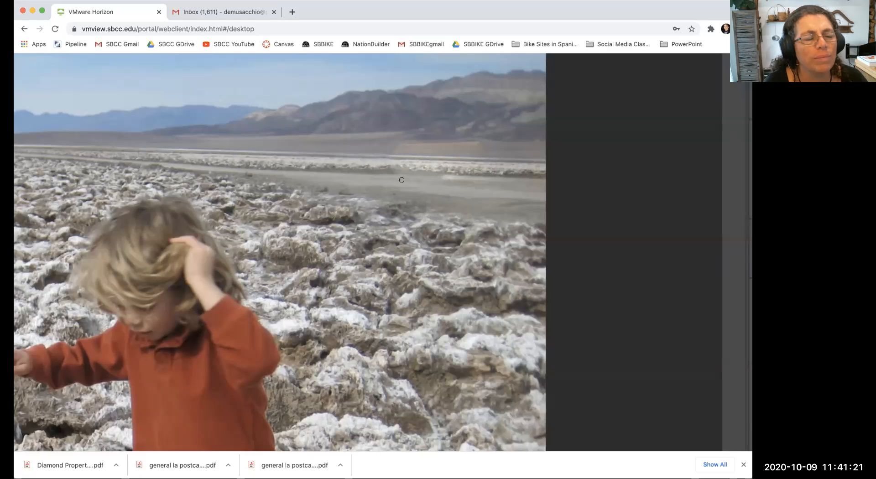
{"action": "left_click_drag", "start_coordinate": [389, 179], "coordinate": [481, 182]}
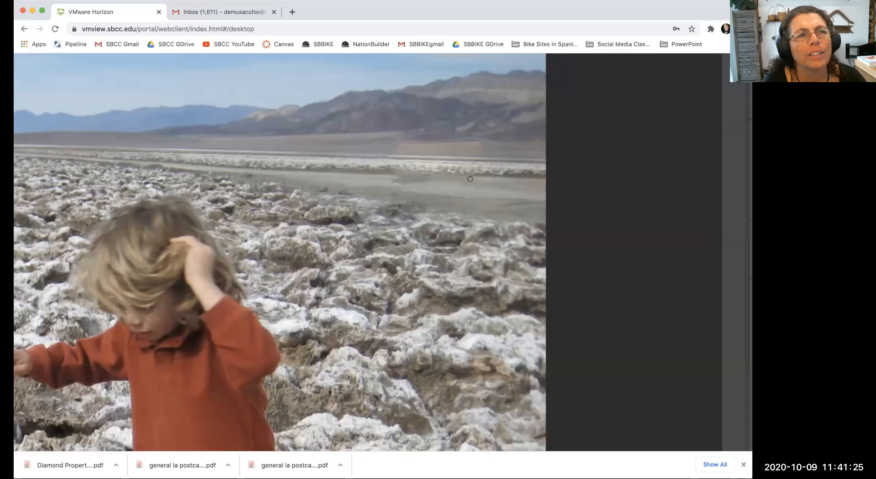
{"action": "left_click", "coordinate": [477, 143]}
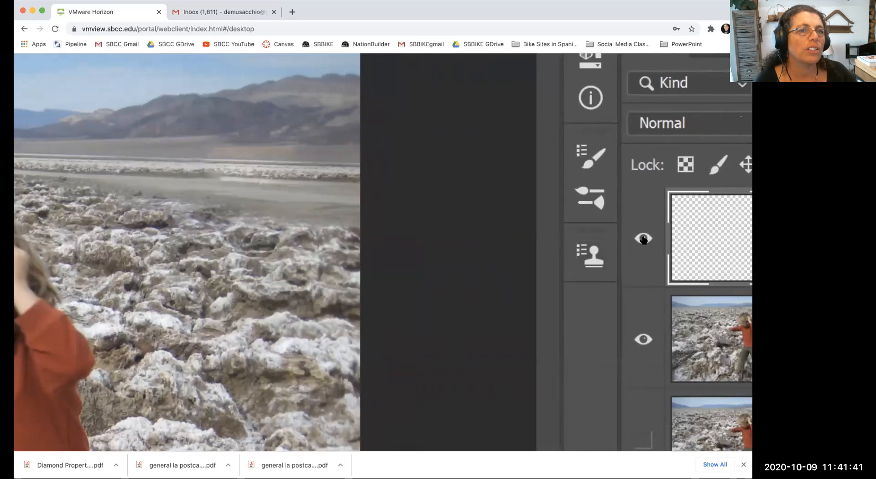
- Toggle the Spot Healing Tool layer's visibility repeatedly to compare the patch edge with and without the healing, and leave the layer hidden
{"action": "left_click", "coordinate": [605, 238]}
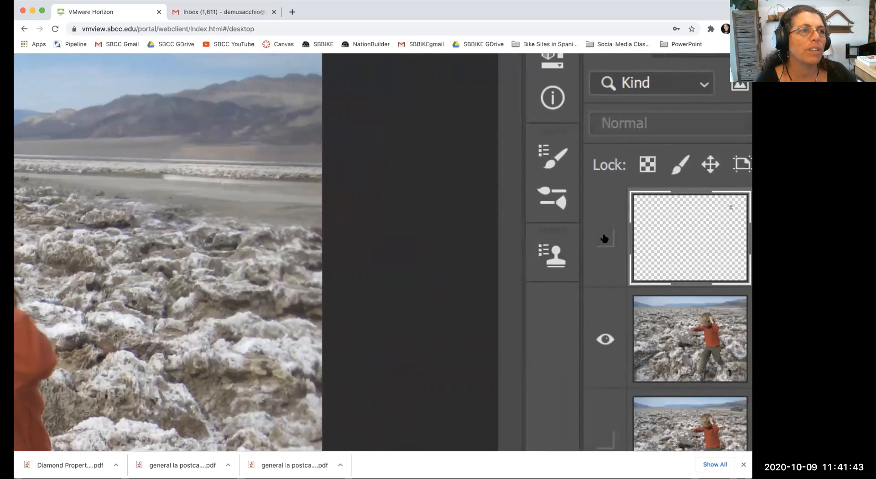
{"action": "left_click", "coordinate": [605, 238]}
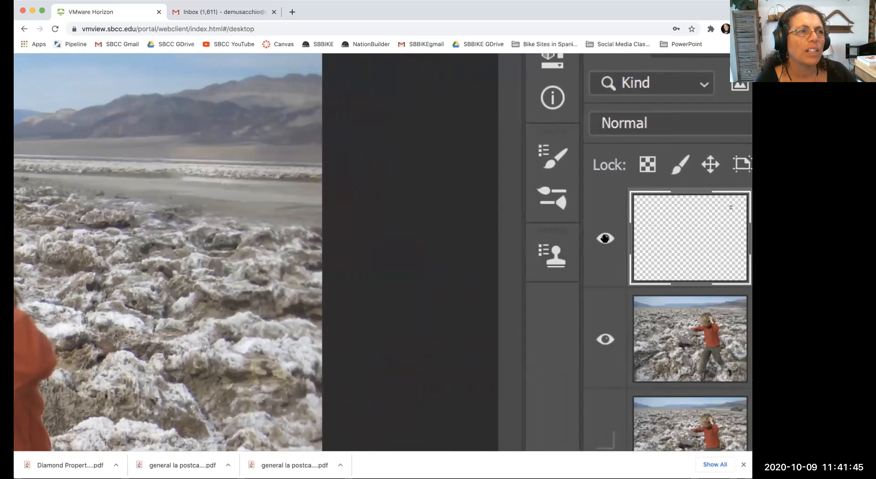
{"action": "left_click", "coordinate": [605, 238]}
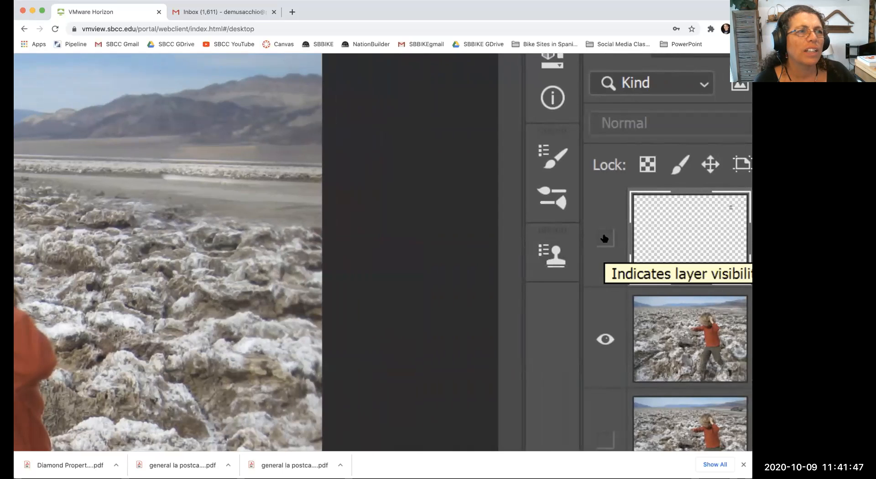
{"action": "left_click", "coordinate": [604, 238]}
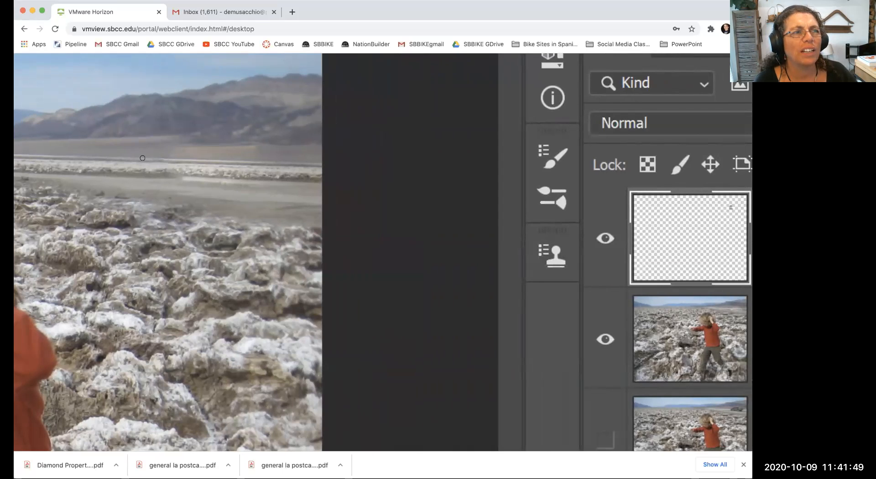
{"action": "left_click", "coordinate": [604, 238]}
{"action": "left_click", "coordinate": [604, 239]}
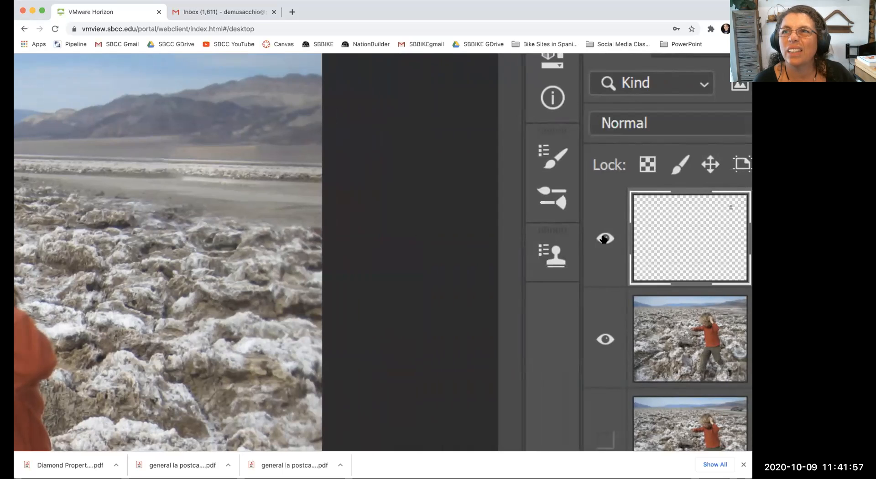
{"action": "left_click", "coordinate": [604, 238]}
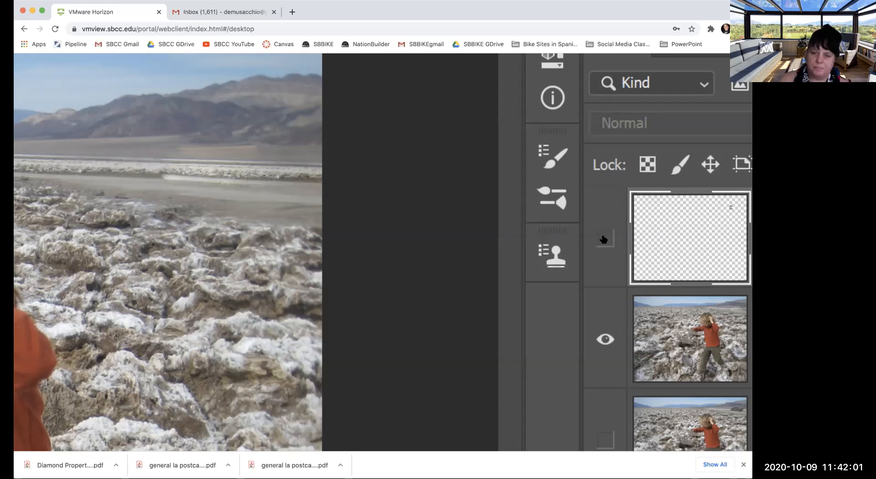
{"action": "scroll", "coordinate": [604, 240], "scroll_direction": "right", "scroll_amount": 1}
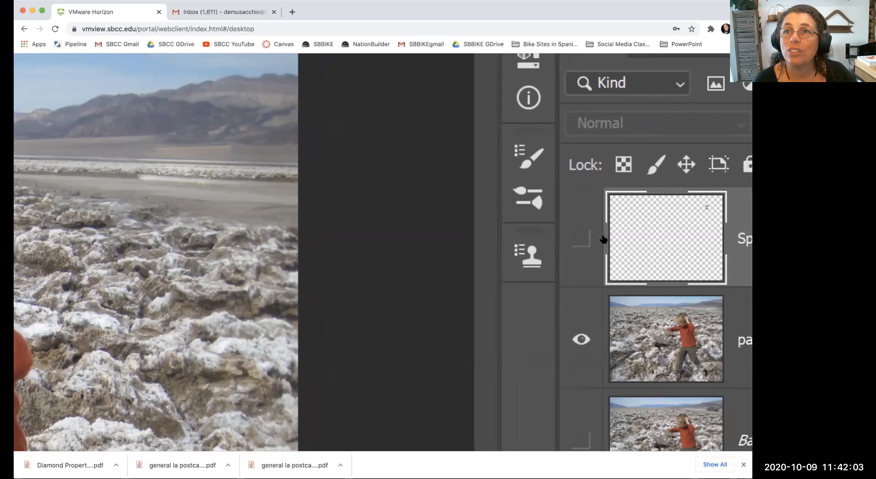
{"action": "scroll", "coordinate": [603, 240], "scroll_direction": "left", "scroll_amount": 2}
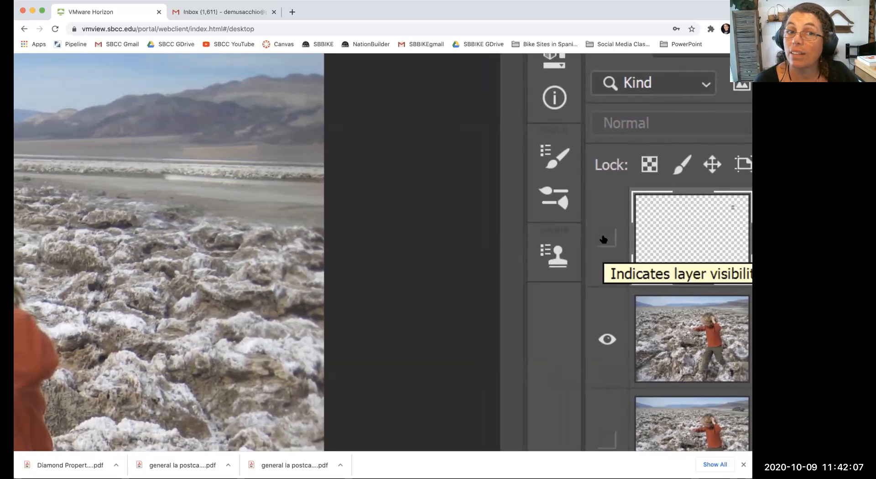
{"action": "scroll", "coordinate": [166, 176], "scroll_direction": "left", "scroll_amount": 1}
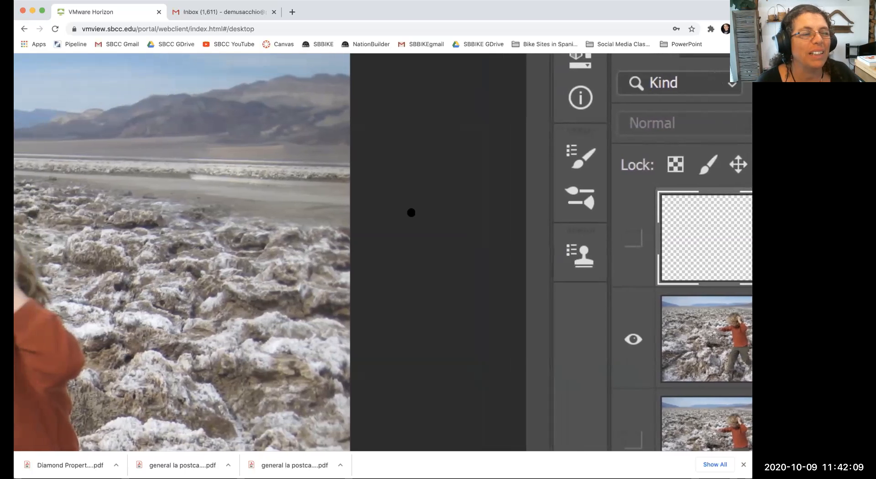
{"action": "scroll", "coordinate": [411, 213], "scroll_direction": "right", "scroll_amount": 4}
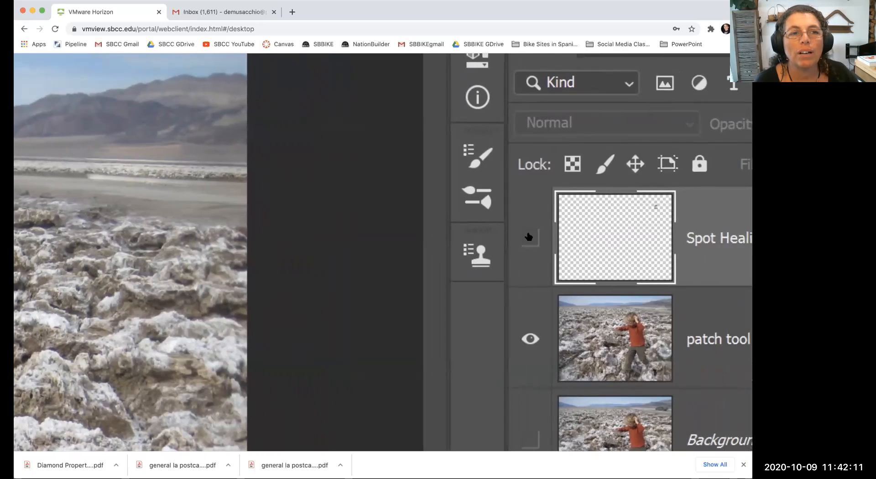
{"action": "left_click", "coordinate": [529, 237]}
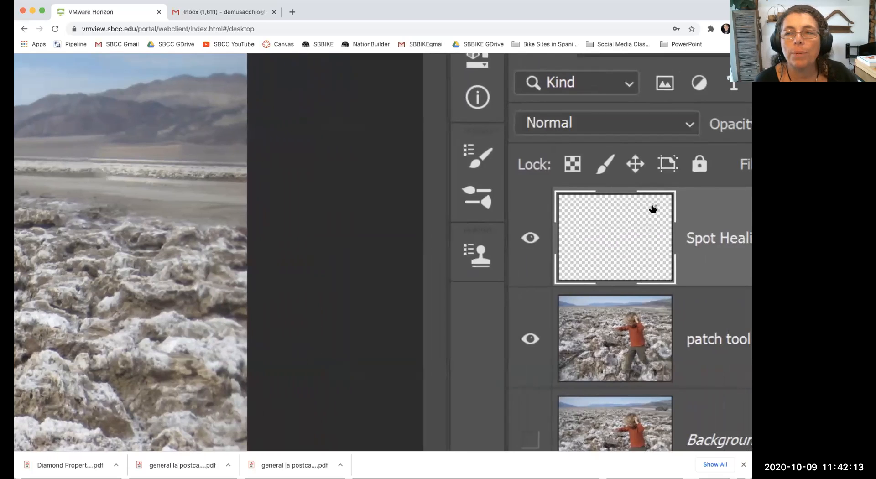
{"action": "left_click", "coordinate": [530, 237]}
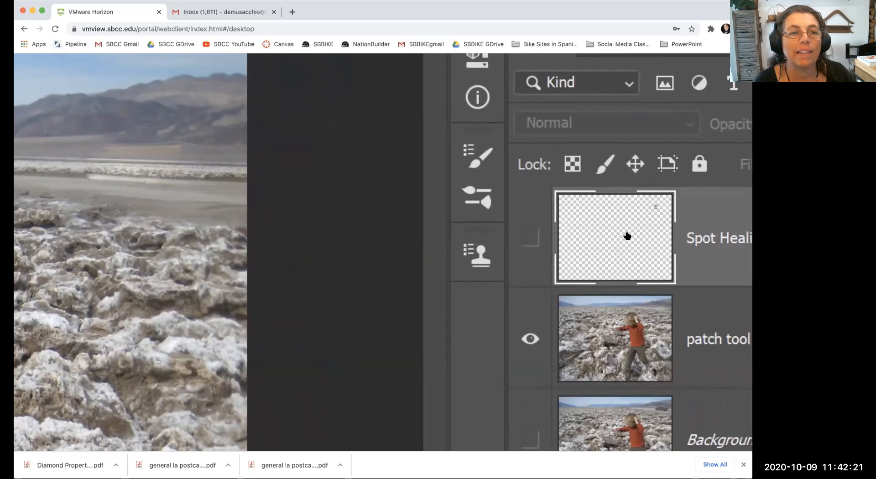
{"action": "left_click", "coordinate": [529, 237]}
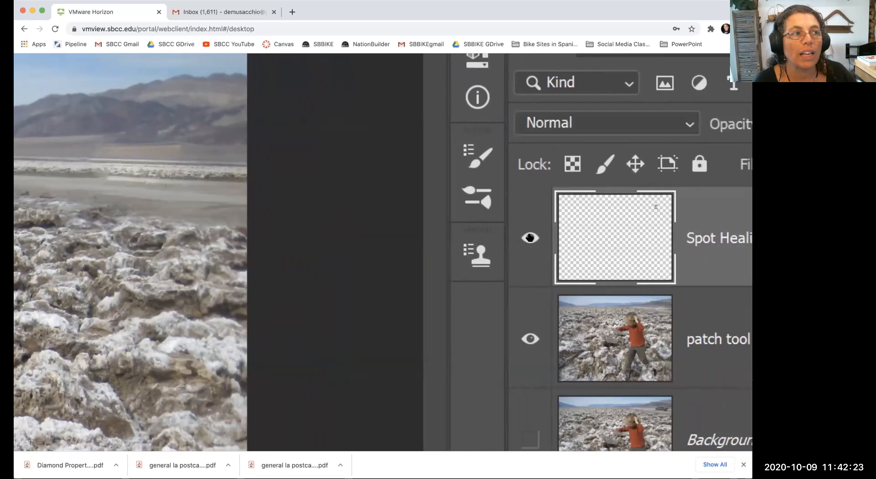
{"action": "left_click", "coordinate": [530, 237]}
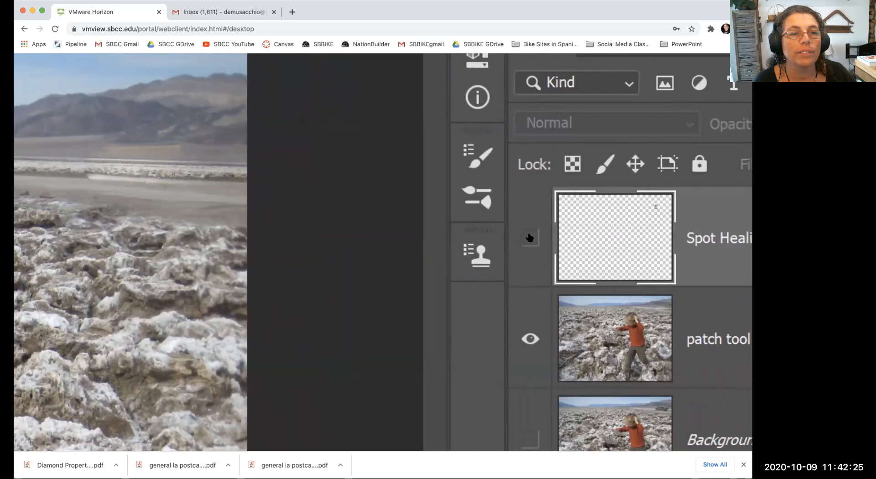
{"action": "scroll", "coordinate": [658, 228], "scroll_direction": "right", "scroll_amount": 2}
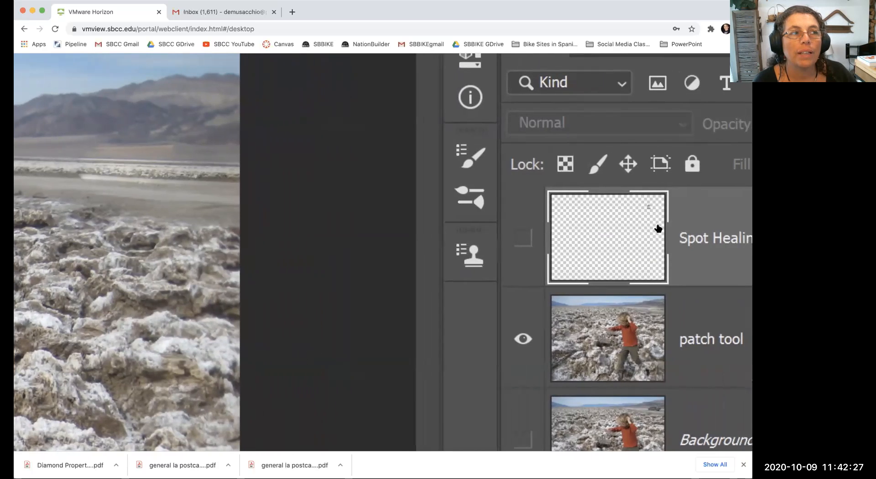
{"action": "scroll", "coordinate": [378, 281], "scroll_direction": "left", "scroll_amount": 1}
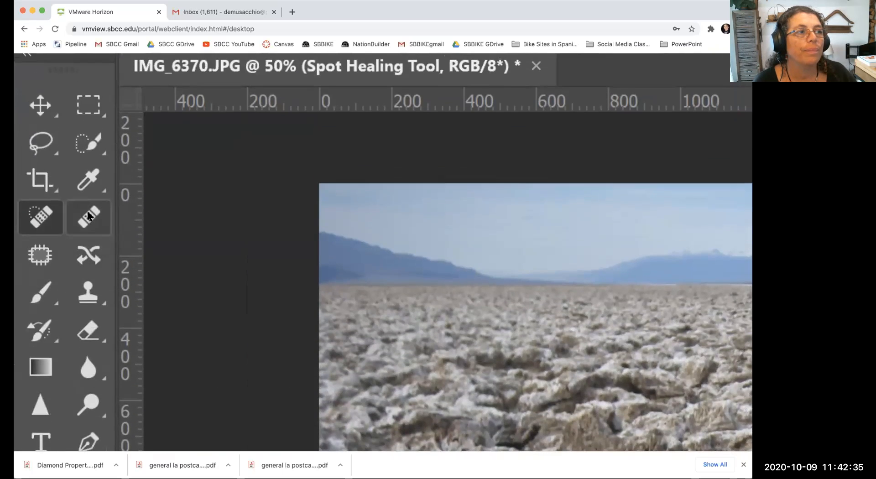
- Switch from the Spot Healing Brush to the Healing Brush tool
{"action": "left_click", "coordinate": [87, 217]}
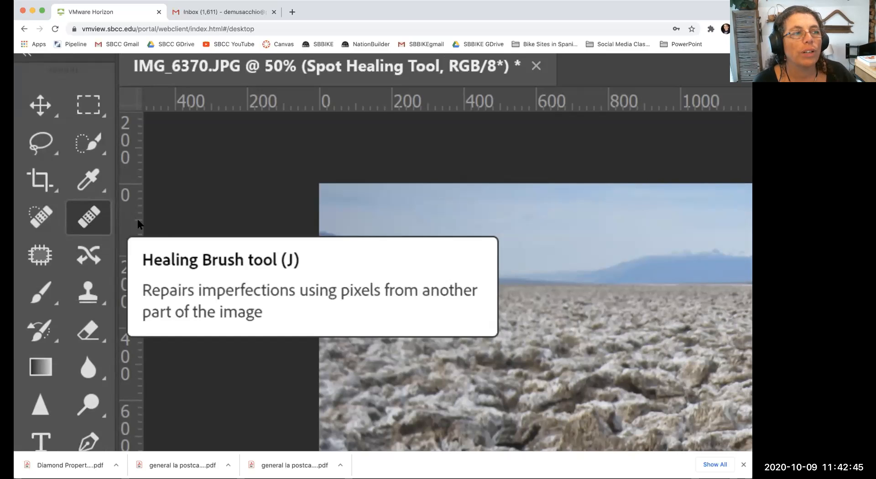
{"action": "scroll", "coordinate": [556, 286], "scroll_direction": "right", "scroll_amount": 5}
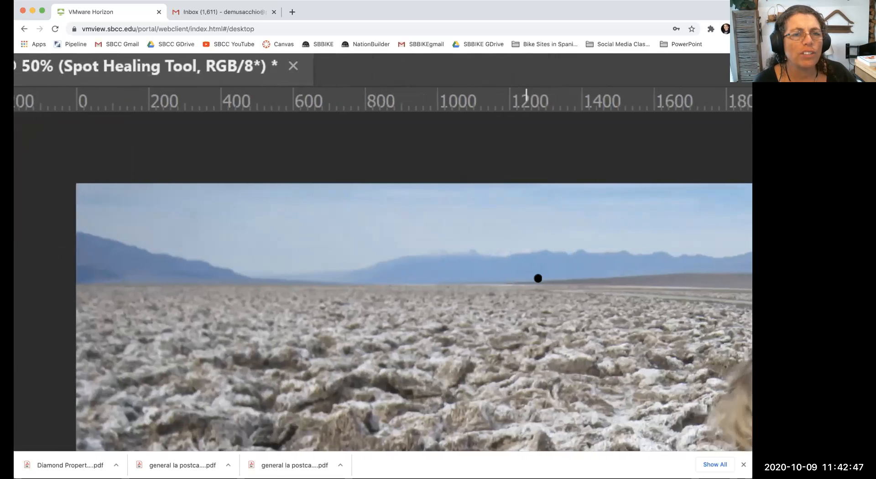
{"action": "scroll", "coordinate": [538, 279], "scroll_direction": "right", "scroll_amount": 10}
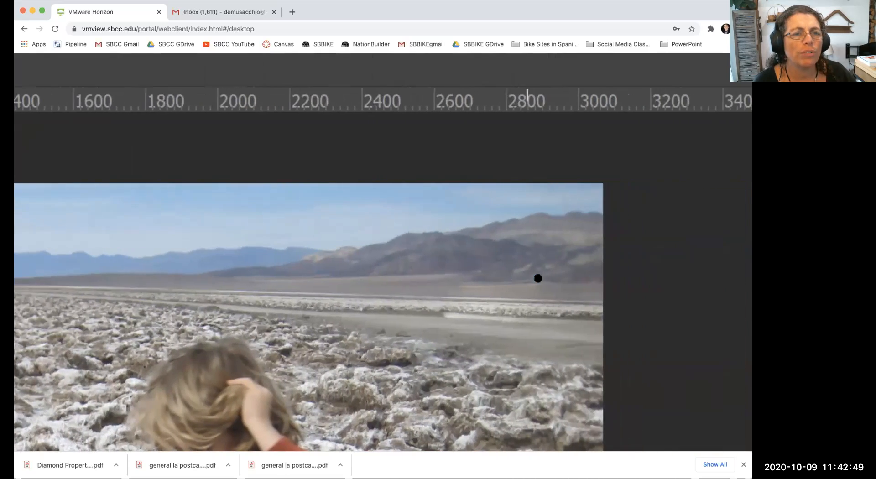
{"action": "scroll", "coordinate": [538, 279], "scroll_direction": "right", "scroll_amount": 1}
{"action": "scroll", "coordinate": [504, 283], "scroll_direction": "down", "scroll_amount": 3}
{"action": "scroll", "coordinate": [496, 280], "scroll_direction": "down", "scroll_amount": 3}
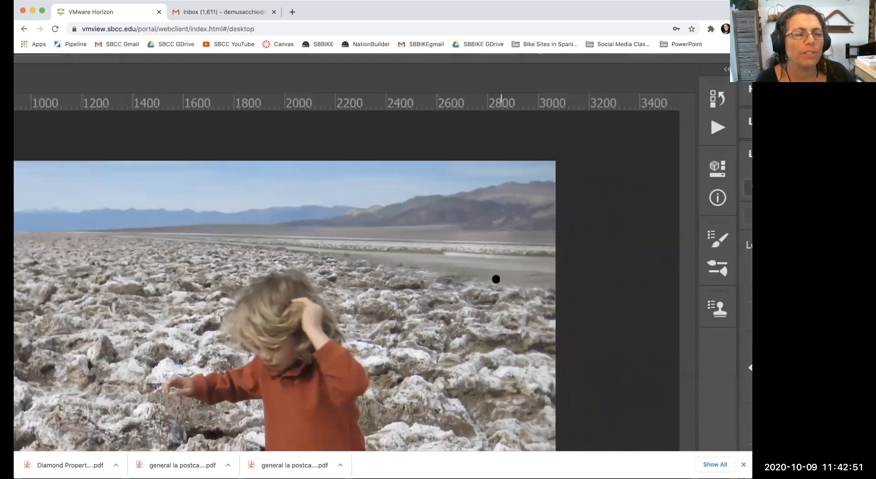
{"action": "scroll", "coordinate": [496, 279], "scroll_direction": "down", "scroll_amount": 6}
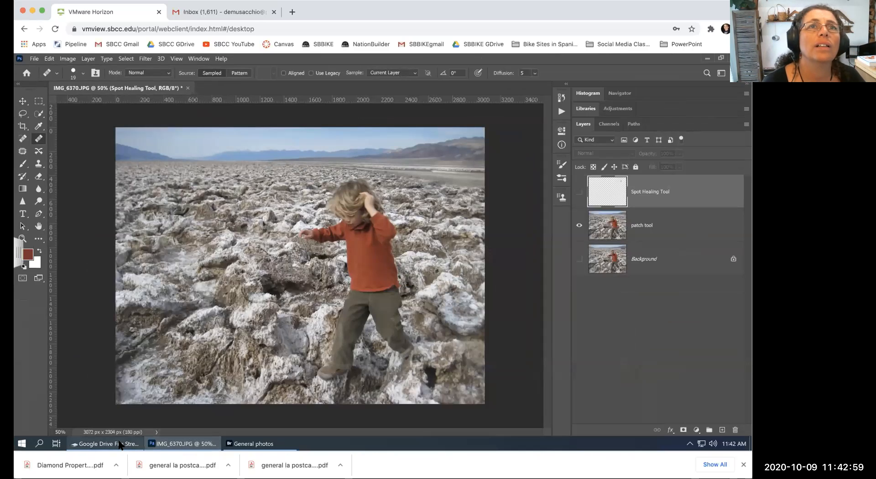
- Switch to Bridge and open Content_Scale_1_254.jpg from the General photos folder in Photoshop
{"action": "left_click", "coordinate": [249, 447]}
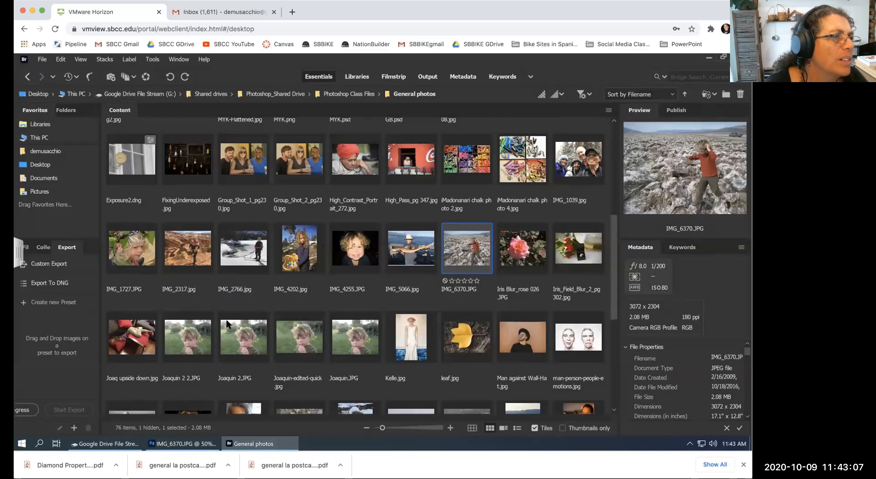
{"action": "scroll", "coordinate": [215, 324], "scroll_direction": "up", "scroll_amount": 3}
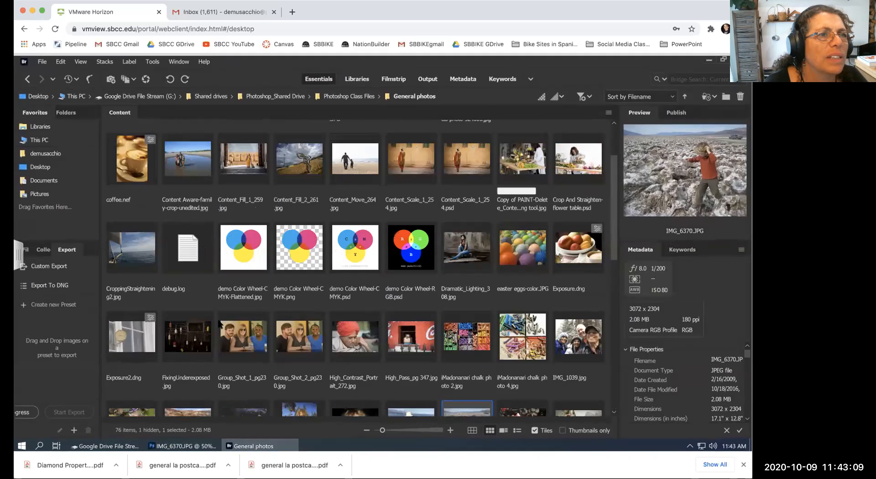
{"action": "scroll", "coordinate": [218, 324], "scroll_direction": "down", "scroll_amount": 1}
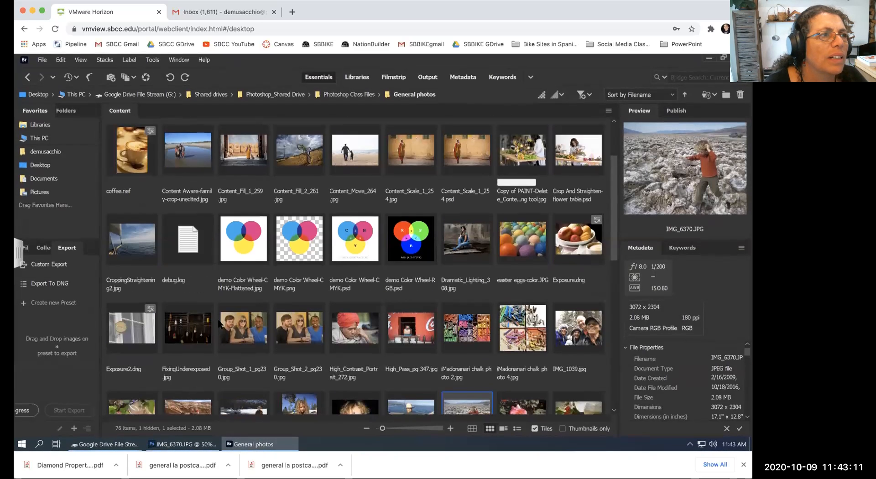
{"action": "scroll", "coordinate": [220, 324], "scroll_direction": "down", "scroll_amount": 1}
{"action": "scroll", "coordinate": [128, 208], "scroll_direction": "up", "scroll_amount": 2}
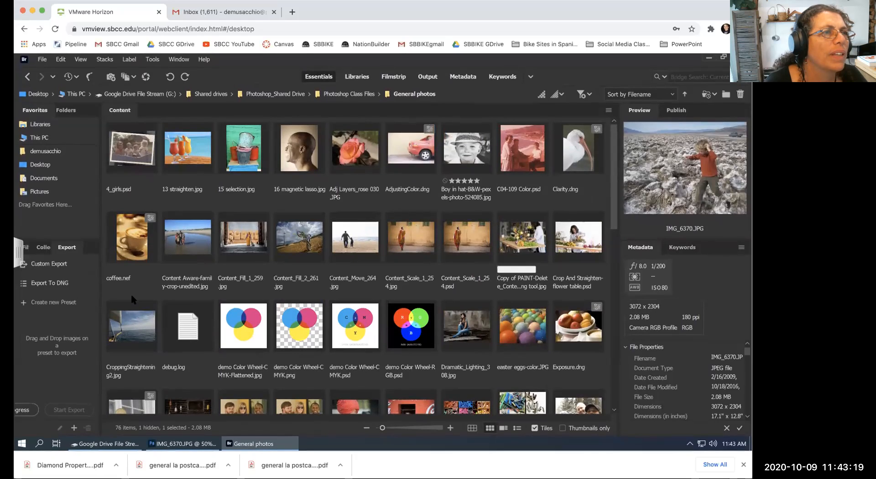
{"action": "left_click", "coordinate": [299, 238]}
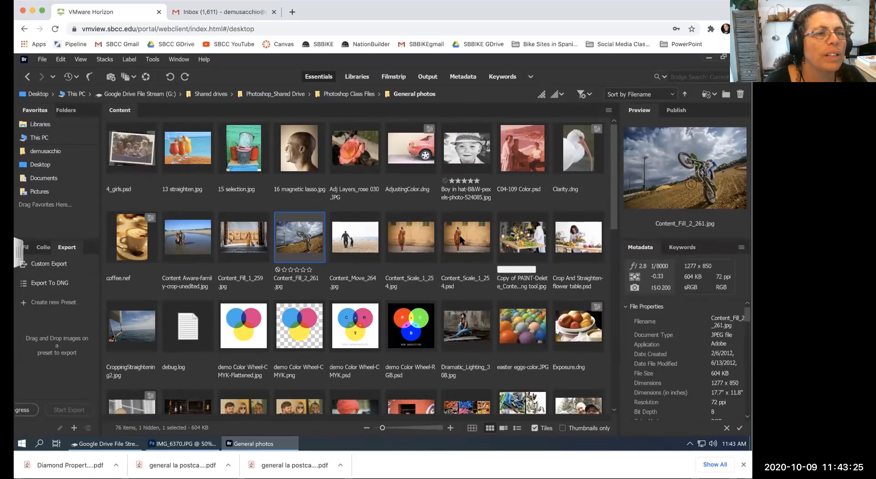
{"action": "left_click", "coordinate": [407, 241]}
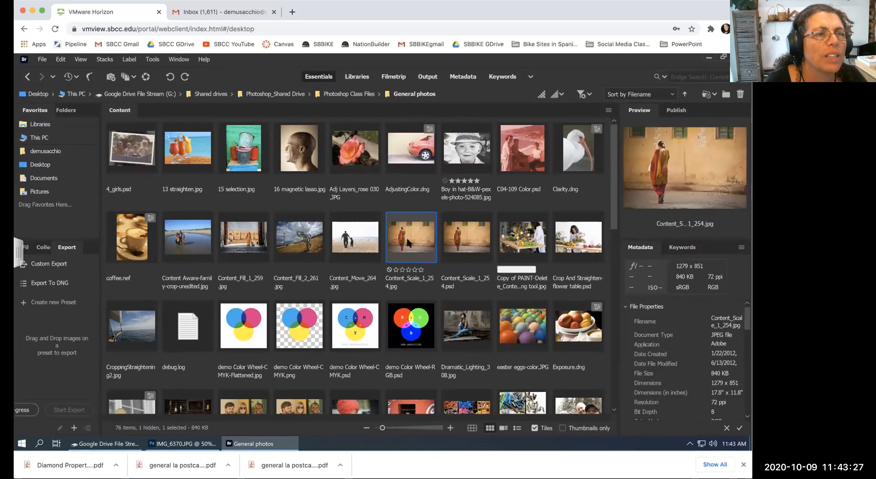
{"action": "double_click", "coordinate": [407, 238]}
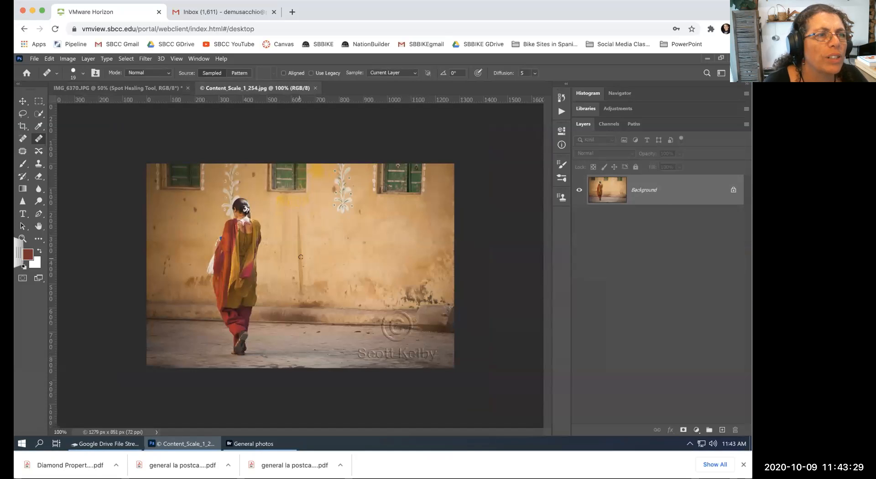
- Add a new empty layer above the Background of the woman-and-wall photo
{"action": "scroll", "coordinate": [301, 256], "scroll_direction": "up", "scroll_amount": 3}
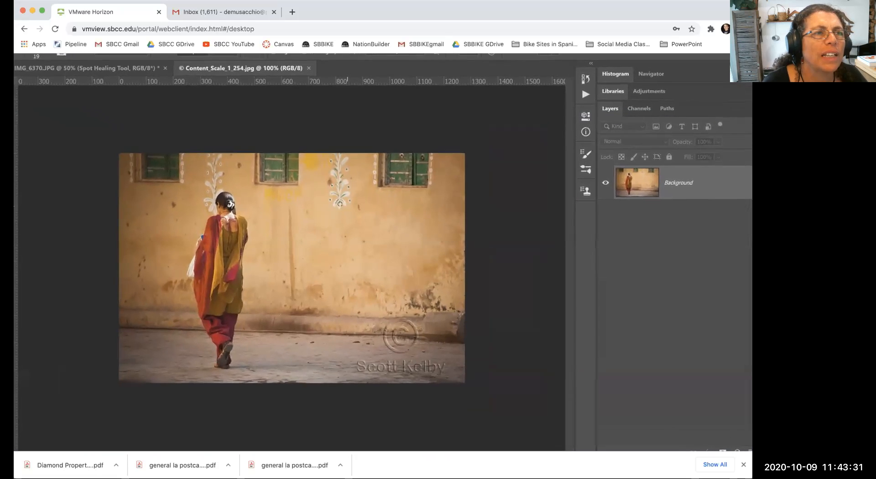
{"action": "scroll", "coordinate": [329, 203], "scroll_direction": "up", "scroll_amount": 1}
{"action": "scroll", "coordinate": [329, 203], "scroll_direction": "right", "scroll_amount": 1}
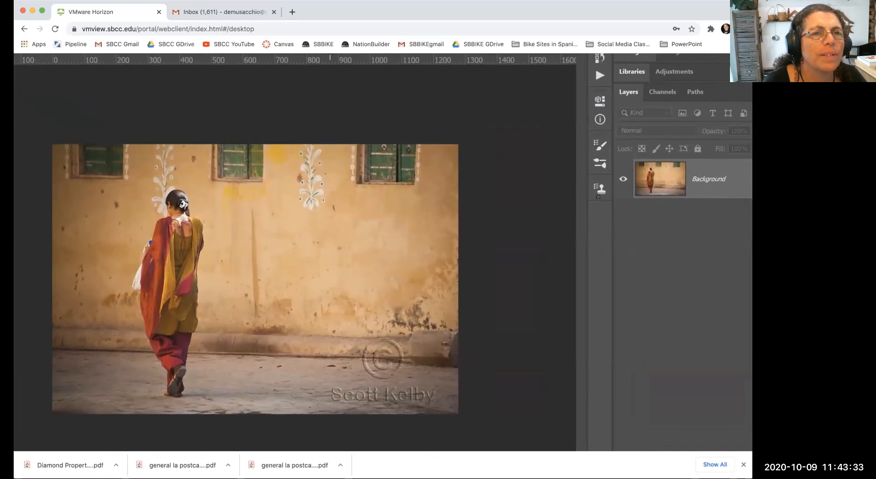
{"action": "scroll", "coordinate": [706, 182], "scroll_direction": "down", "scroll_amount": 4}
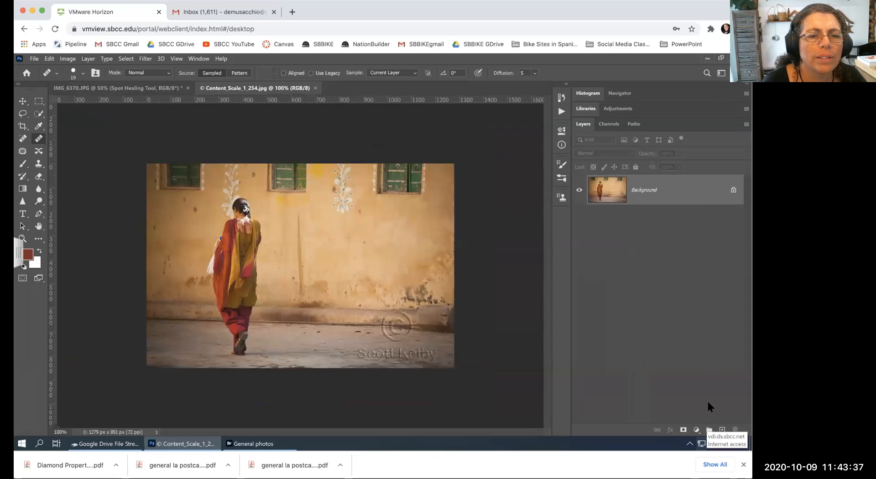
{"action": "left_click", "coordinate": [721, 430]}
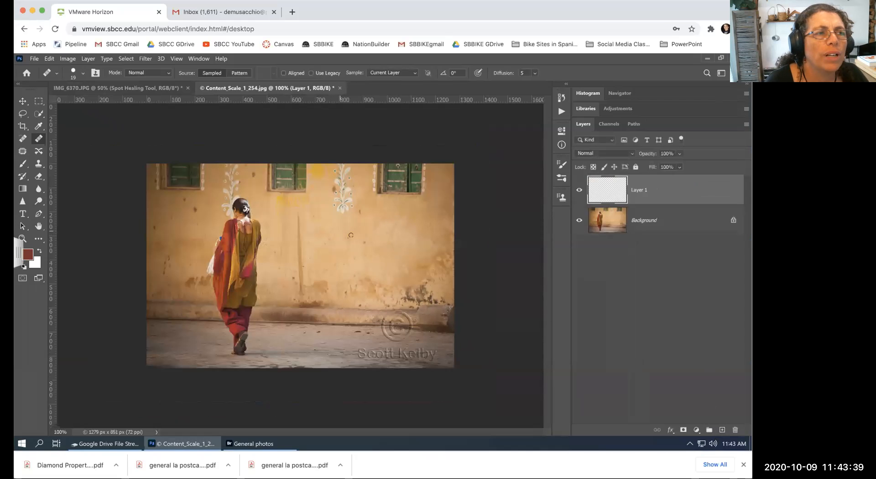
- Enlarge the Healing Brush to 100 px so it covers the foot of the white floral wall motif
{"action": "scroll", "coordinate": [351, 235], "scroll_direction": "up", "scroll_amount": 5}
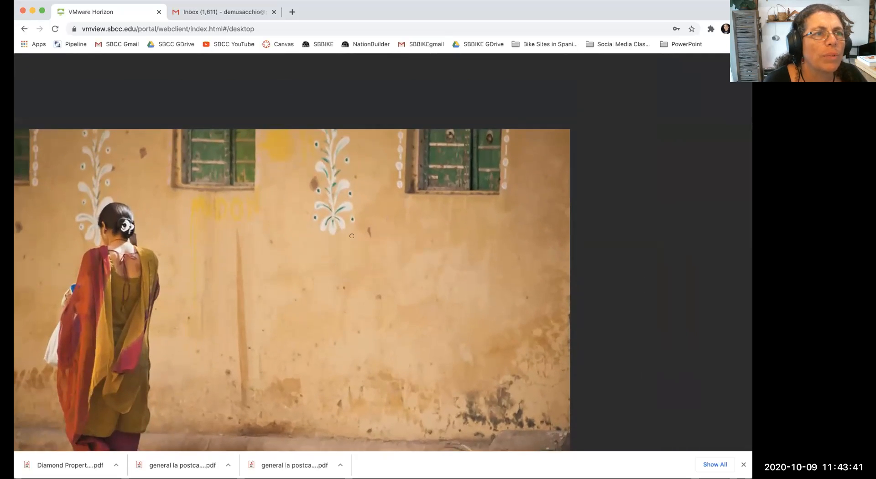
{"action": "scroll", "coordinate": [352, 236], "scroll_direction": "up", "scroll_amount": 1}
{"action": "scroll", "coordinate": [335, 222], "scroll_direction": "right", "scroll_amount": 5}
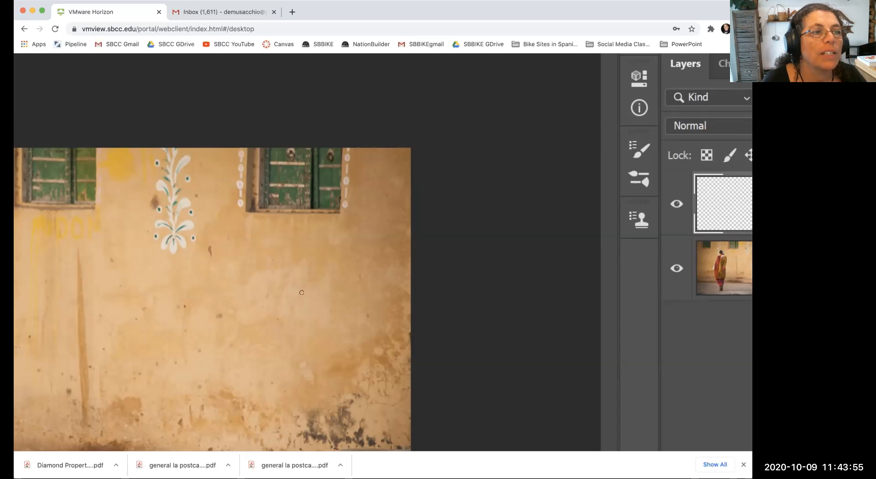
{"action": "scroll", "coordinate": [715, 207], "scroll_direction": "right", "scroll_amount": 1}
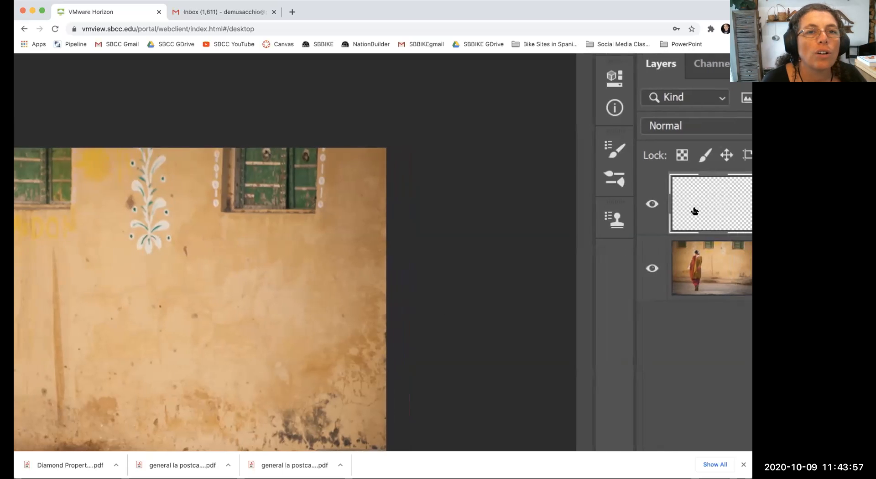
{"action": "scroll", "coordinate": [690, 207], "scroll_direction": "left", "scroll_amount": 1}
{"action": "scroll", "coordinate": [273, 203], "scroll_direction": "left", "scroll_amount": 2}
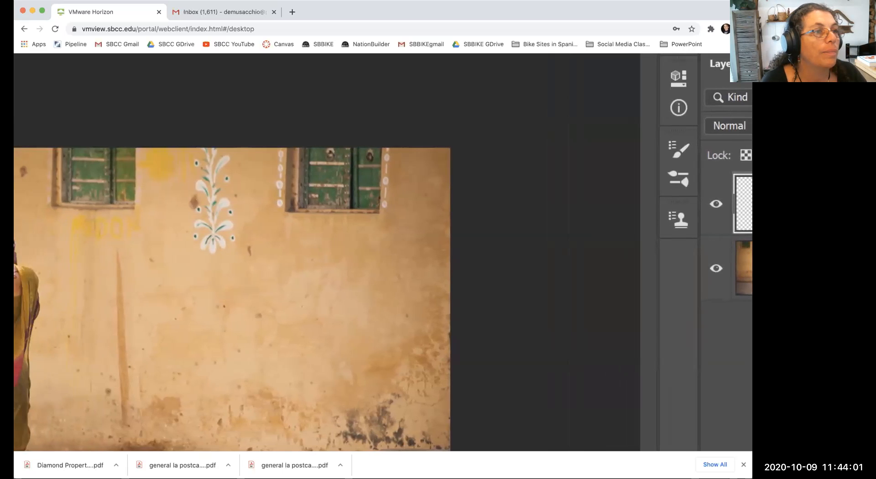
{"action": "scroll", "coordinate": [142, 226], "scroll_direction": "left", "scroll_amount": 8}
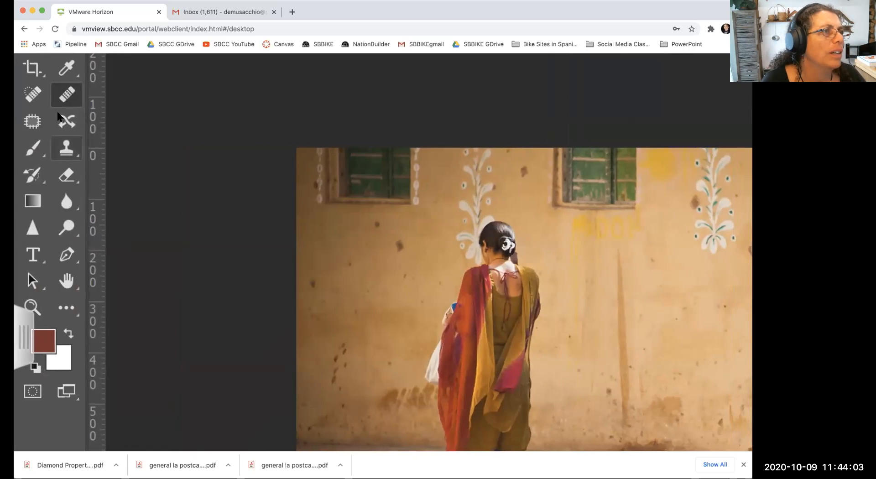
{"action": "scroll", "coordinate": [112, 124], "scroll_direction": "right", "scroll_amount": 6}
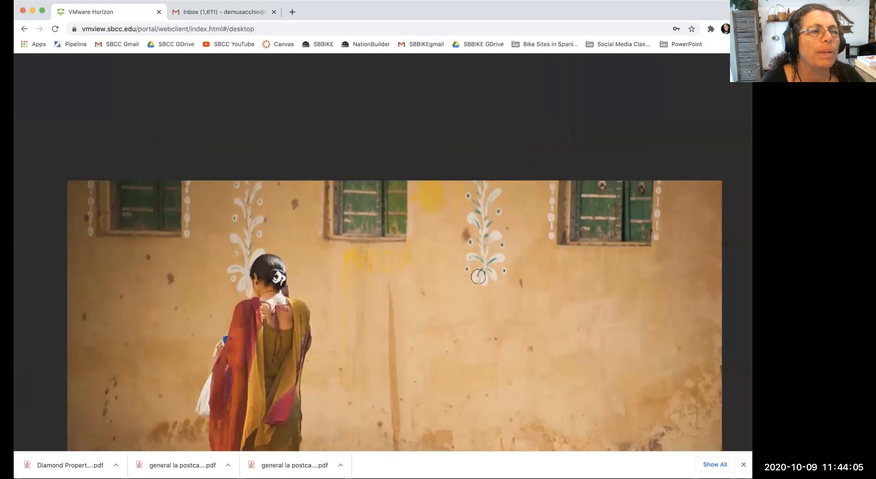
{"action": "scroll", "coordinate": [478, 276], "scroll_direction": "right", "scroll_amount": 7}
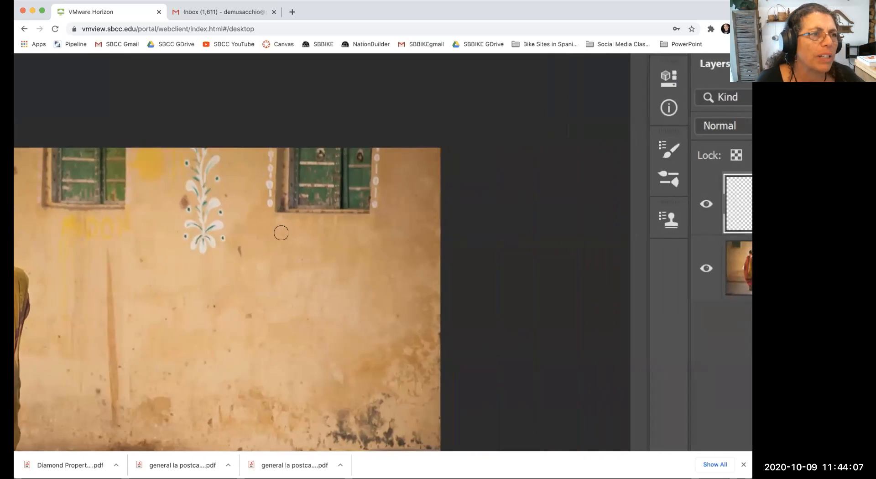
{"action": "key", "text": "bracketright"}
{"action": "key", "text": "bracketright"}
{"action": "key", "text": "bracketright"}
{"action": "key", "text": "bracketright"}
{"action": "key", "text": "bracketright"}
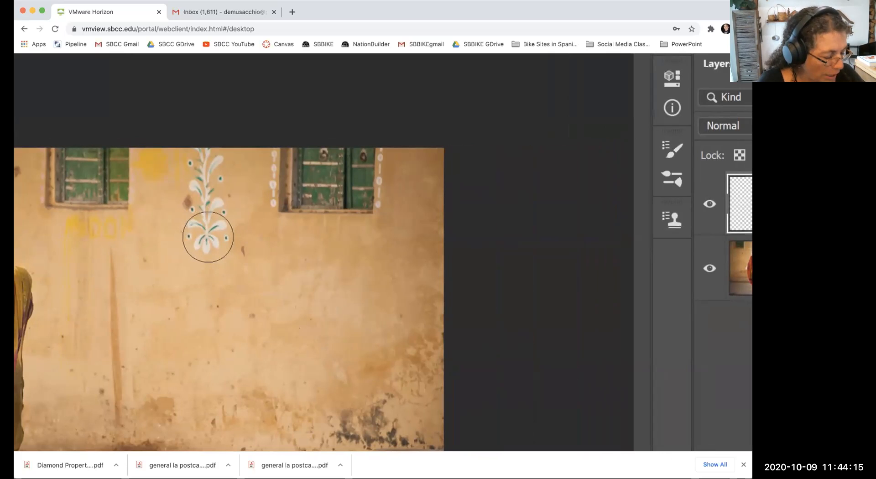
- Set the Healing Brush to sample Current & Below
{"action": "key", "text": "alt"}
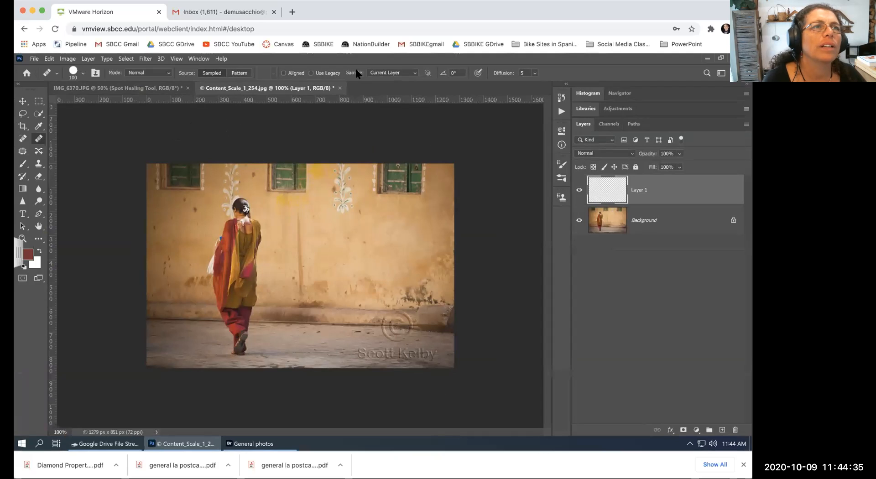
{"action": "left_click", "coordinate": [413, 71]}
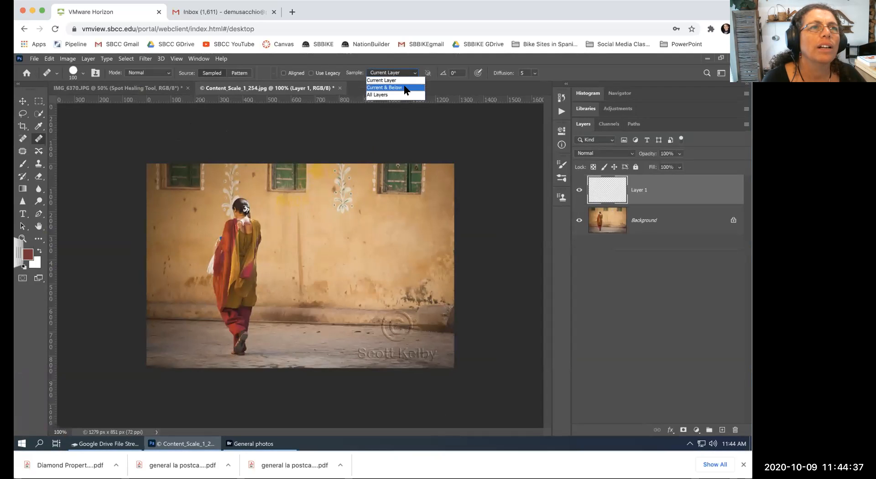
{"action": "left_click", "coordinate": [403, 86]}
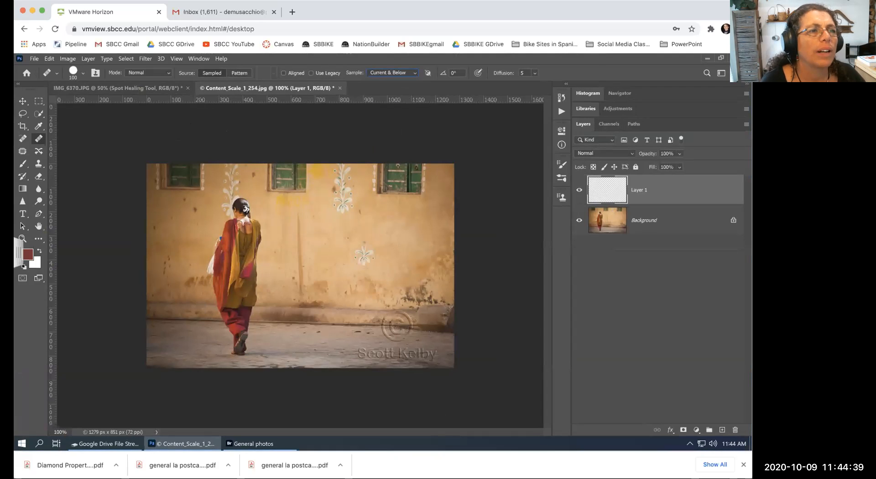
- Sample the white floral motif and paint a copy on the wall below the rightmost green window, undoing an extra dab between the two motifs
{"action": "key", "text": "f"}
{"action": "key", "text": "f"}
{"action": "scroll", "coordinate": [364, 256], "scroll_direction": "up", "scroll_amount": 8}
{"action": "scroll", "coordinate": [342, 226], "scroll_direction": "down", "scroll_amount": 1}
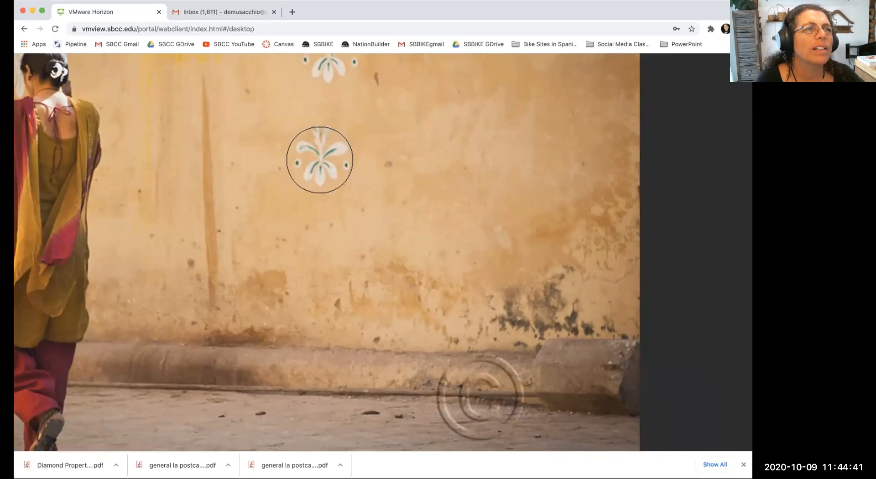
{"action": "scroll", "coordinate": [346, 190], "scroll_direction": "up", "scroll_amount": 3}
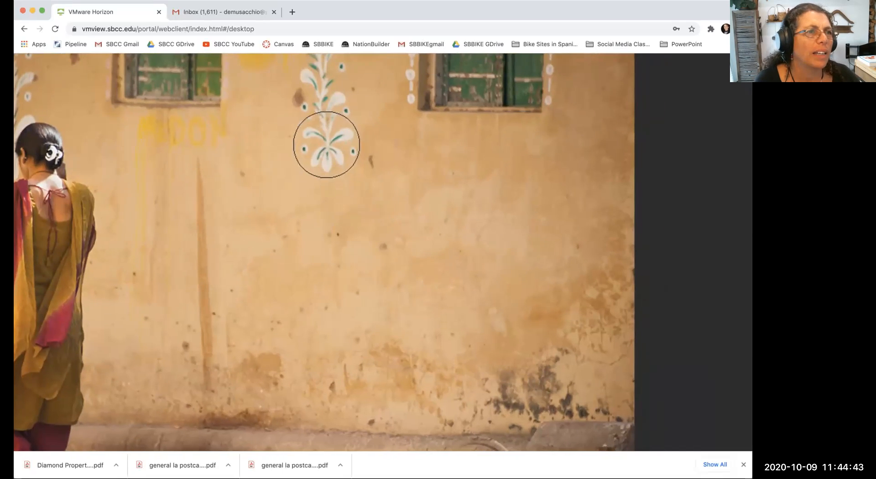
{"action": "left_click", "coordinate": [321, 138], "text": "alt"}
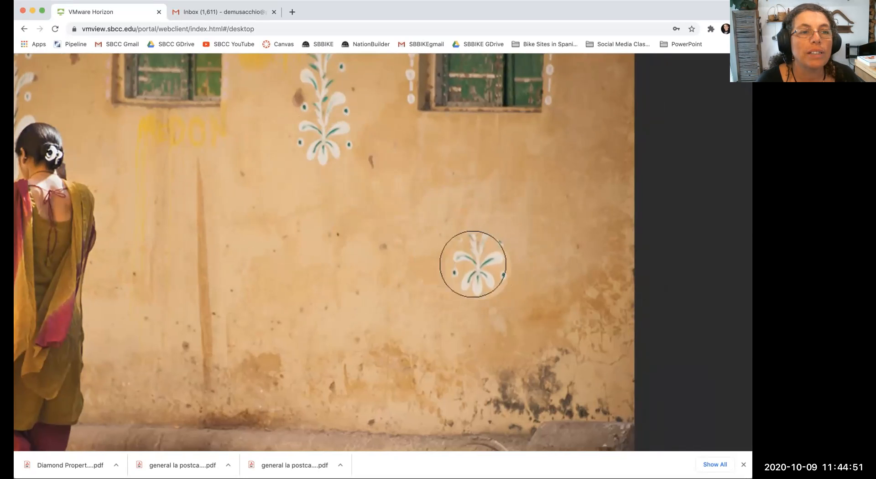
{"action": "mouse_move", "coordinate": [479, 237]}
{"action": "left_mouse_down"}
{"action": "mouse_move", "coordinate": [475, 135]}
{"action": "mouse_move", "coordinate": [473, 234]}
{"action": "left_mouse_up"}
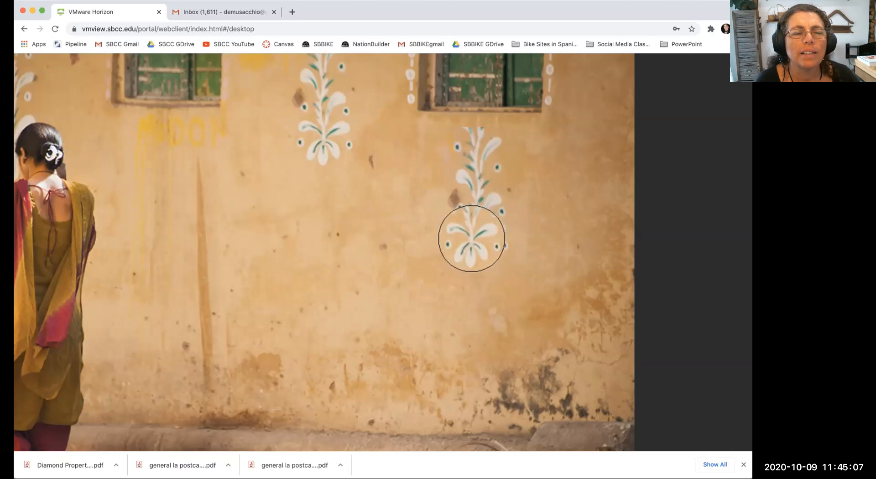
{"action": "left_click", "coordinate": [381, 193]}
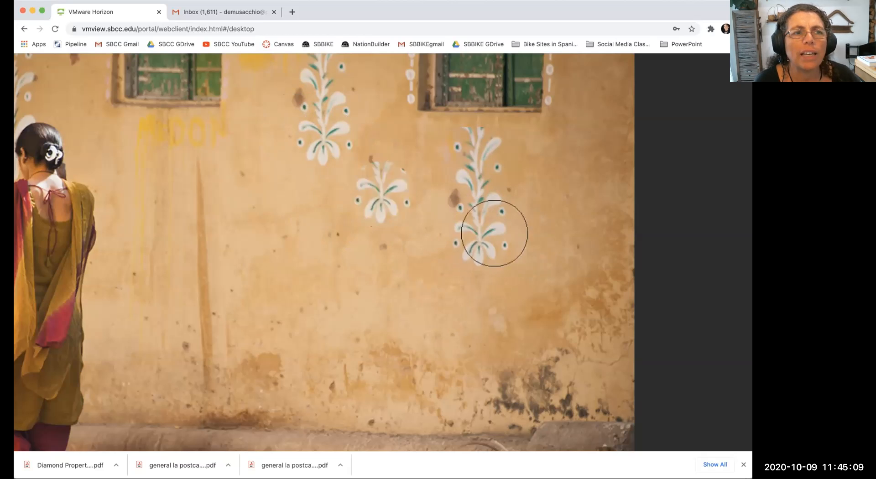
{"action": "key", "text": "ctrl+z"}
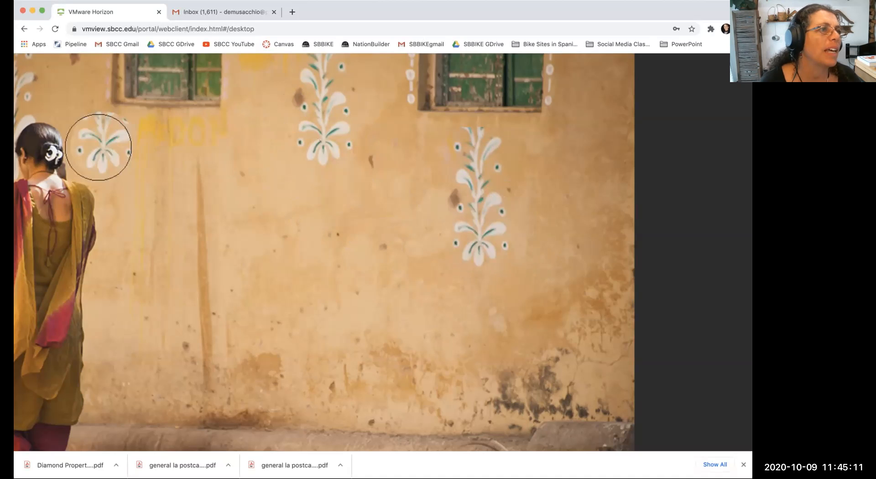
- Sample the woman's head and paint a second copy of her on the empty wall with the Healing Brush
{"action": "scroll", "coordinate": [73, 159], "scroll_direction": "left", "scroll_amount": 3}
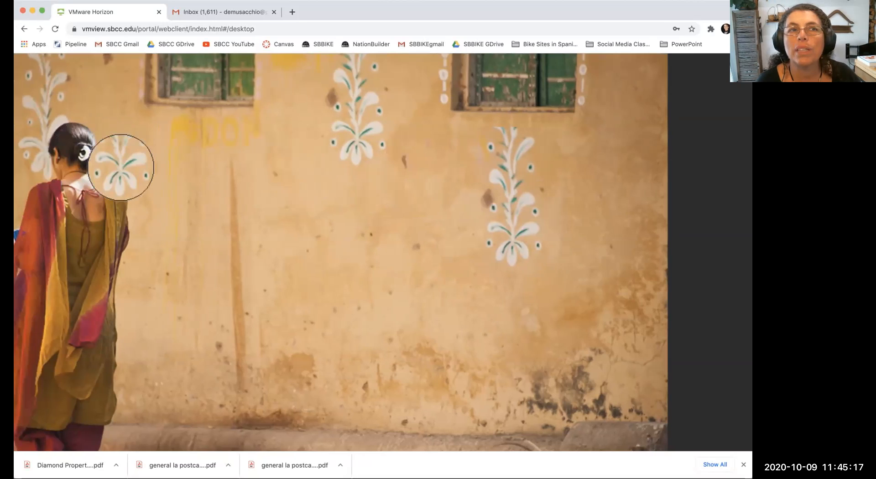
{"action": "left_click", "coordinate": [82, 150], "text": "alt"}
{"action": "mouse_move", "coordinate": [349, 266]}
{"action": "left_mouse_down"}
{"action": "mouse_move", "coordinate": [334, 276]}
{"action": "mouse_move", "coordinate": [352, 280]}
{"action": "mouse_move", "coordinate": [351, 267]}
{"action": "mouse_move", "coordinate": [334, 262]}
{"action": "mouse_move", "coordinate": [328, 304]}
{"action": "mouse_move", "coordinate": [301, 254]}
{"action": "mouse_move", "coordinate": [330, 252]}
{"action": "mouse_move", "coordinate": [334, 408]}
{"action": "mouse_move", "coordinate": [349, 420]}
{"action": "mouse_move", "coordinate": [374, 277]}
{"action": "mouse_move", "coordinate": [340, 259]}
{"action": "mouse_move", "coordinate": [304, 277]}
{"action": "mouse_move", "coordinate": [293, 345]}
{"action": "mouse_move", "coordinate": [305, 420]}
{"action": "mouse_move", "coordinate": [284, 375]}
{"action": "mouse_move", "coordinate": [326, 229]}
{"action": "mouse_move", "coordinate": [361, 287]}
{"action": "mouse_move", "coordinate": [367, 321]}
{"action": "mouse_move", "coordinate": [345, 418]}
{"action": "left_mouse_up"}
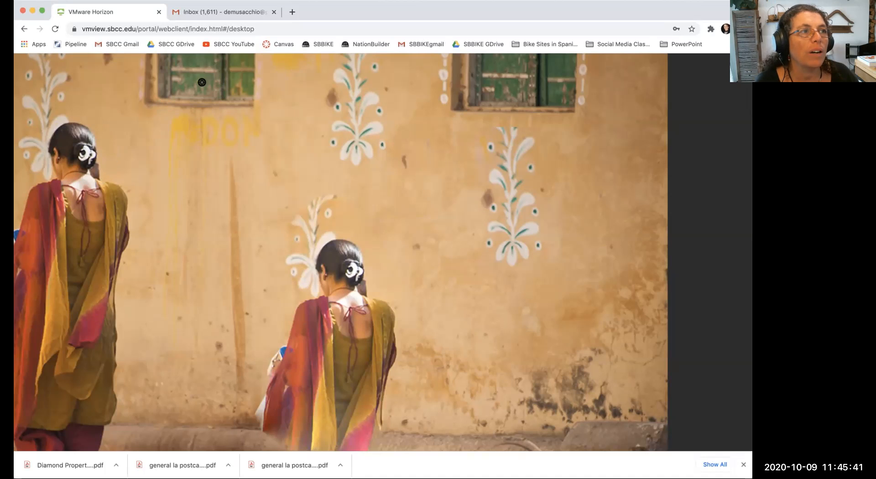
- Sample the middle green window and paint a copy of it on the wall directly beneath
{"action": "left_click", "coordinate": [214, 71], "text": "alt"}
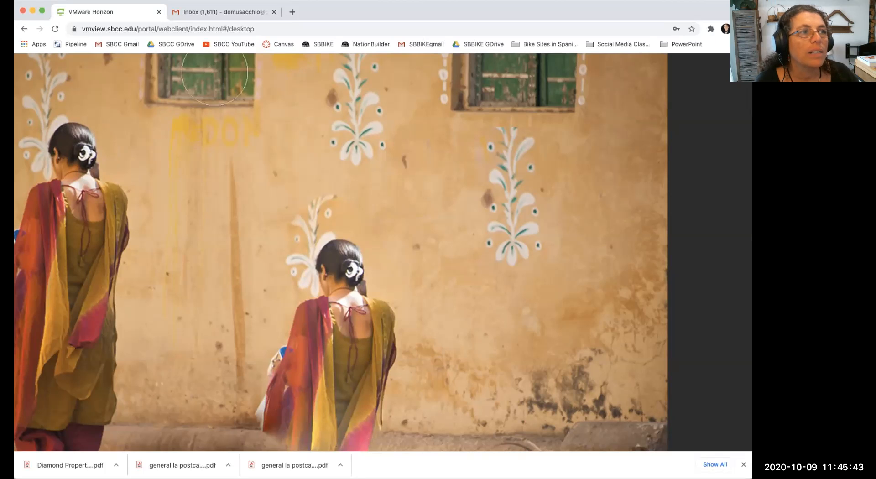
{"action": "mouse_move", "coordinate": [216, 193]}
{"action": "left_mouse_down"}
{"action": "mouse_move", "coordinate": [185, 206]}
{"action": "mouse_move", "coordinate": [202, 221]}
{"action": "mouse_move", "coordinate": [207, 204]}
{"action": "mouse_move", "coordinate": [181, 213]}
{"action": "mouse_move", "coordinate": [213, 207]}
{"action": "left_mouse_up"}
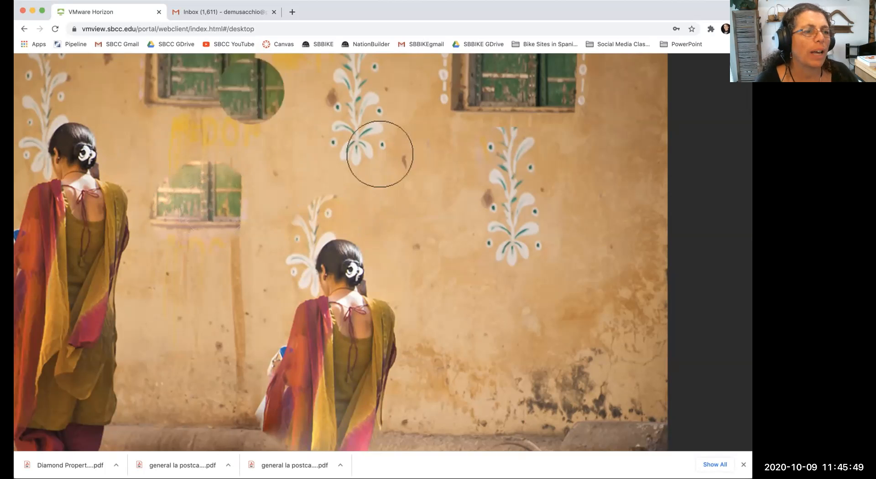
{"action": "key", "text": "f"}
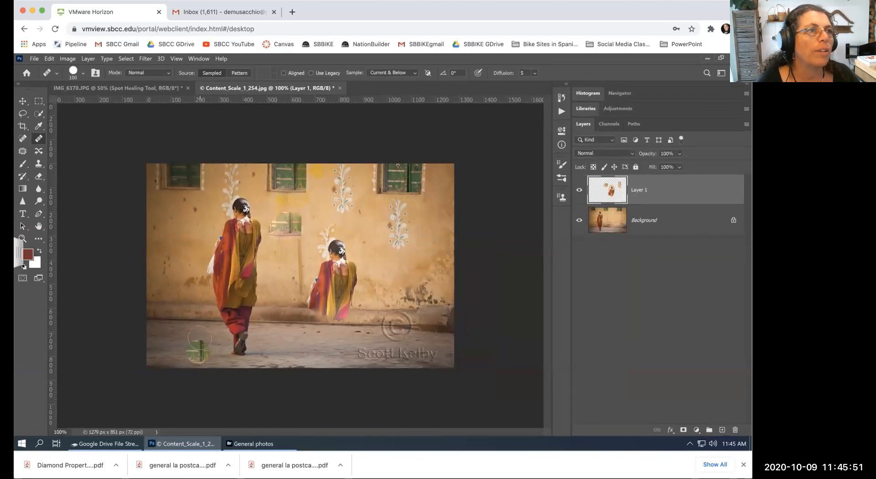
- Return to the IMG_6370.JPG document and bring its Spot Healing Tool layer into view
{"action": "left_click", "coordinate": [149, 88]}
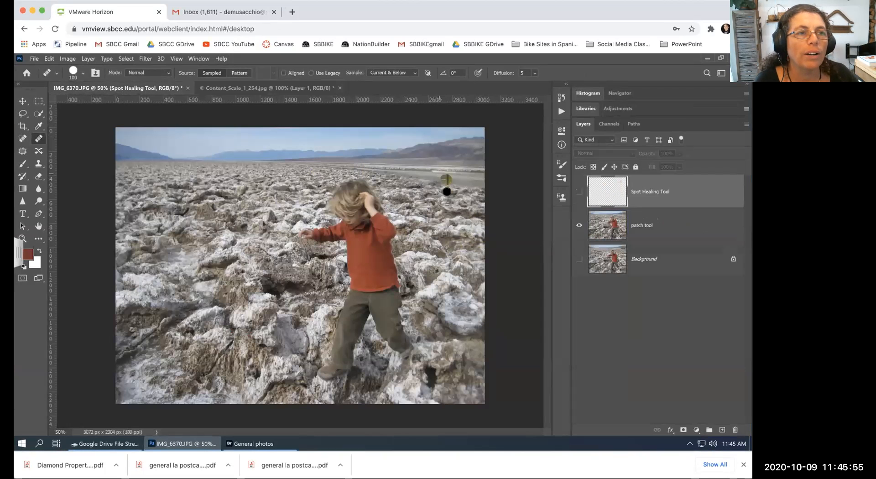
{"action": "key", "text": "f"}
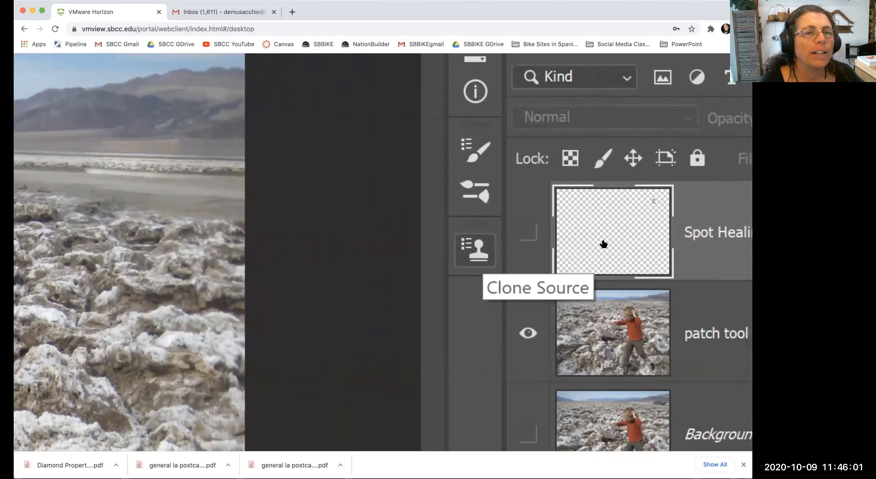
- Add a new layer named Healing Brush Tool and place it directly above the patch tool layer
{"action": "scroll", "coordinate": [636, 325], "scroll_direction": "down", "scroll_amount": 8}
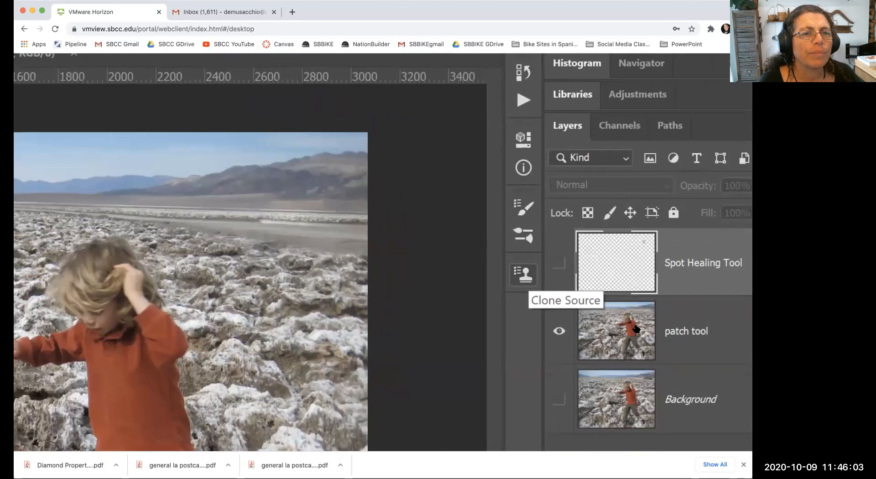
{"action": "scroll", "coordinate": [637, 324], "scroll_direction": "down", "scroll_amount": 2}
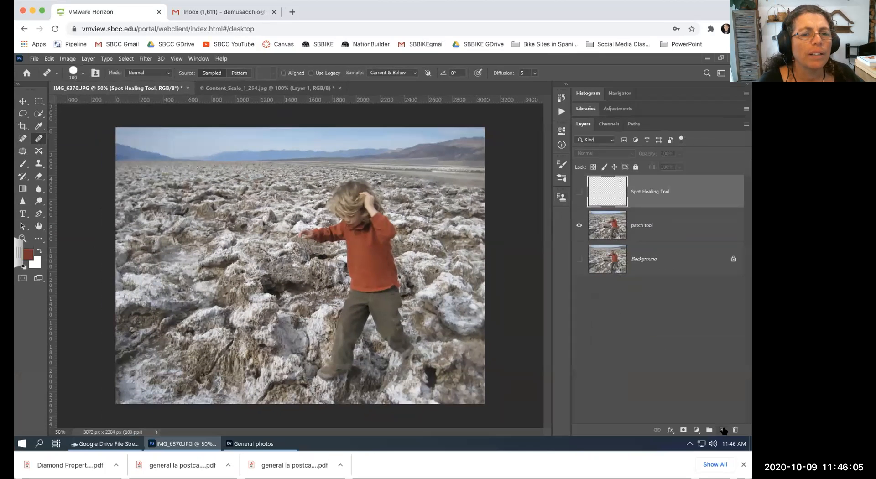
{"action": "left_click", "coordinate": [721, 430]}
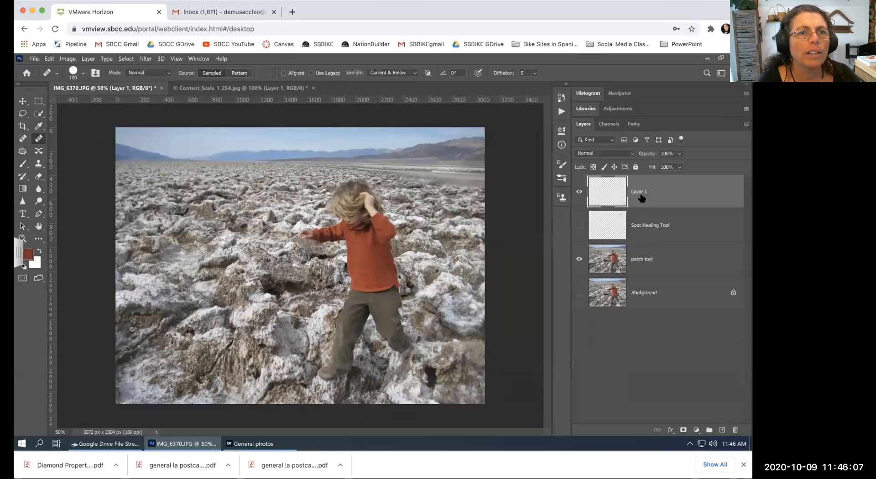
{"action": "double_click", "coordinate": [639, 193]}
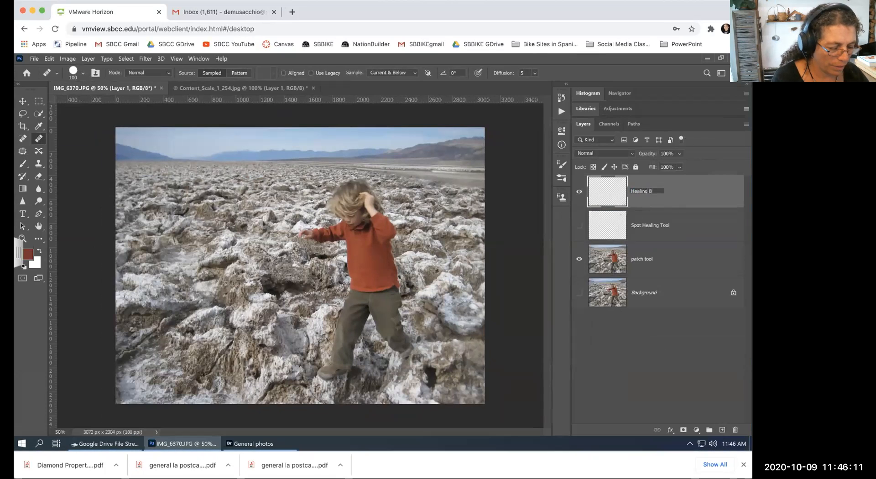
{"action": "type", "text": "Healing Brush Tool"}
{"action": "key", "text": "Return"}
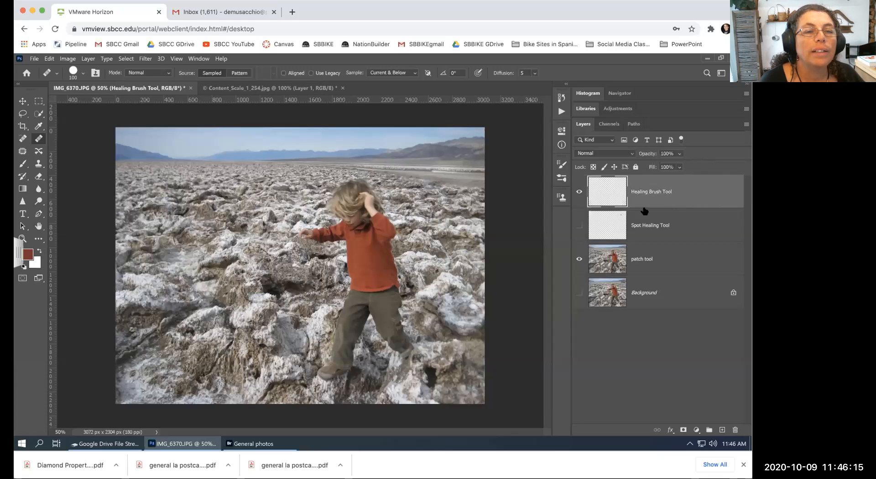
{"action": "left_click_drag", "start_coordinate": [648, 197], "coordinate": [639, 259]}
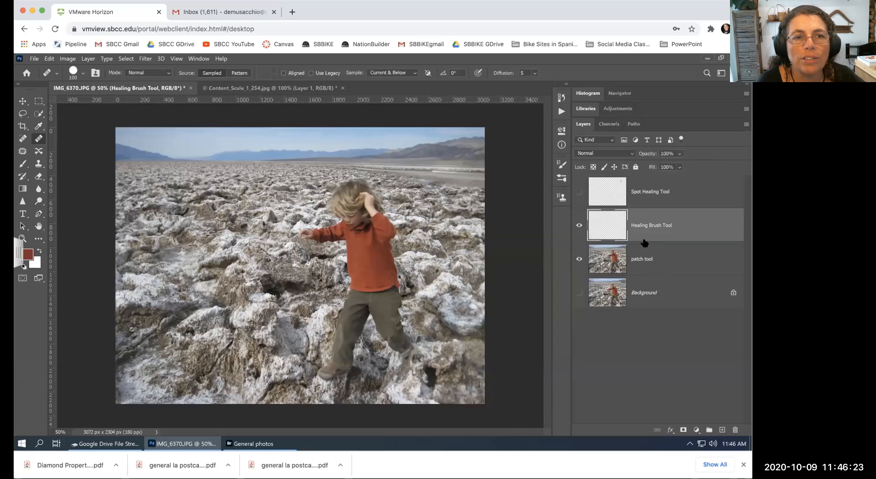
- Try to heal the pale streak along the distant shoreline with the Healing Brush, sampling the shore to its left
{"action": "scroll", "coordinate": [607, 227], "scroll_direction": "up", "scroll_amount": 2}
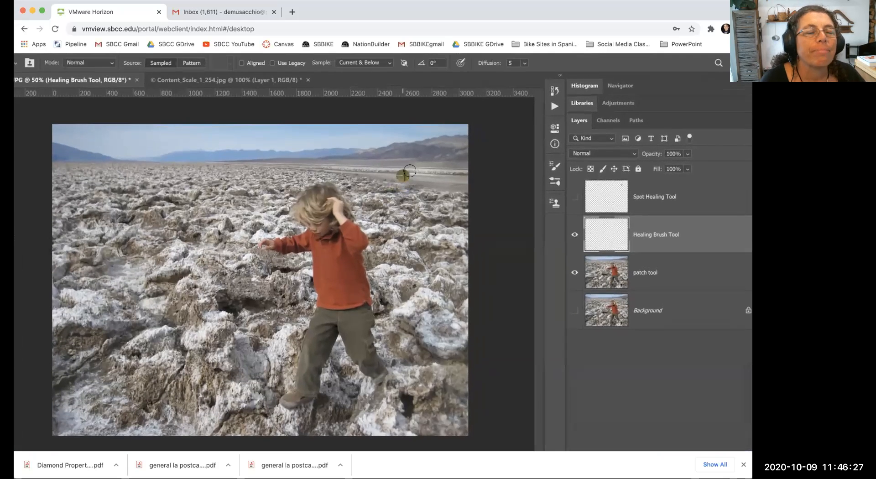
{"action": "scroll", "coordinate": [402, 173], "scroll_direction": "up", "scroll_amount": 5}
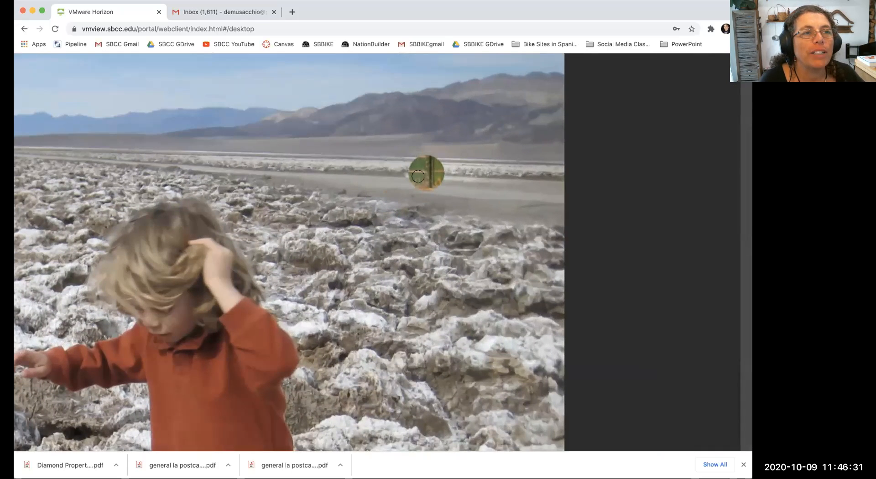
{"action": "scroll", "coordinate": [417, 177], "scroll_direction": "up", "scroll_amount": 2}
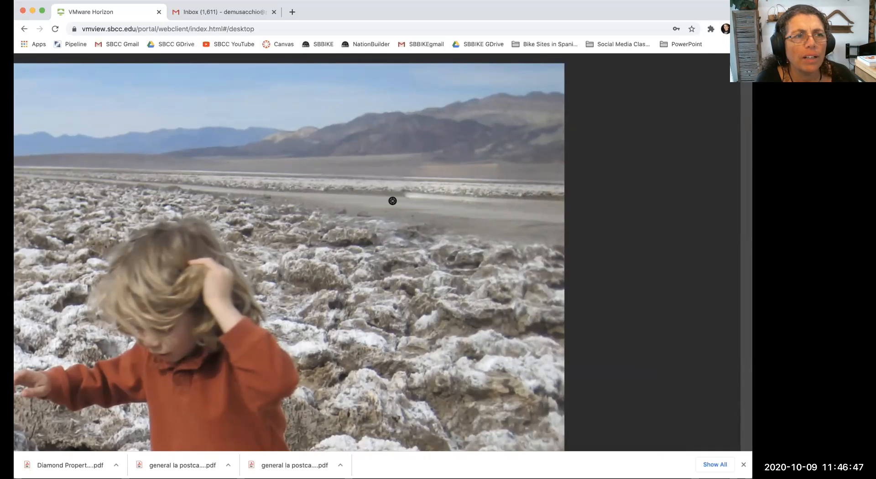
{"action": "left_click", "coordinate": [347, 189]}
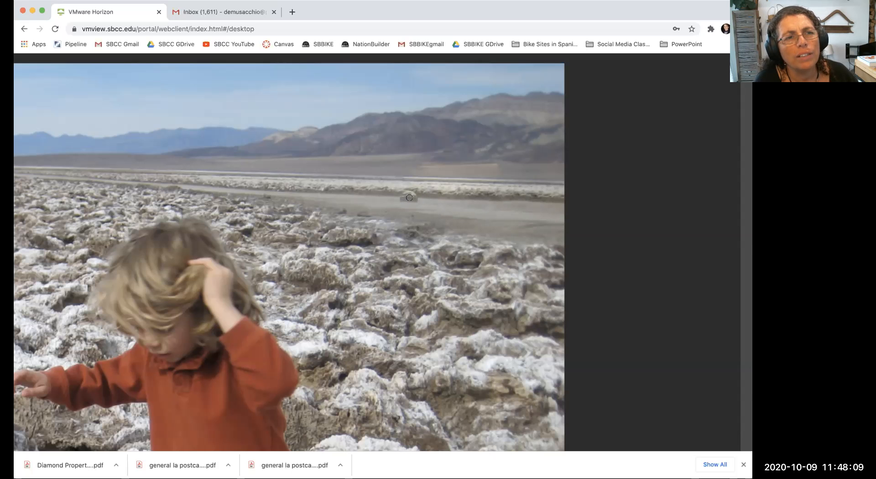
- Revert the document to the Layer Order history state, removing all Healing Brush strokes from the new layer
{"action": "scroll", "coordinate": [409, 198], "scroll_direction": "down", "scroll_amount": 5}
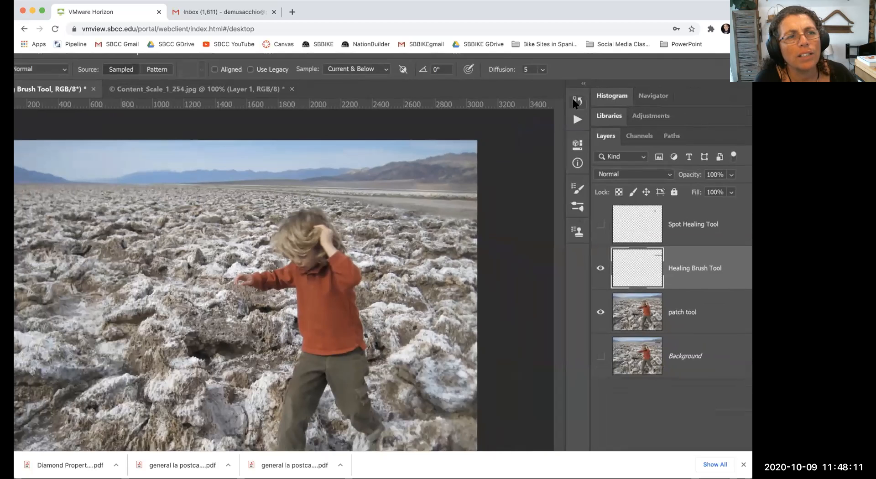
{"action": "left_click", "coordinate": [573, 99]}
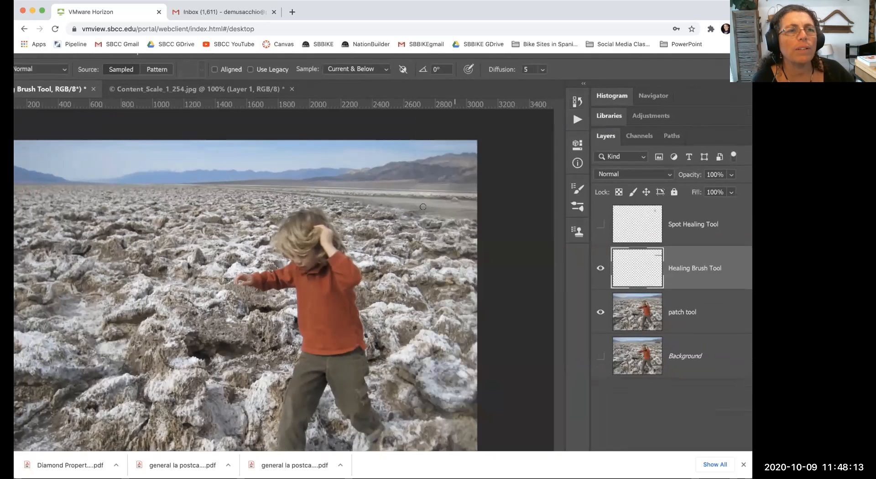
{"action": "scroll", "coordinate": [426, 214], "scroll_direction": "down", "scroll_amount": 2}
{"action": "scroll", "coordinate": [432, 221], "scroll_direction": "down", "scroll_amount": 2}
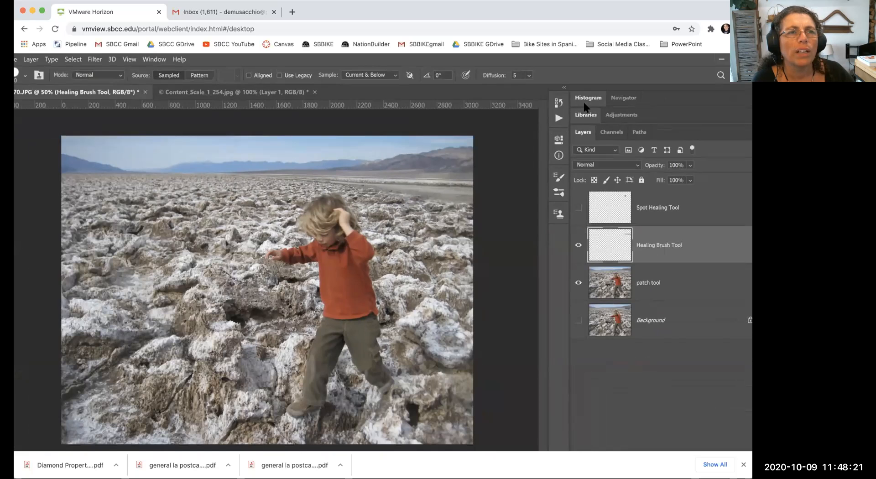
{"action": "left_click", "coordinate": [557, 104]}
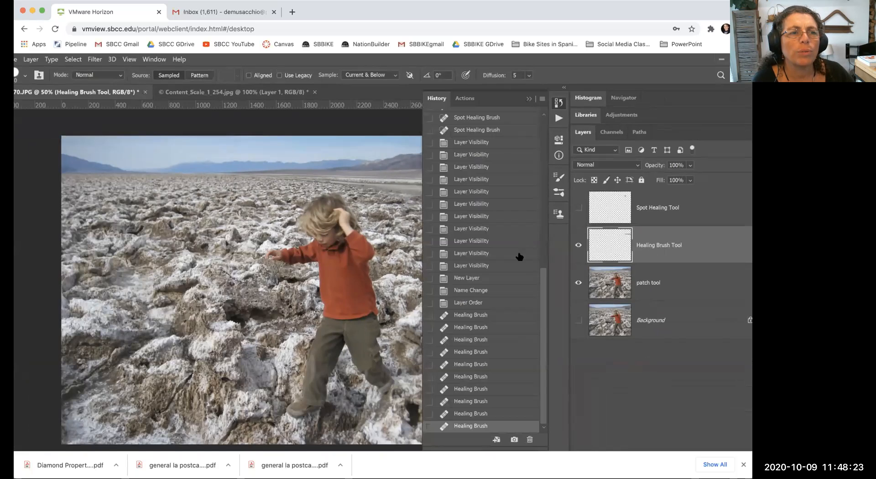
{"action": "scroll", "coordinate": [540, 276], "scroll_direction": "down", "scroll_amount": 2}
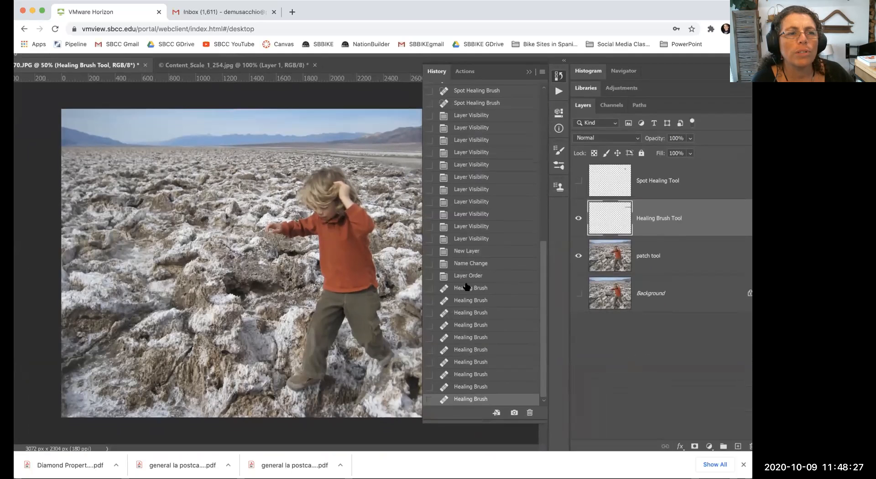
{"action": "left_click", "coordinate": [491, 276]}
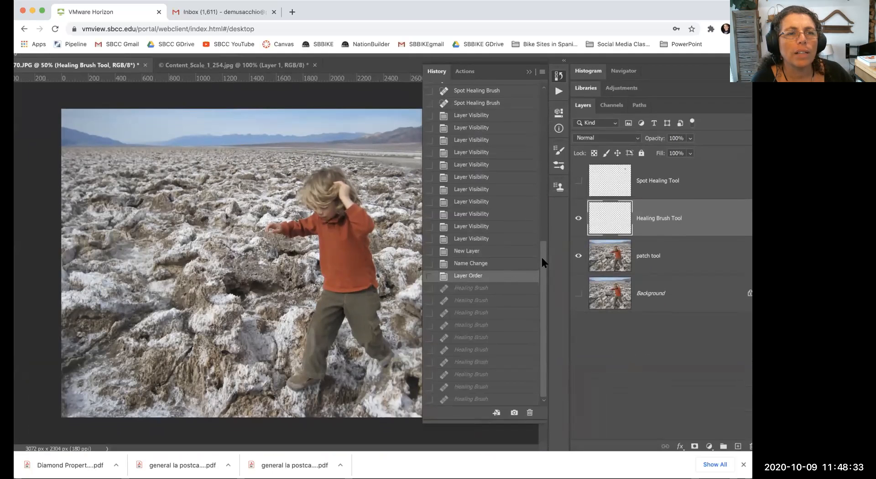
{"action": "scroll", "coordinate": [544, 227], "scroll_direction": "up", "scroll_amount": 2}
{"action": "left_click", "coordinate": [558, 75]}
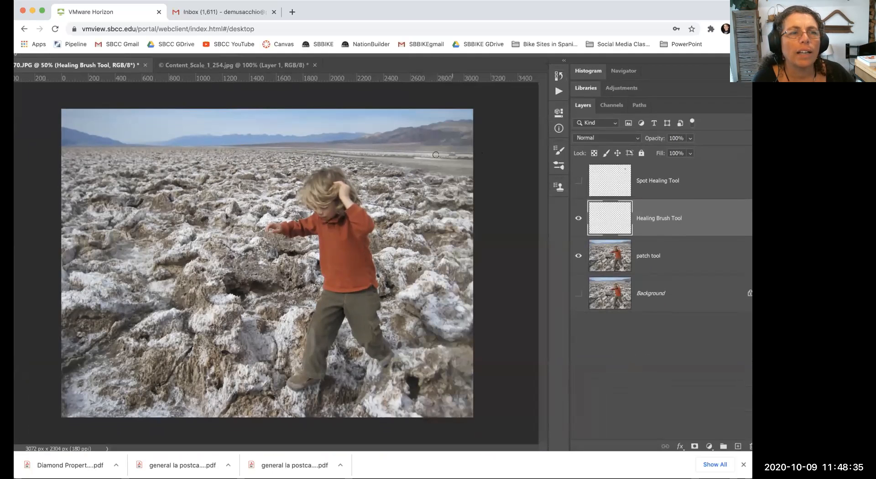
- Sample the shoreline left of the pale streak and paint over the streak to the image's right edge with the Healing Brush
{"action": "scroll", "coordinate": [431, 164], "scroll_direction": "up", "scroll_amount": 8}
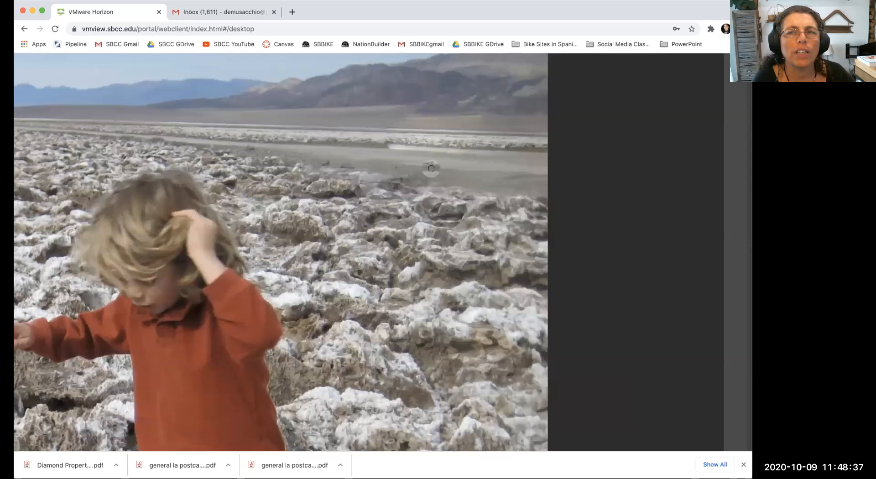
{"action": "scroll", "coordinate": [549, 215], "scroll_direction": "down", "scroll_amount": 3}
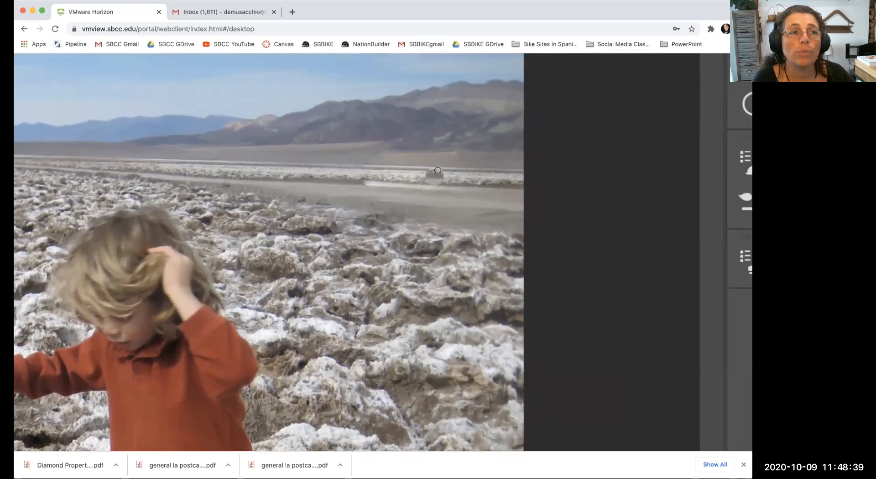
{"action": "scroll", "coordinate": [549, 215], "scroll_direction": "right", "scroll_amount": 1}
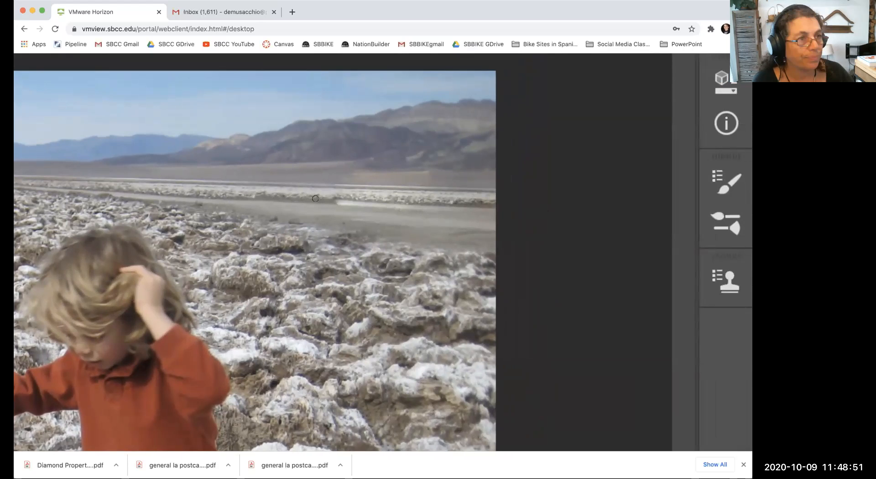
{"action": "left_click_drag", "start_coordinate": [337, 203], "coordinate": [344, 204]}
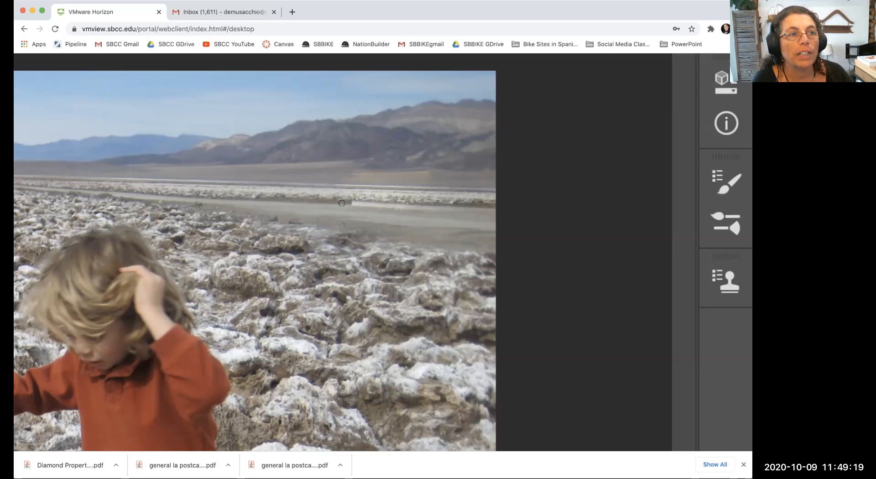
{"action": "mouse_move", "coordinate": [348, 203]}
{"action": "left_mouse_down"}
{"action": "mouse_move", "coordinate": [456, 209]}
{"action": "mouse_move", "coordinate": [412, 207]}
{"action": "left_mouse_up"}
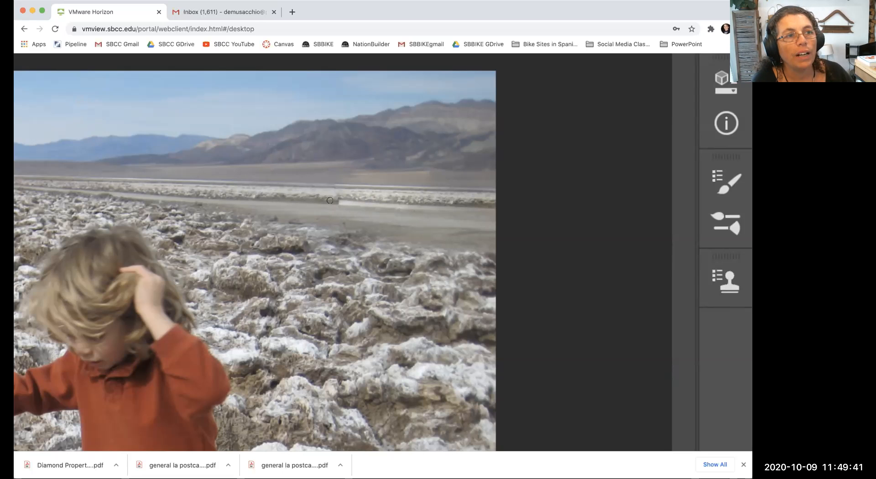
{"action": "left_click_drag", "start_coordinate": [335, 201], "coordinate": [381, 204]}
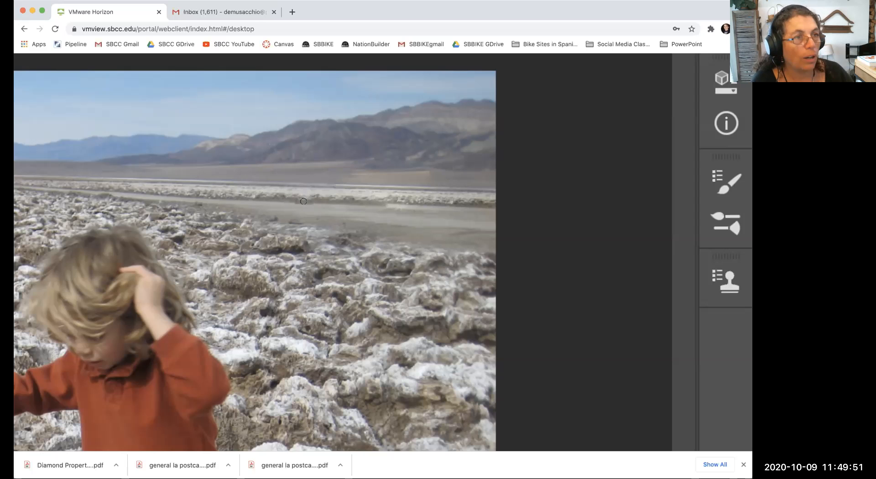
{"action": "left_click", "coordinate": [321, 203], "text": "alt"}
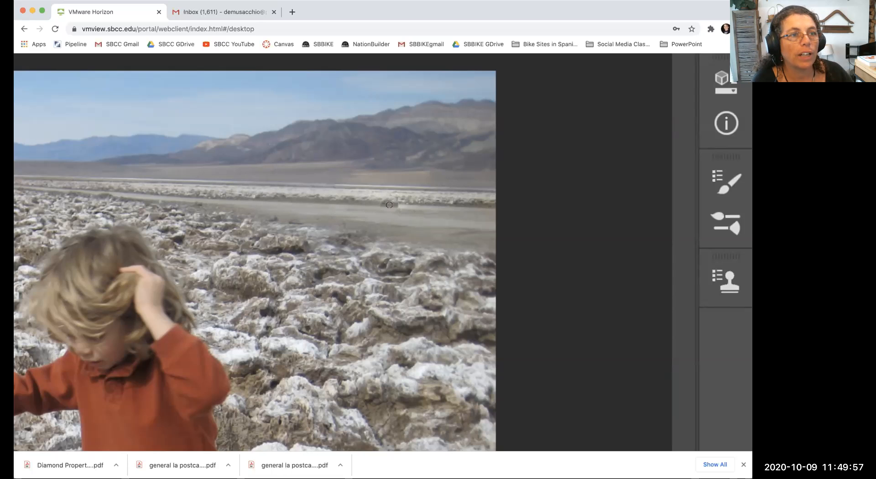
{"action": "left_click_drag", "start_coordinate": [392, 206], "coordinate": [492, 208]}
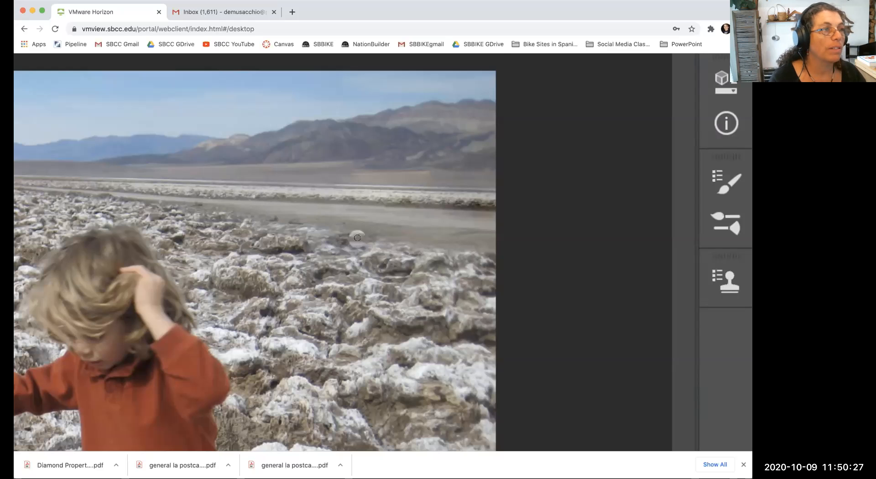
- Collapse the tool palette to a single column, and restore it to two columns
{"action": "scroll", "coordinate": [328, 223], "scroll_direction": "down", "scroll_amount": 4}
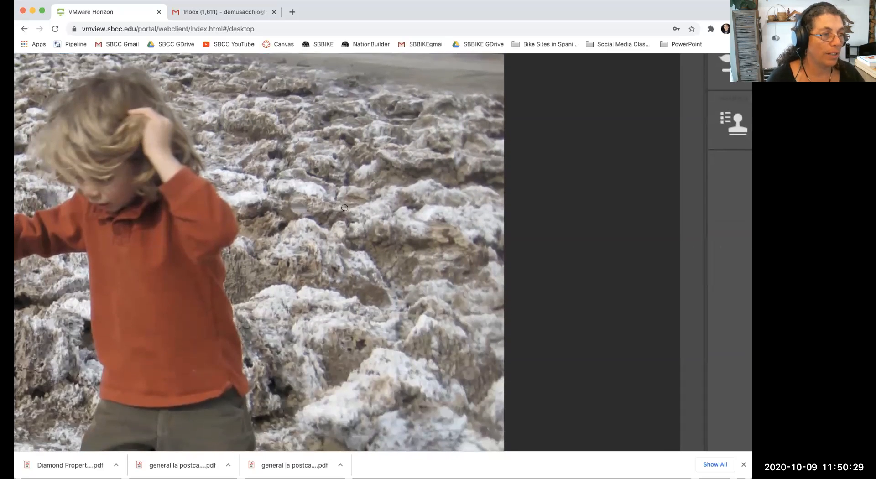
{"action": "scroll", "coordinate": [345, 207], "scroll_direction": "down", "scroll_amount": 5}
{"action": "scroll", "coordinate": [357, 206], "scroll_direction": "left", "scroll_amount": 3}
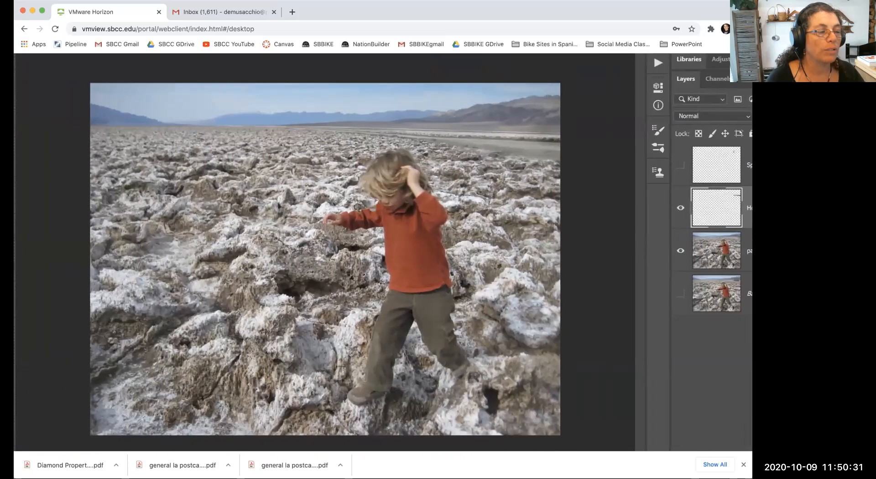
{"action": "scroll", "coordinate": [404, 185], "scroll_direction": "right", "scroll_amount": 2}
{"action": "scroll", "coordinate": [405, 184], "scroll_direction": "down", "scroll_amount": 1}
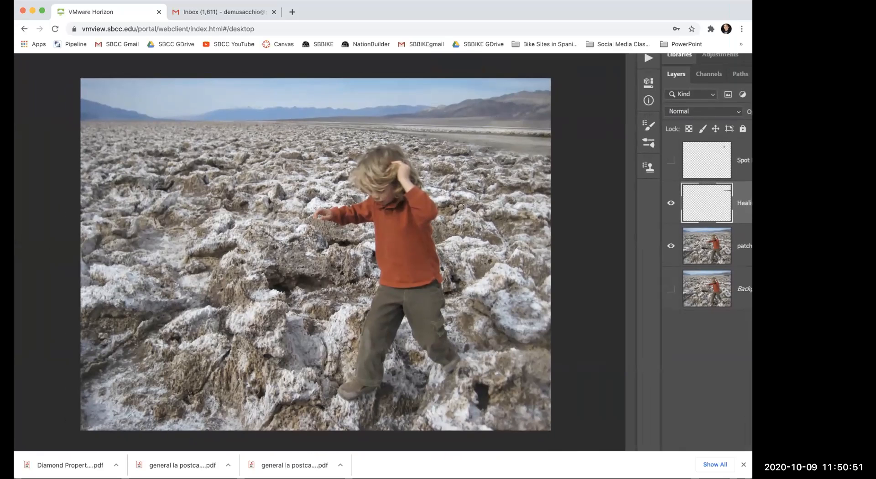
{"action": "scroll", "coordinate": [460, 206], "scroll_direction": "down", "scroll_amount": 3}
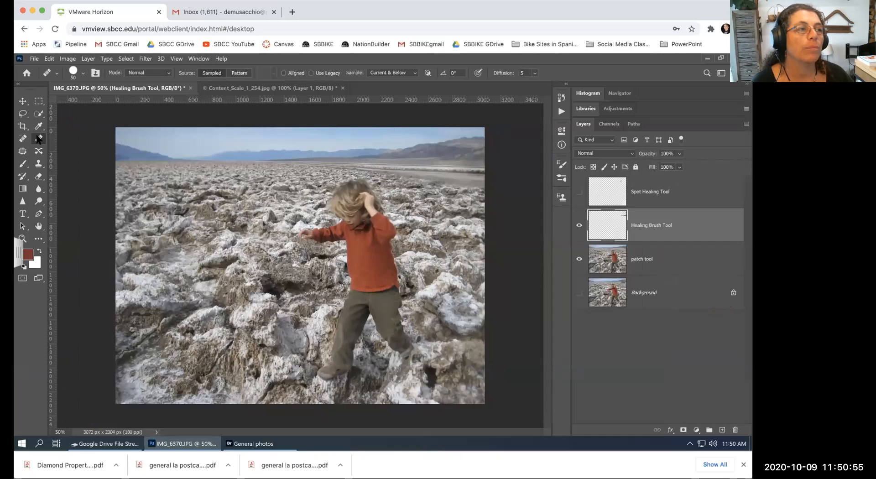
{"action": "left_click", "coordinate": [18, 84]}
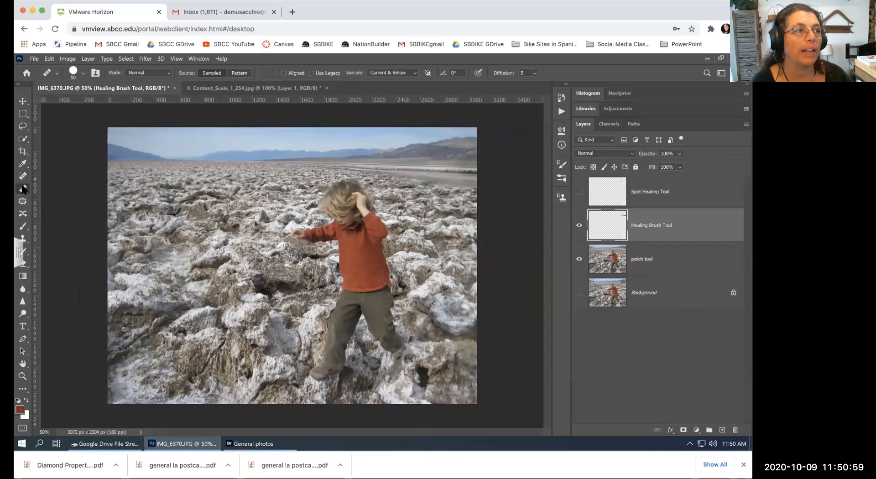
{"action": "left_click", "coordinate": [18, 85]}
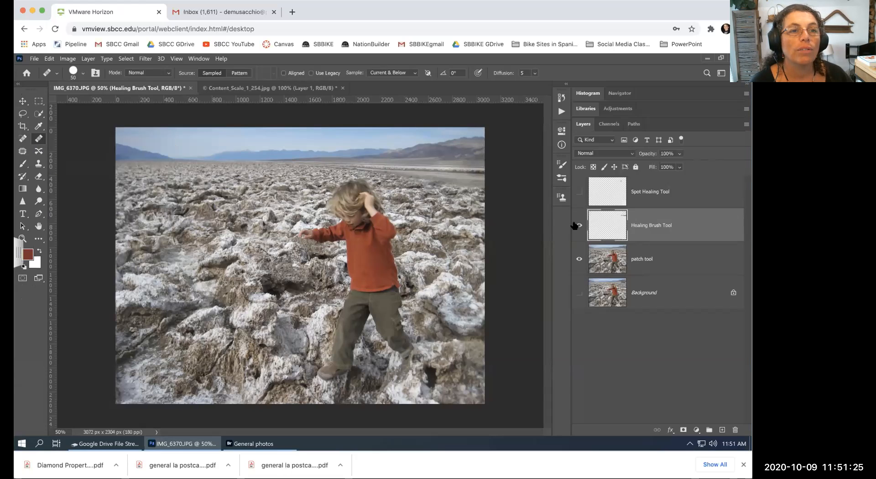
- Hide the patch tool layer to inspect the strokes on the Healing Brush Tool layer by themselves
{"action": "scroll", "coordinate": [455, 194], "scroll_direction": "up", "scroll_amount": 5}
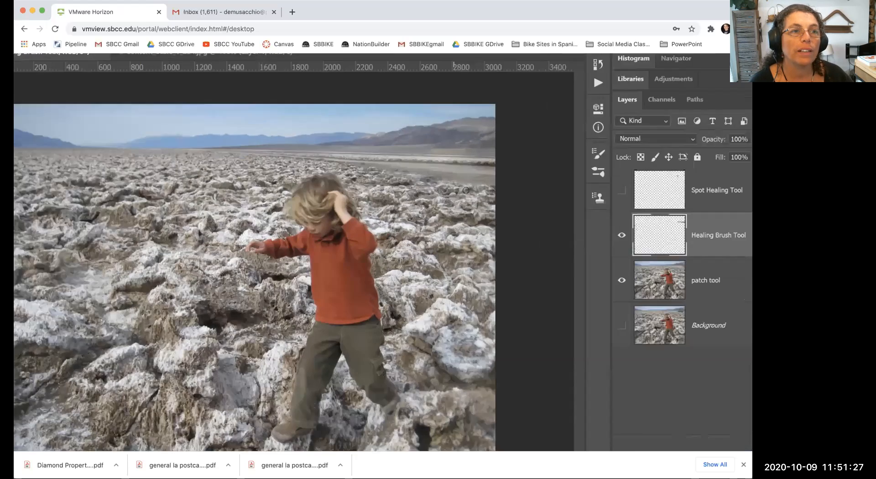
{"action": "scroll", "coordinate": [455, 194], "scroll_direction": "right", "scroll_amount": 3}
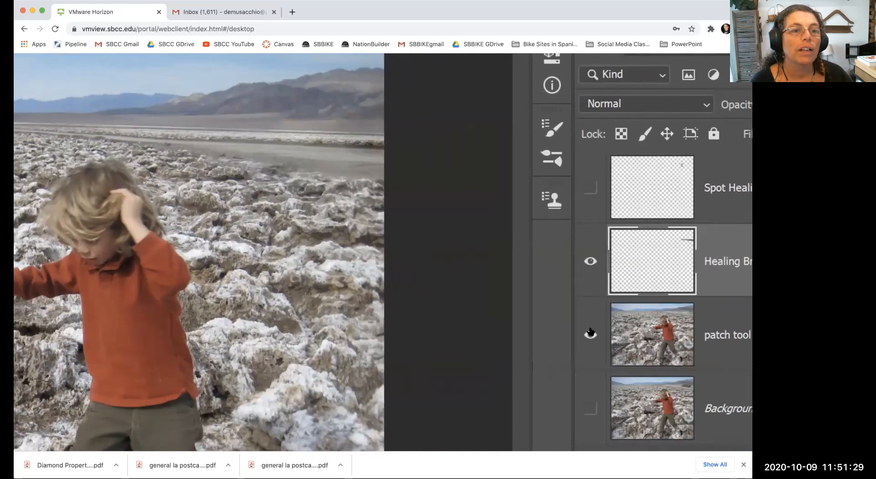
{"action": "left_click", "coordinate": [591, 335]}
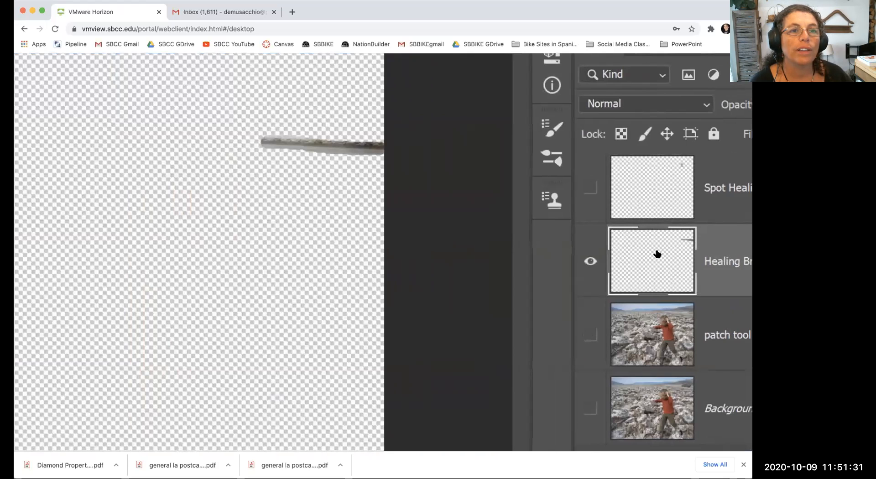
{"action": "scroll", "coordinate": [604, 262], "scroll_direction": "right", "scroll_amount": 3}
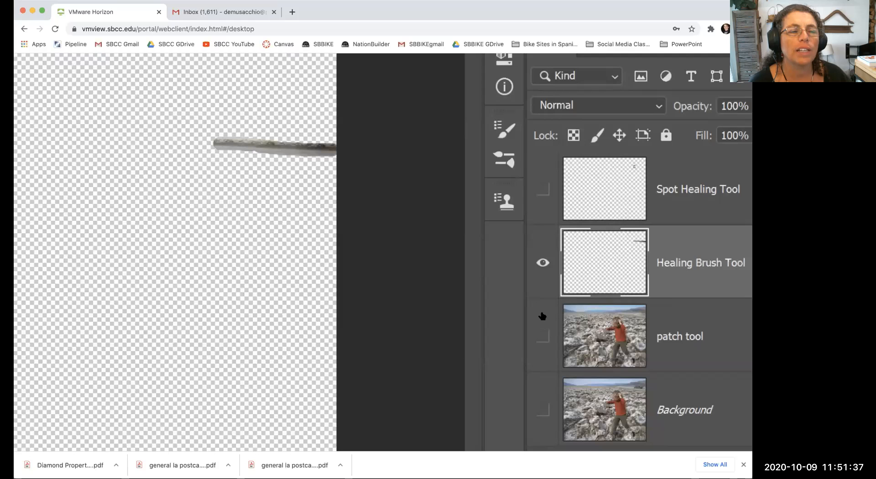
- Show the patch tool layer, and make the Healing Brush Tool layer active after undoing the stray move of the patch layer
{"action": "left_click", "coordinate": [542, 337]}
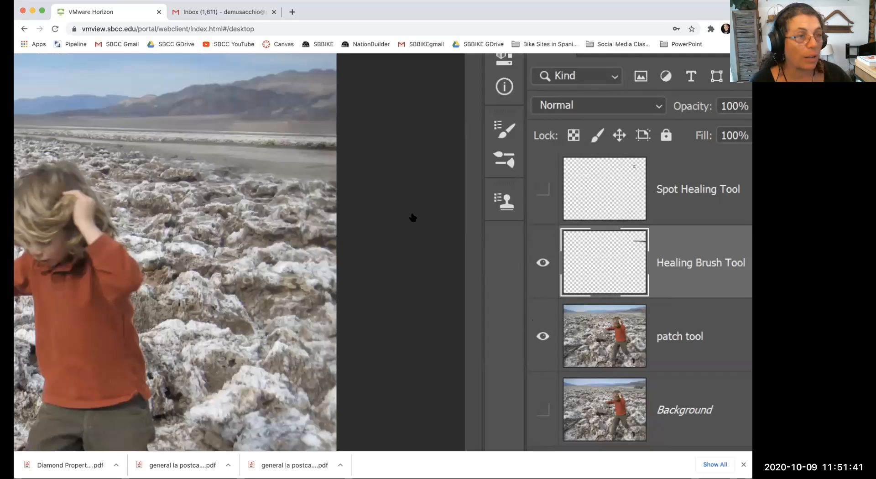
{"action": "left_click_drag", "start_coordinate": [287, 149], "coordinate": [285, 174]}
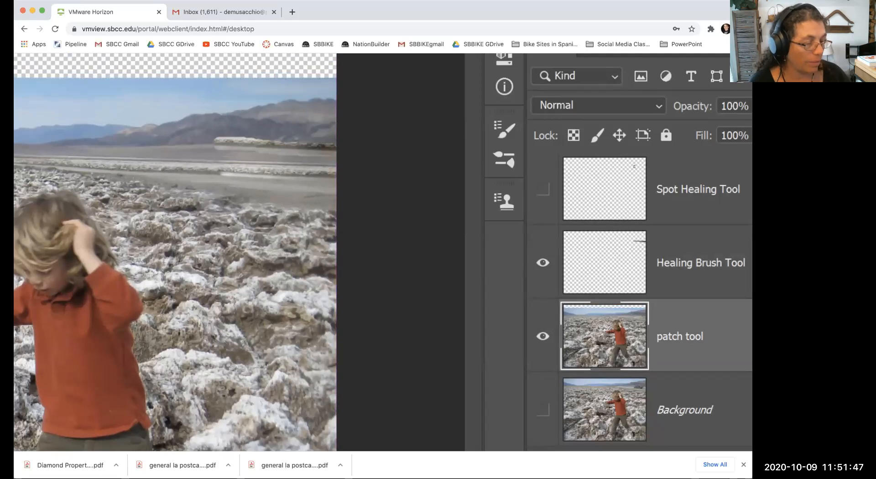
{"action": "key", "text": "ctrl+z"}
{"action": "left_click", "coordinate": [622, 256]}
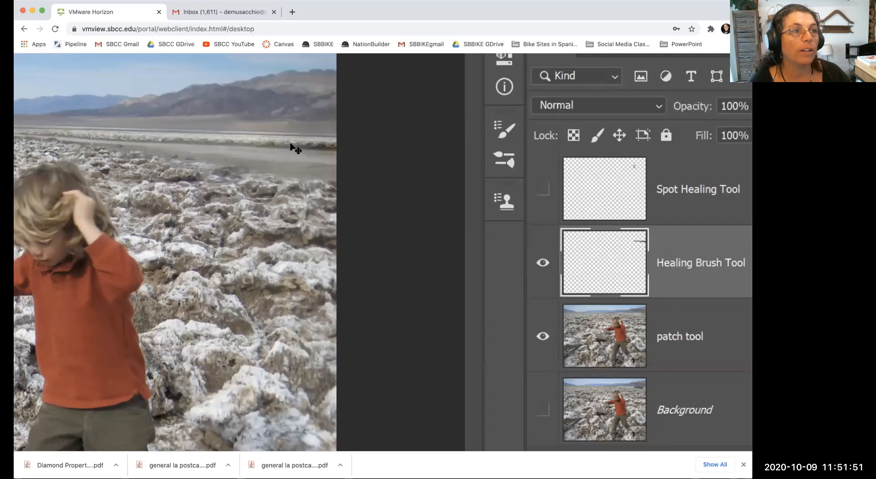
- Try moving the healed shoreline strokes up into the sky, undo the move, and switch the patch tool layer off and on
{"action": "mouse_move", "coordinate": [293, 142]}
{"action": "left_mouse_down"}
{"action": "mouse_move", "coordinate": [292, 158]}
{"action": "mouse_move", "coordinate": [256, 166]}
{"action": "mouse_move", "coordinate": [198, 109]}
{"action": "mouse_move", "coordinate": [106, 69]}
{"action": "left_mouse_up"}
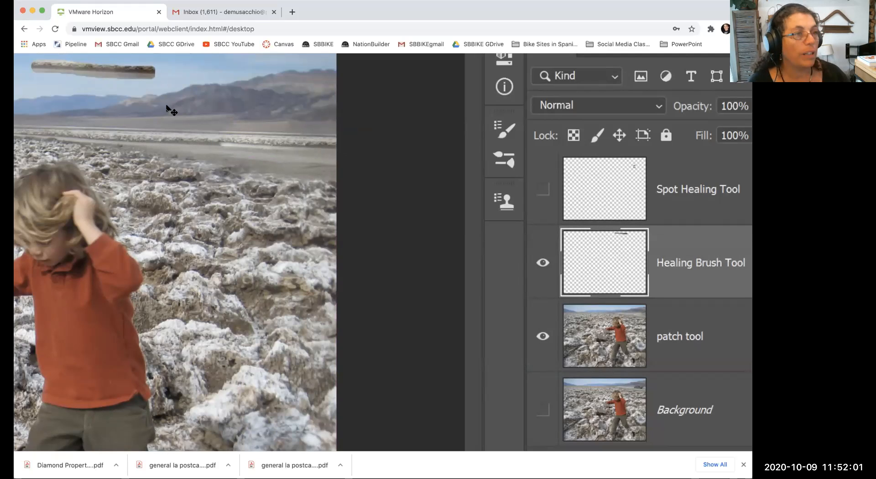
{"action": "key", "text": "ctrl+z"}
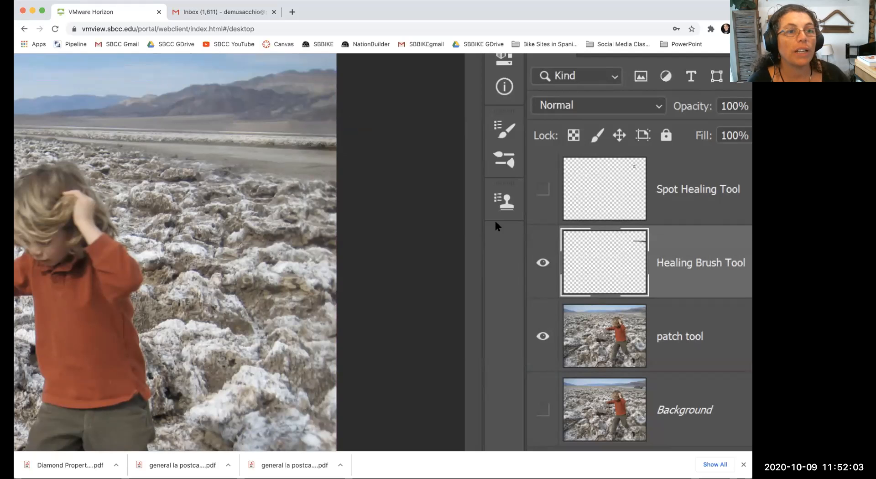
{"action": "left_click", "coordinate": [543, 336]}
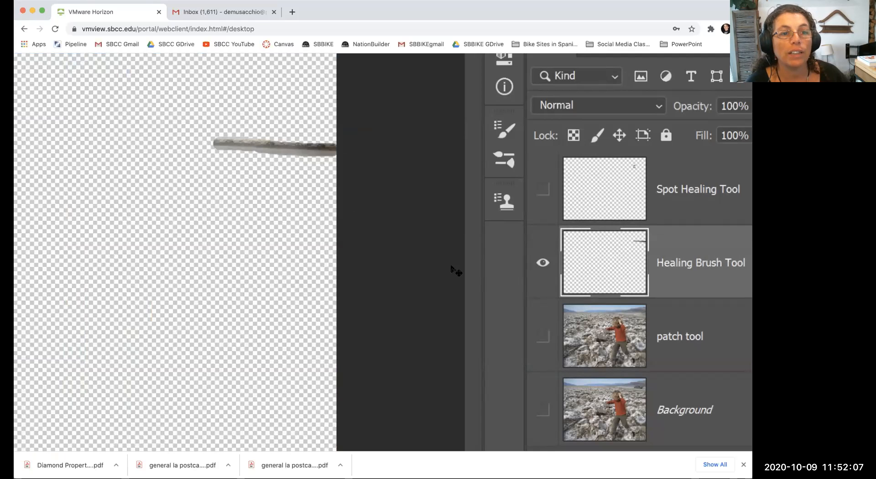
{"action": "left_click", "coordinate": [543, 336]}
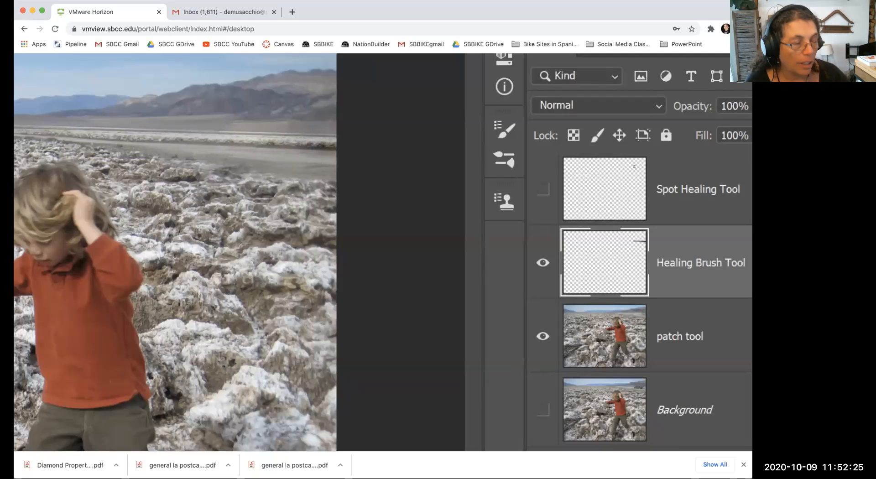
- Sample the plain above the shoreline and set the Healing Brush hardness to 61%
{"action": "left_click", "coordinate": [197, 121], "text": "alt"}
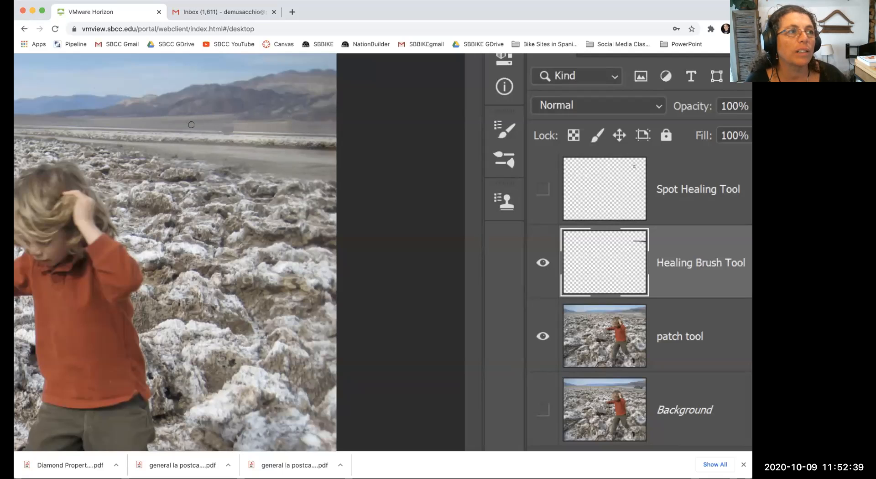
{"action": "scroll", "coordinate": [192, 128], "scroll_direction": "down", "scroll_amount": 3}
{"action": "key", "text": "super+minus"}
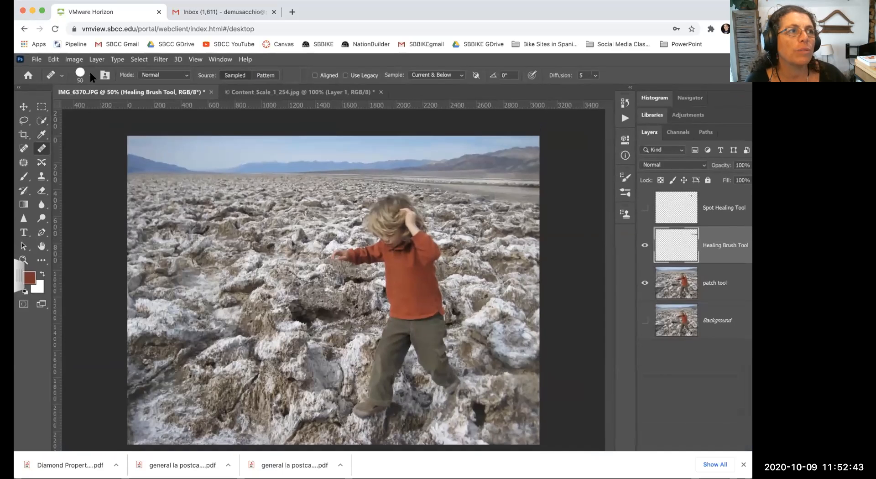
{"action": "left_click", "coordinate": [90, 75]}
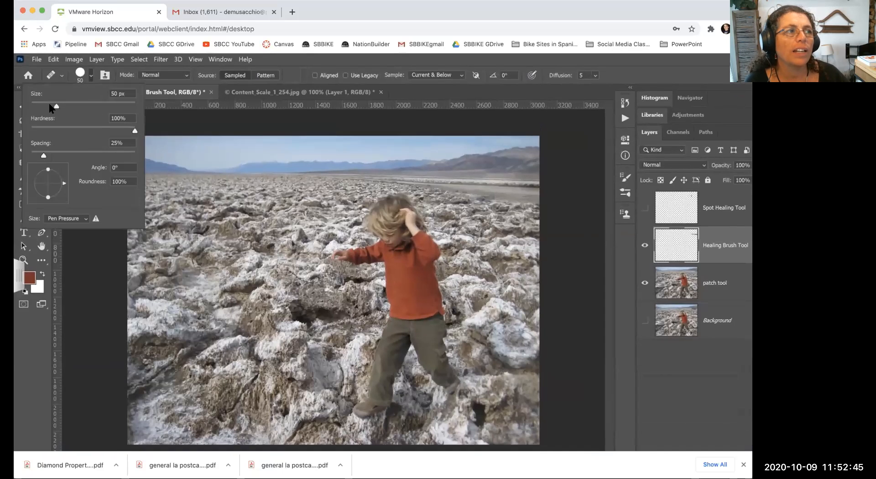
{"action": "left_click", "coordinate": [106, 125]}
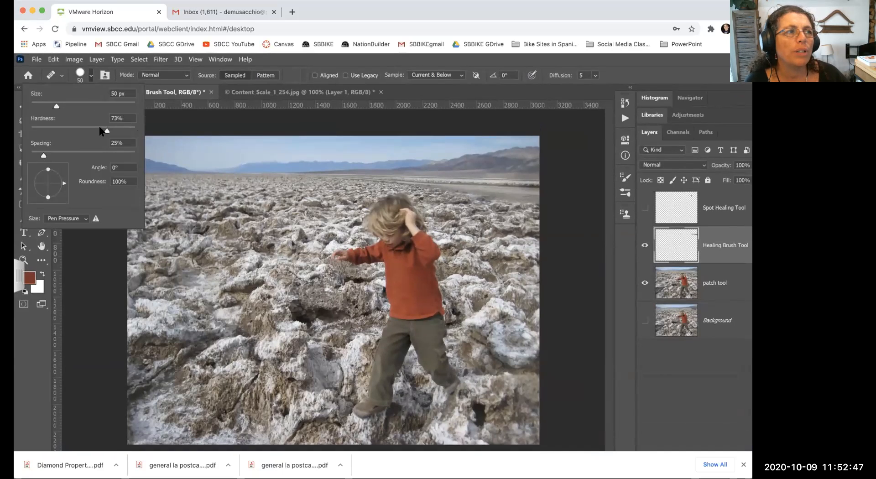
{"action": "left_click", "coordinate": [94, 126]}
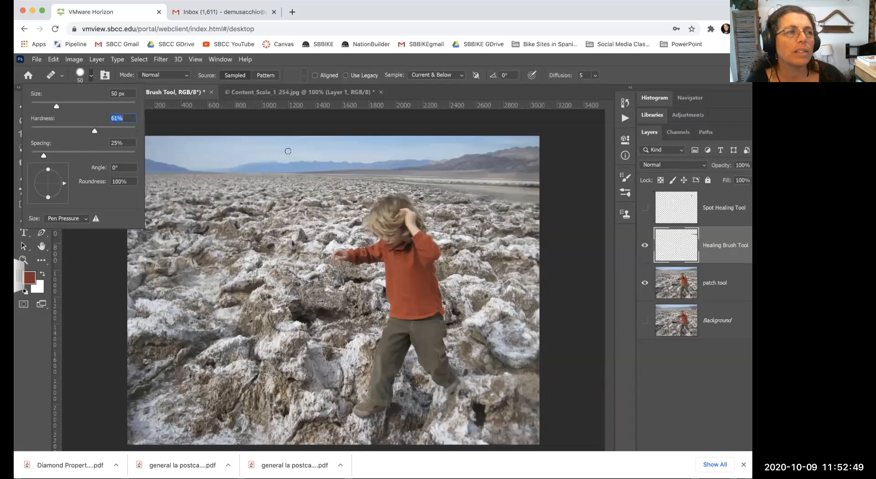
- Paint over the hazy band between the mountains and the shoreline, toward the photo's right edge, with the Healing Brush
{"action": "scroll", "coordinate": [440, 205], "scroll_direction": "up", "scroll_amount": 5}
{"action": "scroll", "coordinate": [456, 205], "scroll_direction": "up", "scroll_amount": 3}
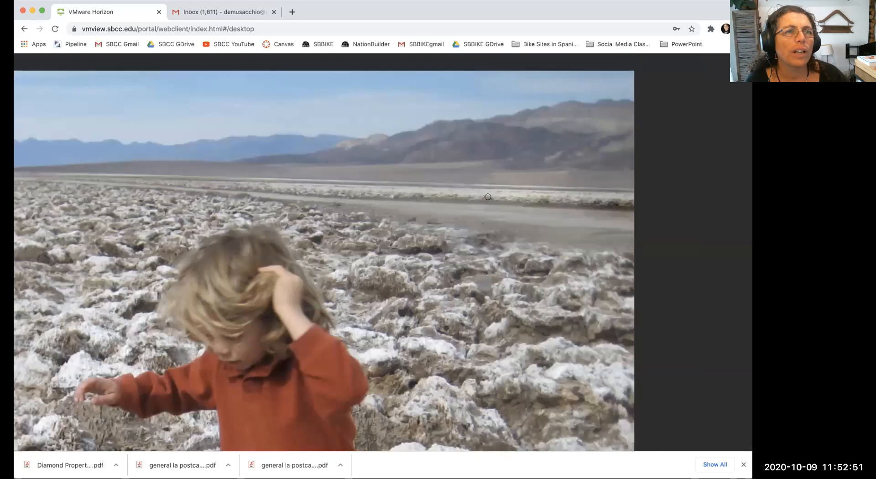
{"action": "scroll", "coordinate": [492, 207], "scroll_direction": "right", "scroll_amount": 1}
{"action": "scroll", "coordinate": [486, 208], "scroll_direction": "right", "scroll_amount": 1}
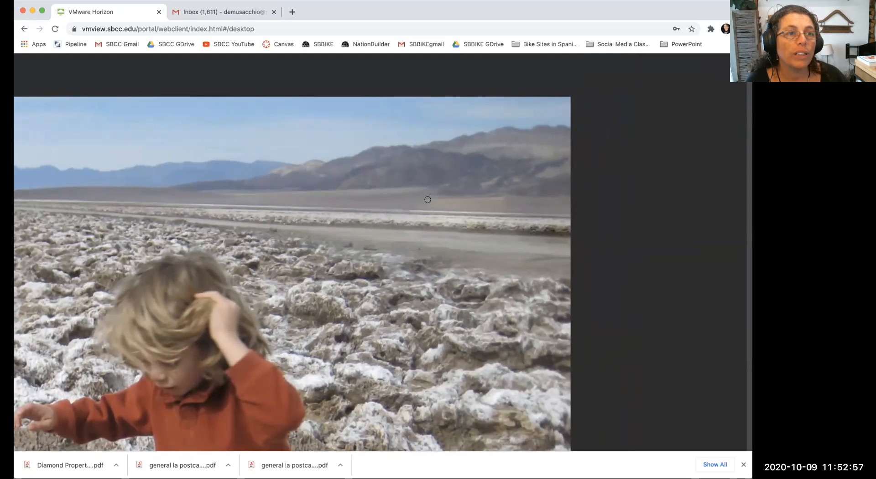
{"action": "left_click_drag", "start_coordinate": [433, 200], "coordinate": [439, 200]}
{"action": "key", "text": "z"}
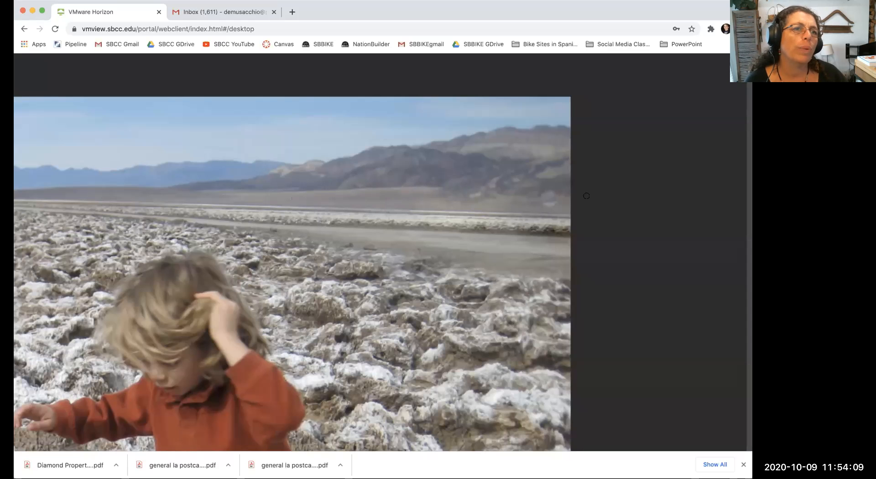
{"action": "scroll", "coordinate": [514, 206], "scroll_direction": "down", "scroll_amount": 5}
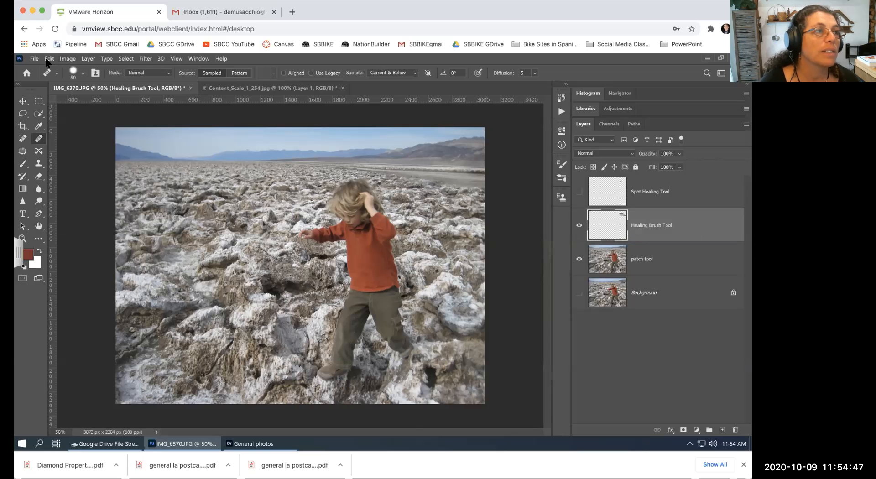
{"action": "left_click", "coordinate": [32, 57]}
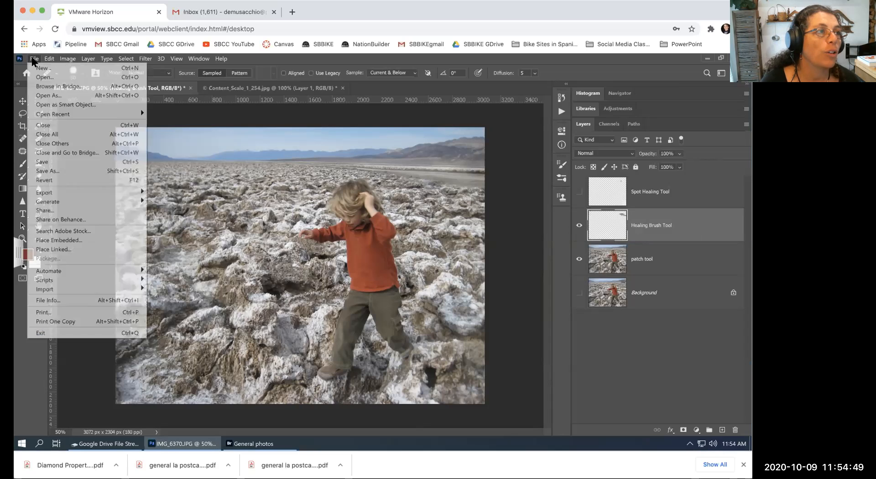
{"action": "left_click", "coordinate": [47, 171]}
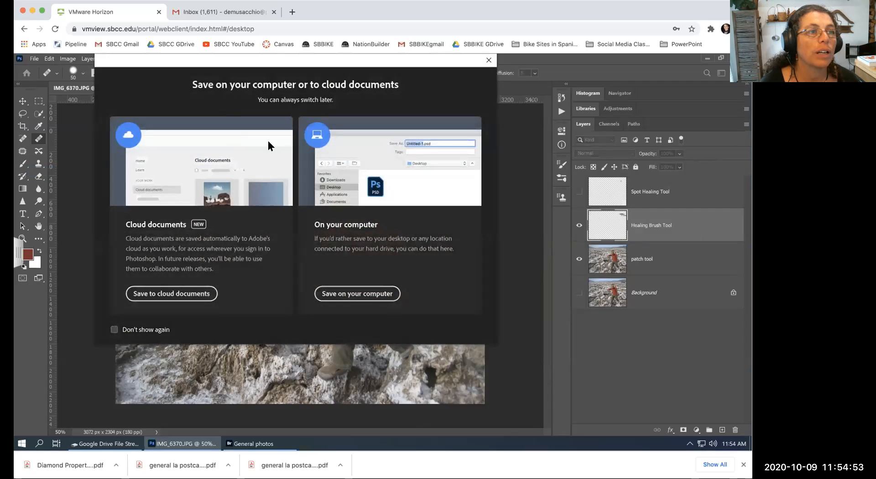
{"action": "left_click", "coordinate": [358, 295]}
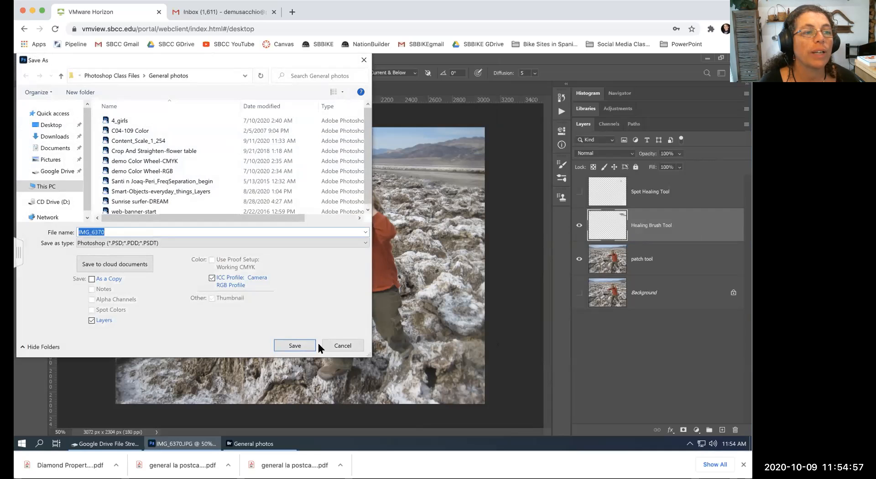
{"action": "left_click", "coordinate": [343, 342]}
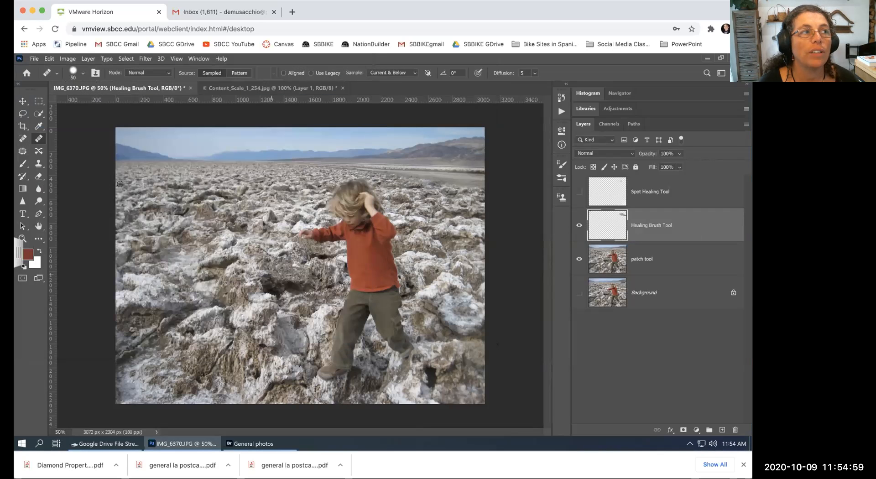
- Start saving the document on the computer, choosing the Google Drive folder My Drive > Photoshop My Class Files-Fall 2020
{"action": "left_click", "coordinate": [32, 58]}
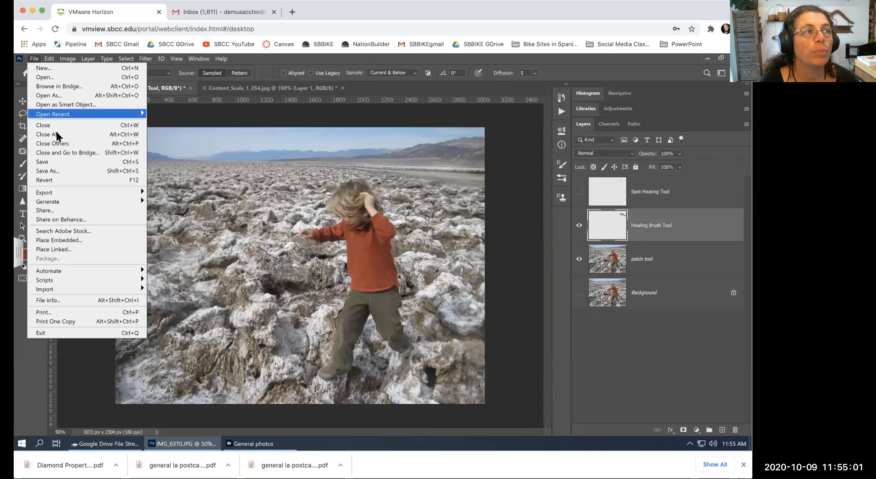
{"action": "left_click", "coordinate": [59, 170]}
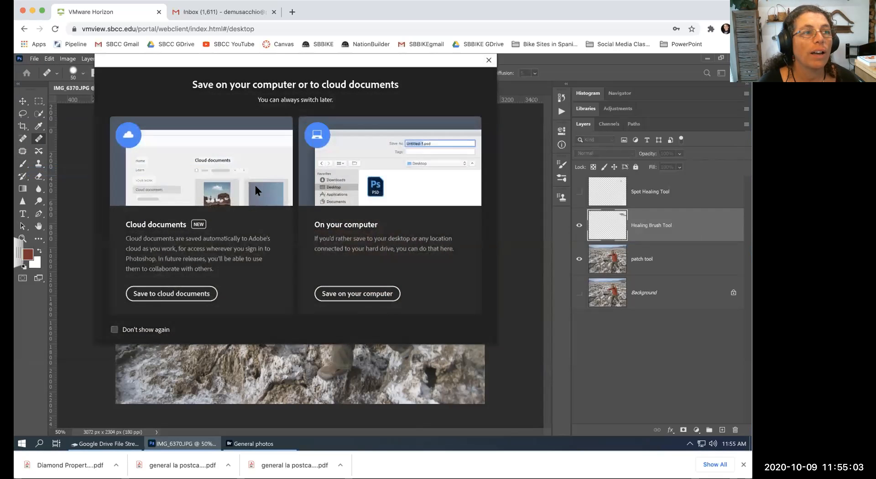
{"action": "left_click", "coordinate": [354, 293]}
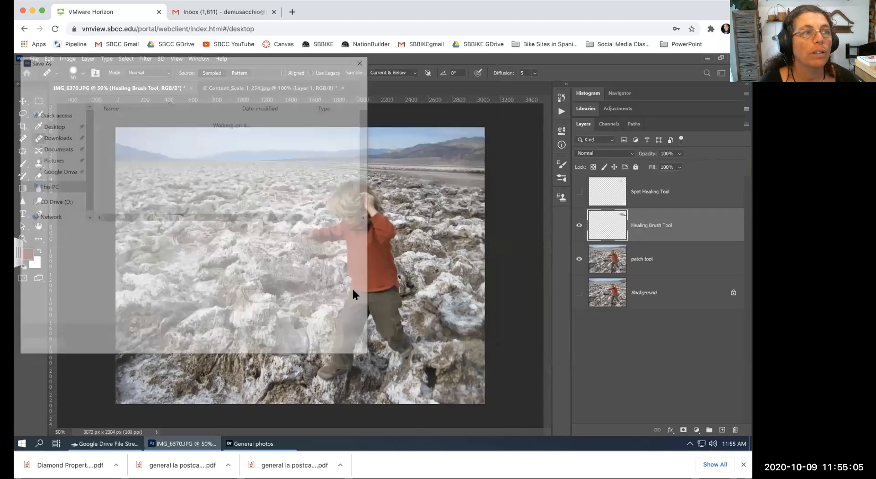
{"action": "left_click", "coordinate": [56, 171]}
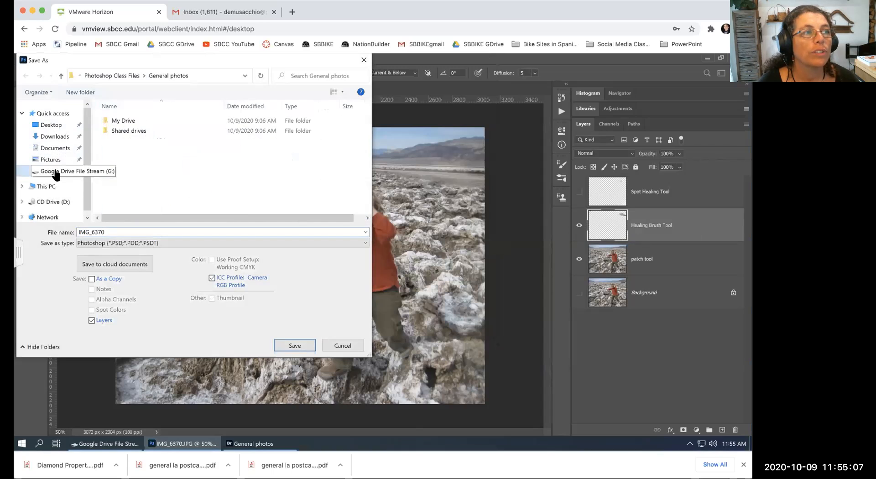
{"action": "double_click", "coordinate": [115, 120]}
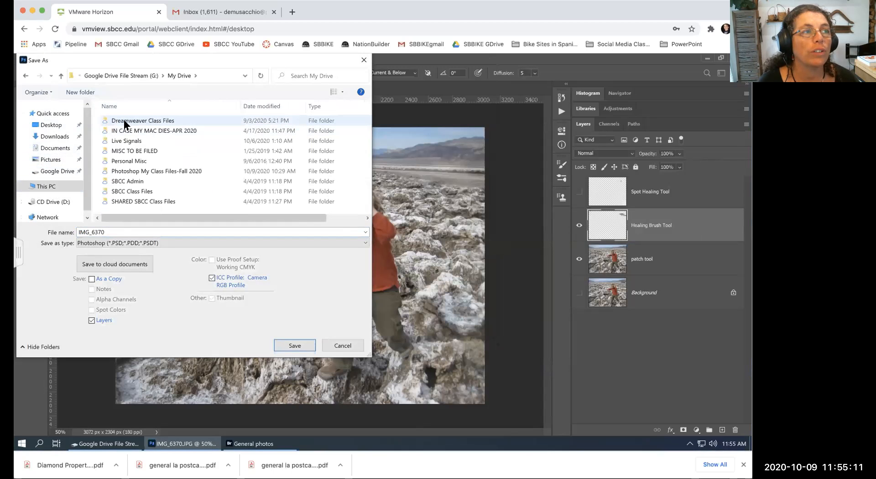
{"action": "double_click", "coordinate": [119, 171]}
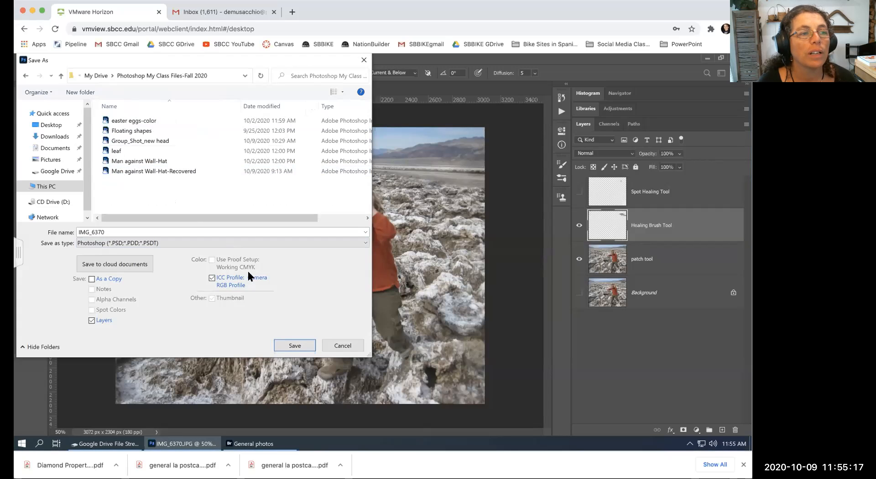
- Name the file "IMG_6370-patch and retouching" and save it as a Photoshop document with layers
{"action": "double_click", "coordinate": [98, 232]}
{"action": "left_click", "coordinate": [113, 232]}
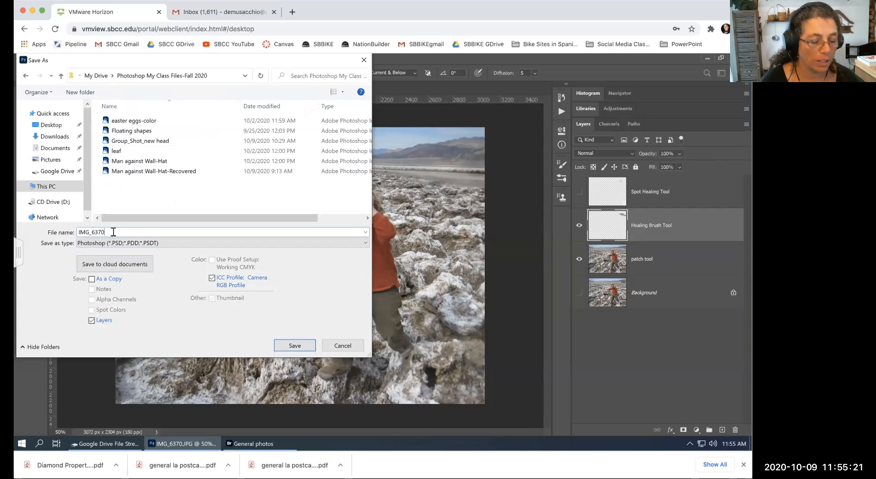
{"action": "type", "text": "-pa"}
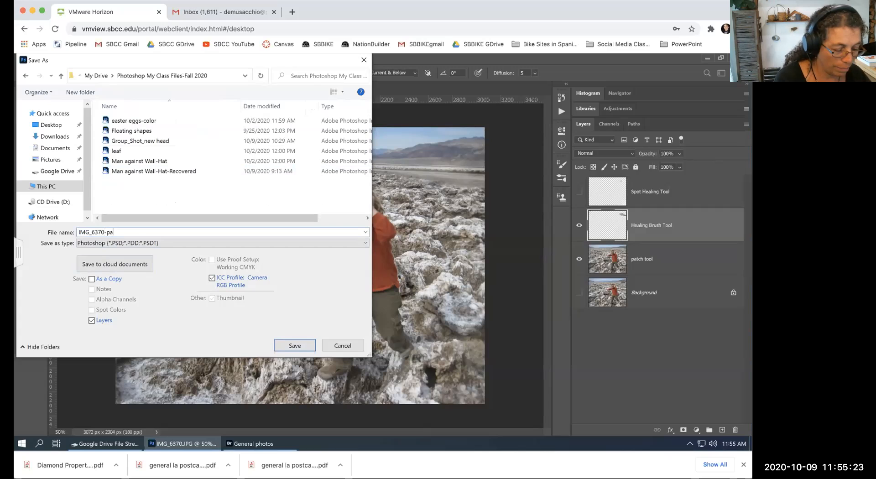
{"action": "type", "text": "tch and retouching"}
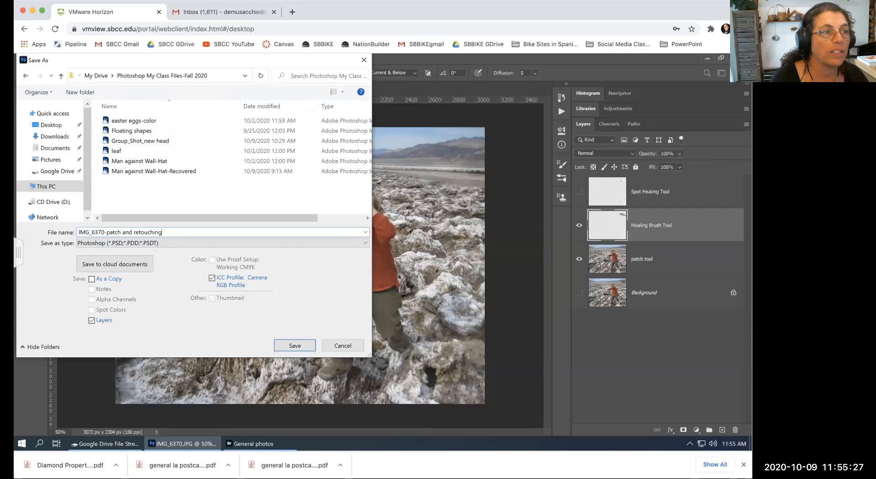
{"action": "left_click", "coordinate": [299, 342]}
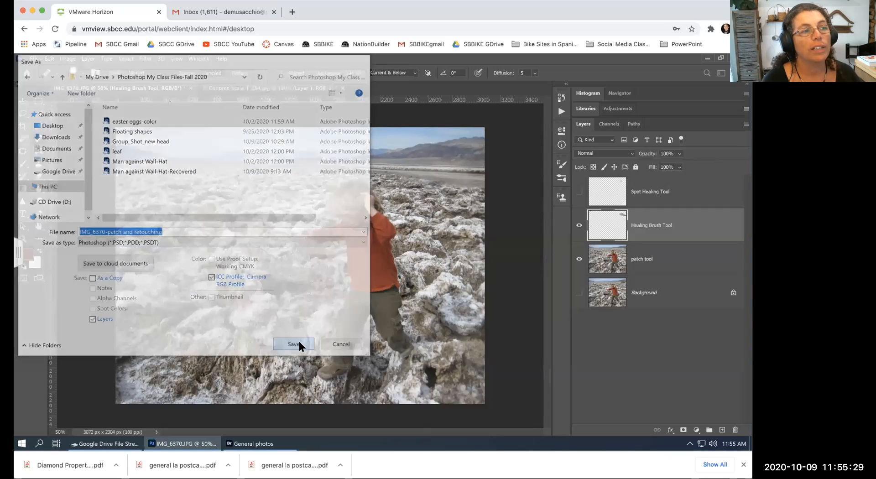
{"action": "left_click", "coordinate": [440, 135]}
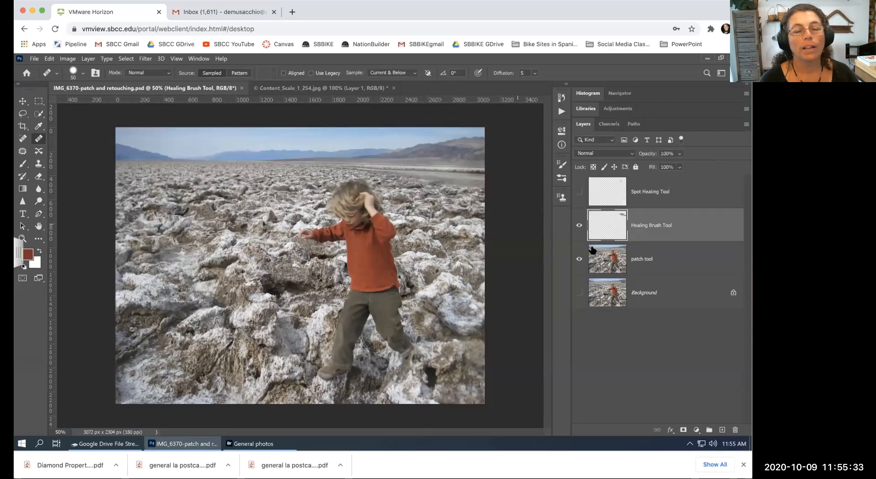
- Make the patch tool layer active in the saved document, keeping it visible
{"action": "left_click", "coordinate": [662, 261]}
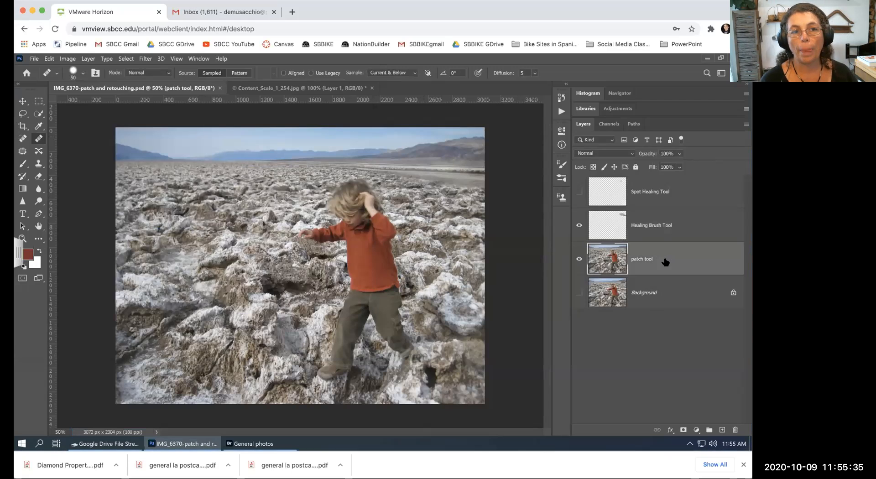
{"action": "left_click", "coordinate": [580, 260]}
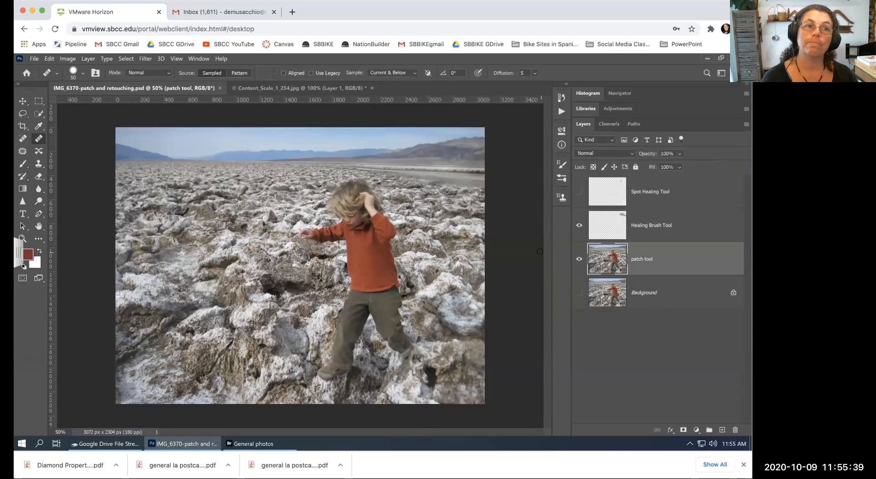
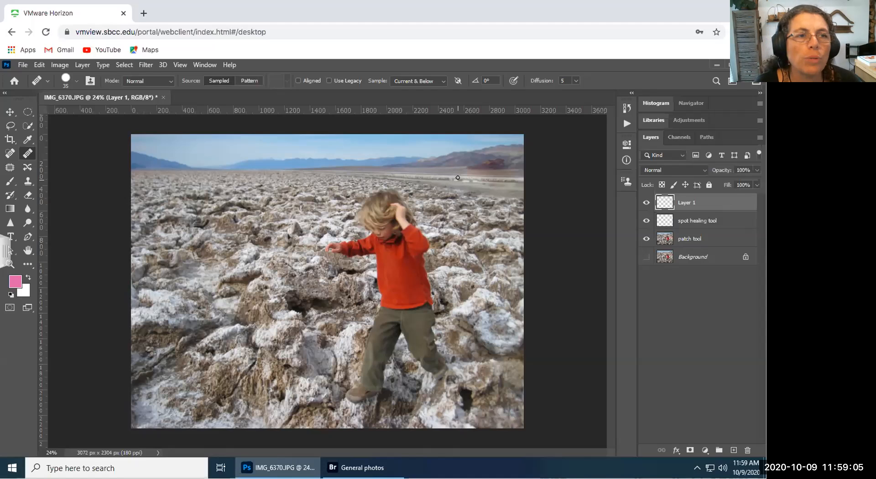
- Increase the Healing Brush size to 70 px for working on Layer 1 of IMG_6370.JPG
{"action": "key", "text": "bracketright"}
{"action": "key", "text": "bracketright"}
{"action": "key", "text": "bracketright"}
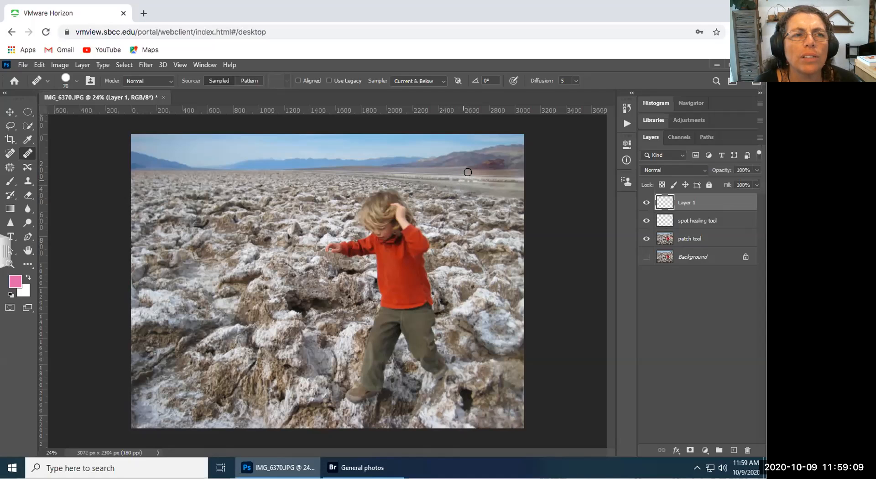
- Try a 125 px Healing Brush over the shoreline below the reddish hill, sampling the boy's red shirt and his trousers as sources
{"action": "key", "text": "bracketright"}
{"action": "key", "text": "bracketright"}
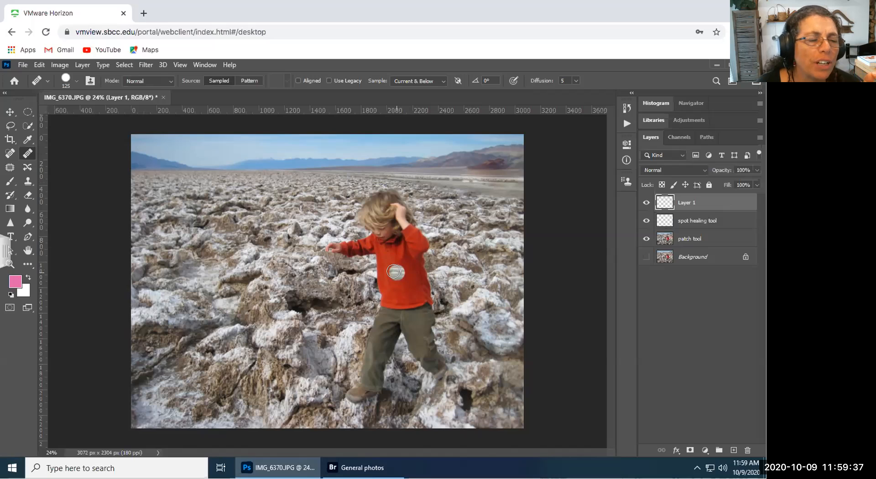
{"action": "key", "text": "alt"}
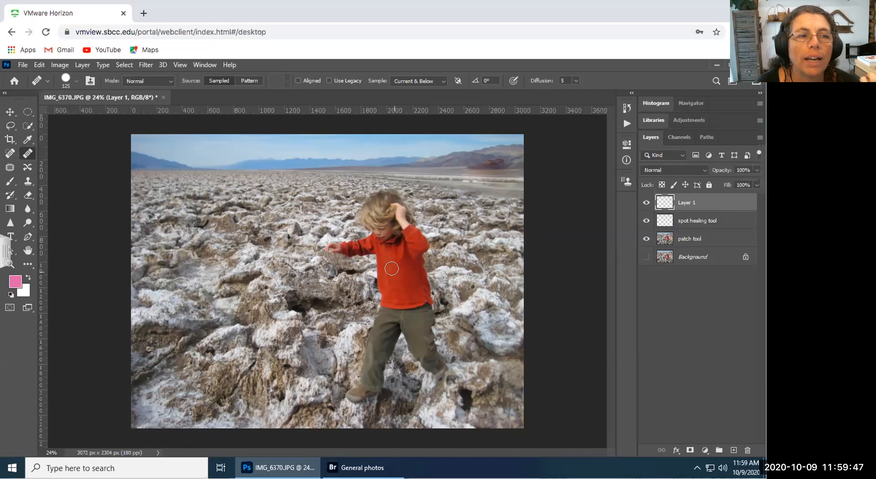
{"action": "left_click", "coordinate": [428, 221]}
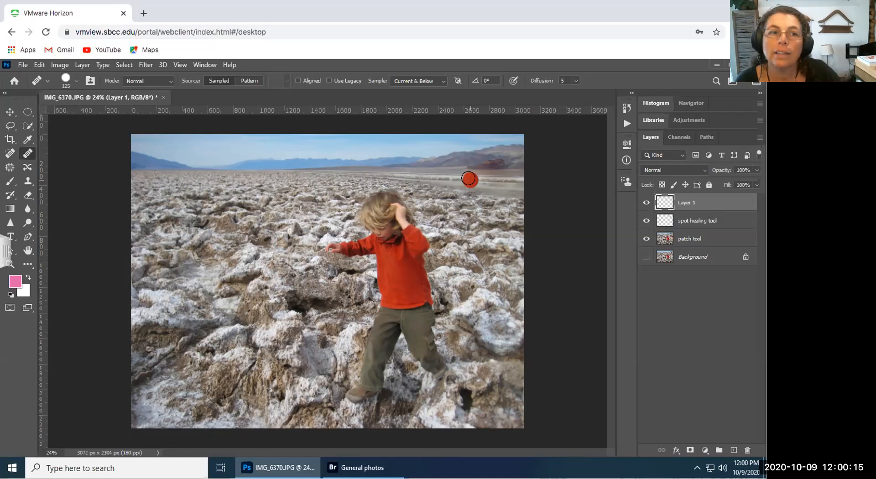
{"action": "left_click", "coordinate": [412, 321], "text": "alt"}
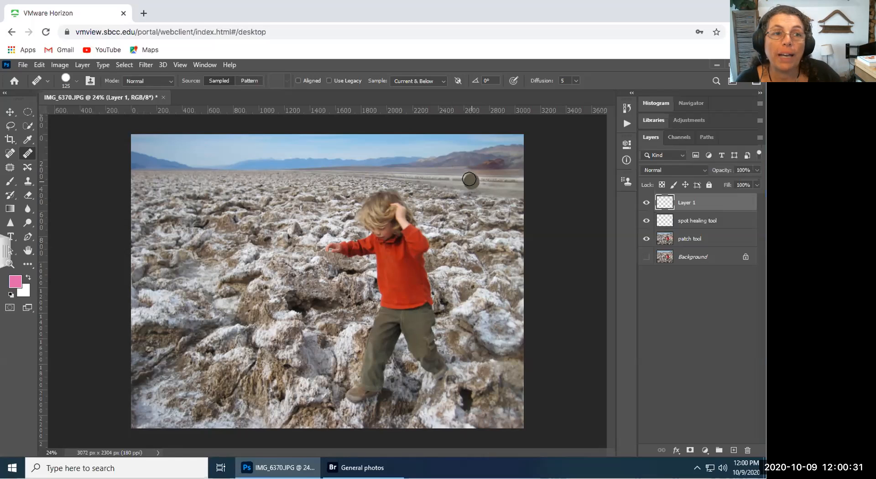
{"action": "left_click_drag", "start_coordinate": [462, 176], "coordinate": [482, 178]}
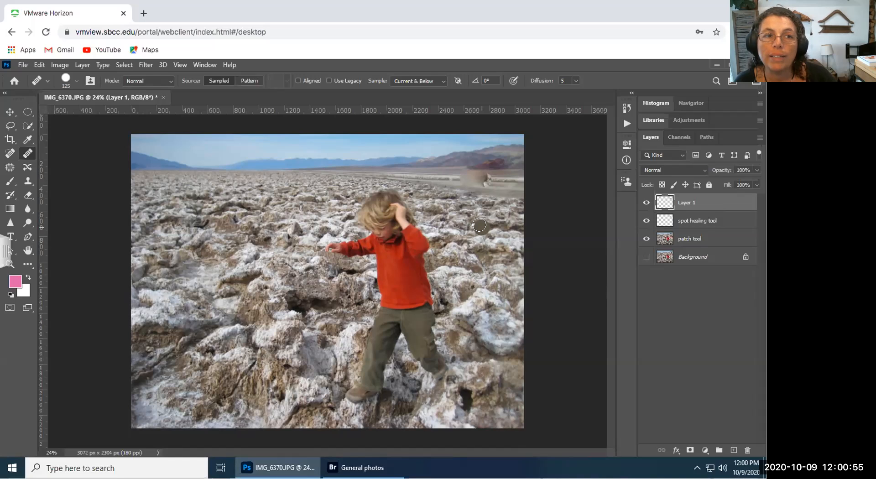
- Reset the foreground and background colours to the default black and white
{"action": "left_click", "coordinate": [482, 227]}
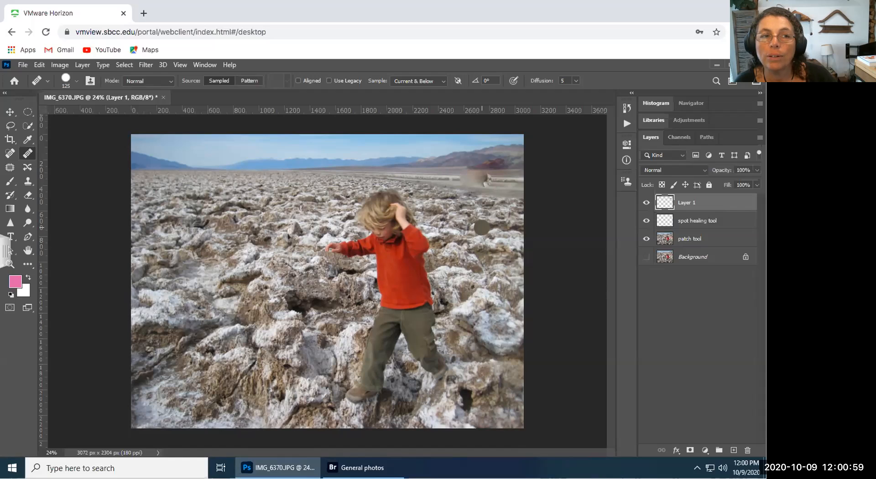
{"action": "key", "text": "d"}
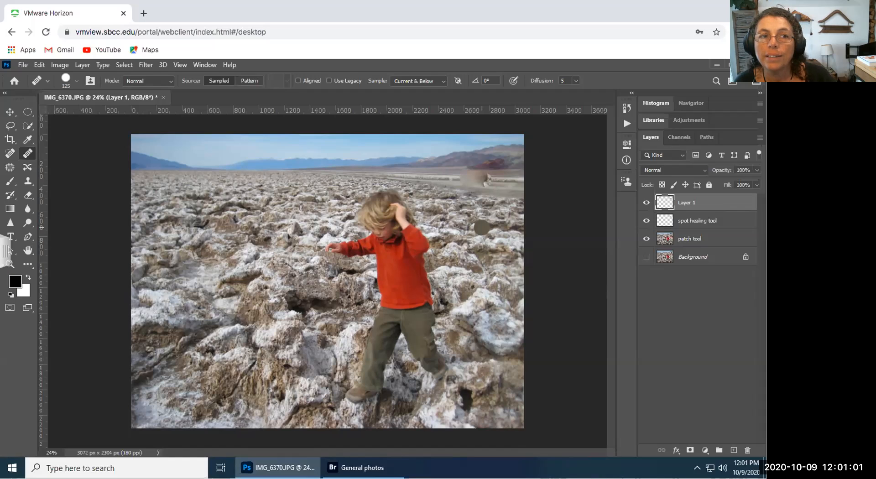
{"action": "left_click", "coordinate": [482, 227]}
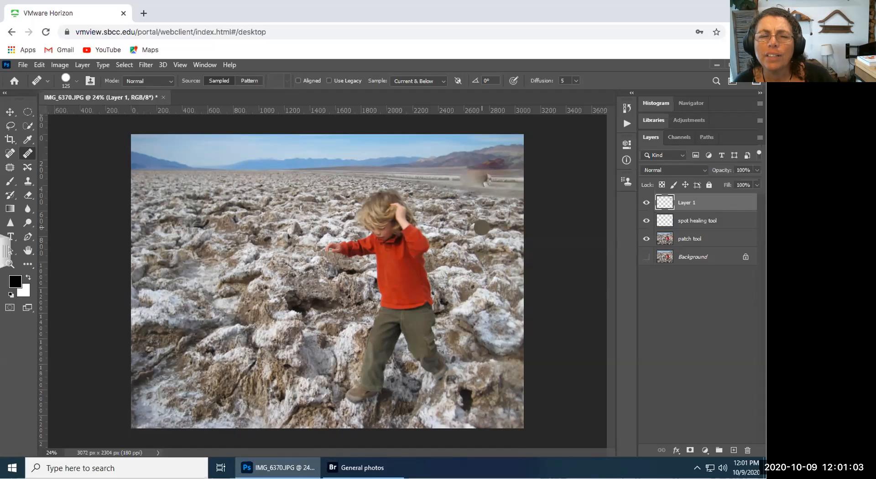
- Undo the trouser-sampled healing over the shoreline and reddish hill
{"action": "left_click", "coordinate": [434, 182]}
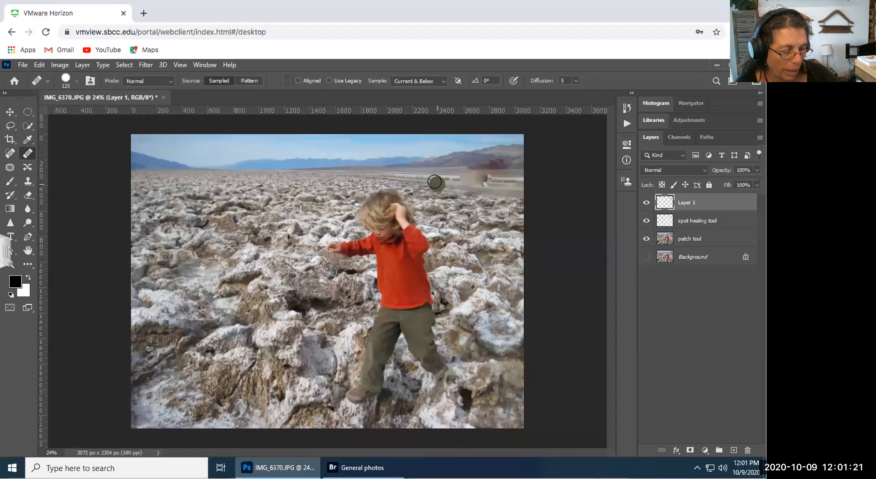
{"action": "left_click", "coordinate": [163, 65]}
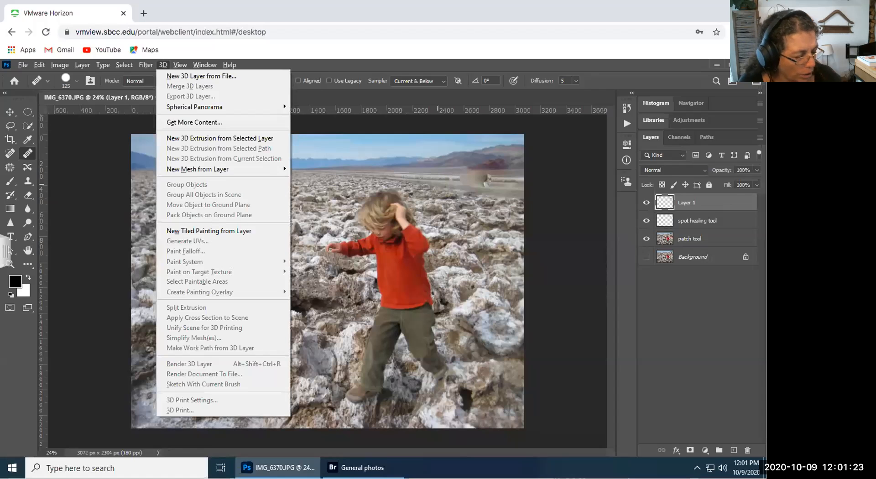
{"action": "left_click", "coordinate": [427, 164]}
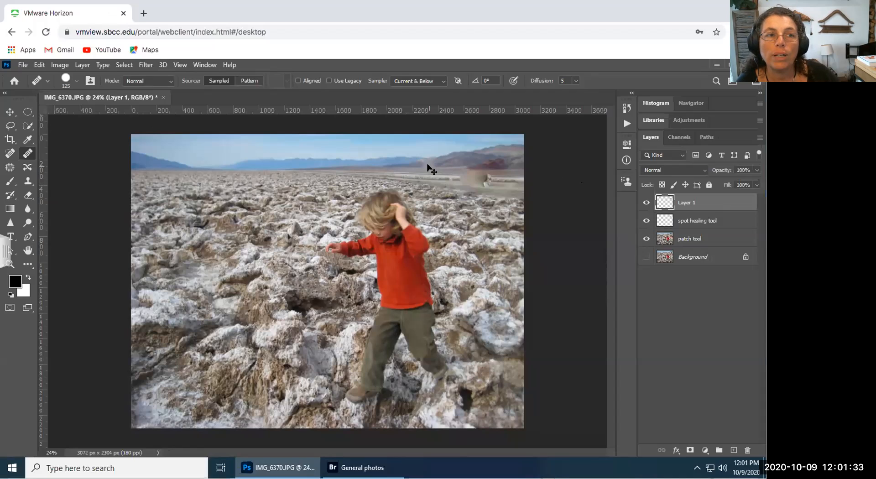
{"action": "left_click", "coordinate": [429, 166]}
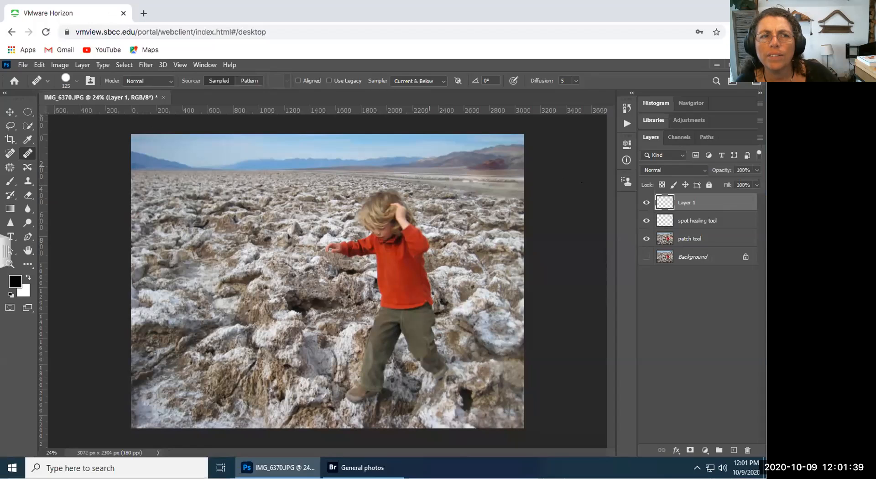
{"action": "left_click", "coordinate": [429, 166]}
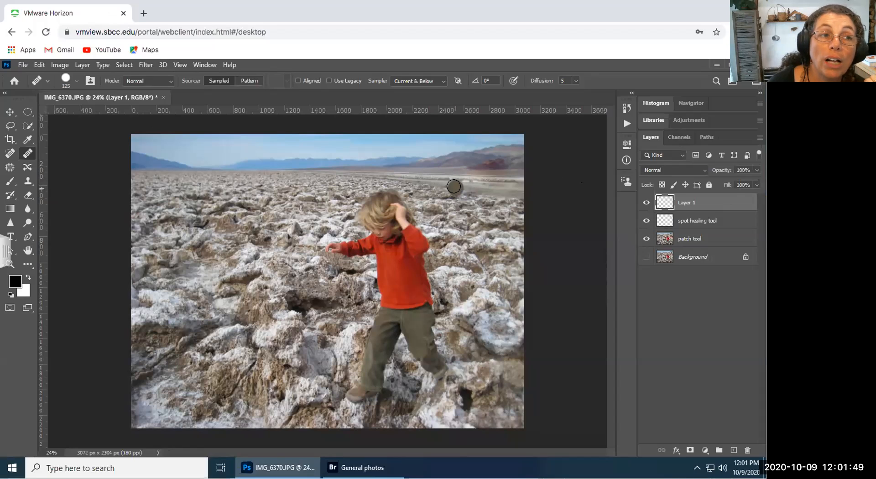
- Reduce the Healing Brush size to 50 px for finer work around the distant reddish hill
{"action": "key", "text": "bracketleft"}
{"action": "key", "text": "bracketleft"}
{"action": "key", "text": "bracketleft"}
{"action": "key", "text": "bracketleft"}
{"action": "key", "text": "bracketleft"}
{"action": "key", "text": "bracketleft"}
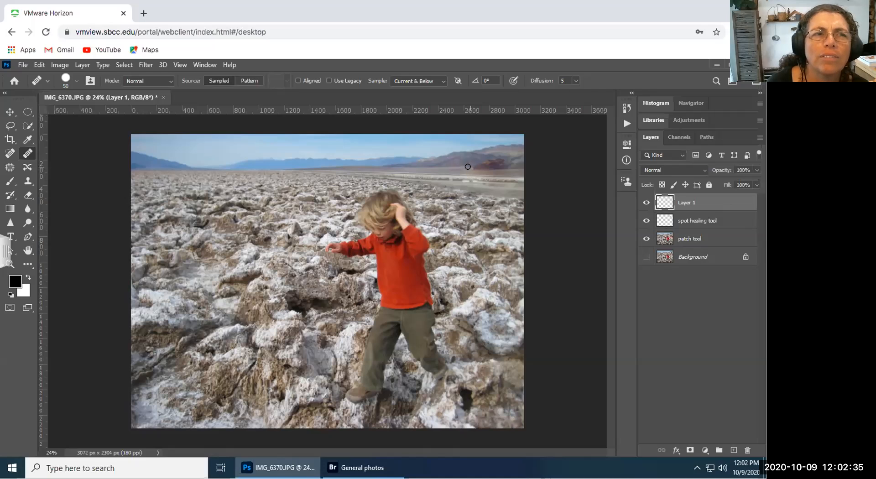
- Paint Healing Brush strokes across the reddish patch at the foot of the distant hills on Layer 1
{"action": "left_click_drag", "start_coordinate": [468, 166], "coordinate": [499, 165]}
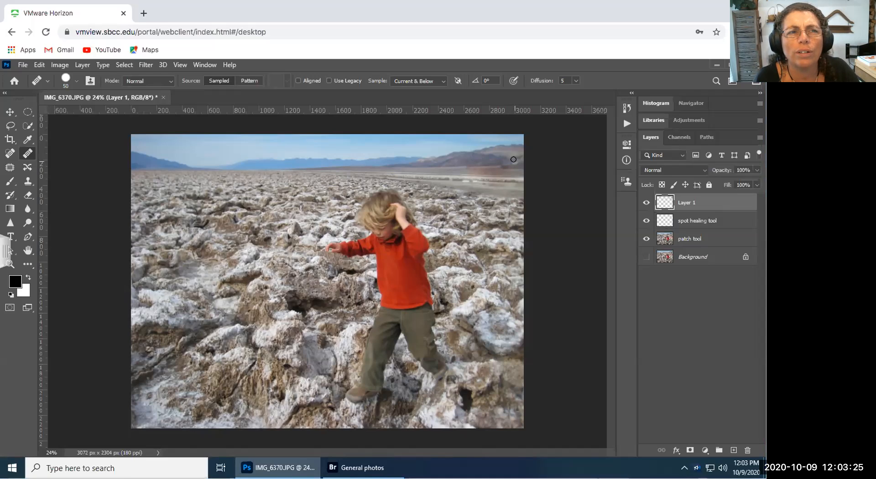
{"action": "left_click_drag", "start_coordinate": [497, 166], "coordinate": [509, 167]}
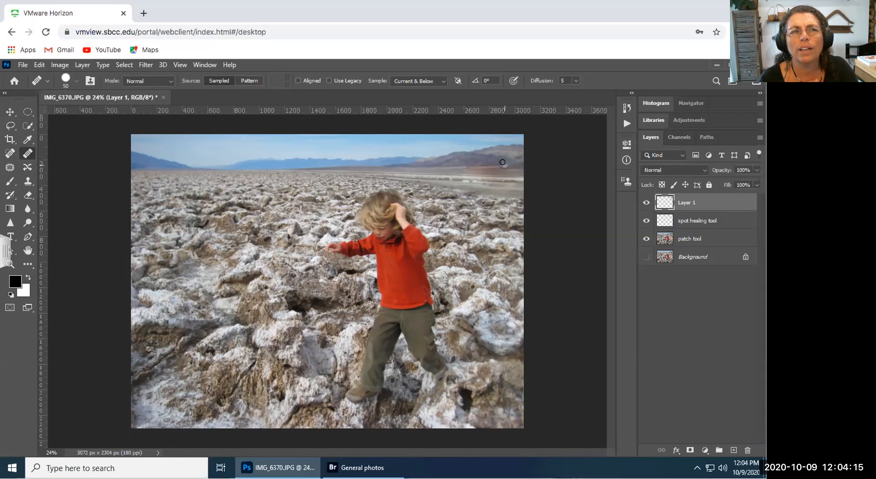
{"action": "left_click_drag", "start_coordinate": [502, 162], "coordinate": [511, 166]}
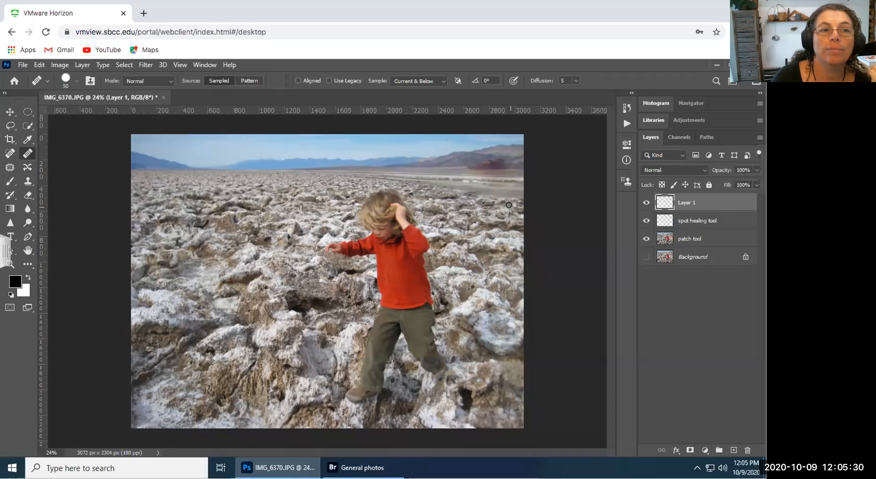
- Revert the document history to the last Layer Visibility state, before the Healing Brush strokes on the reddish hill
{"action": "left_click", "coordinate": [626, 108]}
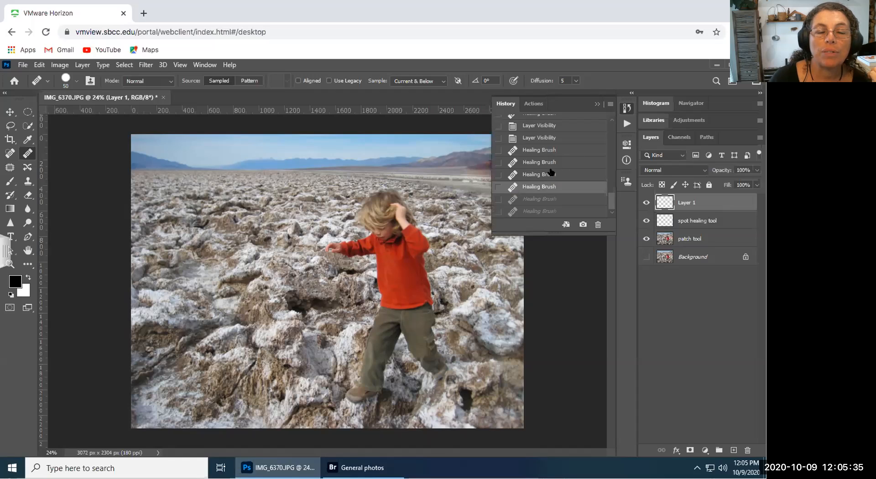
{"action": "left_click", "coordinate": [549, 150]}
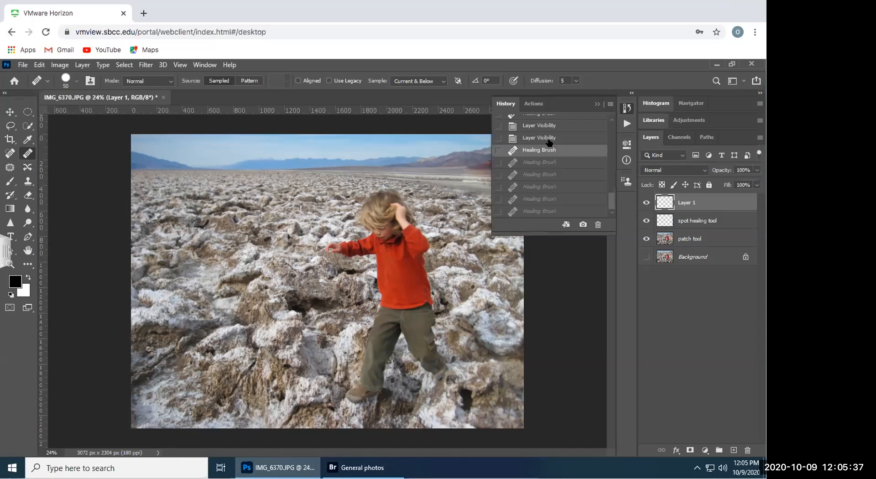
{"action": "left_click", "coordinate": [547, 137]}
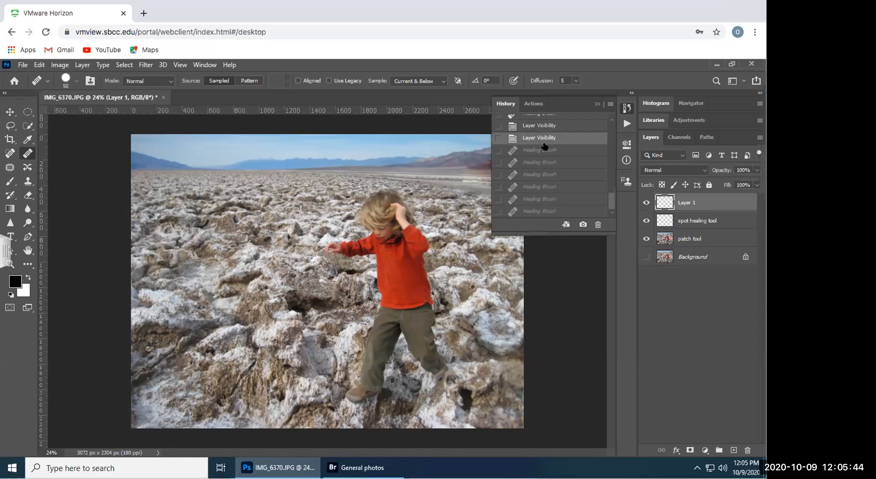
{"action": "left_click", "coordinate": [627, 108]}
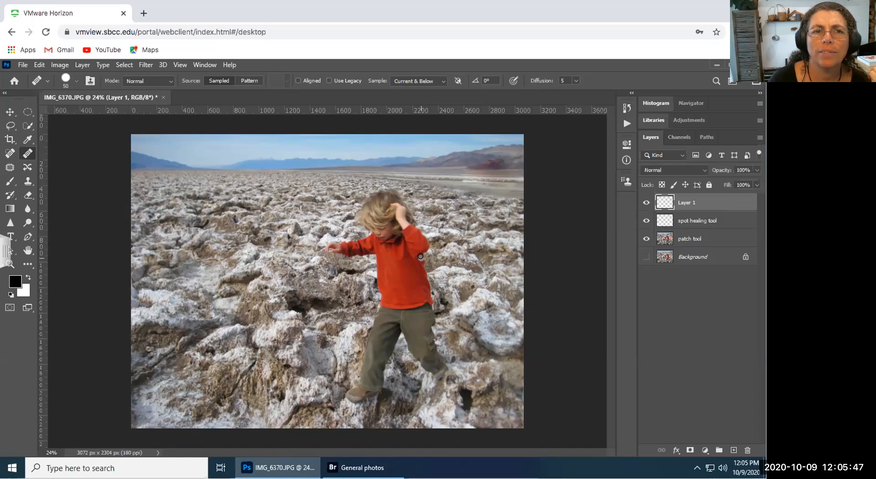